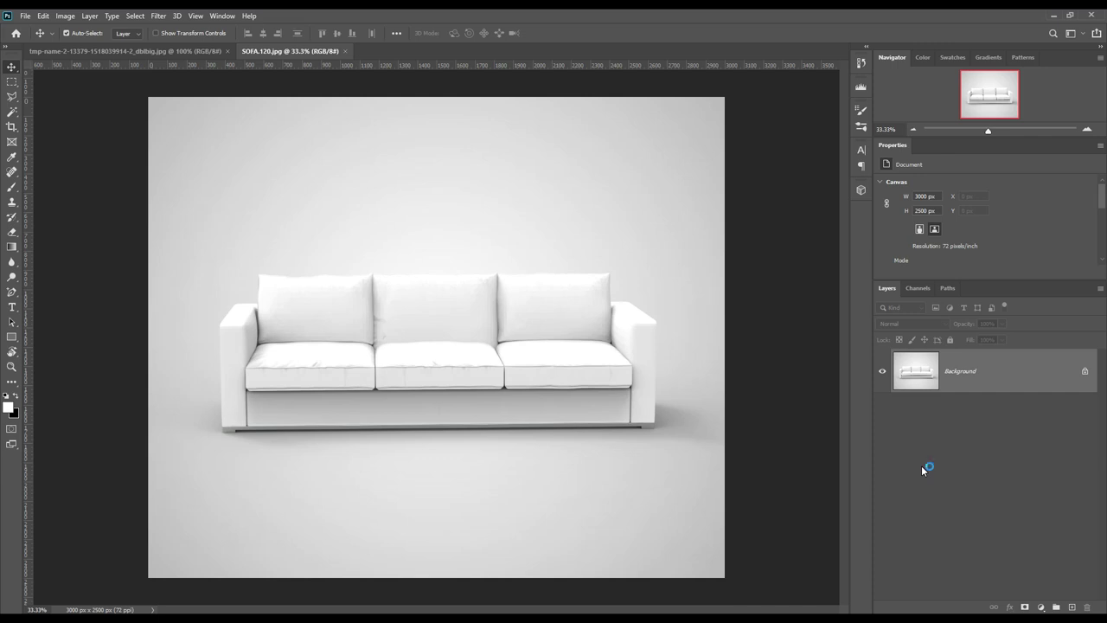
Step: Switch to the Pen Tool in Shape mode and zoom to 200% on the left back cushion
right_click(11, 294)
left_click(51, 292)
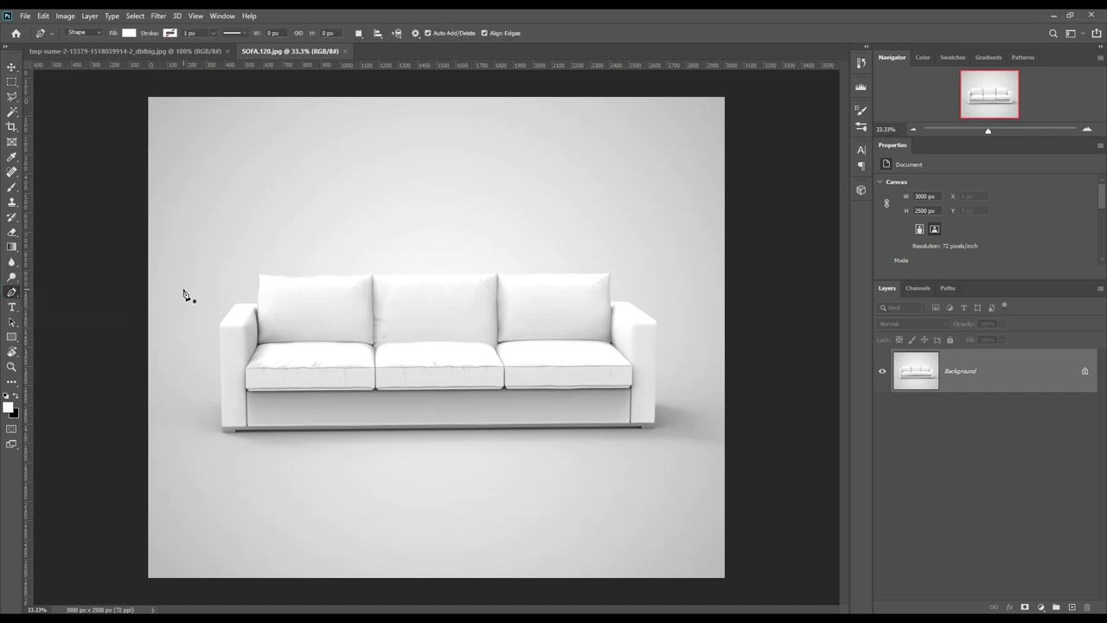
key("ctrl+plus")
key("ctrl+plus")
key("ctrl+plus")
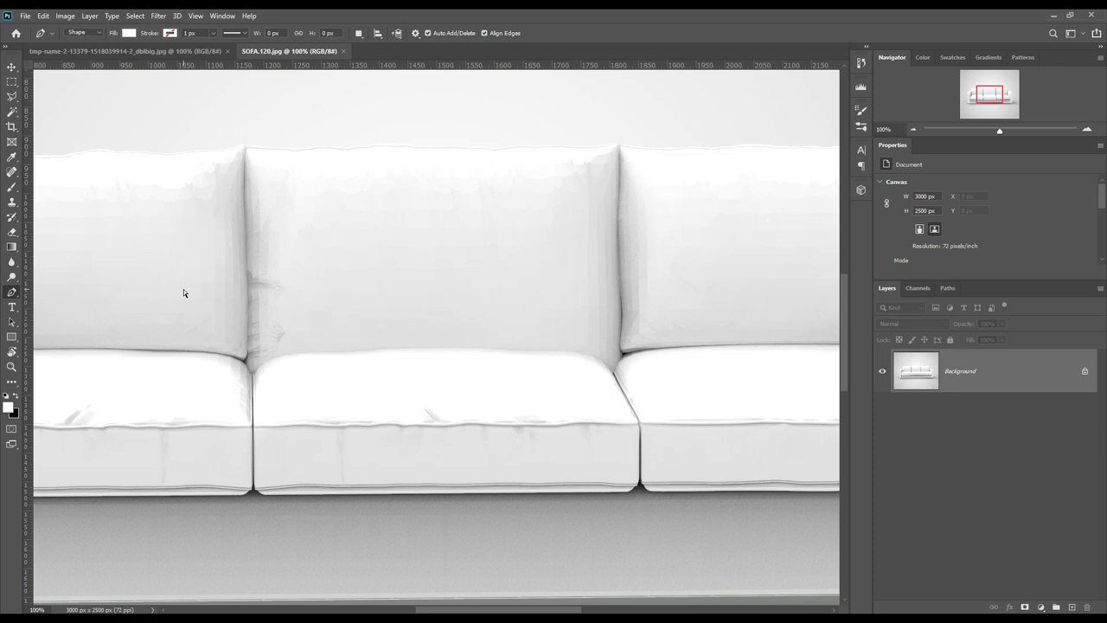
key("ctrl+plus")
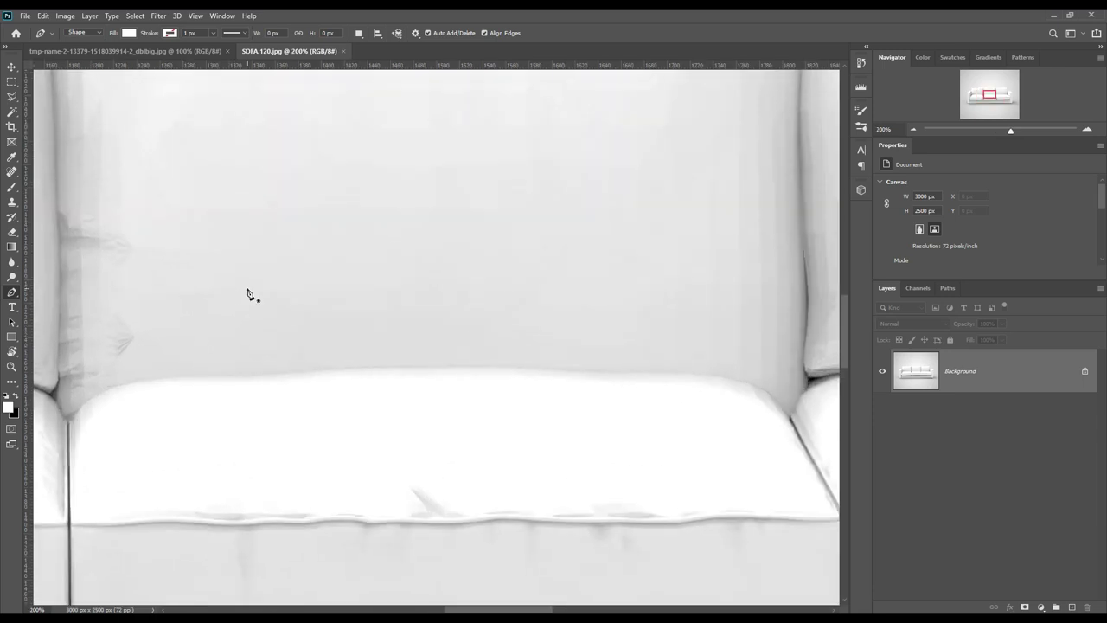
scroll(247, 295, "up", 2)
scroll(247, 294, "up", 2)
scroll(249, 296, "up", 2)
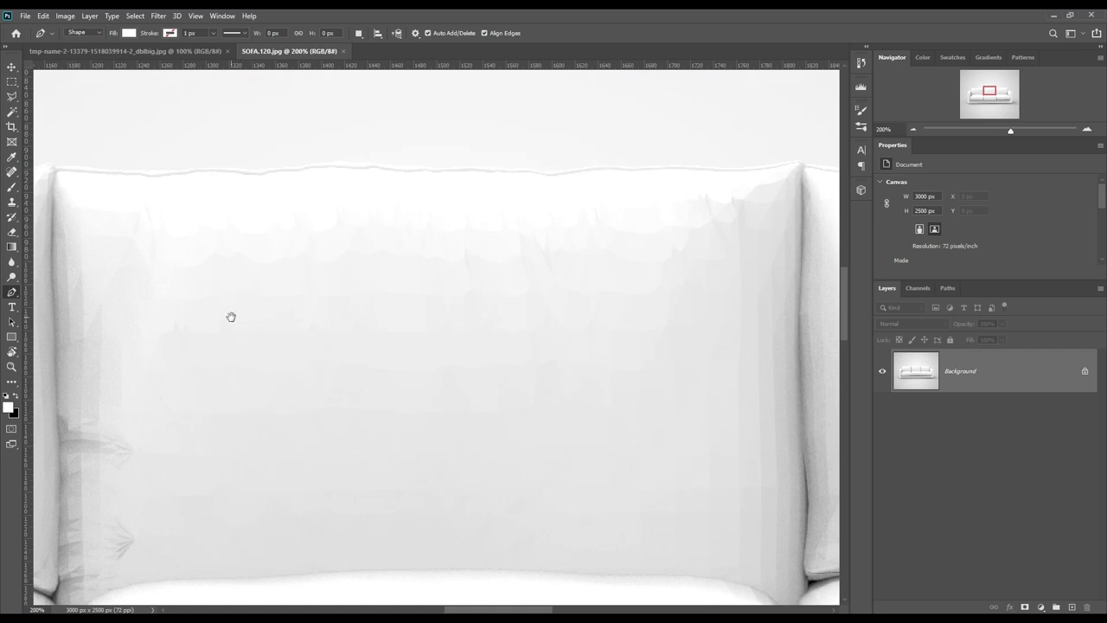
scroll(551, 422, "left", 4)
scroll(481, 373, "left", 4)
scroll(385, 344, "left", 2)
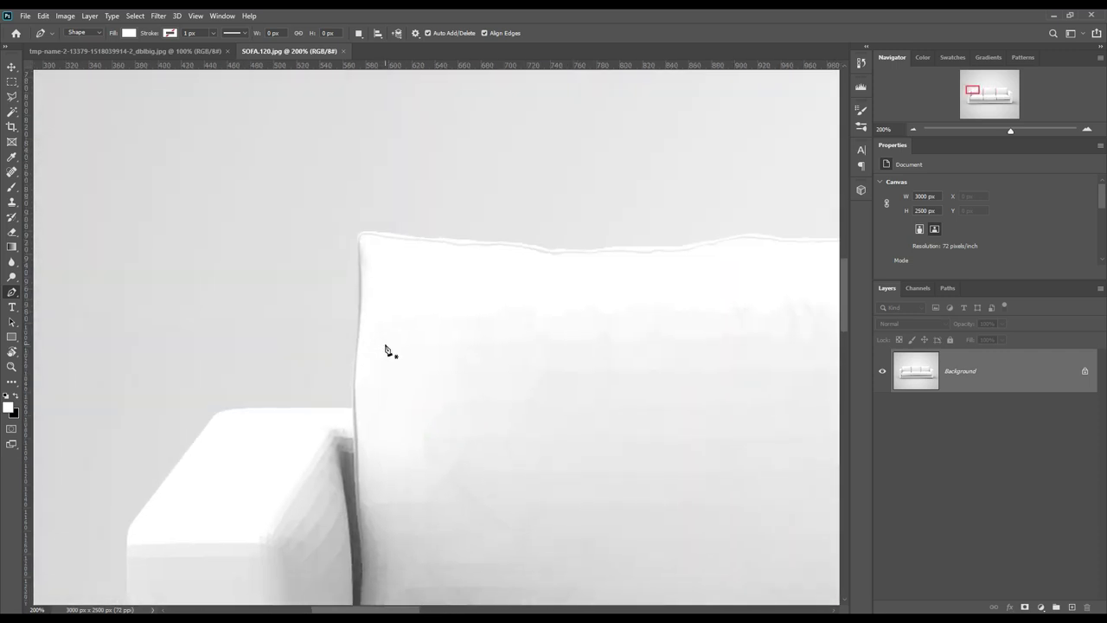
Step: Place the first anchors around the left cushion, creating Shape 1, and set its opacity to 0%
left_click(357, 251)
left_click(379, 233)
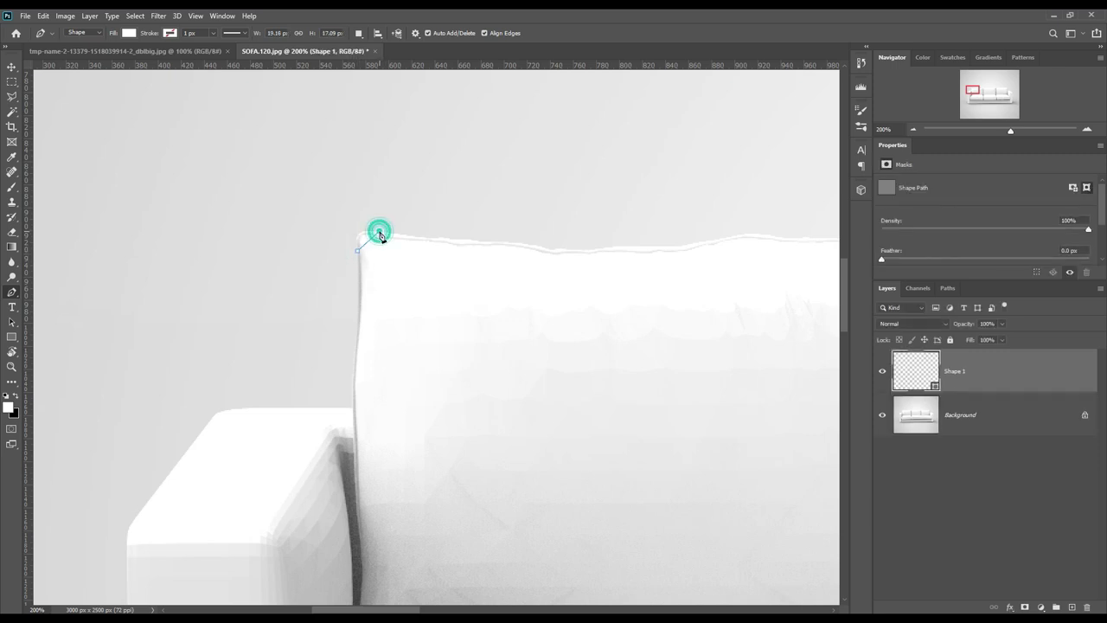
left_click_drag(681, 378, 430, 412)
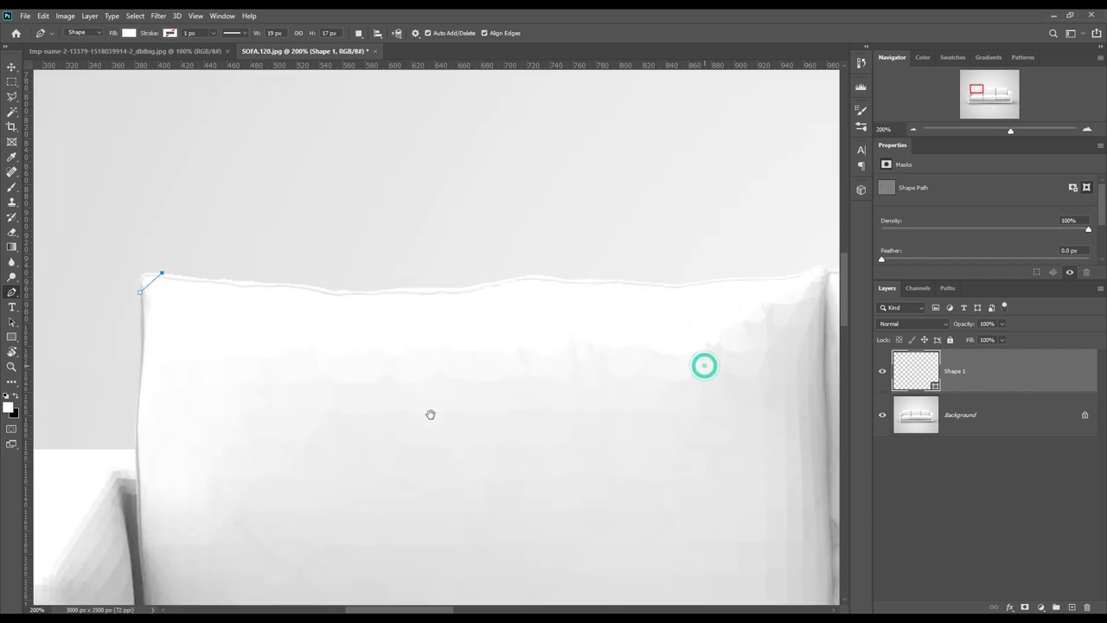
left_click(620, 289)
type("0")
key("Return")
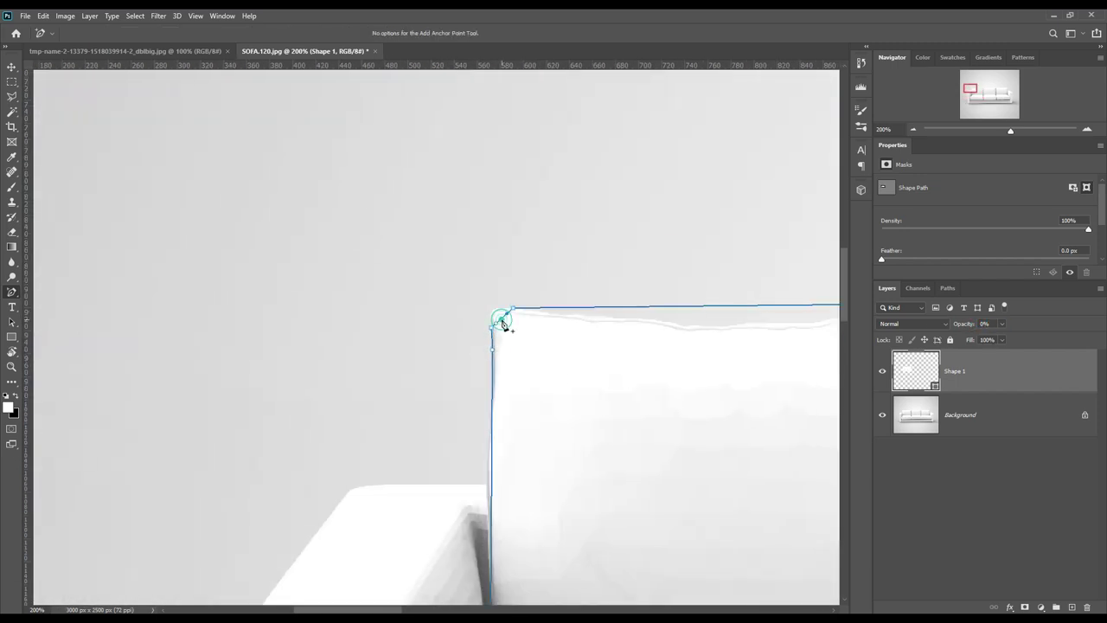
Step: Add anchor points along the left cushion's wavy top edge up to its top-right corner
left_click(685, 325)
left_click(649, 319)
left_click(607, 318)
left_click(589, 318)
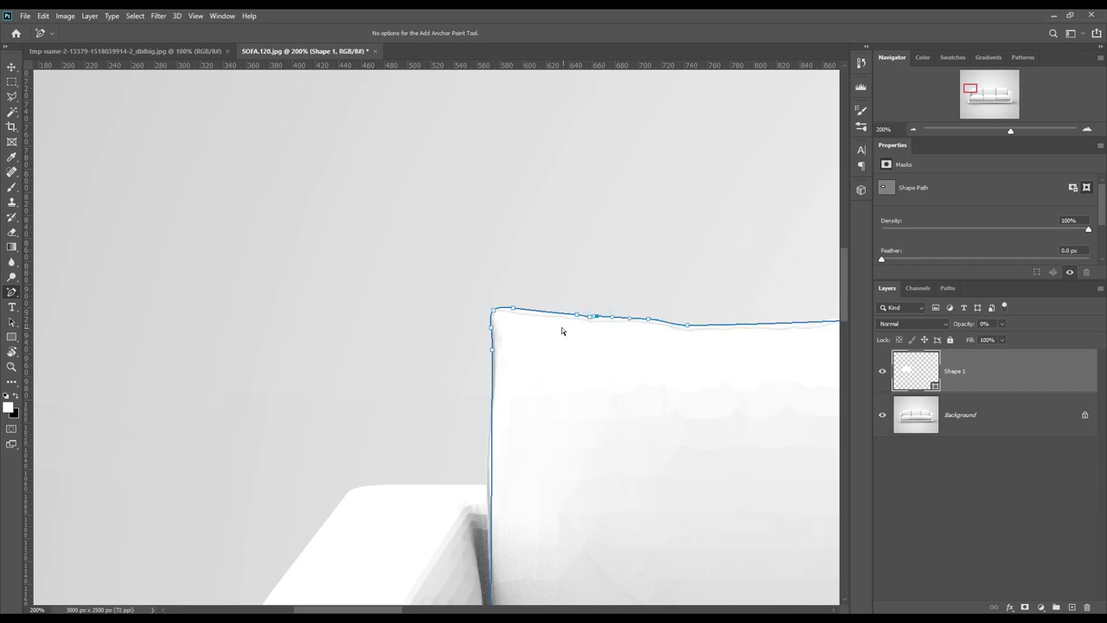
left_click_drag(711, 404, 264, 443)
left_click(431, 352)
left_click(478, 354)
left_click(557, 356)
left_click(644, 356)
left_click(693, 346)
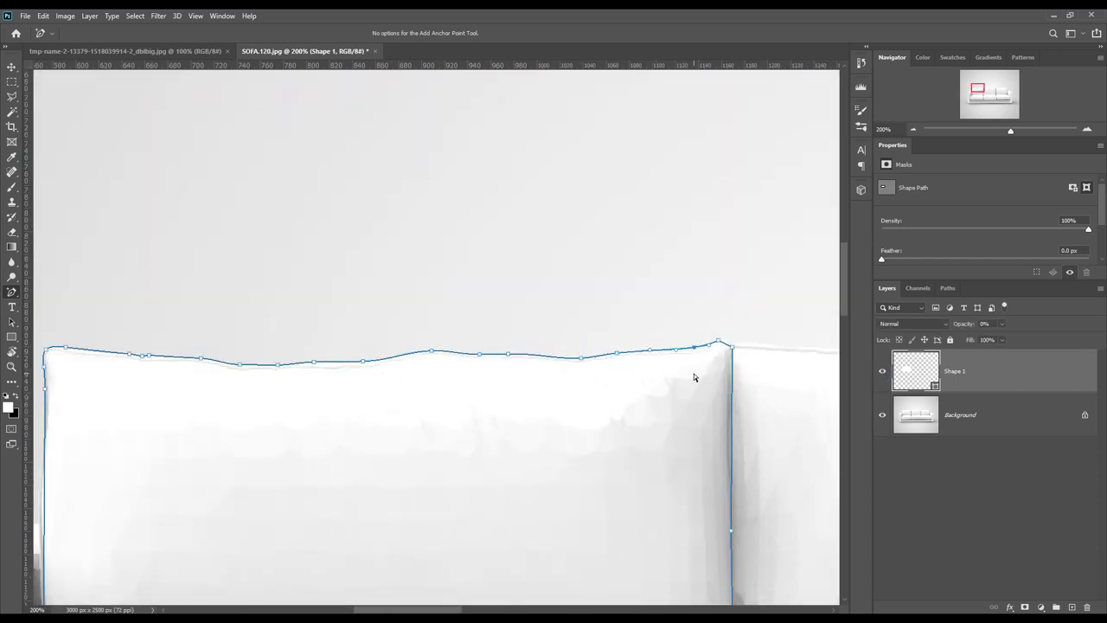
Step: Pull the outline's bottom edge up onto the cushion and add anchors along its left side
scroll(744, 415, "down", 3)
scroll(752, 518, "down", 3)
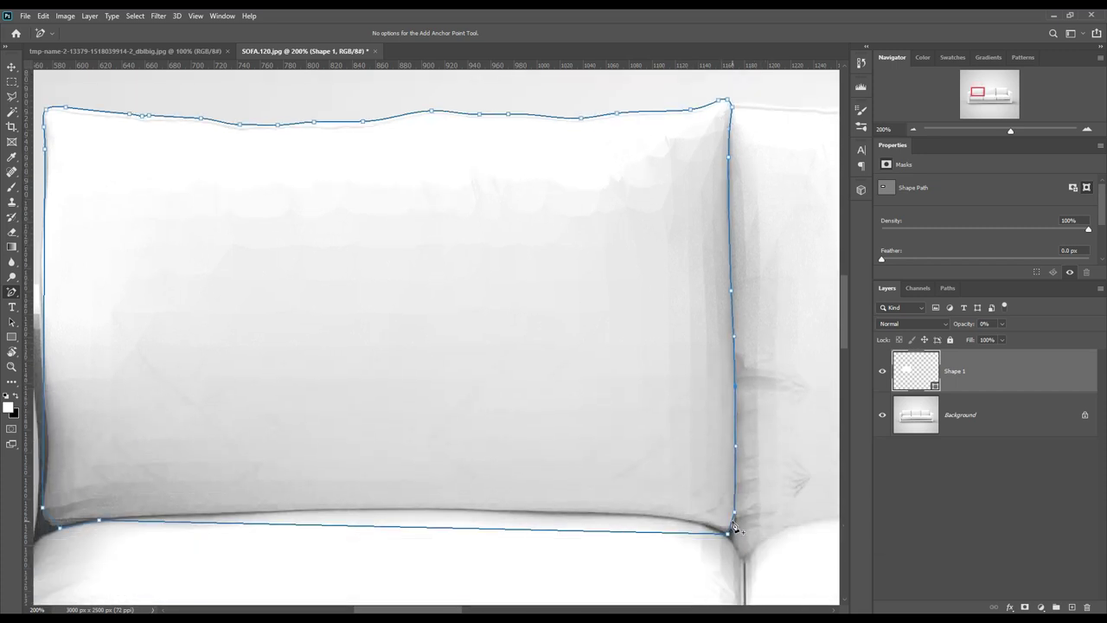
left_click_drag(654, 530, 654, 516)
left_click_drag(376, 526, 376, 508)
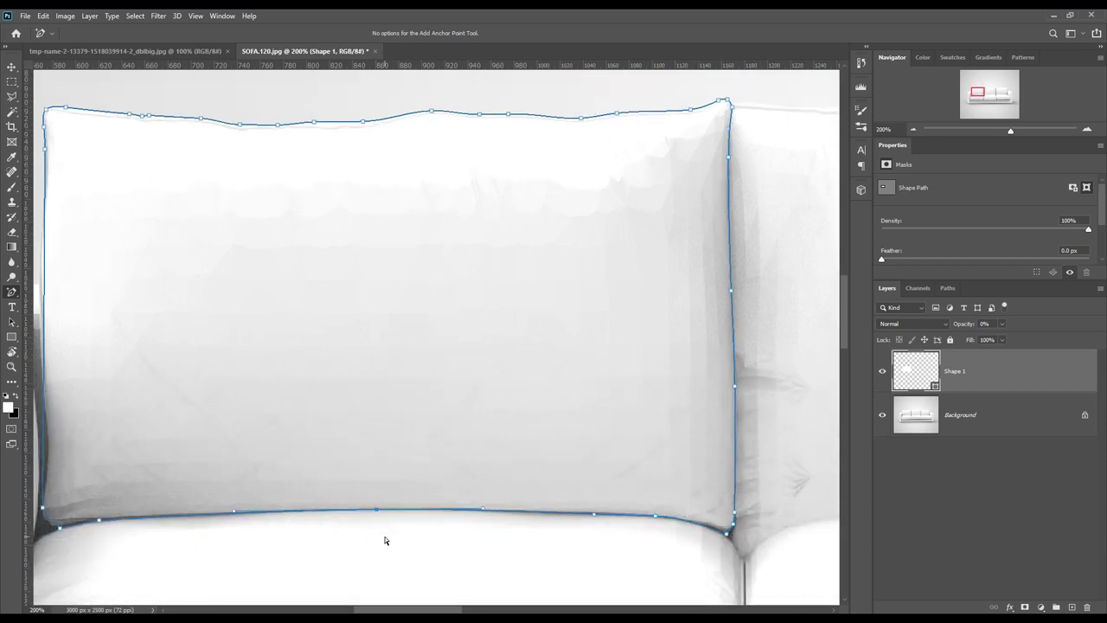
left_click_drag(131, 458, 449, 465)
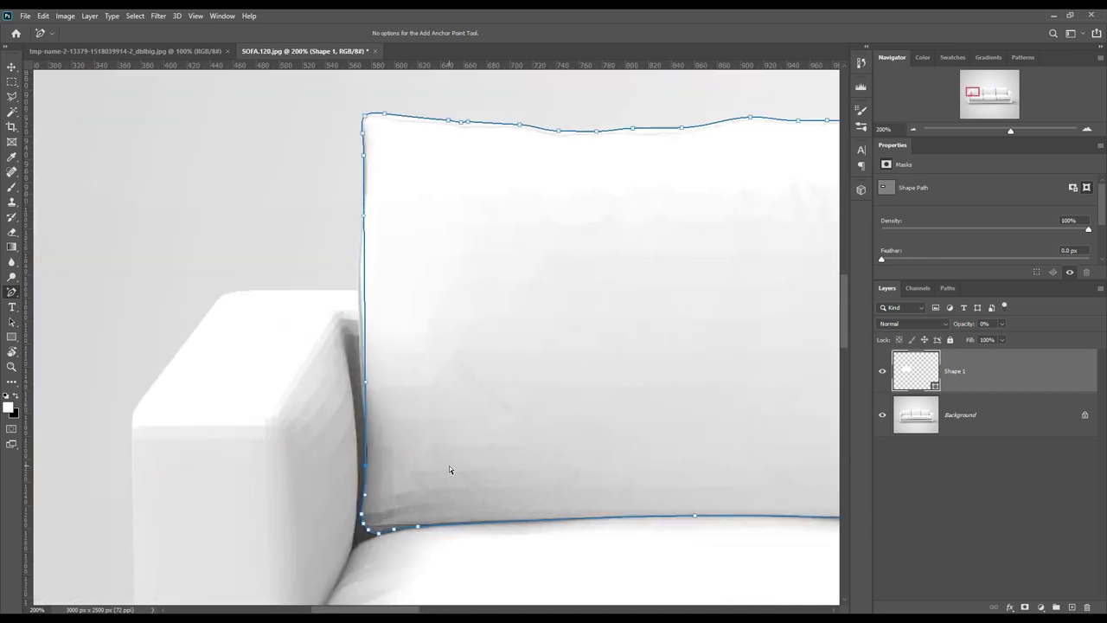
left_click(366, 467)
left_click(362, 204)
left_click(360, 246)
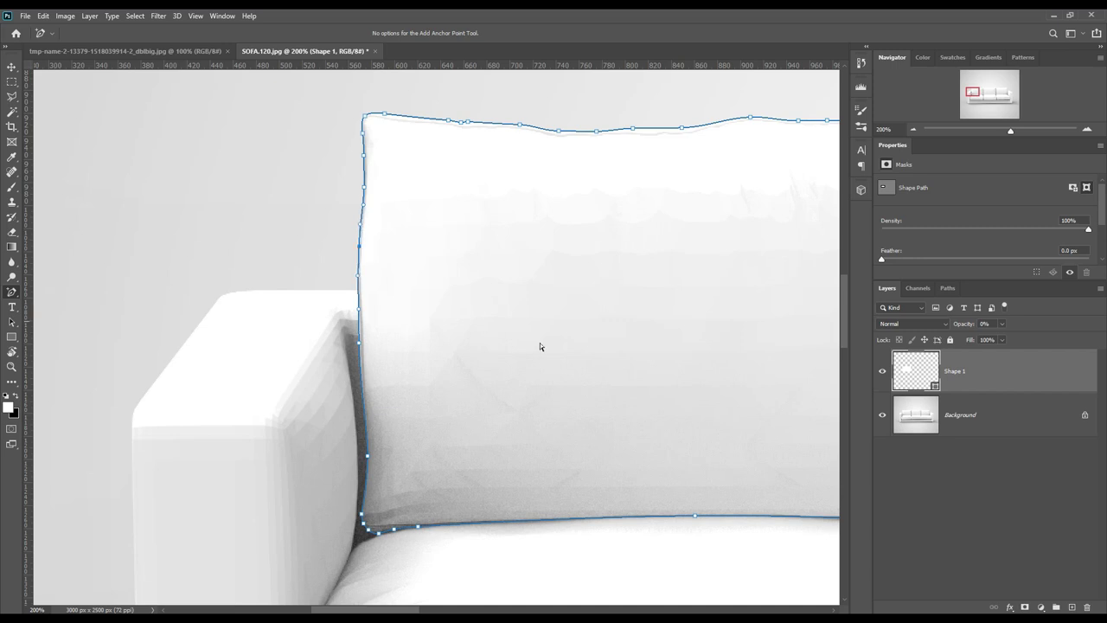
Step: Check the cushion's right edge and deselect the finished left cushion outline
left_click_drag(653, 387, 432, 360)
mouse_move(613, 331)
left_mouse_down()
mouse_move(459, 383)
mouse_move(377, 374)
left_mouse_up()
left_click_drag(434, 353, 379, 375)
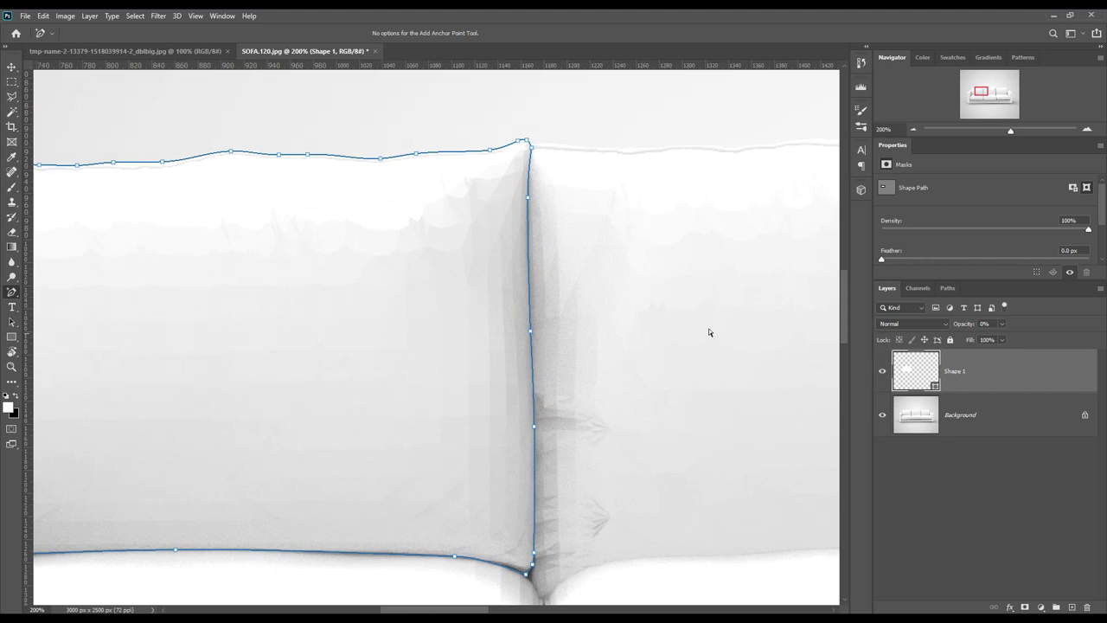
left_click(668, 320)
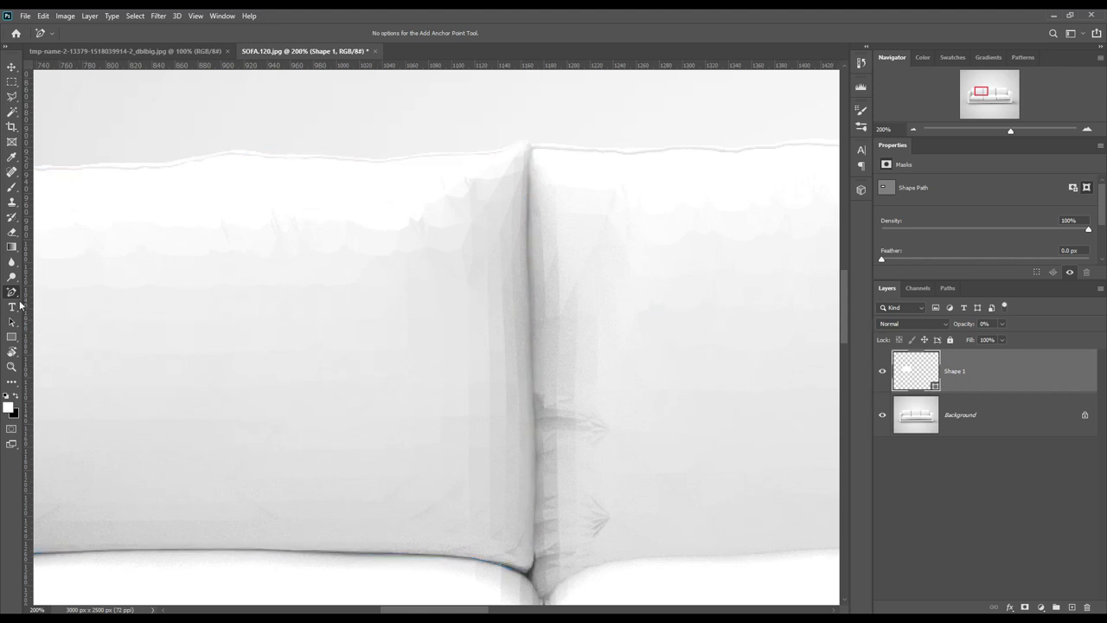
right_click(12, 292)
Step: Trace the middle back cushion's corners, right side and bottom with the Pen Tool, creating Shape 2
left_click(41, 291)
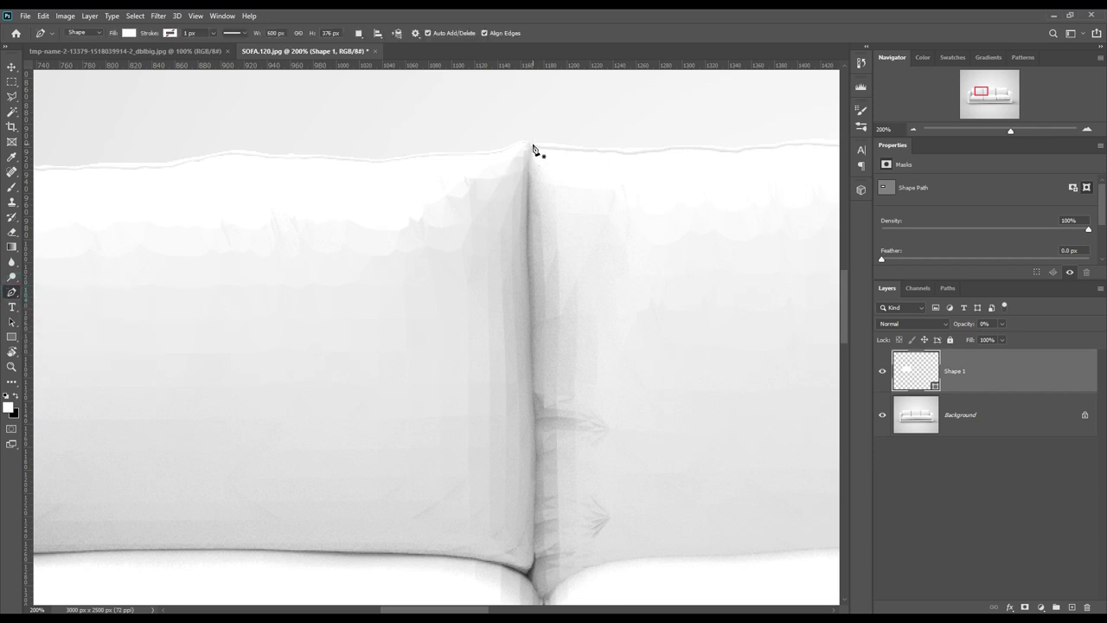
left_click(531, 151)
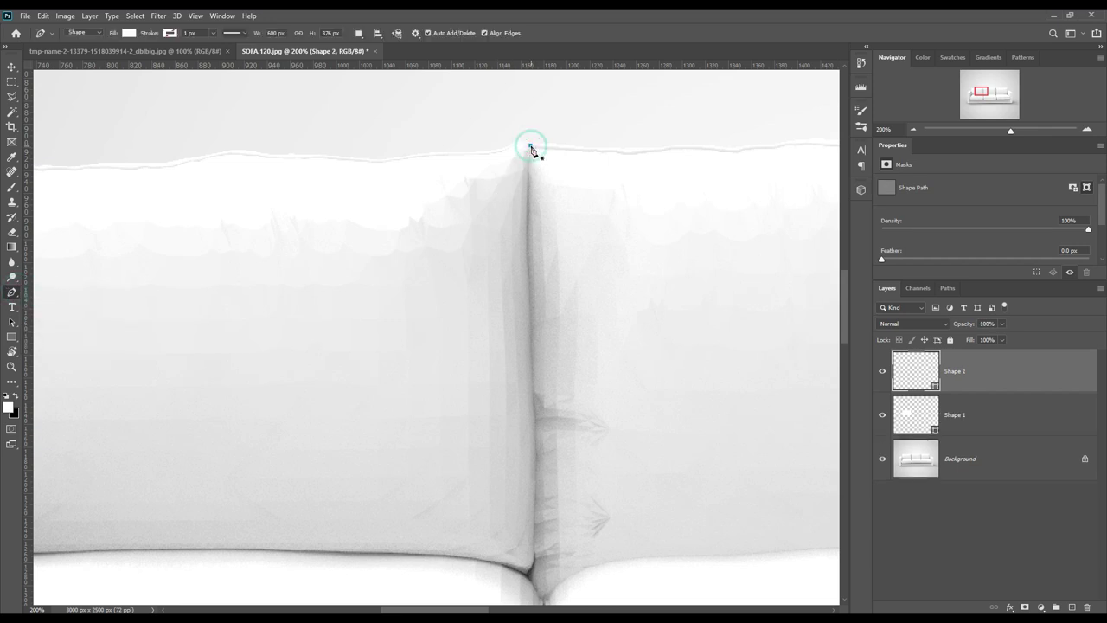
left_click_drag(724, 262, 411, 326)
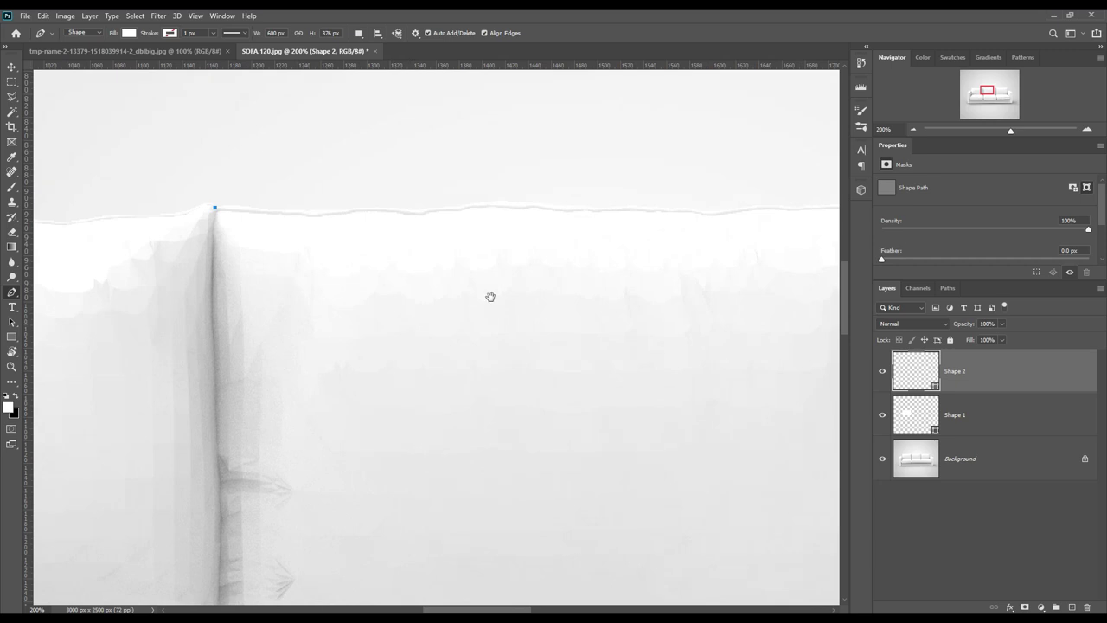
left_click_drag(679, 285, 398, 311)
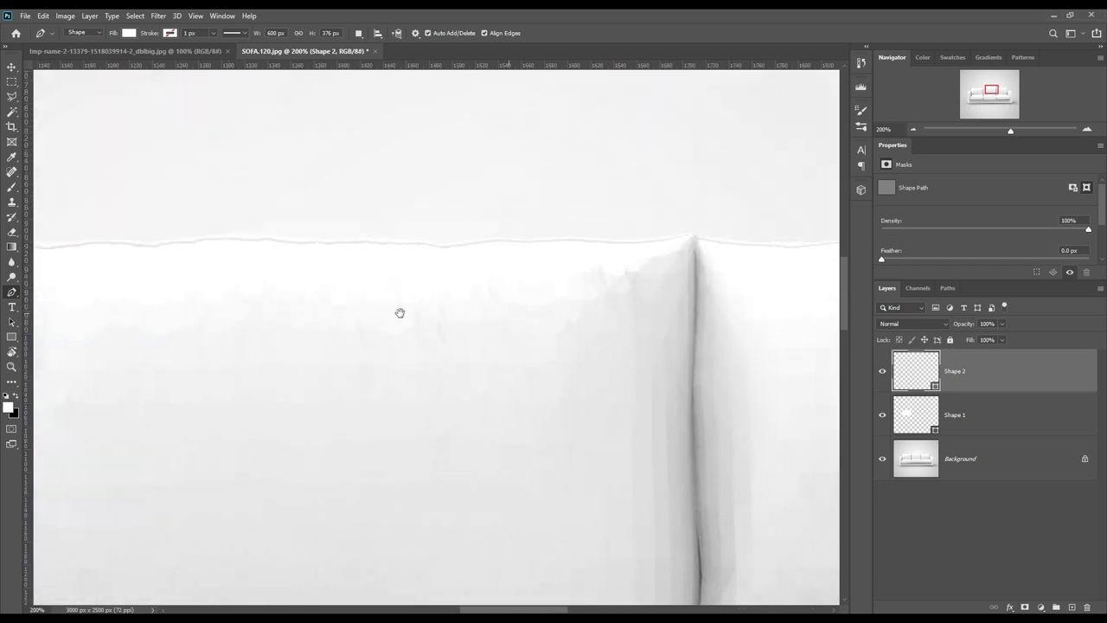
left_click(666, 232)
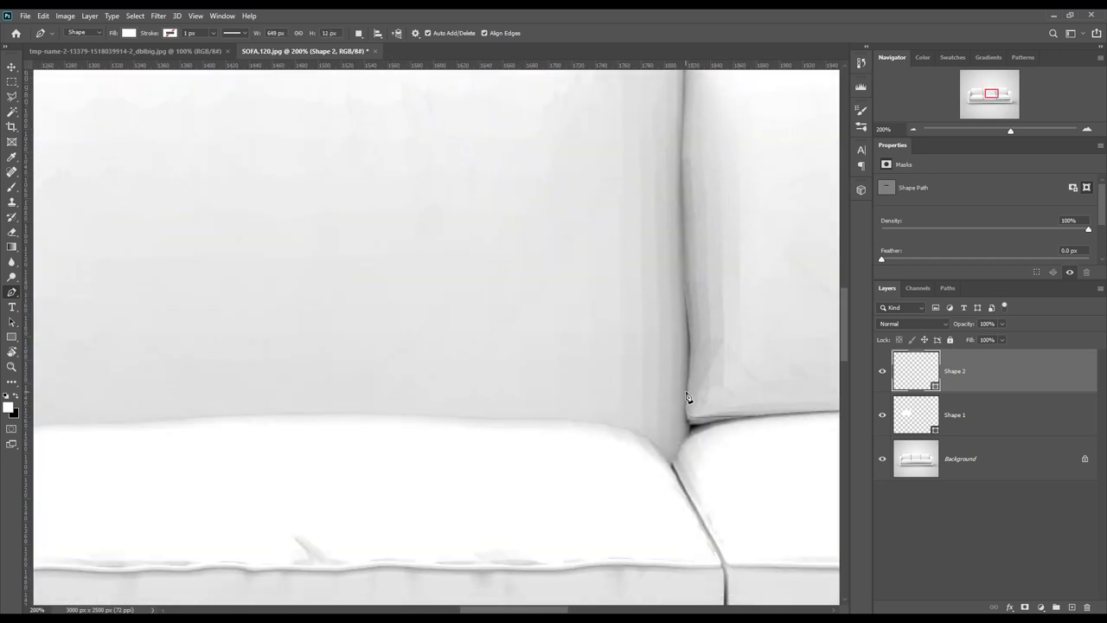
left_click(672, 457)
left_click(477, 406)
mouse_move(340, 457)
left_mouse_down()
mouse_move(309, 328)
mouse_move(415, 247)
left_mouse_up()
left_click(503, 249)
left_click_drag(694, 246, 682, 259)
Step: Add anchors along the middle cushion's wavy top and where it meets the seat
scroll(657, 333, "right", 5)
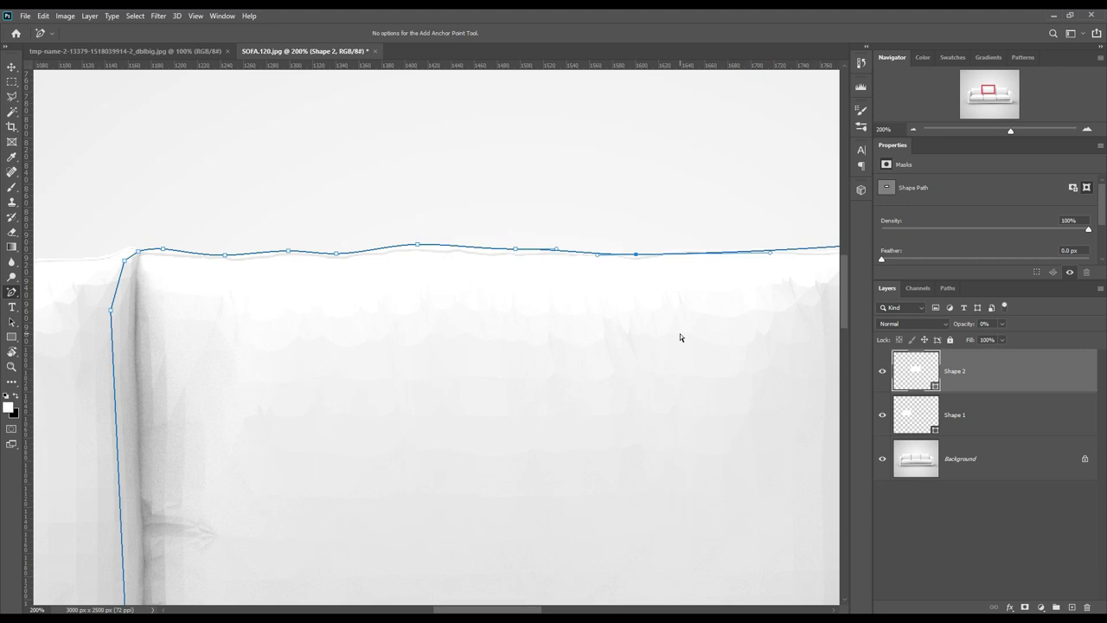
left_click(691, 252)
left_click(729, 251)
left_click(826, 249)
scroll(563, 366, "right", 5)
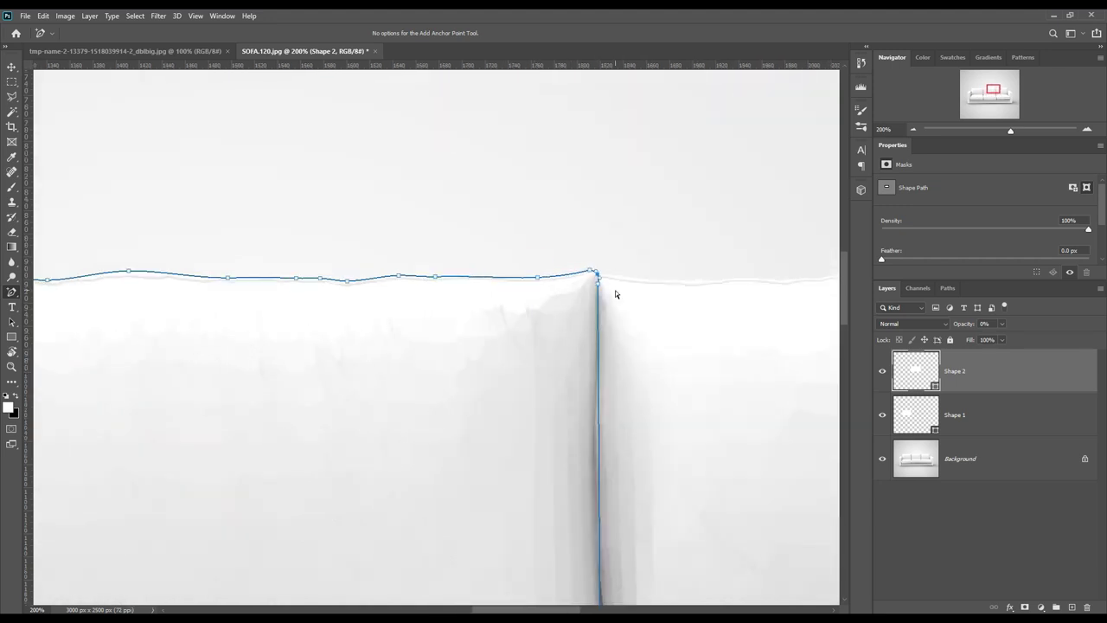
scroll(638, 380, "down", 5)
left_click(598, 424)
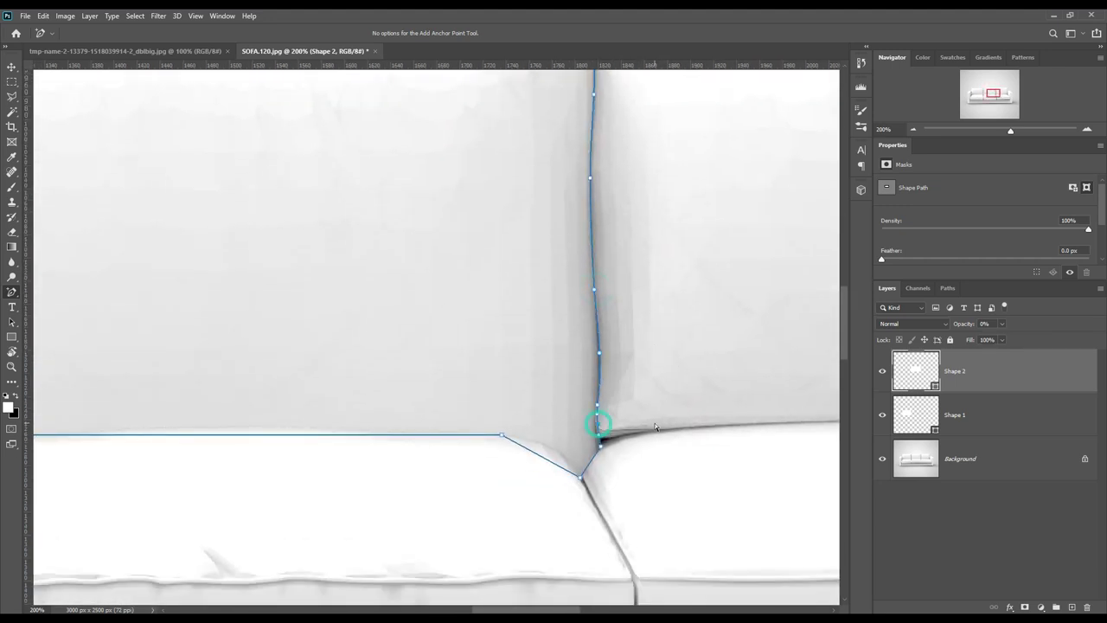
left_click_drag(556, 463, 304, 486)
scroll(304, 486, "right", 6)
left_click(288, 419)
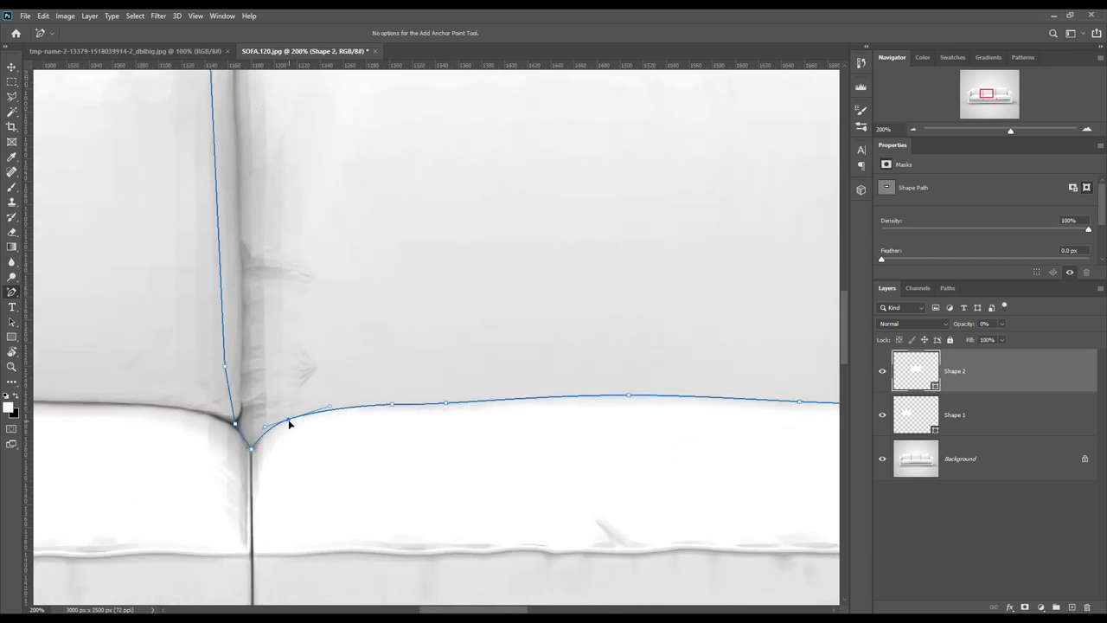
scroll(353, 323, "right", 8)
Step: Finish the middle cushion outline and start Shape 3 at the right cushion's top-left corner
right_click(12, 291)
left_click(52, 286)
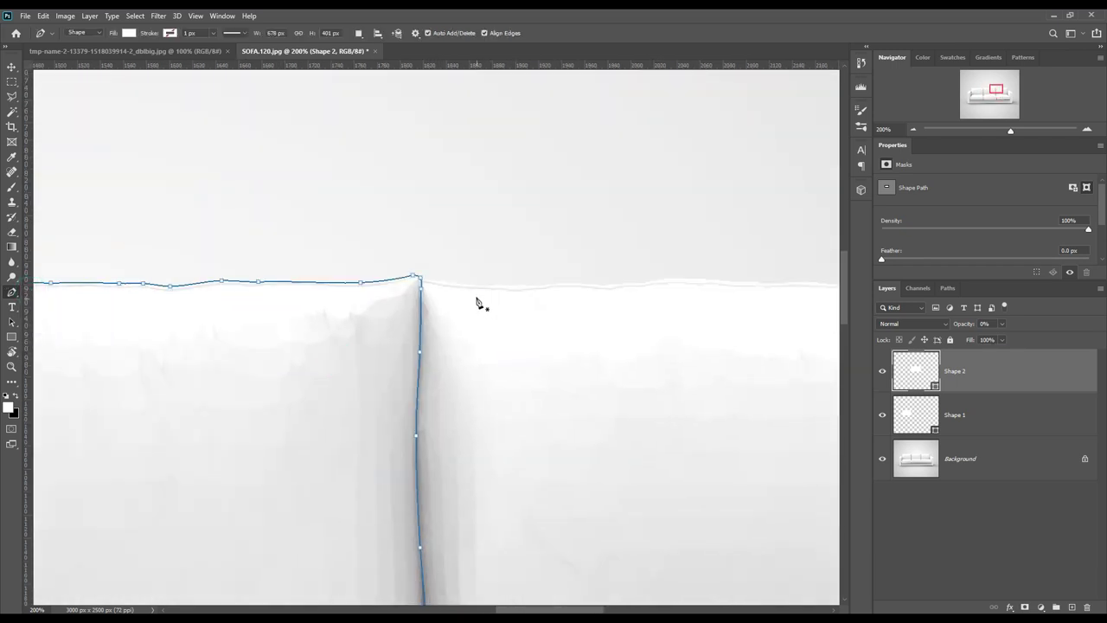
key("Escape")
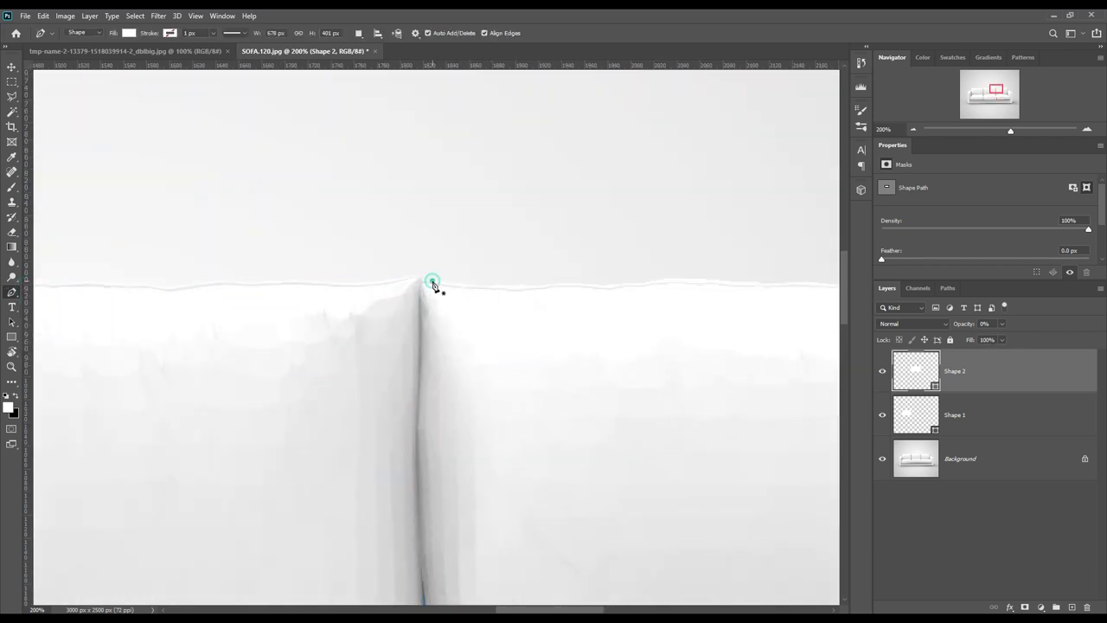
left_click(432, 281)
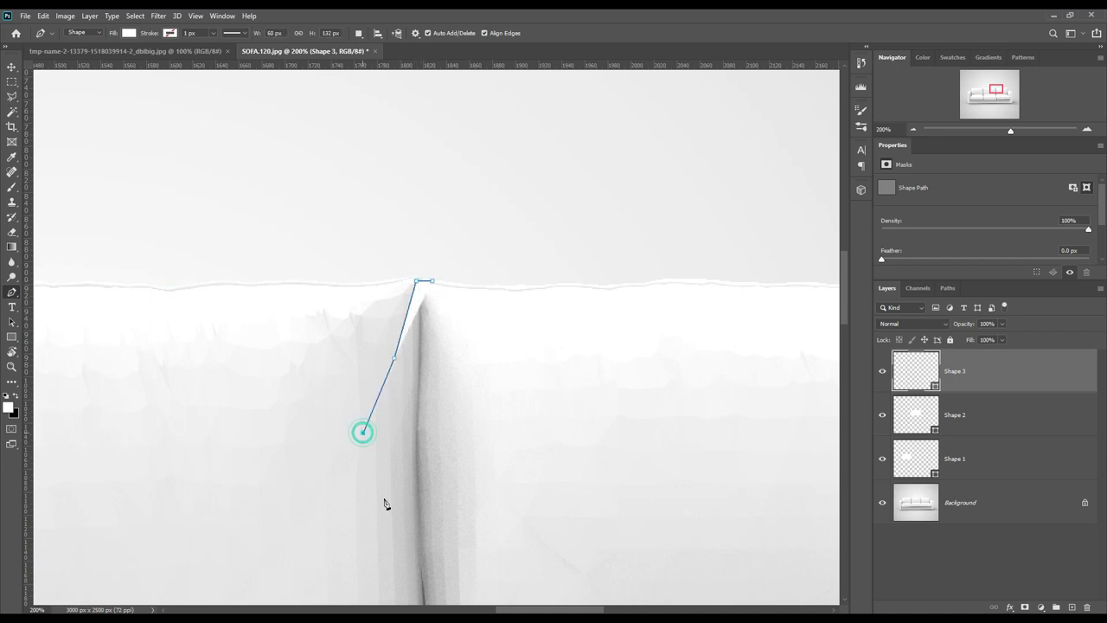
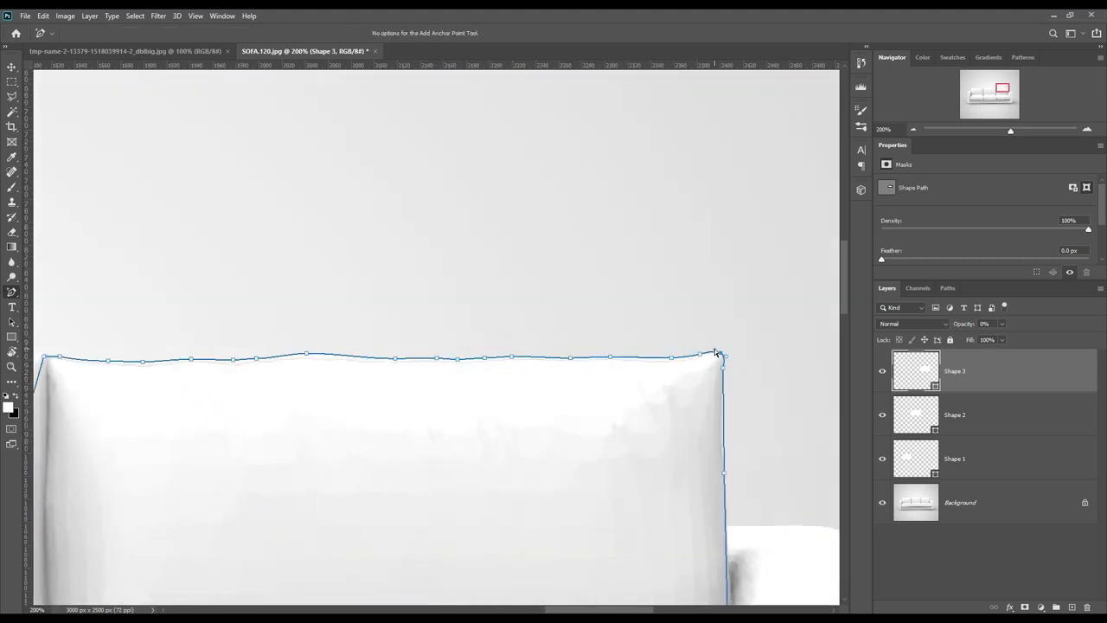
Step: Add anchors along the right back cushion's edge, then deselect the finished path
scroll(724, 438, "down", 5)
scroll(725, 438, "right", 2)
left_click(657, 351)
left_click(659, 410)
left_click(662, 475)
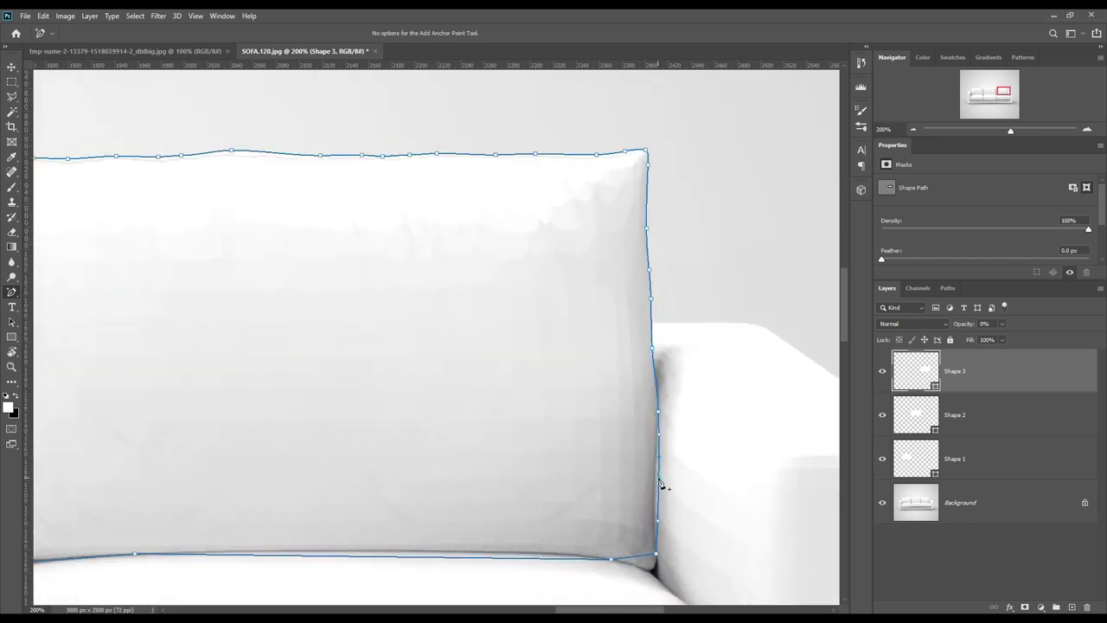
scroll(652, 533, "down", 1)
left_click(318, 519)
scroll(319, 424, "left", 5)
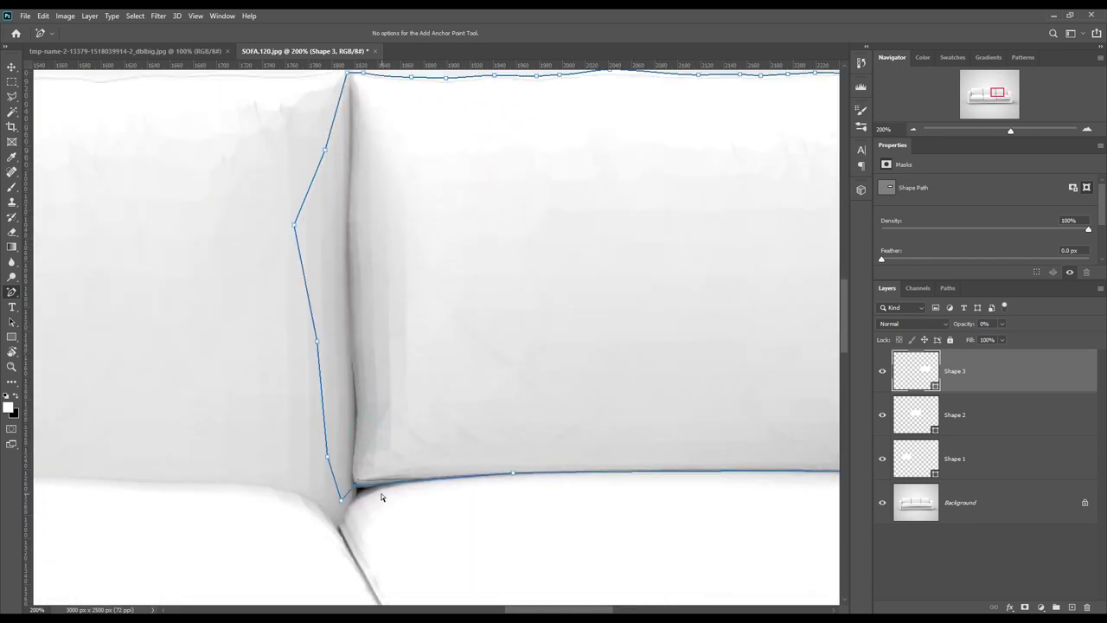
scroll(649, 388, "right", 3)
left_click(626, 313, "ctrl")
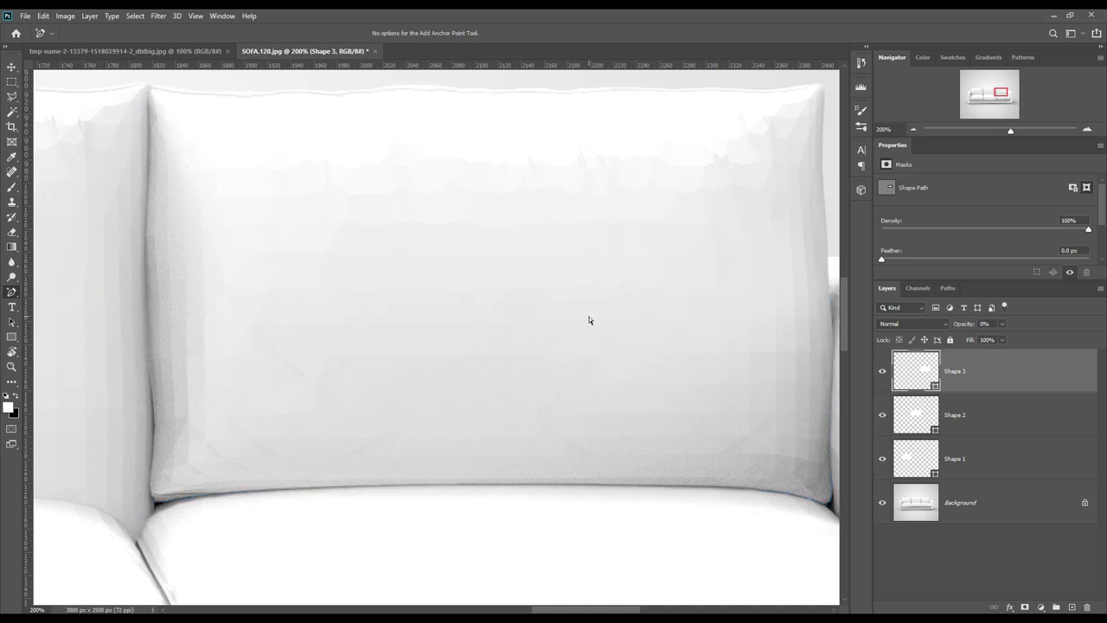
scroll(589, 314, "down", 1)
scroll(589, 314, "down", 2)
scroll(605, 459, "left", 4)
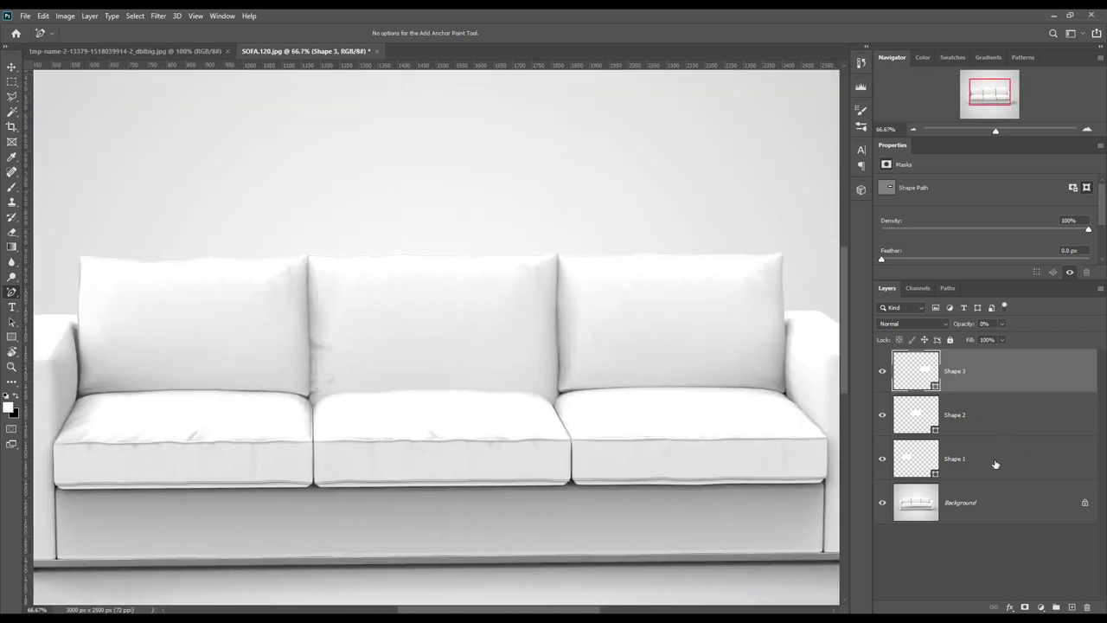
Step: Rename Shape 1–3 to Back Seat 1, Back seat 2 and Back seat 3
double_click(955, 458)
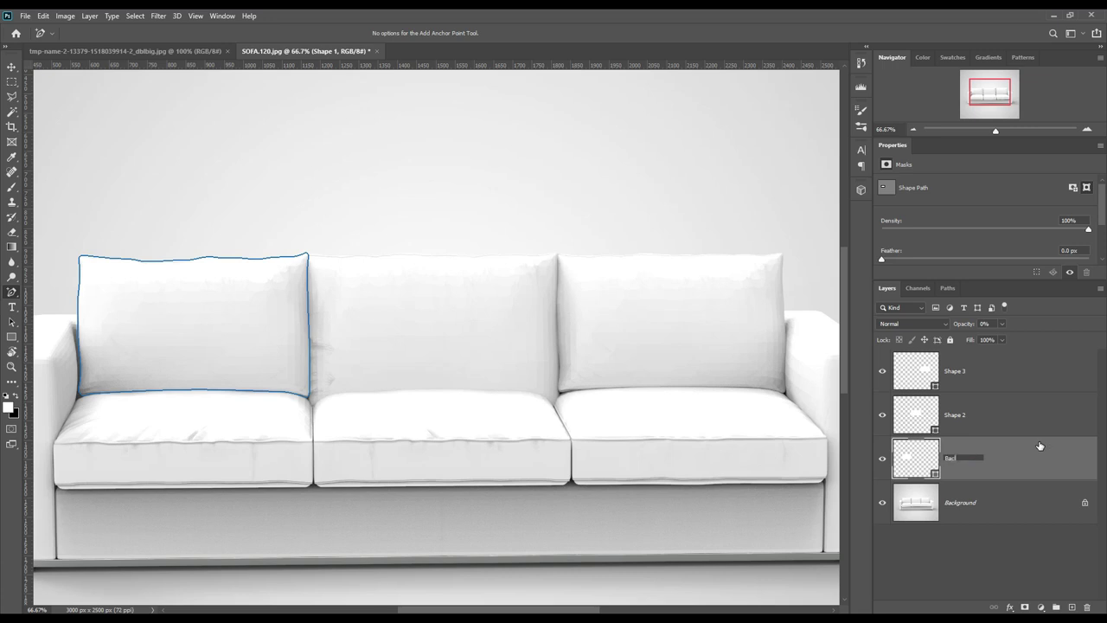
type("Back Seat")
double_click(955, 415)
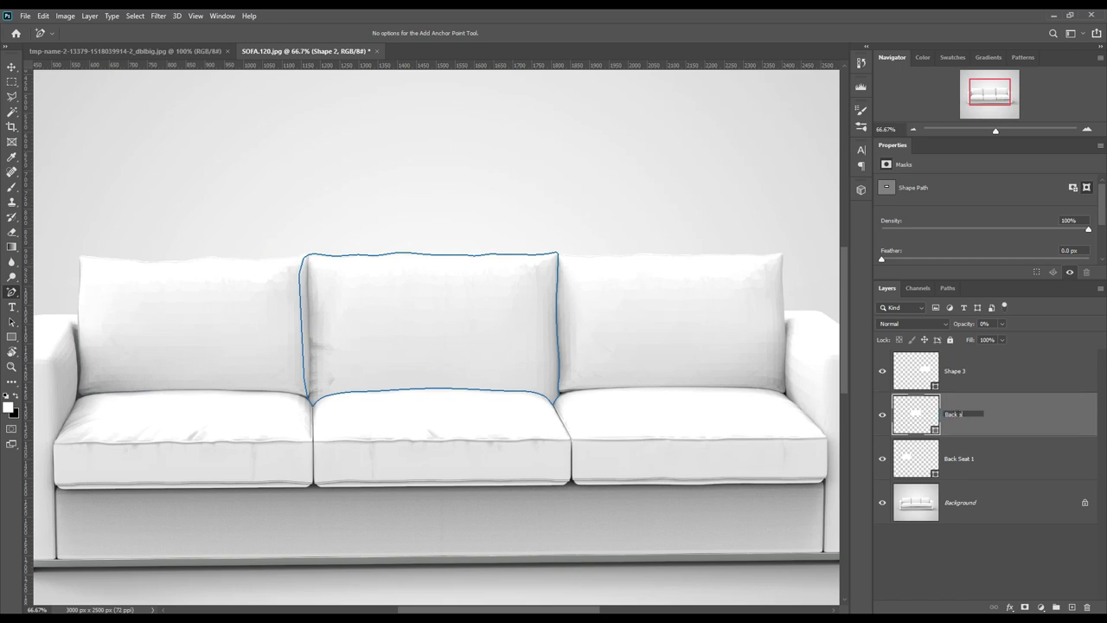
key("Return")
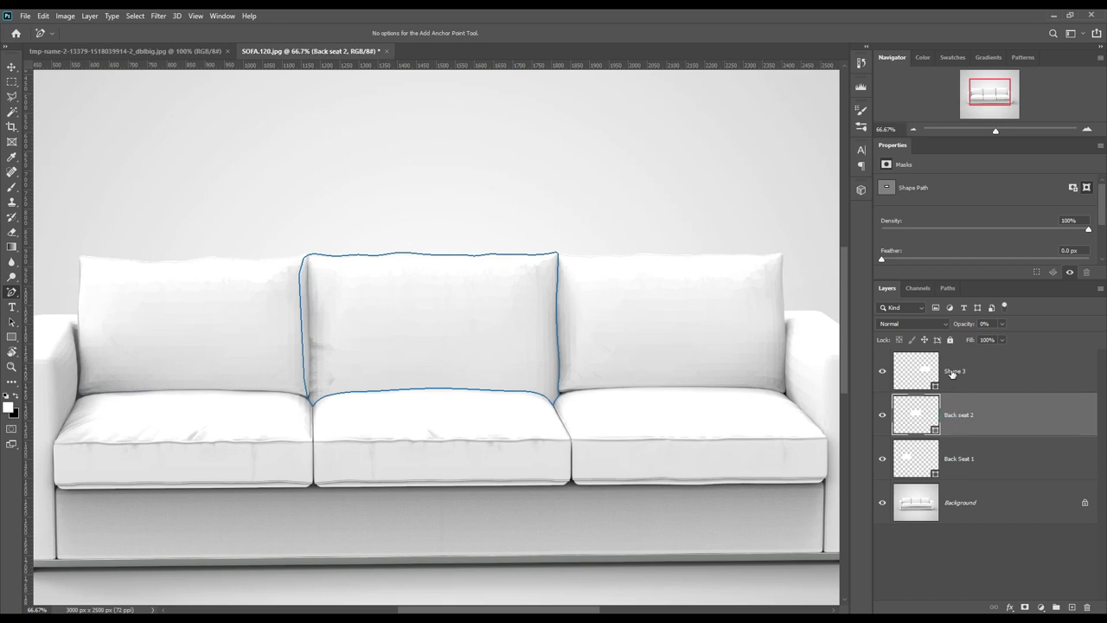
double_click(952, 373)
type("Back seat")
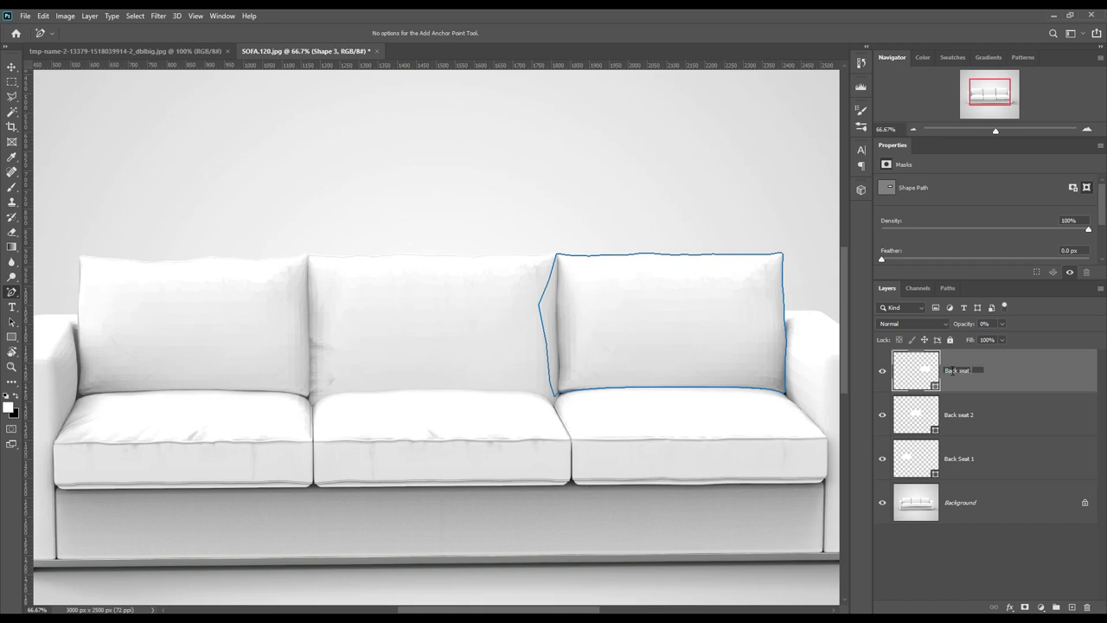
type("3")
key("Return")
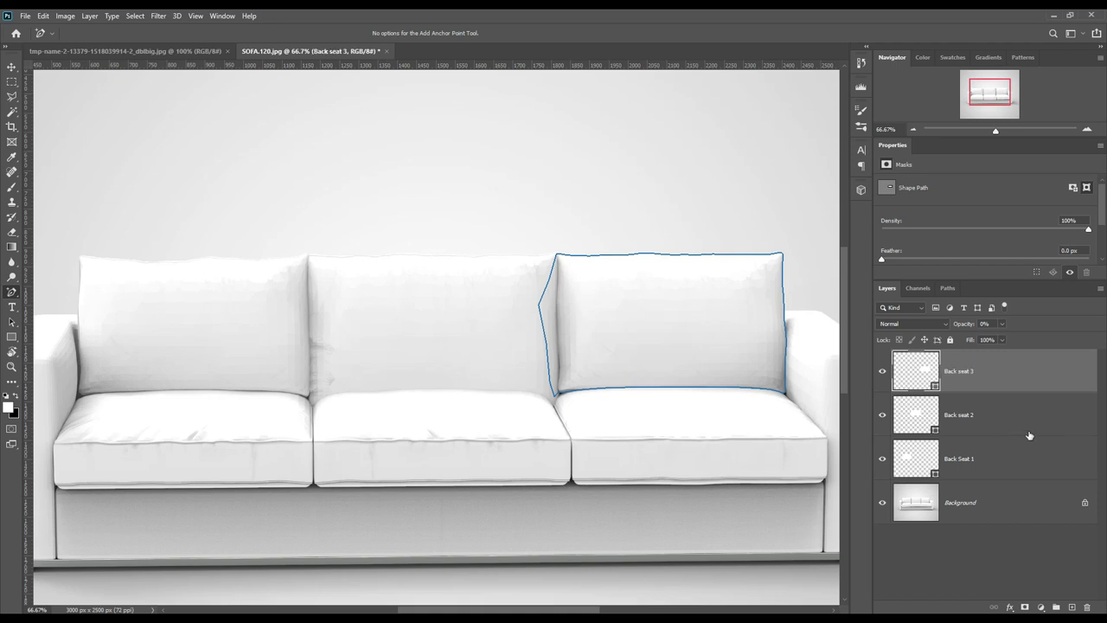
left_click(1009, 458)
Step: Mask Back Seat 1 to the left cushion and Back seat 2 to the middle cushion
left_click(934, 474, "ctrl")
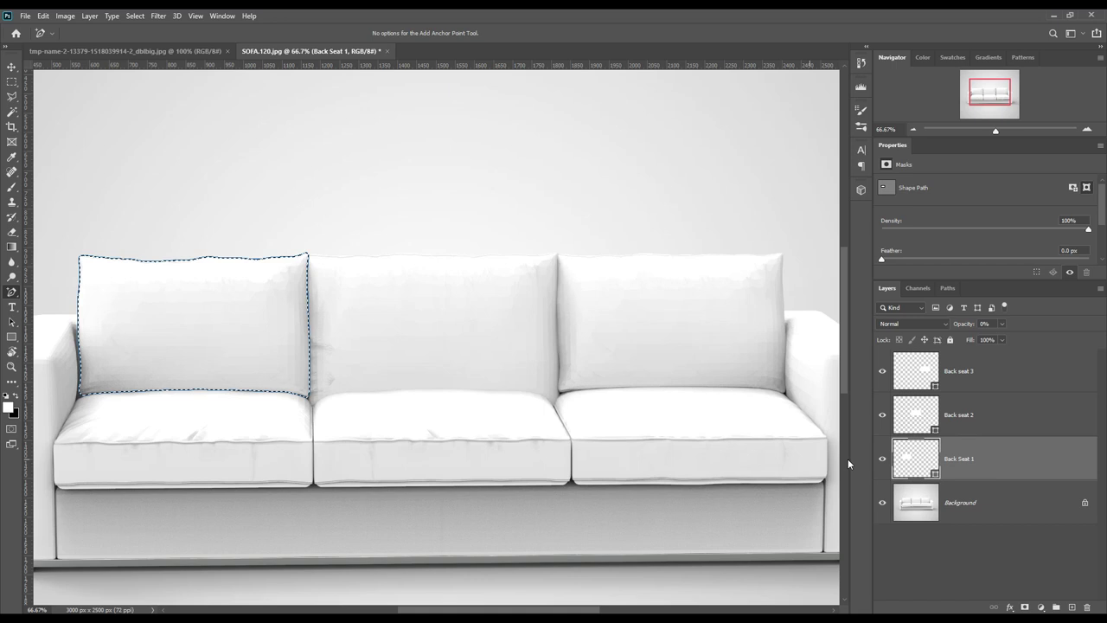
left_click(1024, 607)
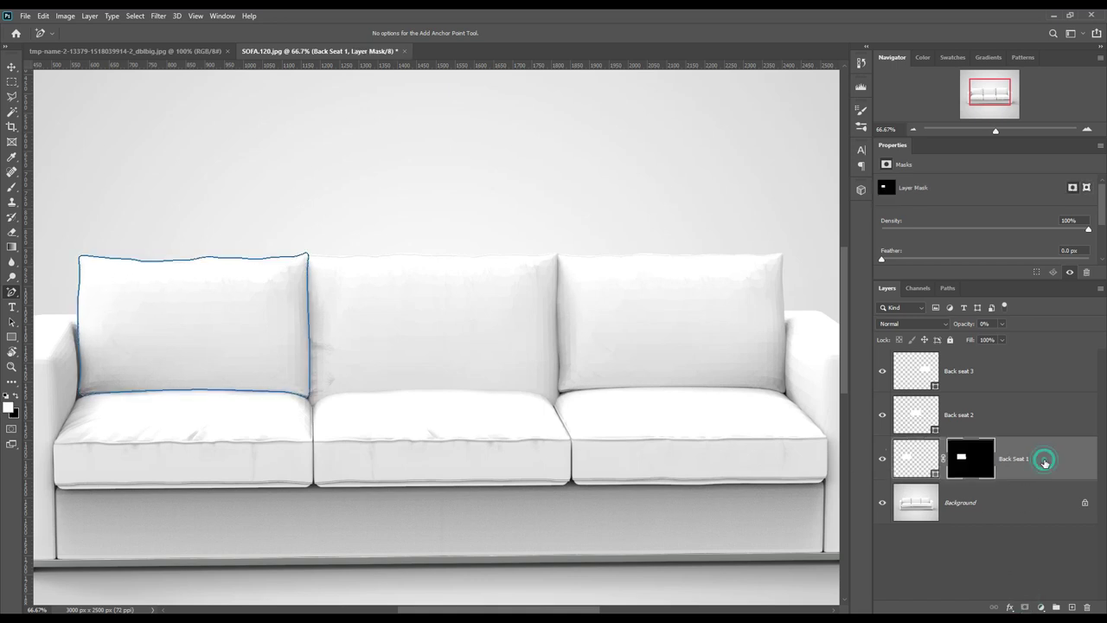
left_click(915, 458)
left_click(933, 429, "ctrl")
left_click(1003, 419)
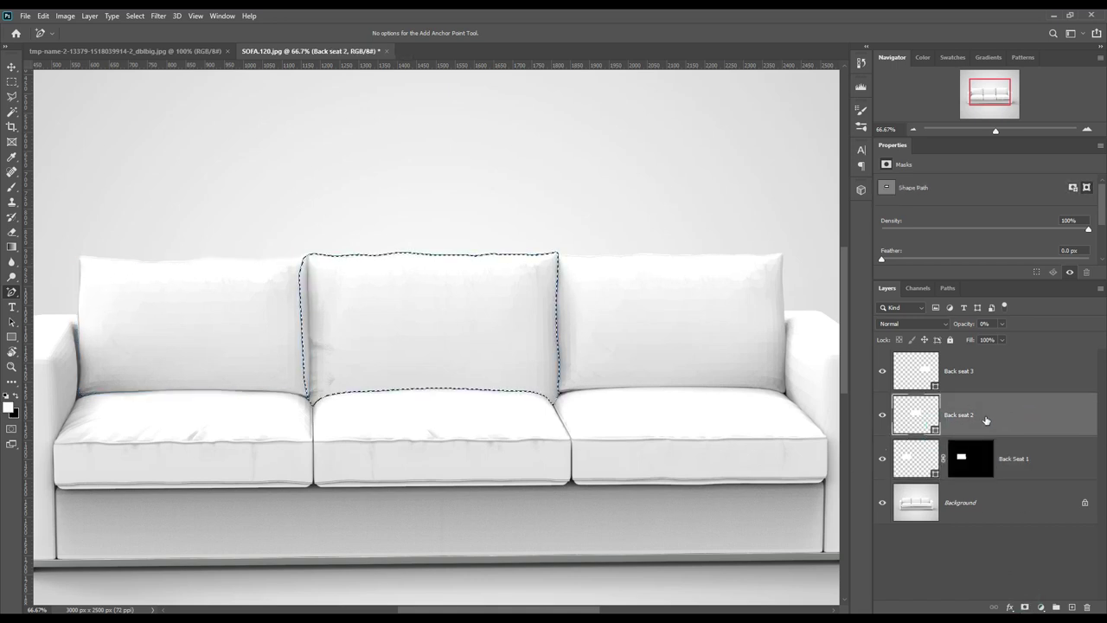
left_click(1024, 607)
left_click(1029, 422)
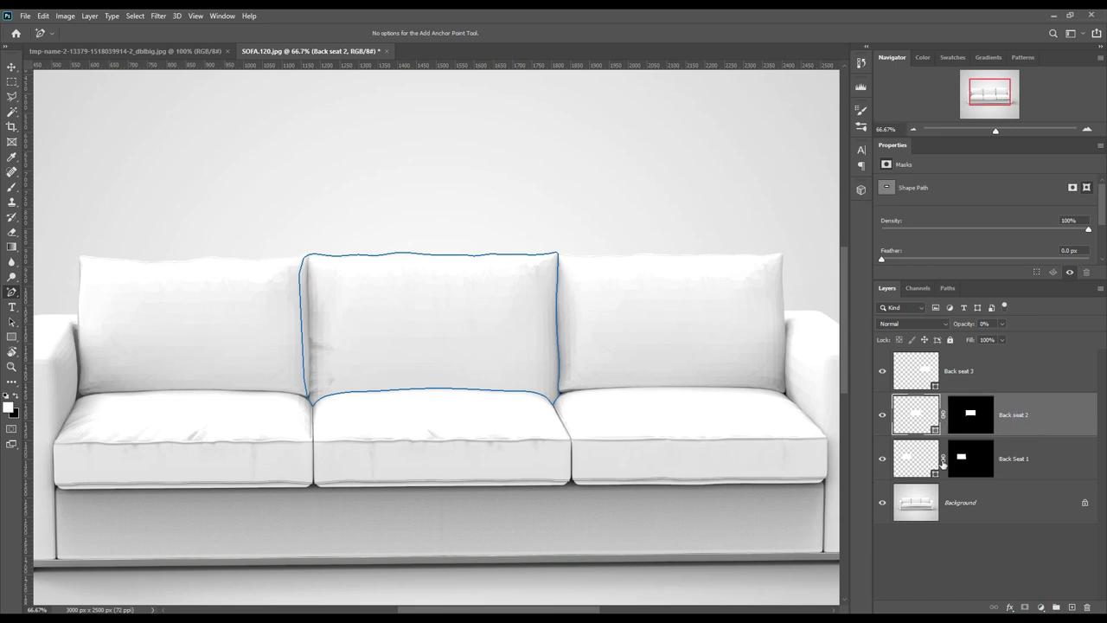
left_click(934, 476, "ctrl")
left_click(970, 415)
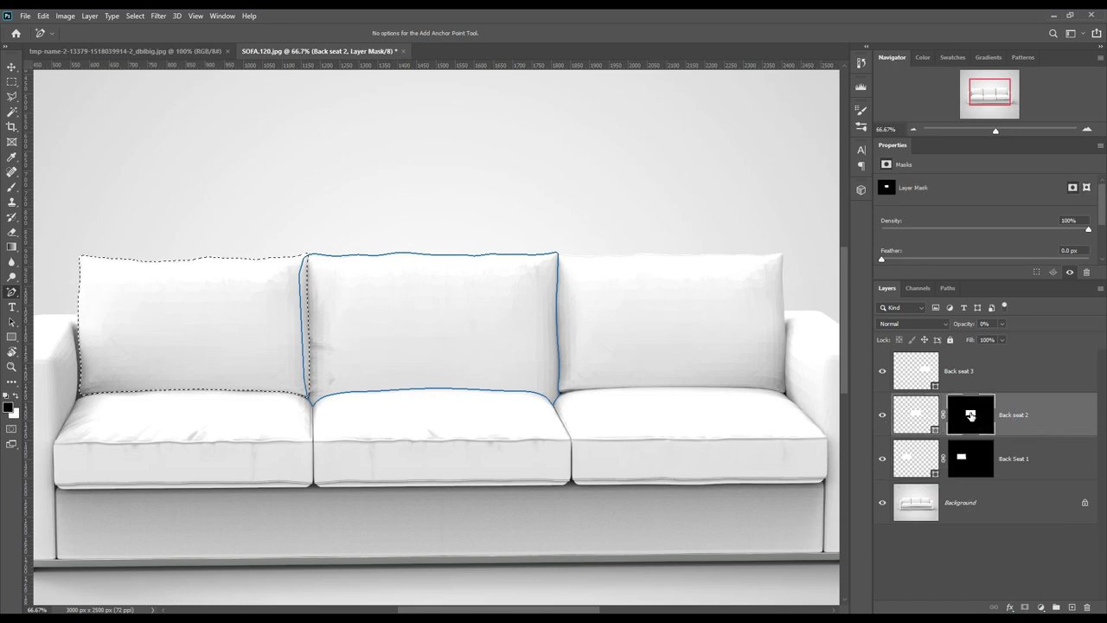
Step: Set the fill colours: red for Back Seat 1, yellow for Back seat 2, green for Back seat 3
left_click(951, 467)
left_click(1040, 607)
left_click(1013, 287)
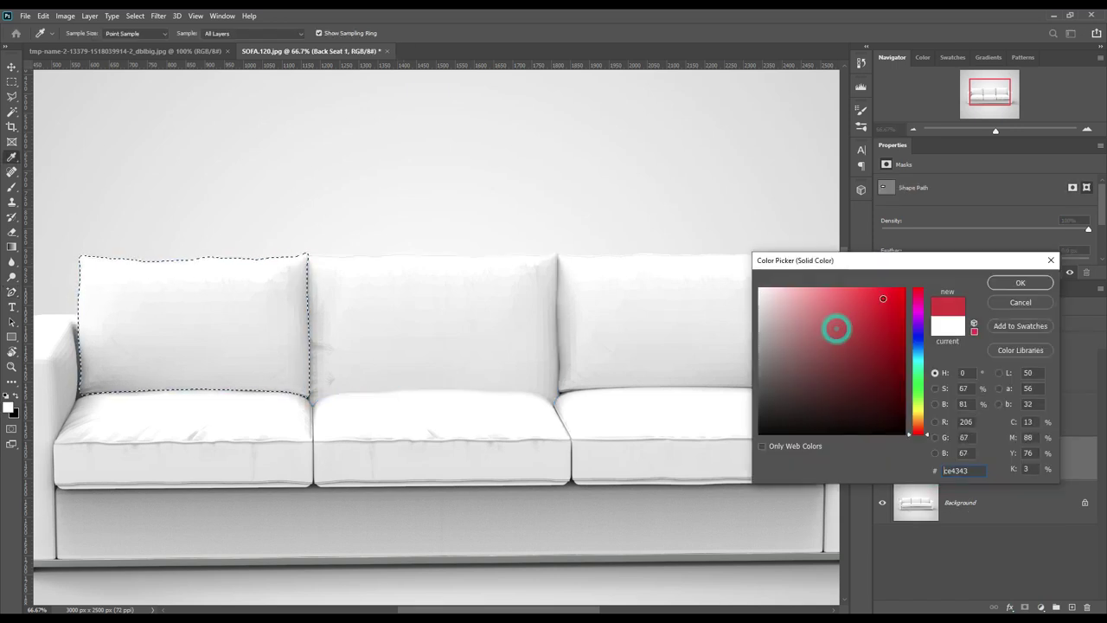
left_click(1017, 285)
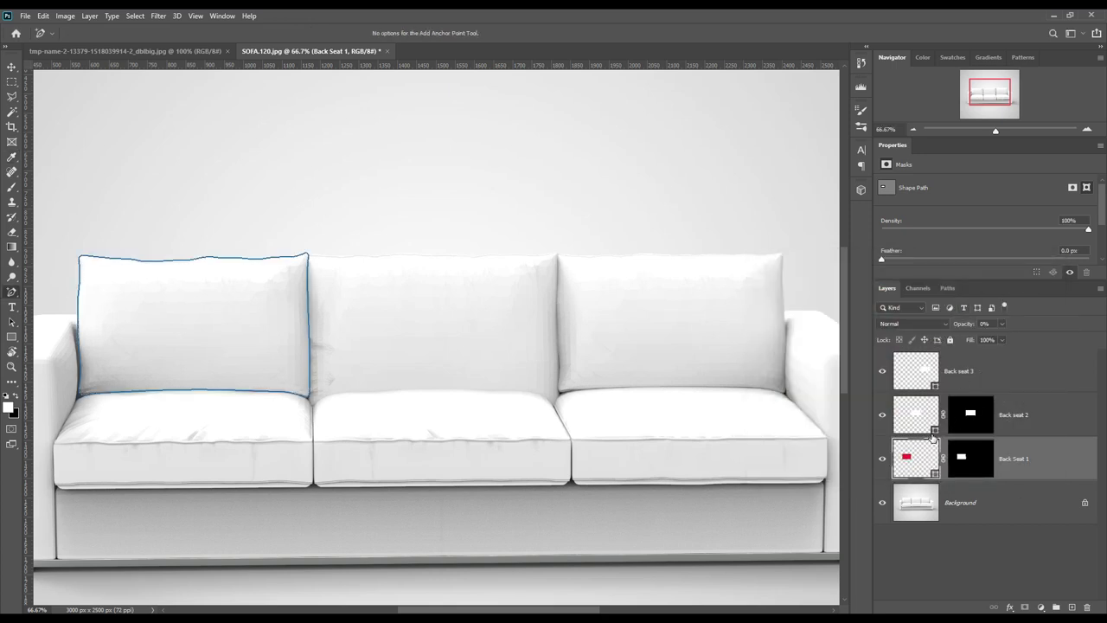
double_click(932, 437)
left_click(882, 321)
left_click_drag(917, 432, 922, 371)
left_click(1021, 281)
double_click(894, 367)
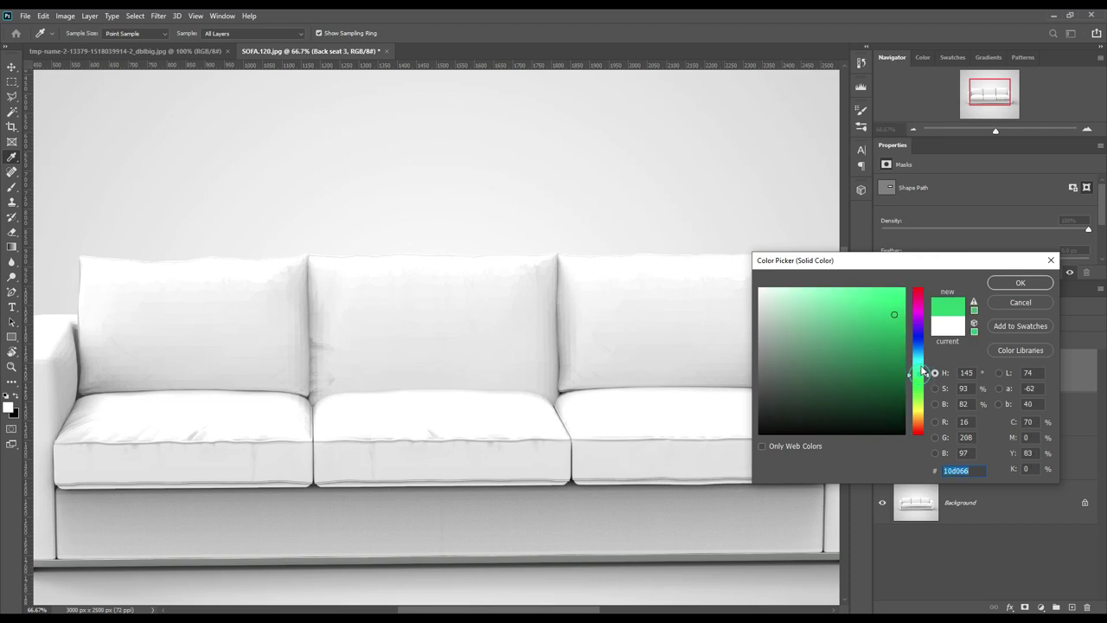
left_click(1018, 283)
Step: Raise the opacity of Back seat 2 and Back Seat 1 so their colours show
left_click(1032, 416)
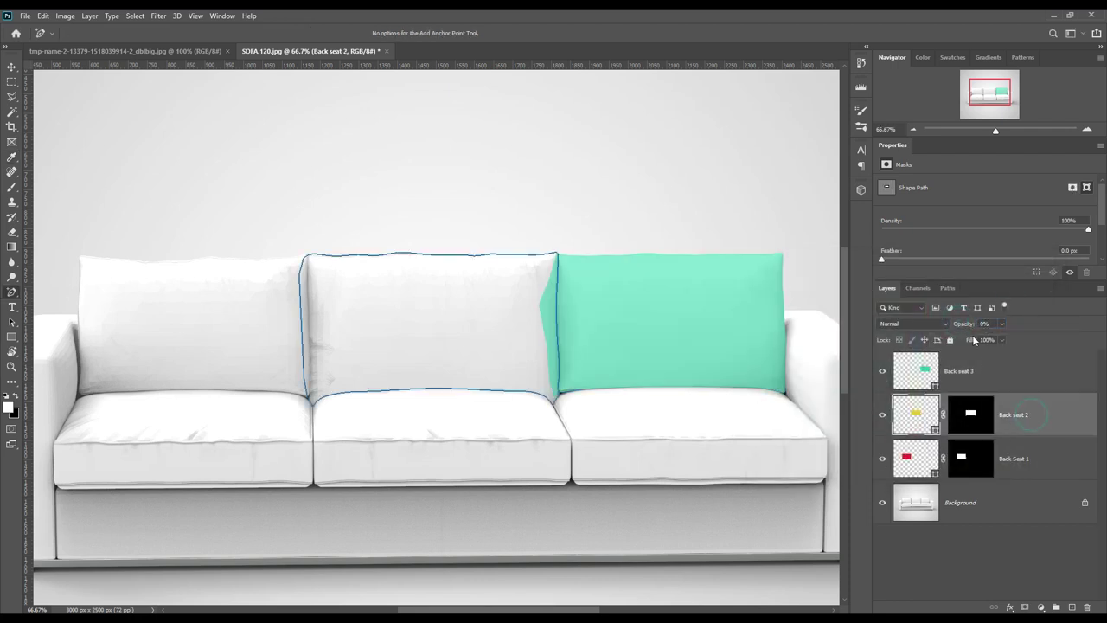
key("Return")
left_click(1029, 460)
left_click_drag(955, 325, 983, 326)
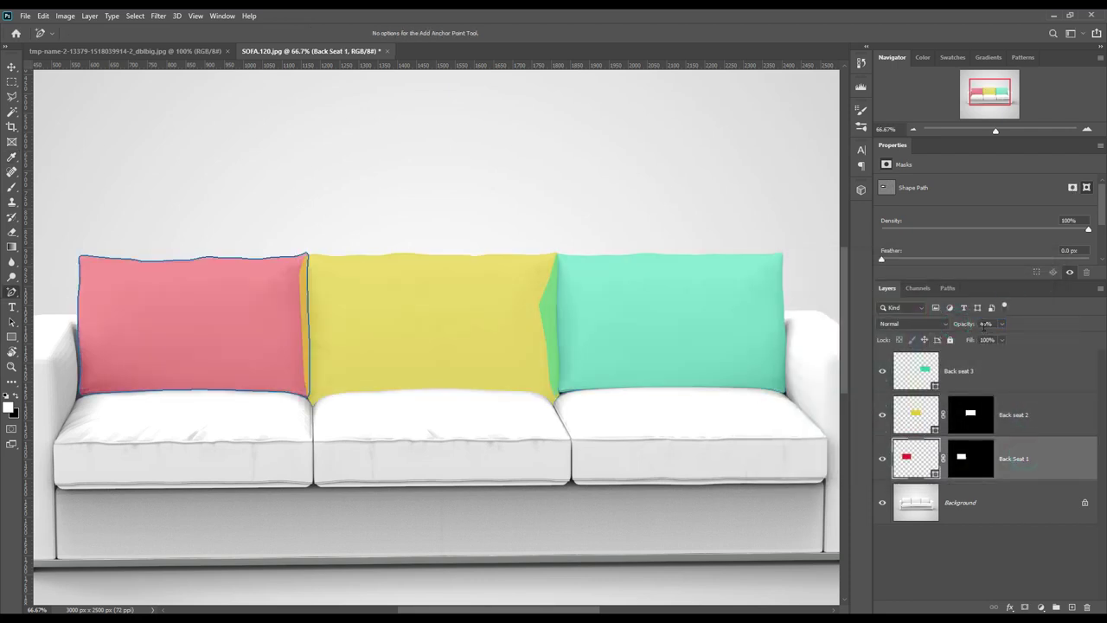
left_click(1009, 504)
Step: Mask Back seat 3 to the right cushion outline
left_click(994, 372)
left_click(925, 371, "ctrl")
left_click(1025, 607)
left_click(1042, 415)
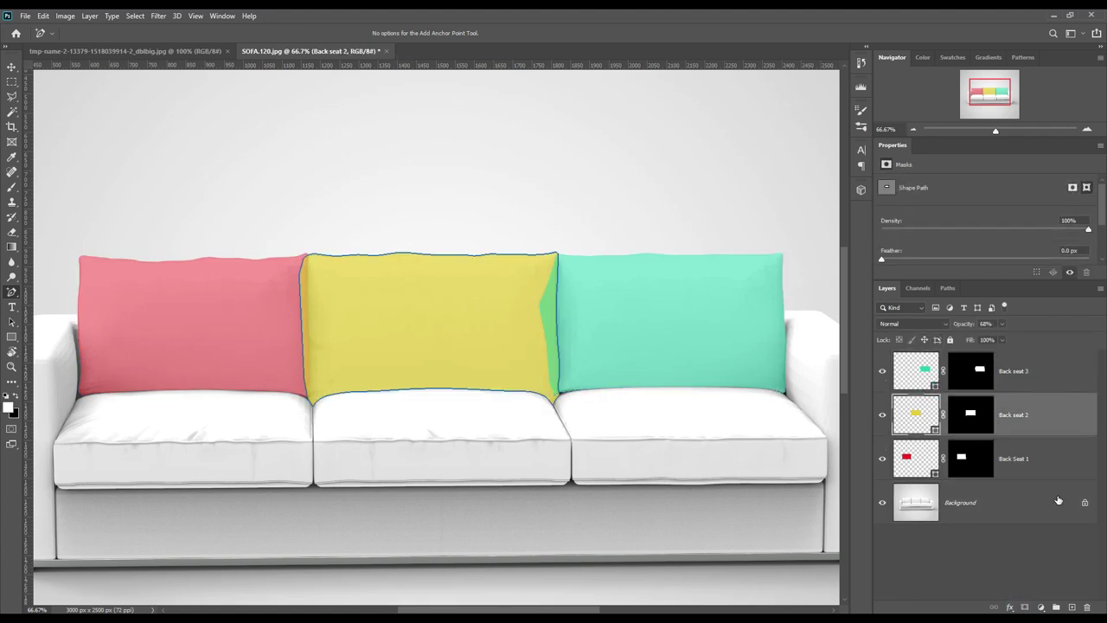
left_click(1021, 504)
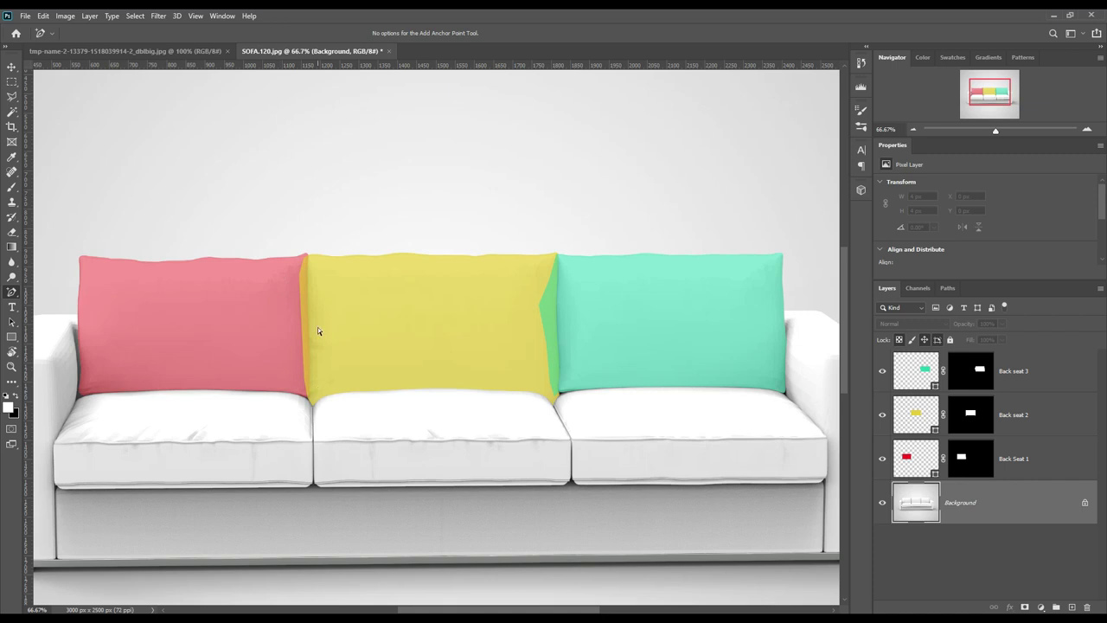
Step: Paint black on the Back seat 2 mask to remove the yellow overlap on the red cushion
left_click(960, 460, "ctrl")
left_click(970, 415)
key("x")
left_click(9, 406)
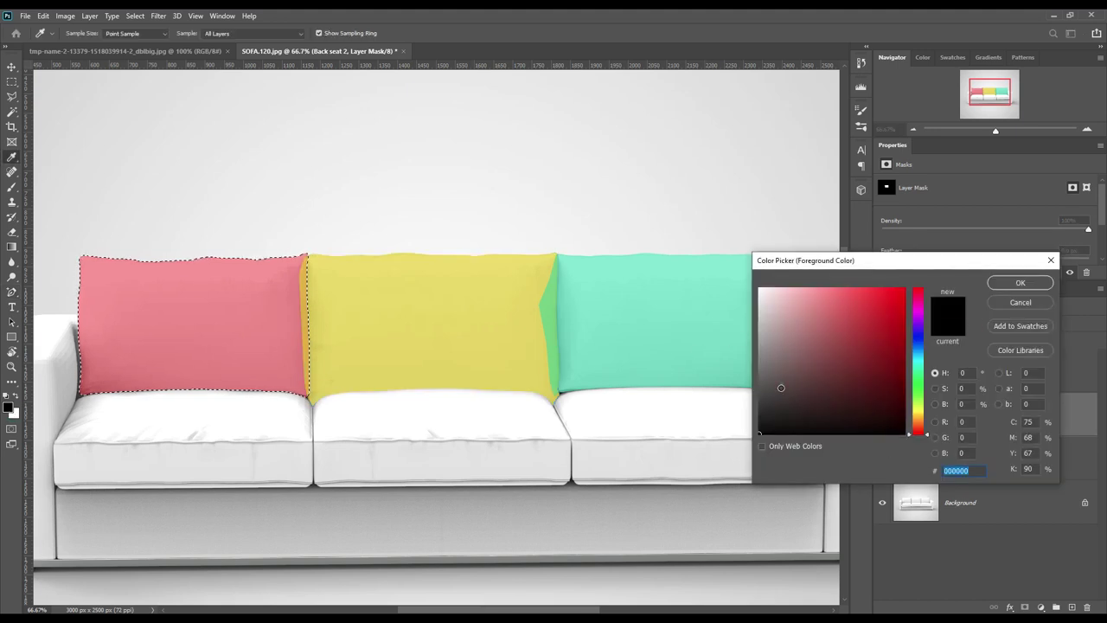
key("Return")
key("b")
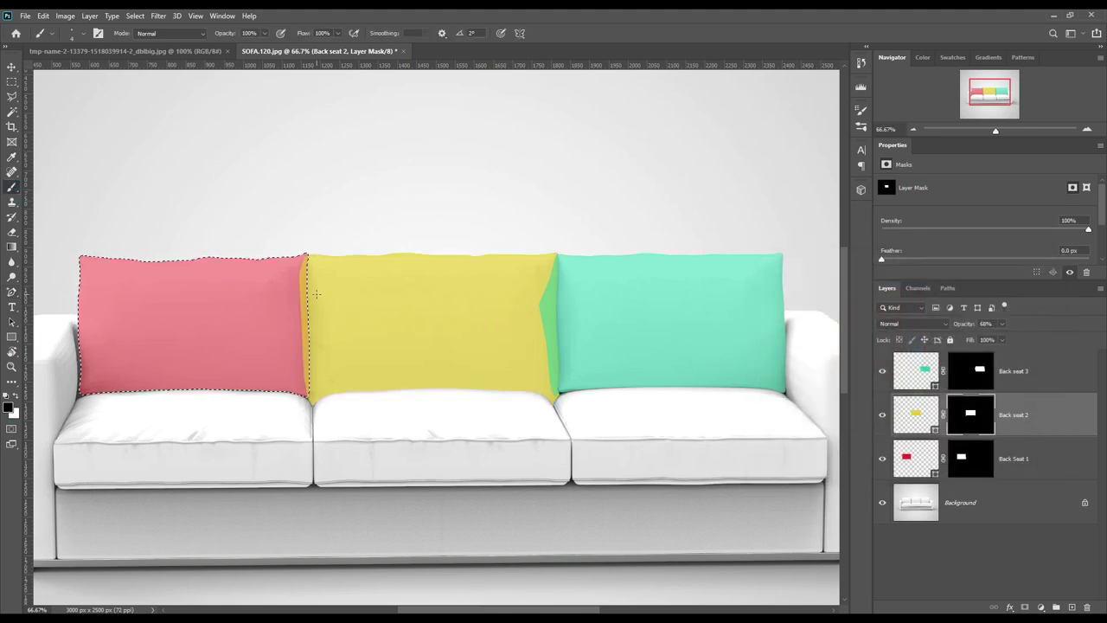
key("bracketright")
key("bracketright")
key("bracketright")
left_click_drag(297, 284, 290, 243)
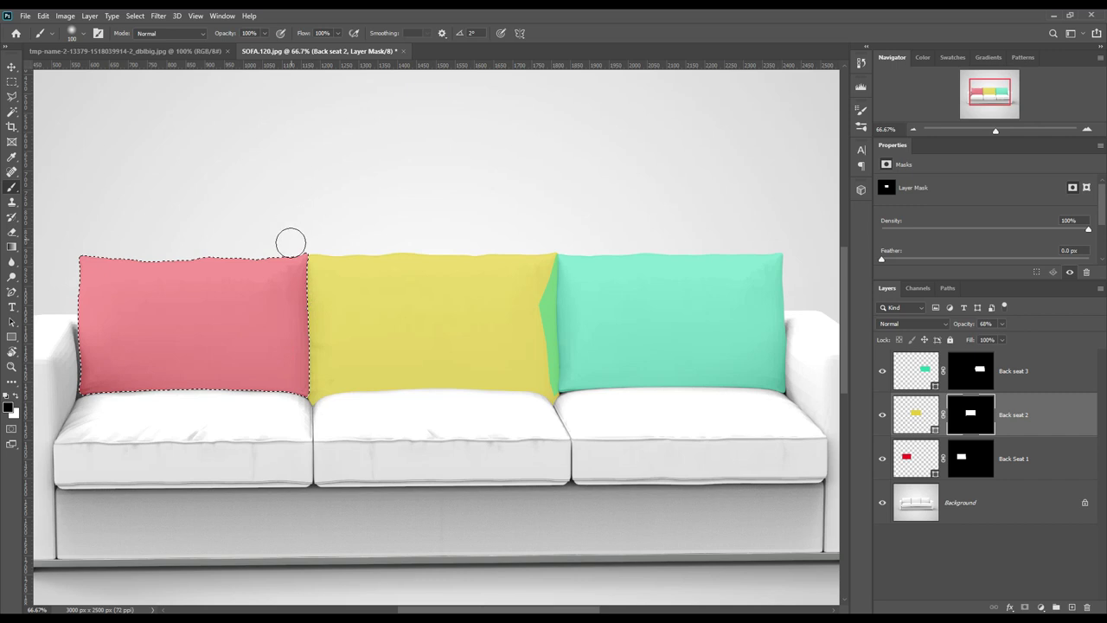
key("ctrl+d")
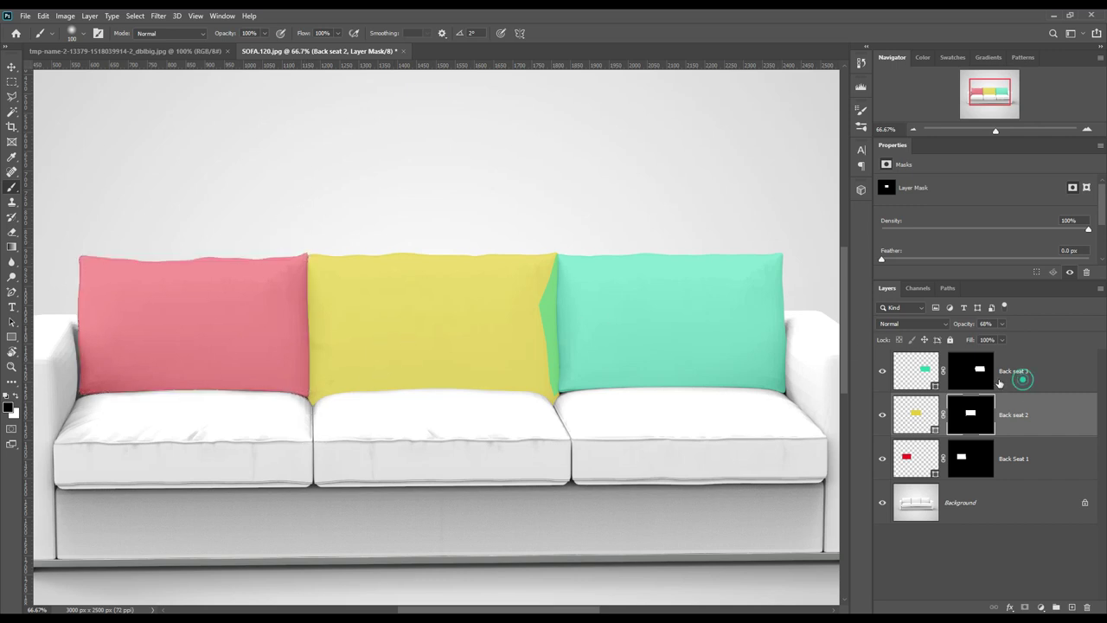
Step: Paint black on the Back seat 3 mask to remove the green overlap on the yellow cushion
left_click(1003, 381)
left_click(969, 417, "ctrl")
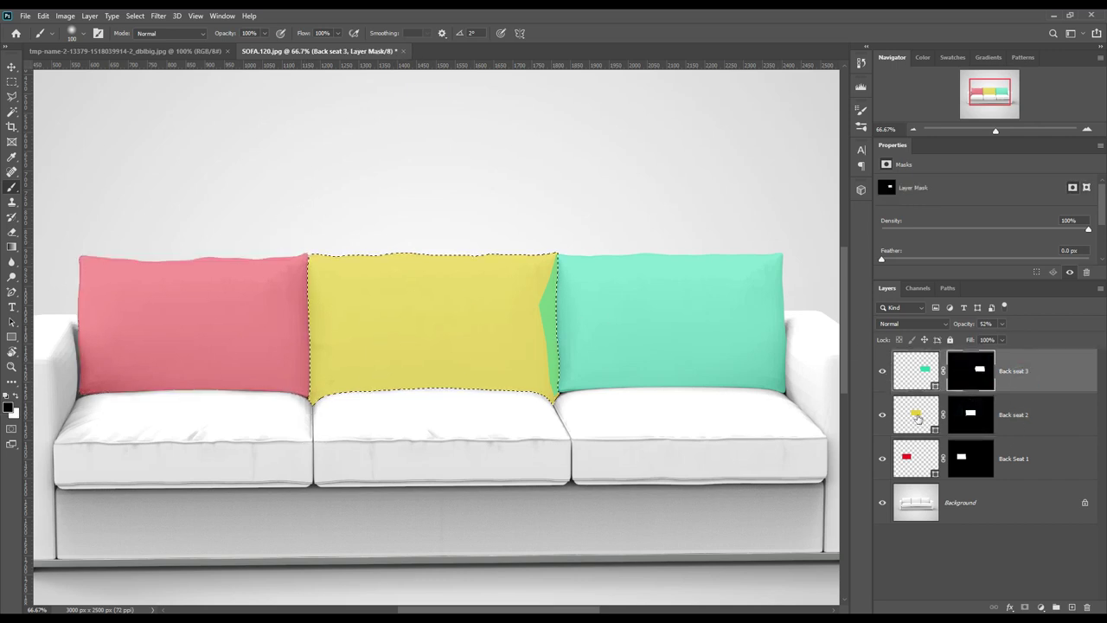
left_click(974, 372)
left_click_drag(549, 256, 559, 413)
key("ctrl+d")
Step: Set Back Seat 1, Back seat 2 and Back seat 3 to 0% opacity
left_click(1010, 458)
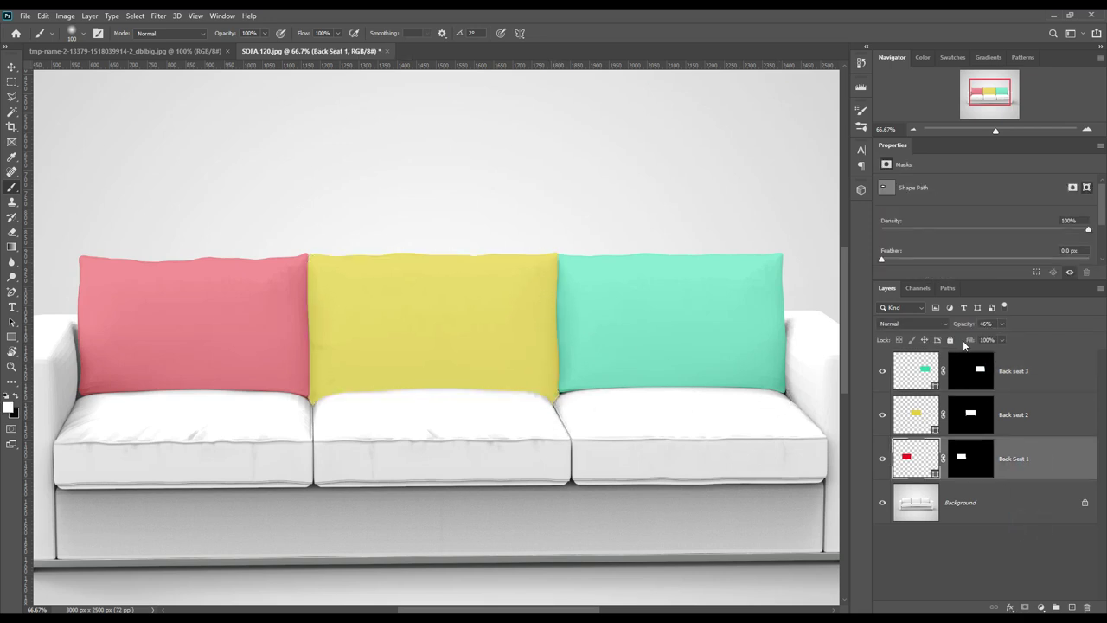
key("alt+bracketright")
left_click_drag(973, 323, 916, 323)
key("alt+bracketright")
left_click(1028, 484)
left_click(1042, 467)
left_click(1030, 372, "shift")
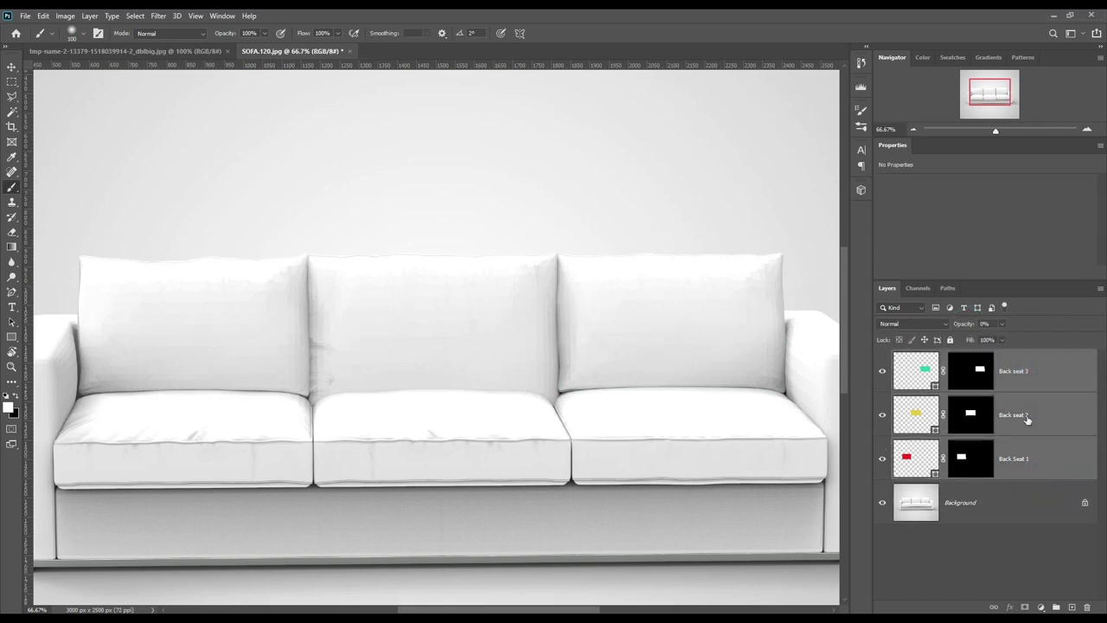
left_click(1014, 516)
Step: Zoom in on the left seat cushion and choose the Pen tool in Shape mode
left_click_drag(573, 611, 503, 611)
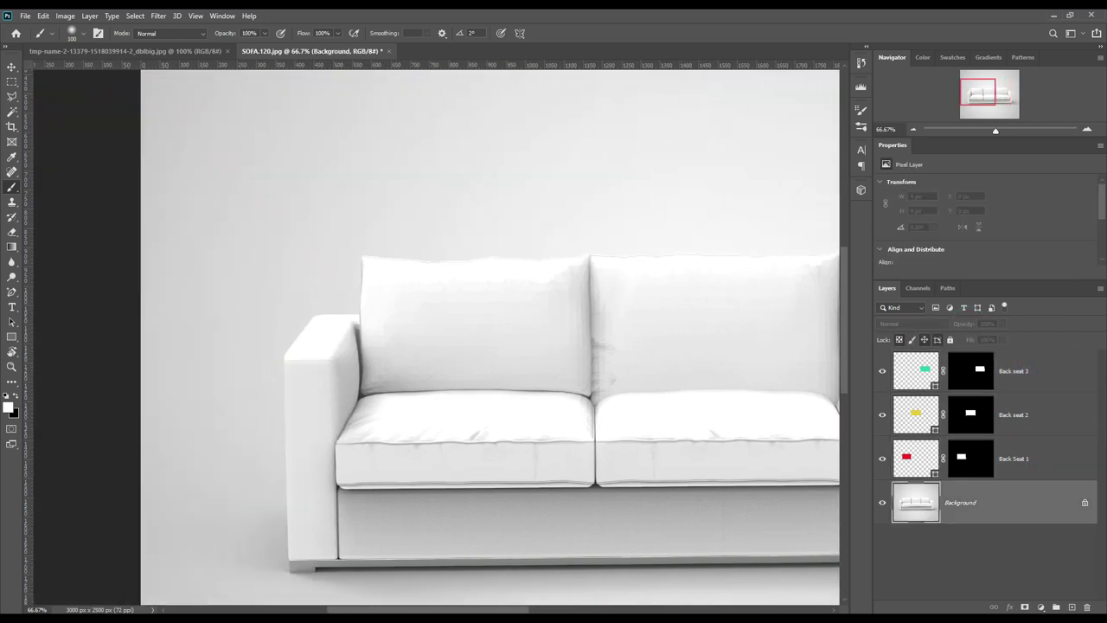
key("ctrl+plus")
scroll(416, 484, "down", 3)
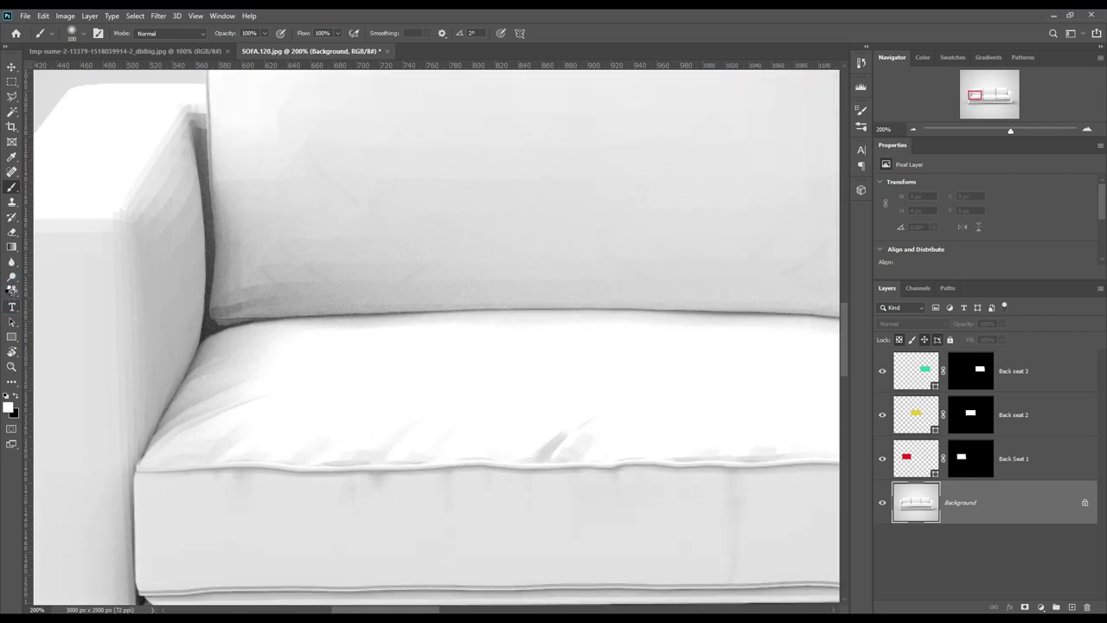
right_click(12, 289)
left_click(60, 294)
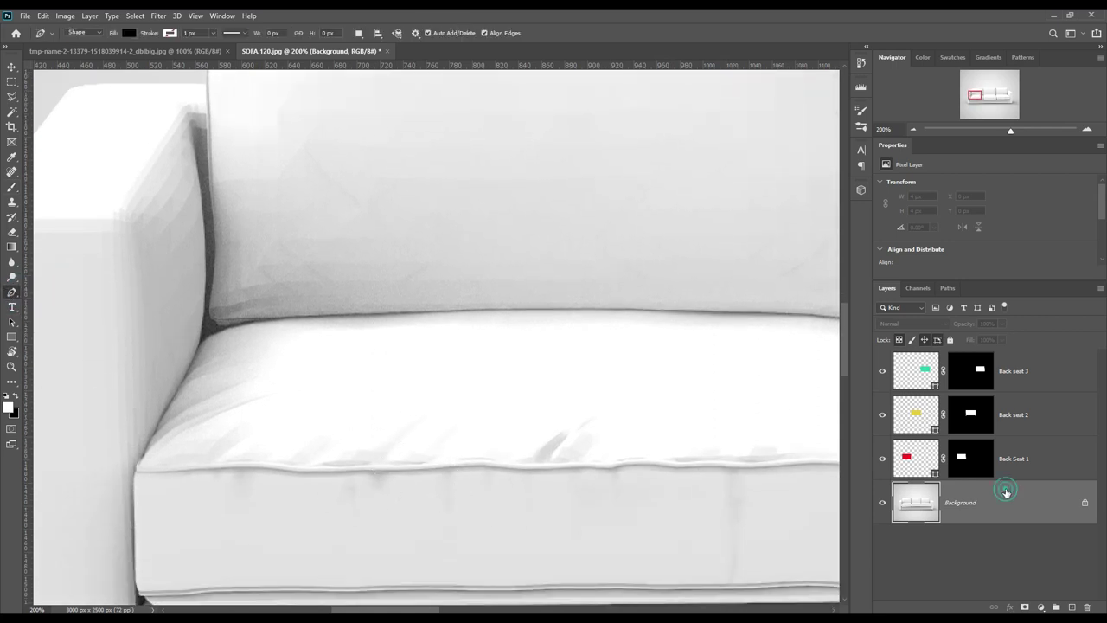
Step: Trace the left seat cushion's top and right edges with a 0% opacity shape
left_click(136, 470)
left_click(197, 349)
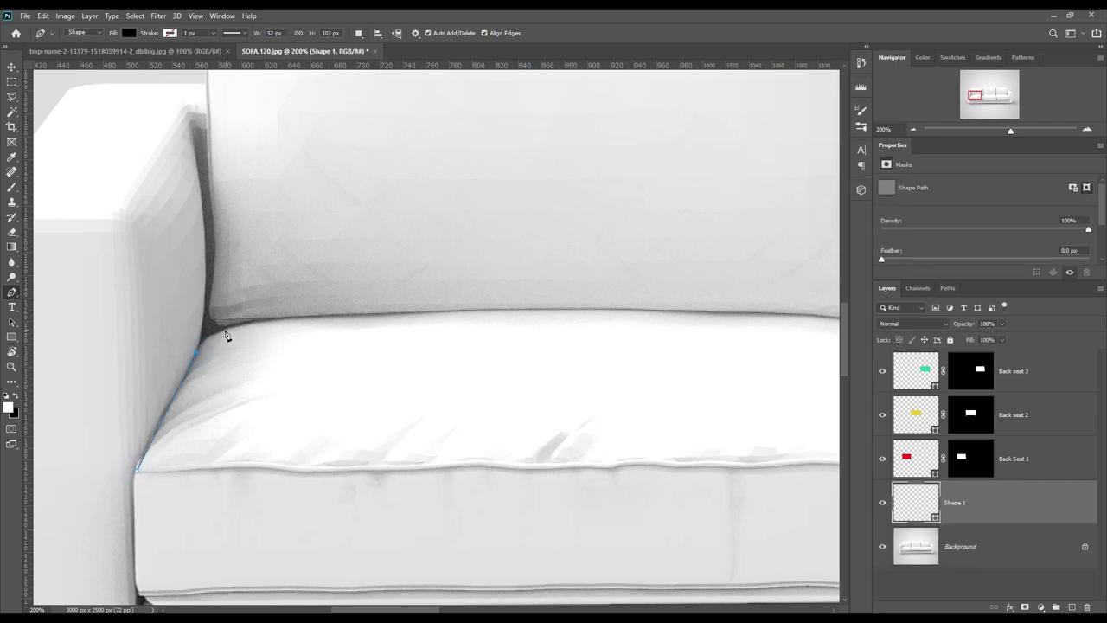
left_click(234, 328)
left_click(406, 297)
left_click(509, 287)
left_click(630, 291)
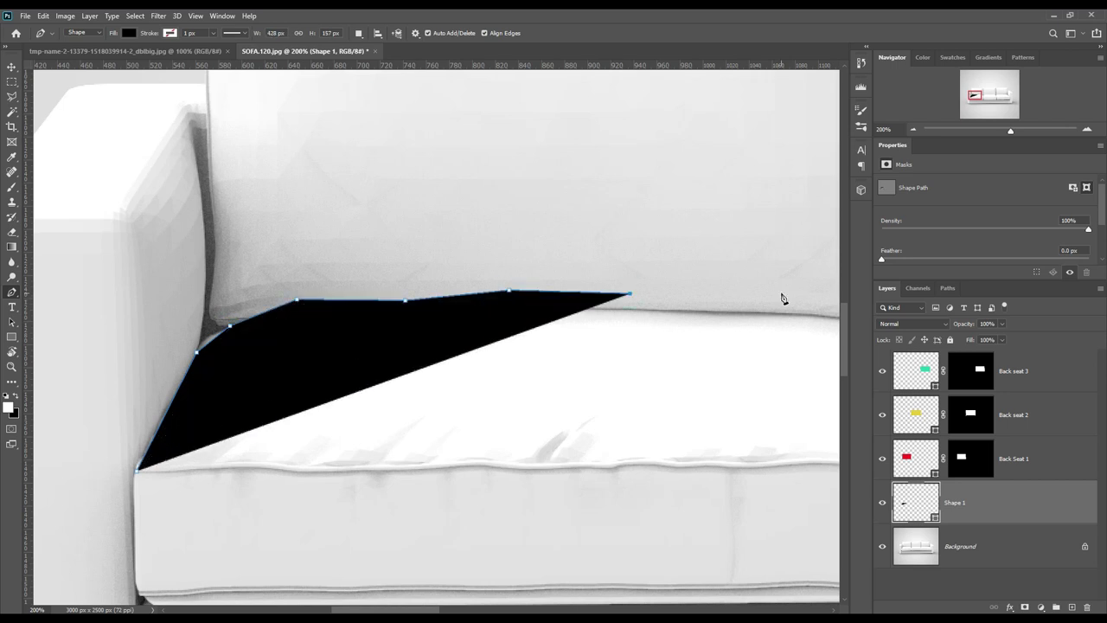
key("0")
key("0")
left_click_drag(834, 344, 539, 430)
left_click(563, 390)
left_click(584, 419)
left_click(602, 565)
Step: Continue the outline along the cushion bottom and close the path
scroll(657, 403, "down", 3)
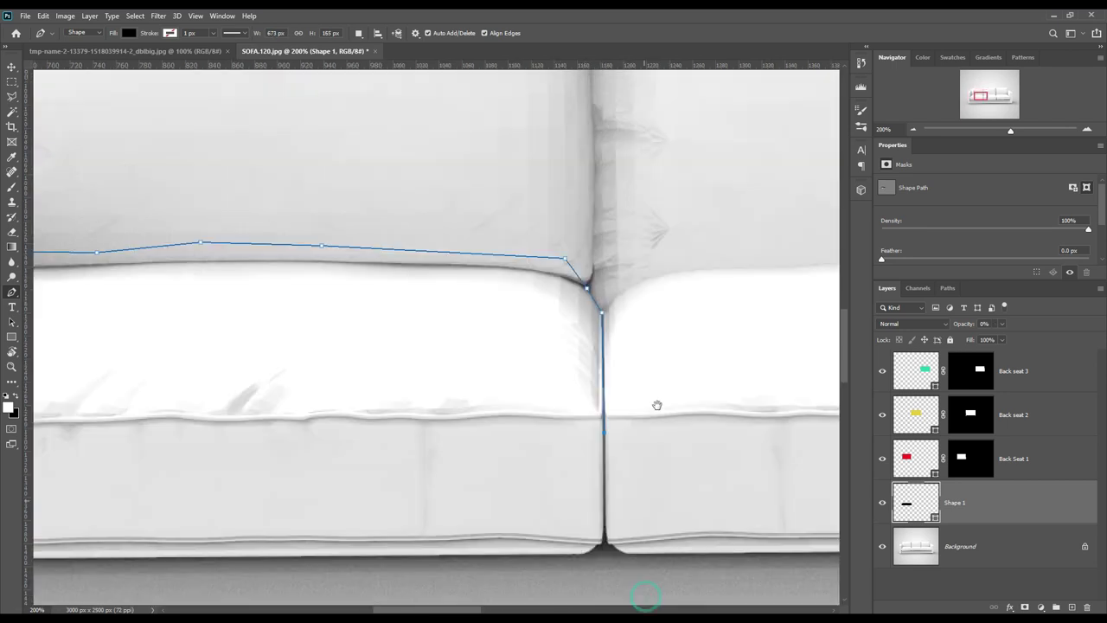
scroll(657, 403, "down", 2)
scroll(320, 502, "left", 10)
scroll(321, 501, "up", 3)
left_click(290, 485)
left_click(256, 466)
Step: Add anchor points along the cushion's side and top corner with Add Anchor Point Tool
right_click(12, 292)
left_click(69, 326)
left_click(255, 333)
left_click(330, 211)
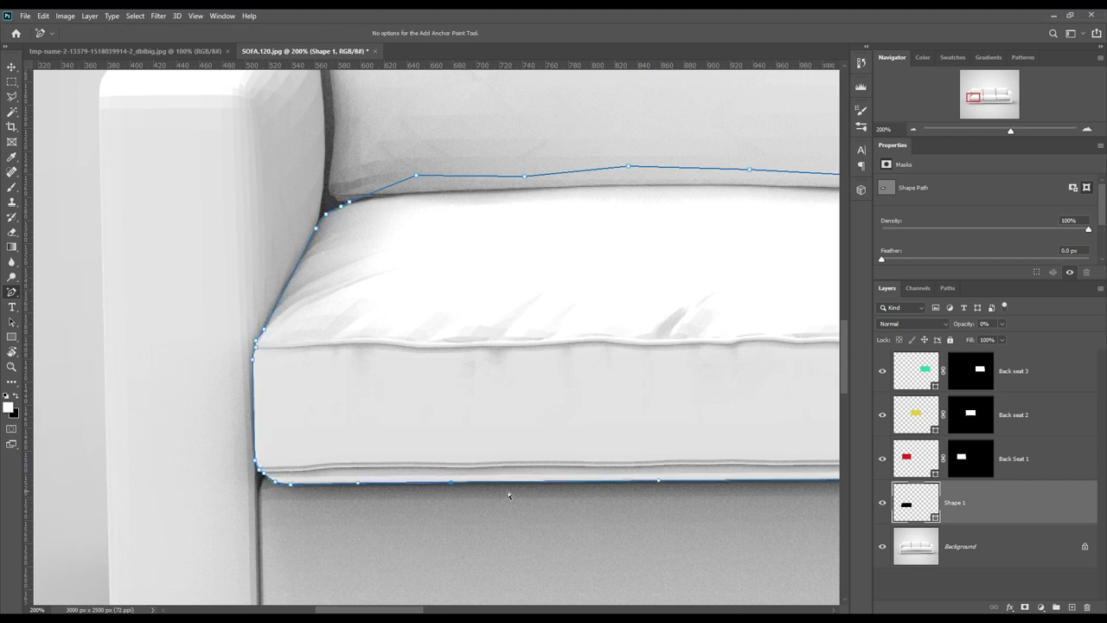
scroll(405, 497, "right", 10)
scroll(718, 231, "right", 7)
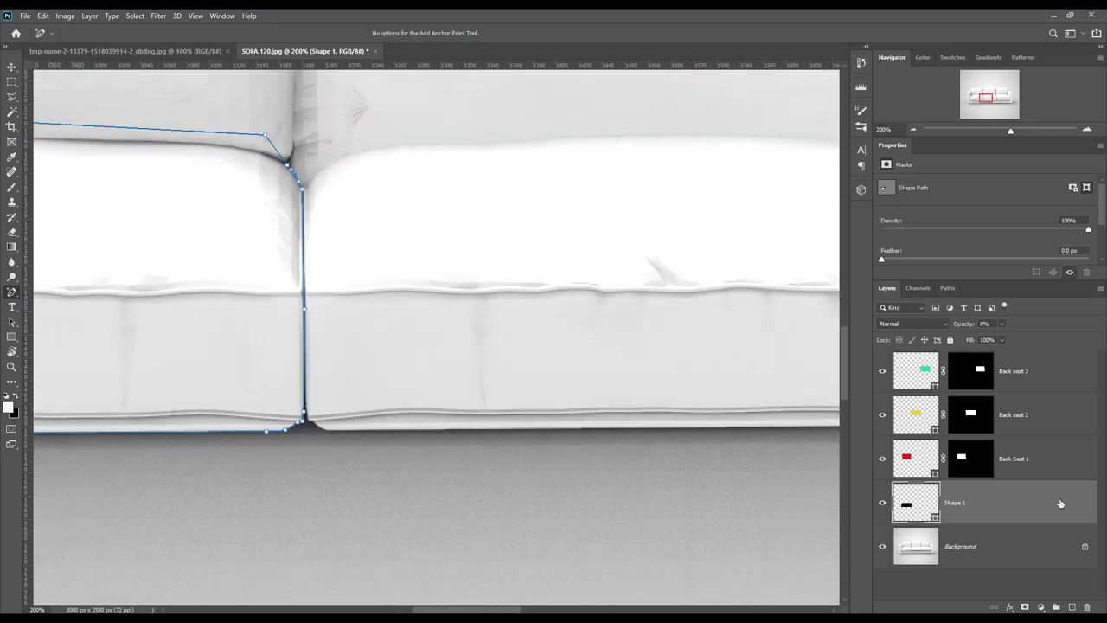
Step: Trace the middle seat cushion as a new pen shape, Shape 2, closing it at the seam
key("p")
left_click(311, 422)
left_click(304, 188)
left_click(309, 161)
left_click(588, 119)
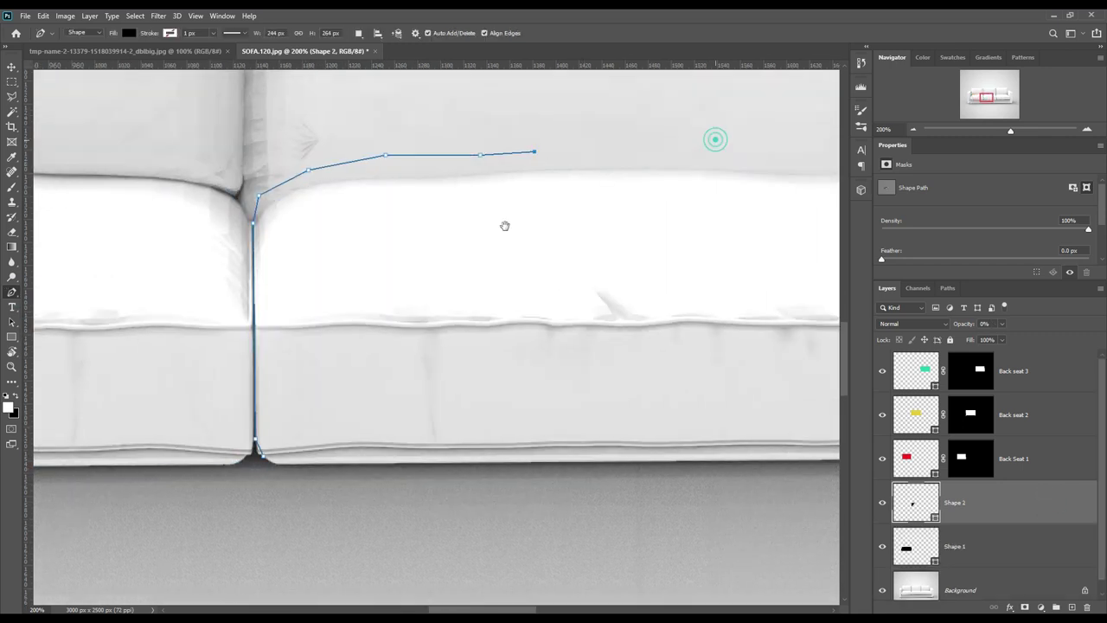
scroll(504, 224, "right", 10)
left_click(647, 251)
left_click(651, 285)
left_click(703, 384)
left_click(703, 501)
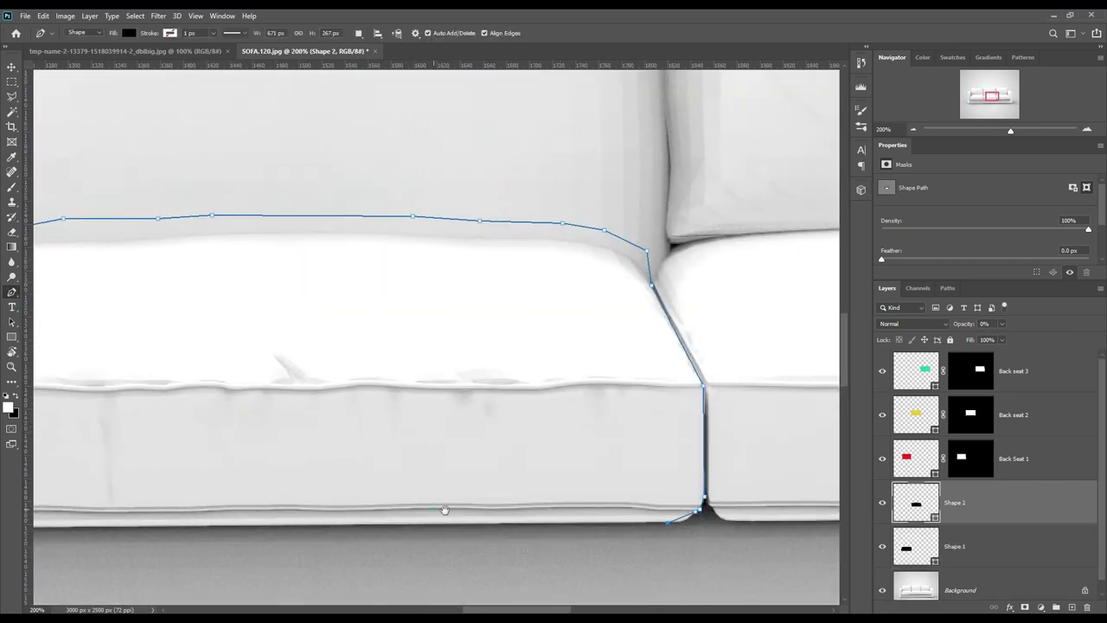
scroll(444, 511, "left", 6)
left_click(217, 475)
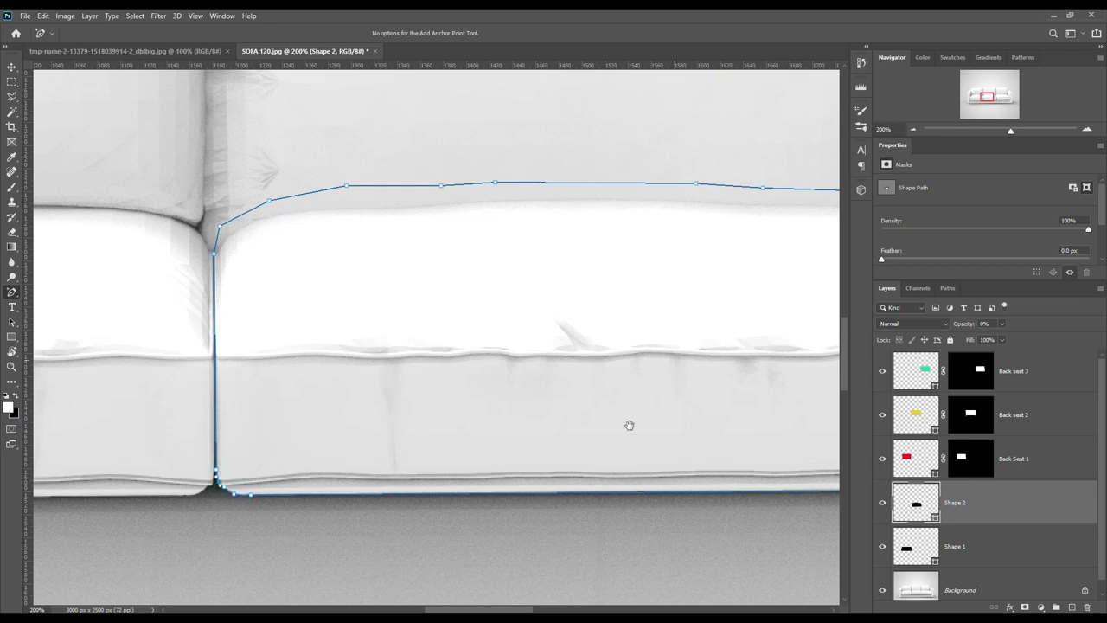
Step: Add points so the middle cushion outline fits its bottom-right corner and diagonal side
scroll(628, 422, "right", 4)
scroll(628, 423, "down", 1)
left_click(768, 424)
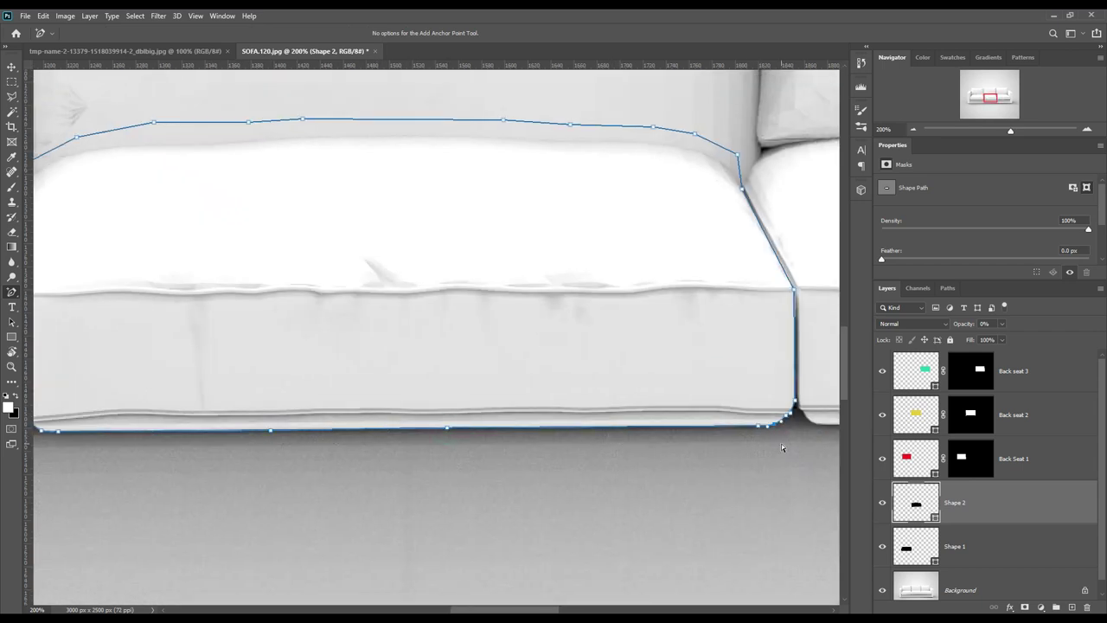
left_click(786, 271)
scroll(545, 257, "up", 2)
scroll(691, 371, "right", 3)
Step: Trace the right seat cushion as a new shape, Shape 3, at 0% opacity
right_click(12, 291)
left_click(52, 289)
scroll(346, 389, "down", 1)
left_click(339, 510)
left_click(294, 486)
key("0")
key("0")
scroll(455, 131, "right", 5)
left_click(640, 255)
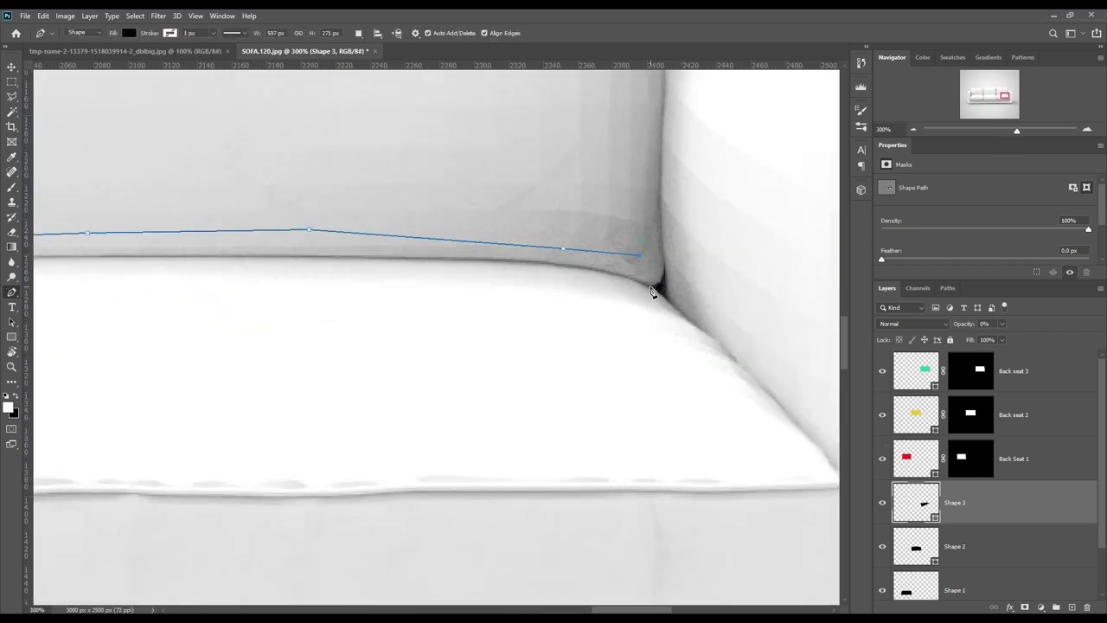
left_click(653, 291)
scroll(653, 291, "down", 3)
left_click(702, 395)
scroll(432, 345, "down", 3)
Step: Add anchor points so the right cushion's bottom and diagonal edges hug the sofa, then zoom out
right_click(12, 292)
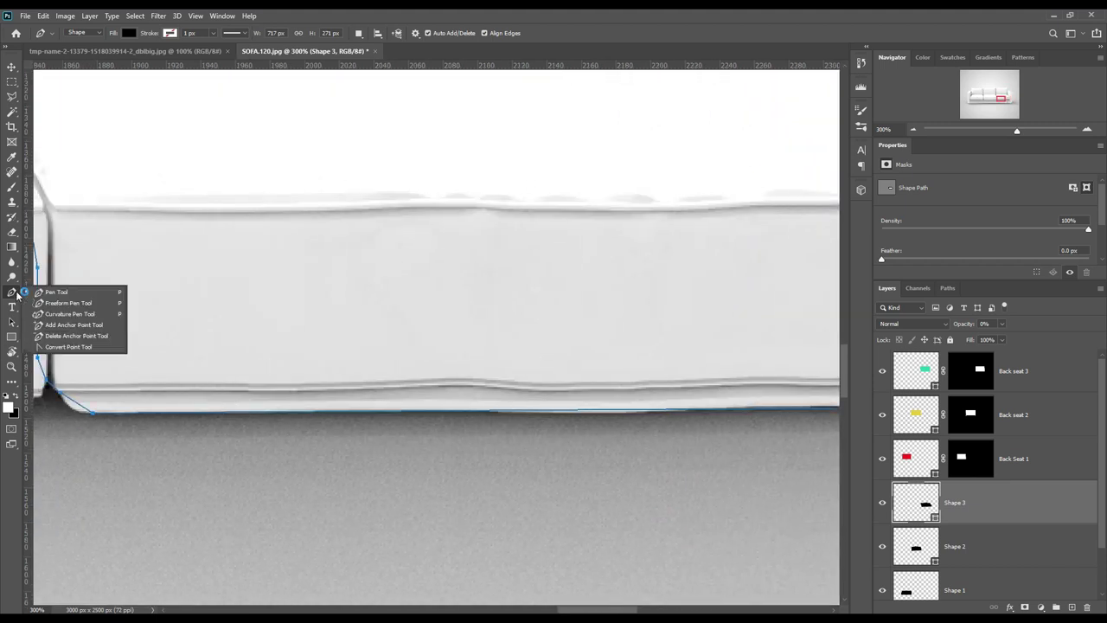
left_click(73, 324)
left_click(588, 413)
left_click(485, 411)
left_click(352, 410)
left_click(176, 411)
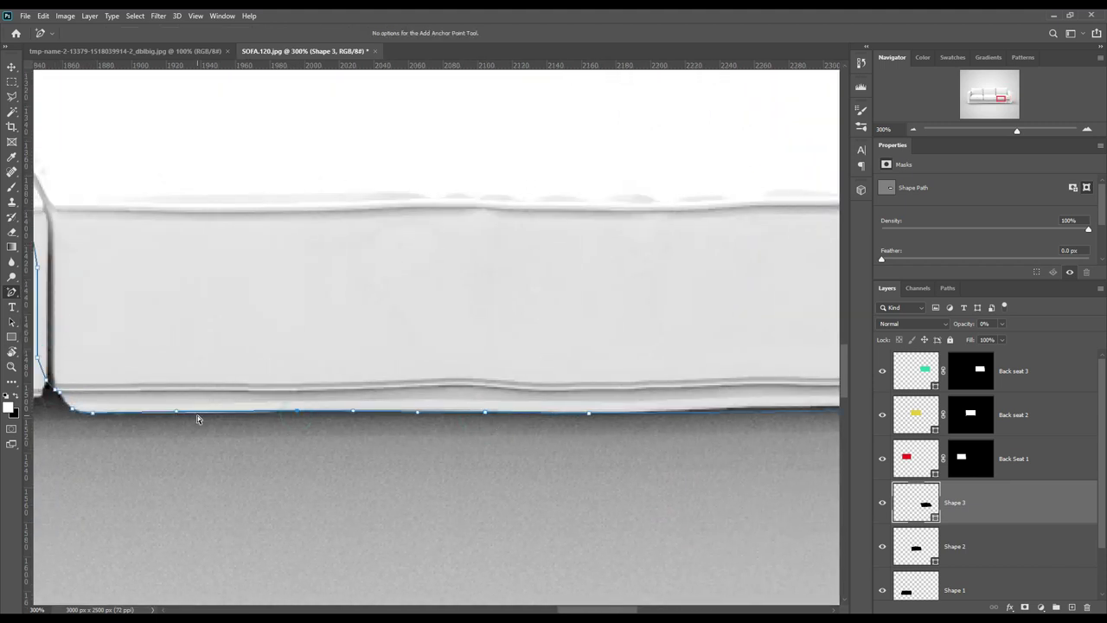
scroll(761, 439, "right", 5)
left_click(646, 231)
left_click(634, 212)
left_click(617, 193)
scroll(605, 286, "up", 5)
scroll(592, 354, "down", 5)
scroll(452, 455, "down", 5)
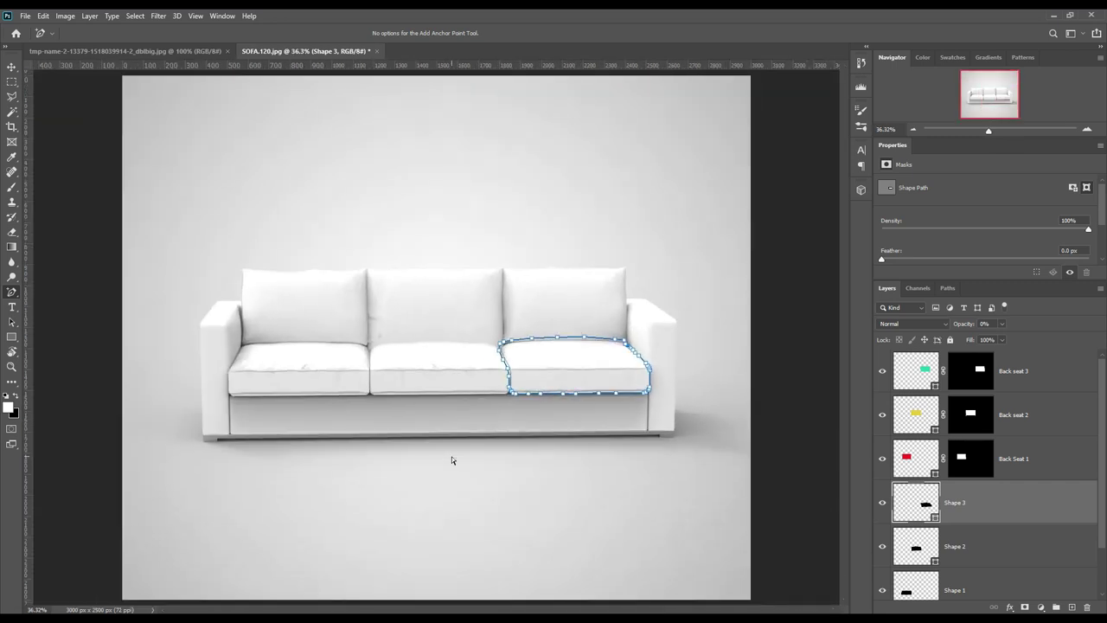
Step: Rename Shape 3, Shape 2 and Shape 1 to Seat 3, Seat 2 and Seat 1
double_click(954, 501)
type("Seat")
type(" 3")
key("Return")
double_click(955, 546)
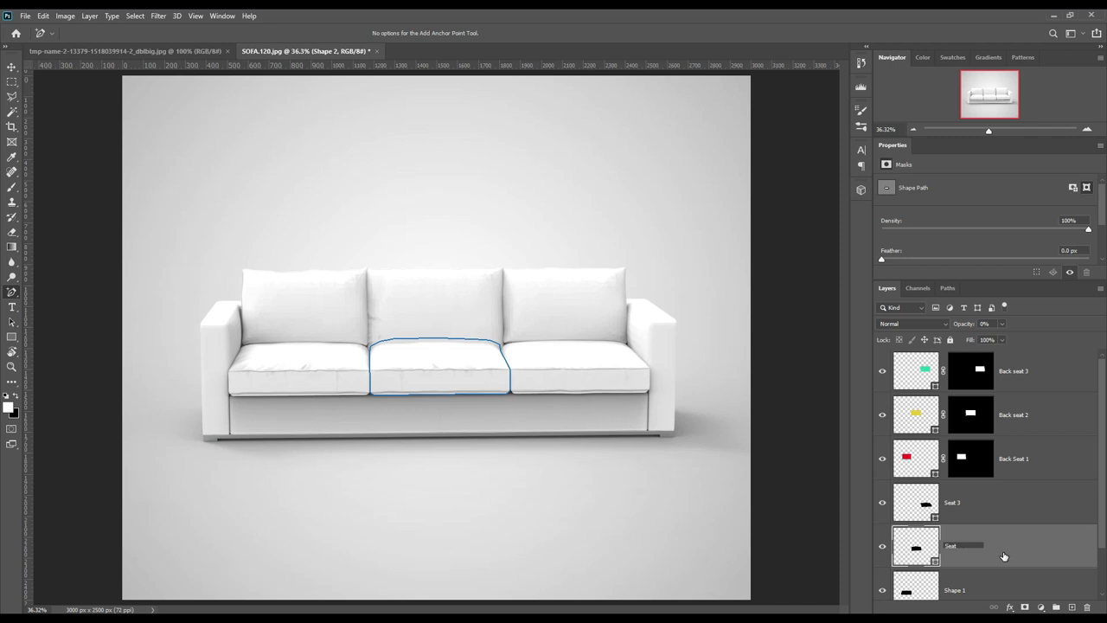
type("2")
key("Return")
scroll(1003, 556, "down", 1)
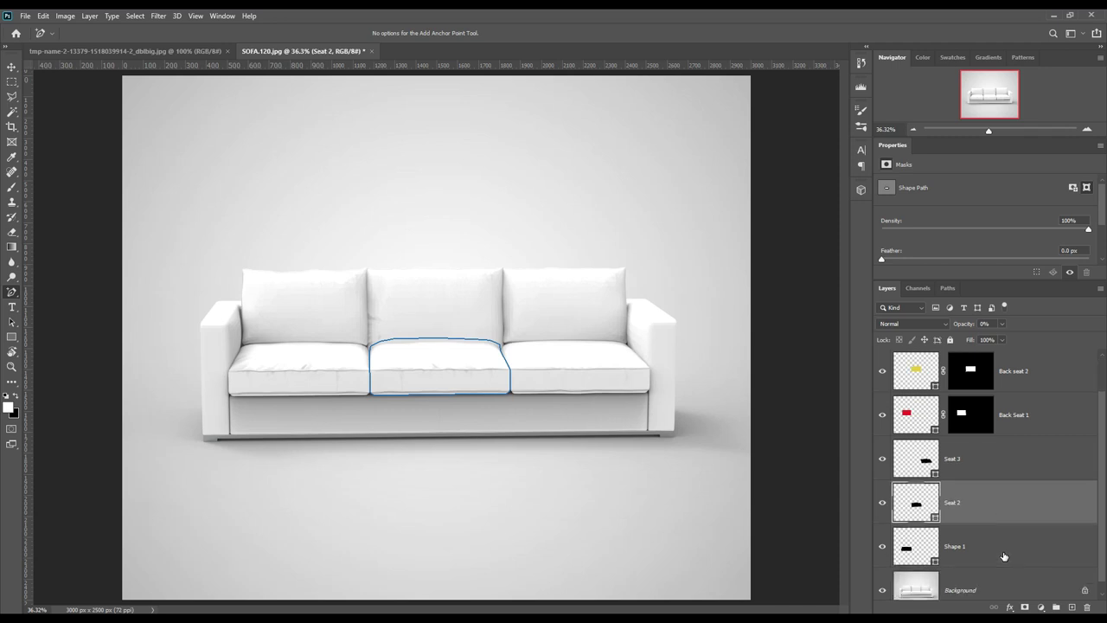
left_click(960, 547)
double_click(960, 546)
type("eat")
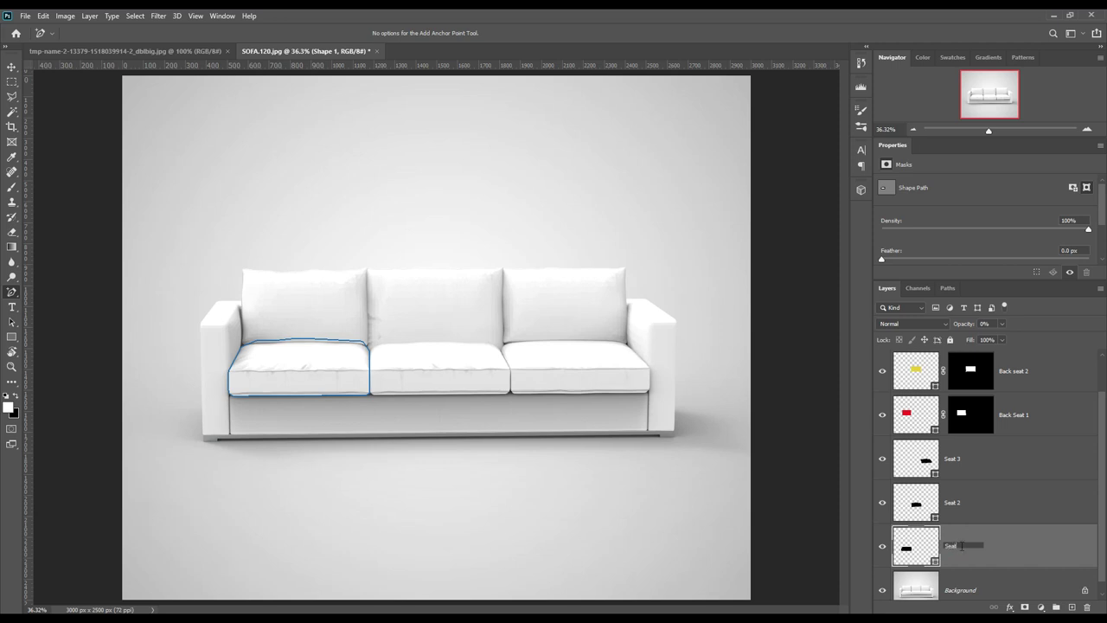
key("Return")
Step: Mask Seat 1, Seat 2 and Seat 3 to selections loaded from their own cushion shapes
left_click(934, 560, "ctrl")
left_click(1024, 607)
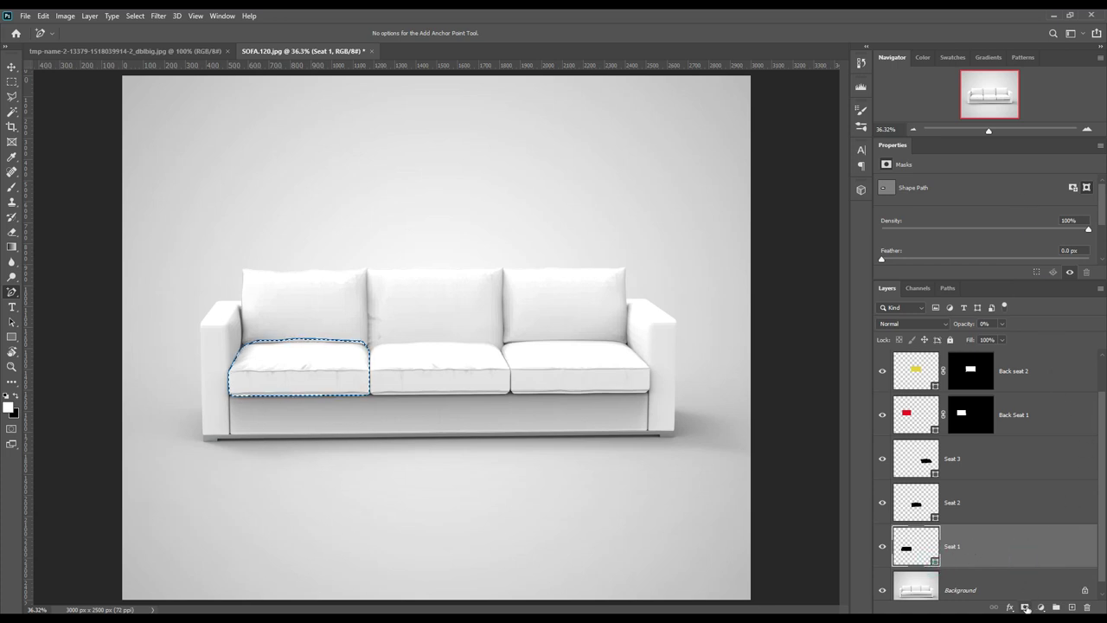
left_click(994, 506)
left_click(933, 519, "ctrl")
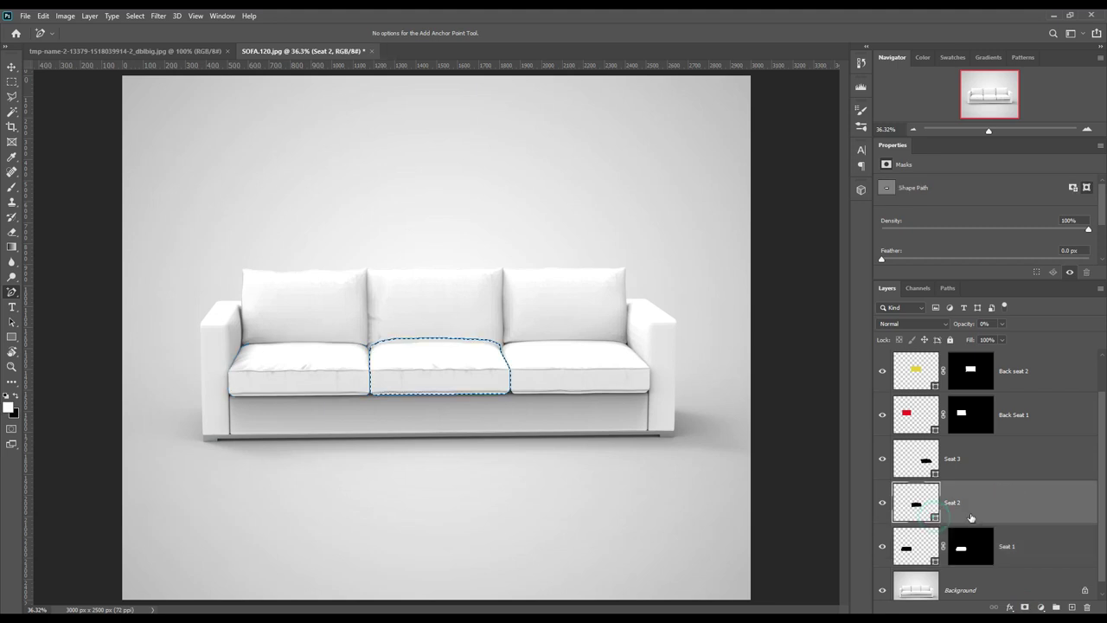
left_click(1024, 607)
left_click(986, 465)
left_click(934, 474, "ctrl")
left_click(1024, 606)
left_click(1044, 459)
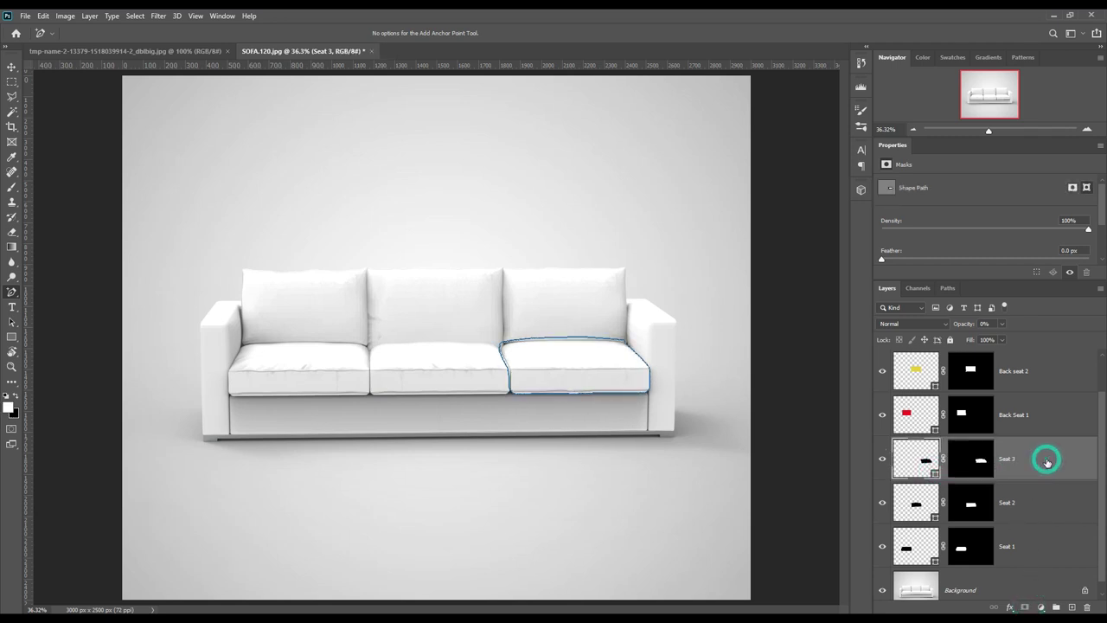
Step: Fill Seat 3 with bright red and Seat 2 with yellow-green
double_click(932, 470)
left_click_drag(893, 307, 903, 294)
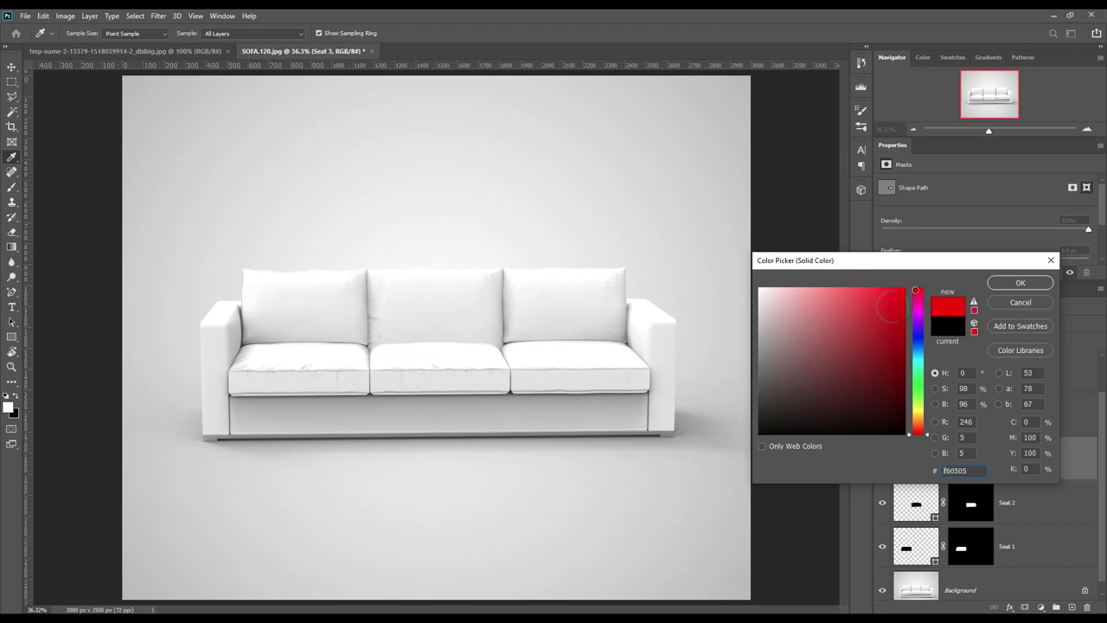
left_click(1015, 283)
double_click(933, 517)
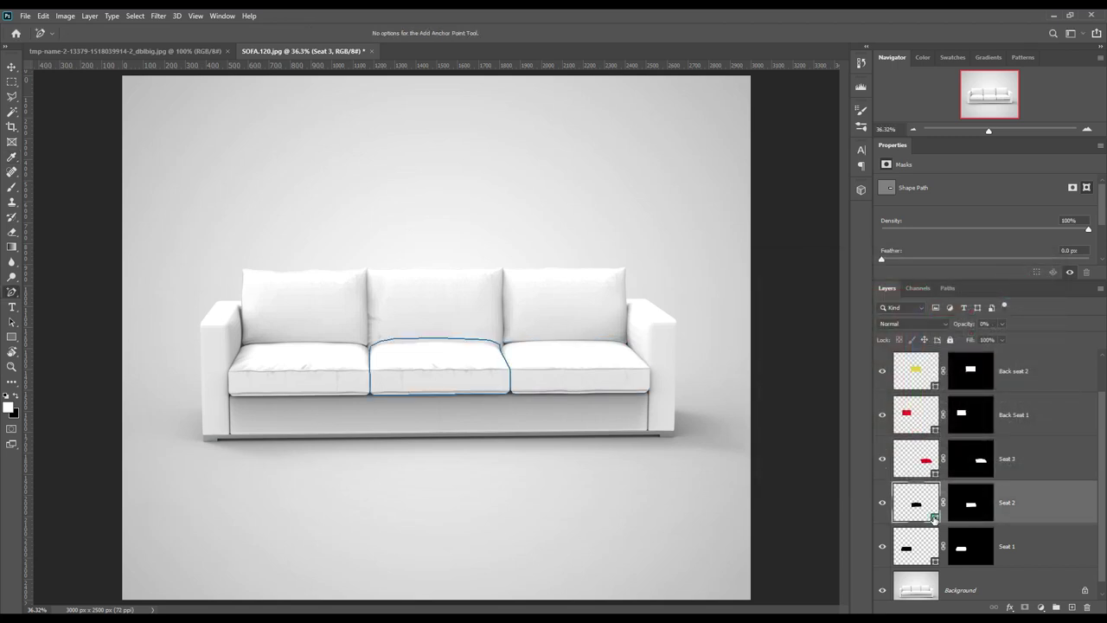
left_click(890, 317)
left_click_drag(918, 424, 918, 403)
left_click(1020, 283)
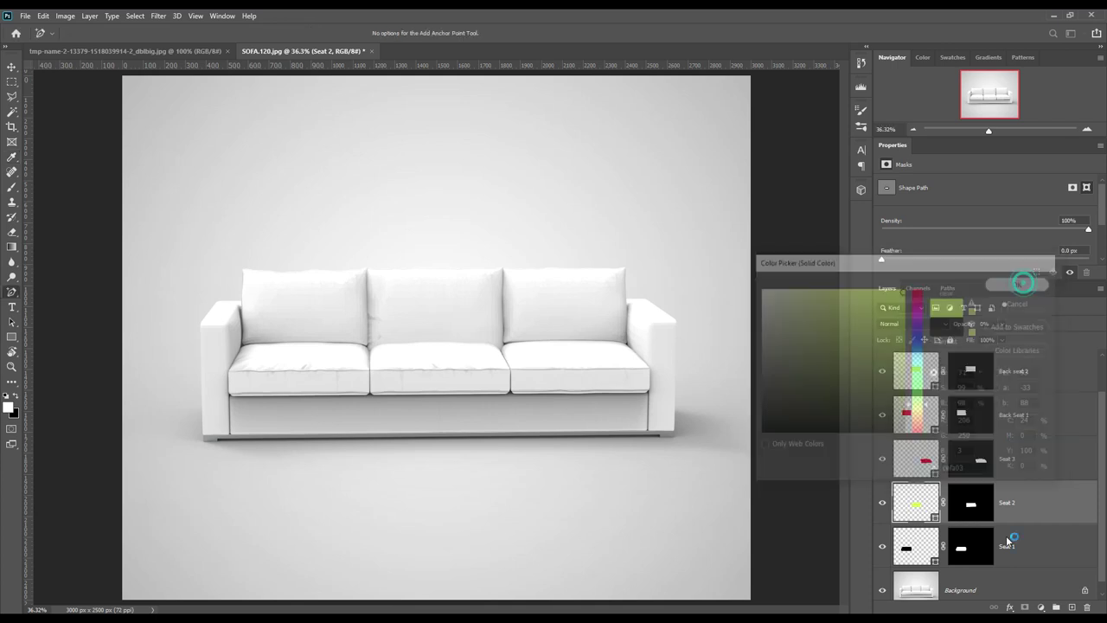
Step: Fill Seat 1 with bright cyan and raise the seat layers' opacity so the colours show
double_click(916, 545)
left_click(884, 326)
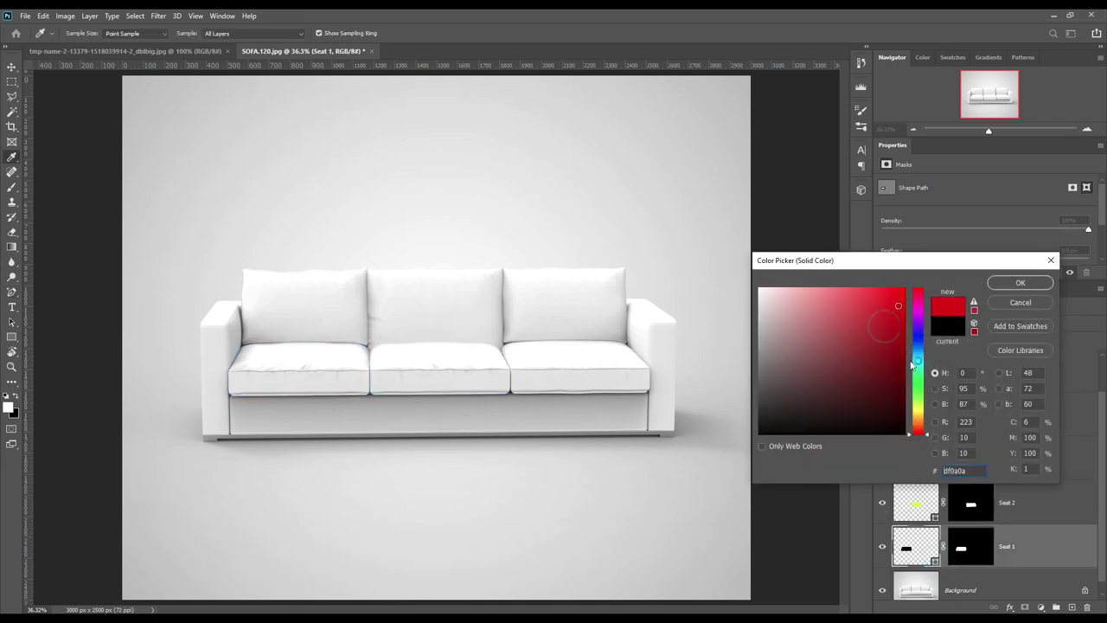
left_click(918, 360)
left_click(898, 305)
left_click(1023, 283)
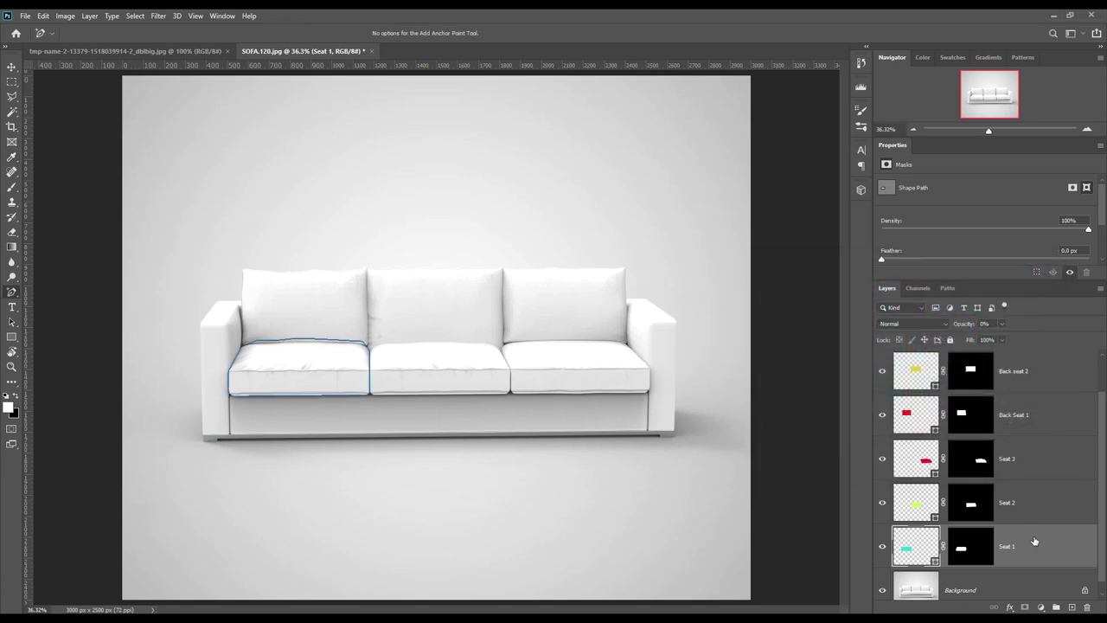
left_click_drag(957, 324, 986, 325)
left_click(1026, 507)
left_click(1012, 459)
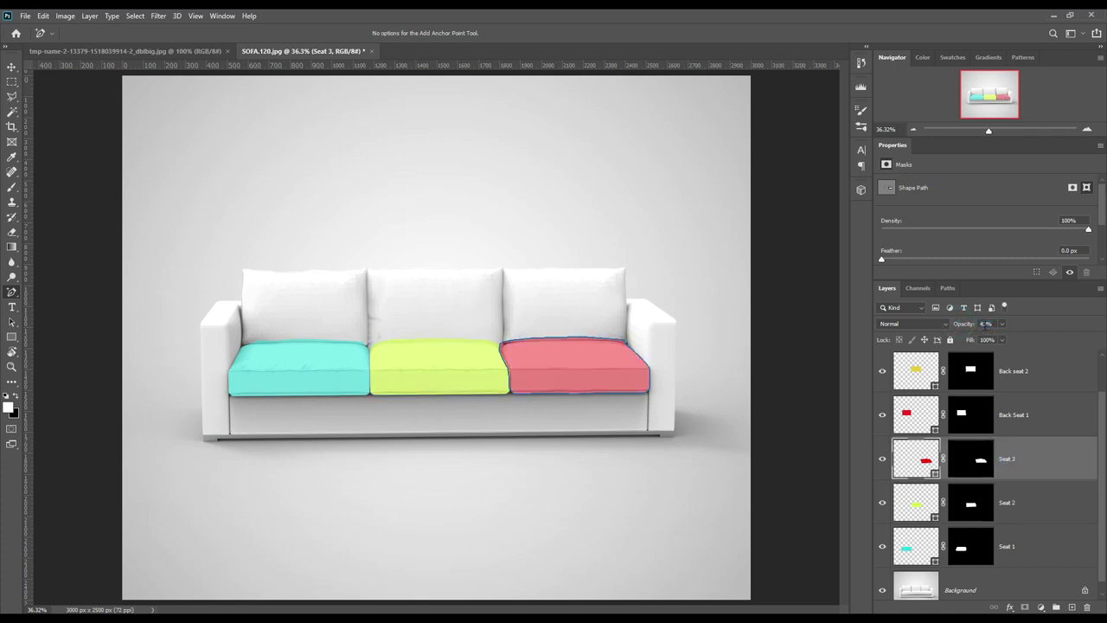
Step: Check the cyan seat, then paint its mask within the left back cushion selection
left_click(1032, 592)
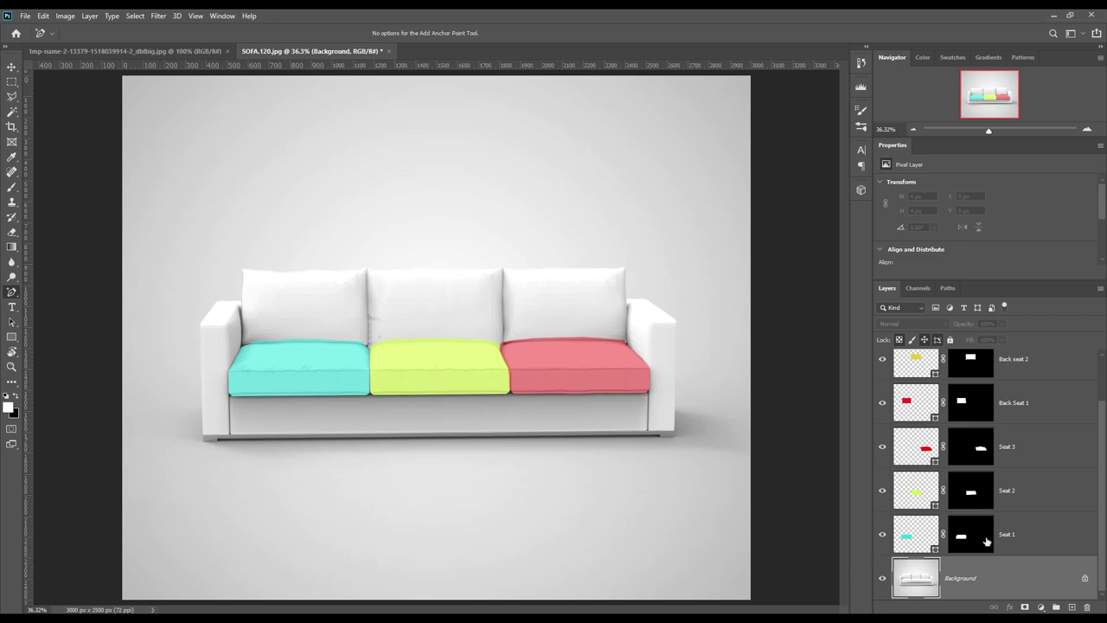
left_click(882, 536)
left_click(958, 532)
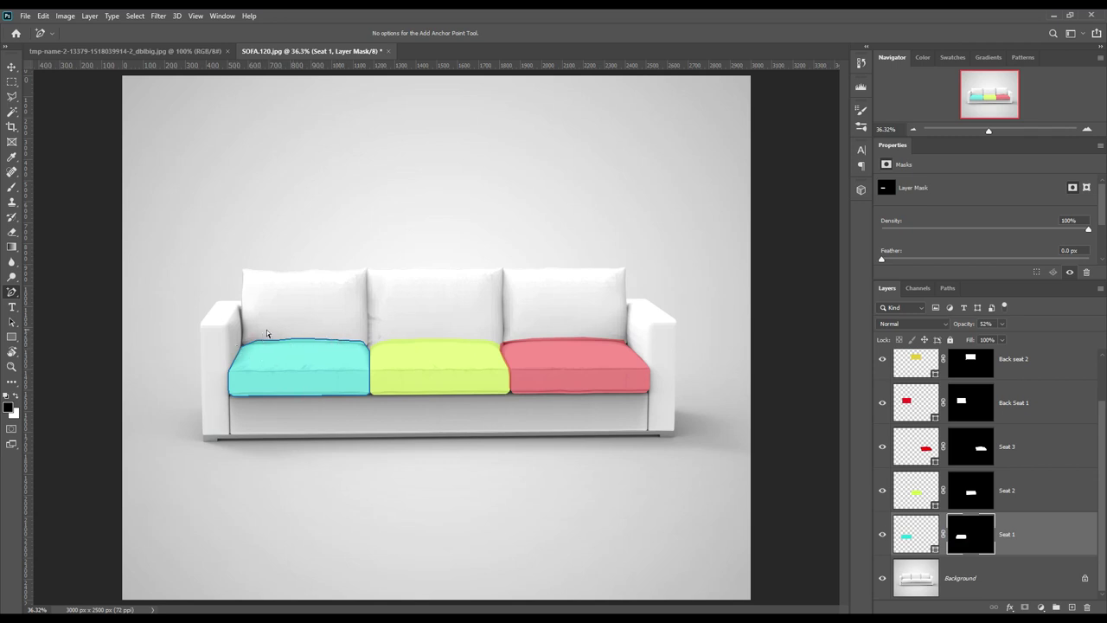
scroll(1040, 464, "up", 2)
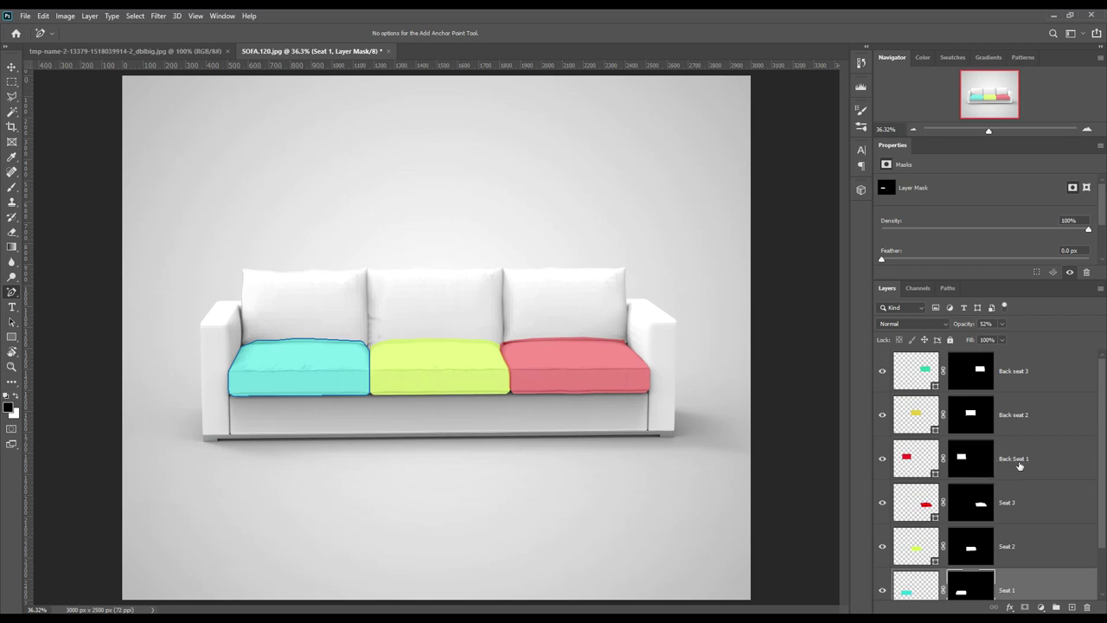
left_click(961, 460, "ctrl")
scroll(994, 518, "down", 2)
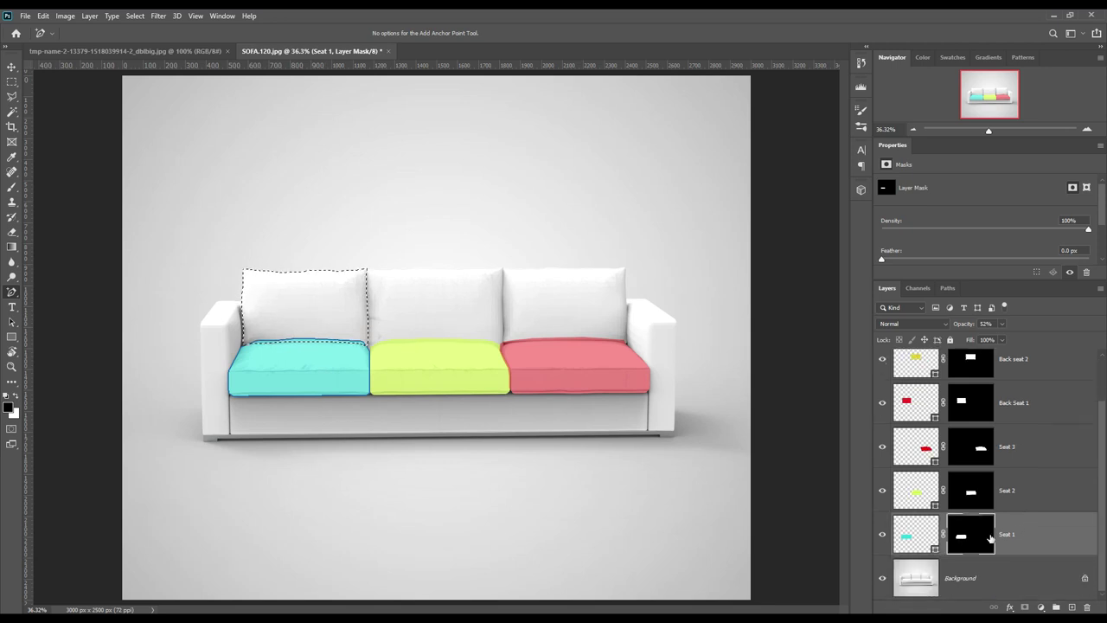
left_click(11, 192)
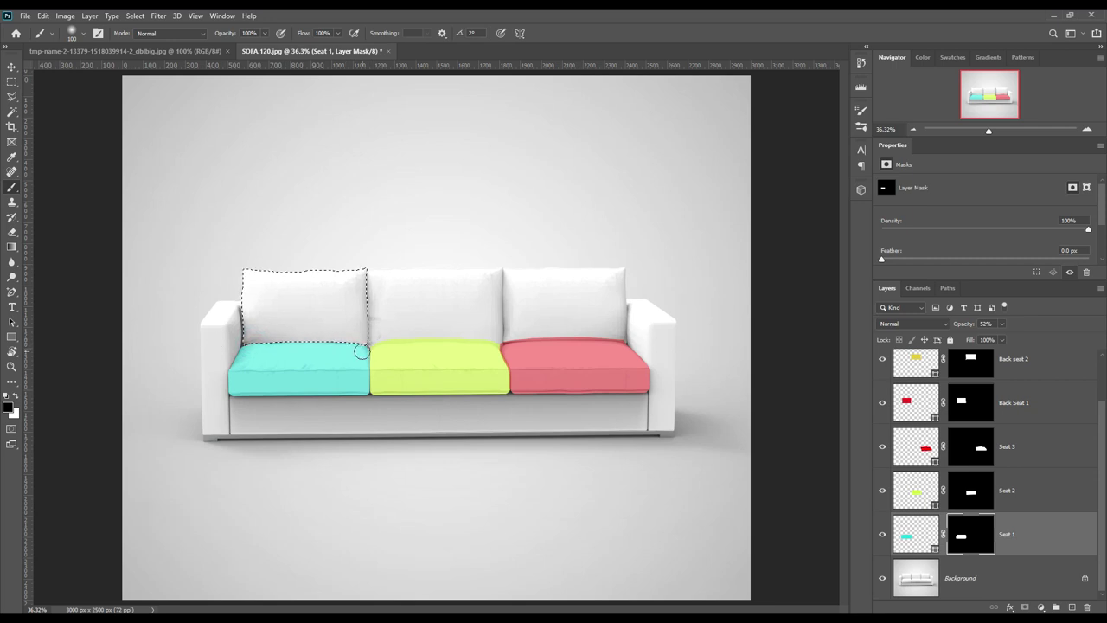
key("ctrl+d")
Step: Touch up the Seat 2 mask so the yellow stops at the middle back cushion
left_click(979, 491)
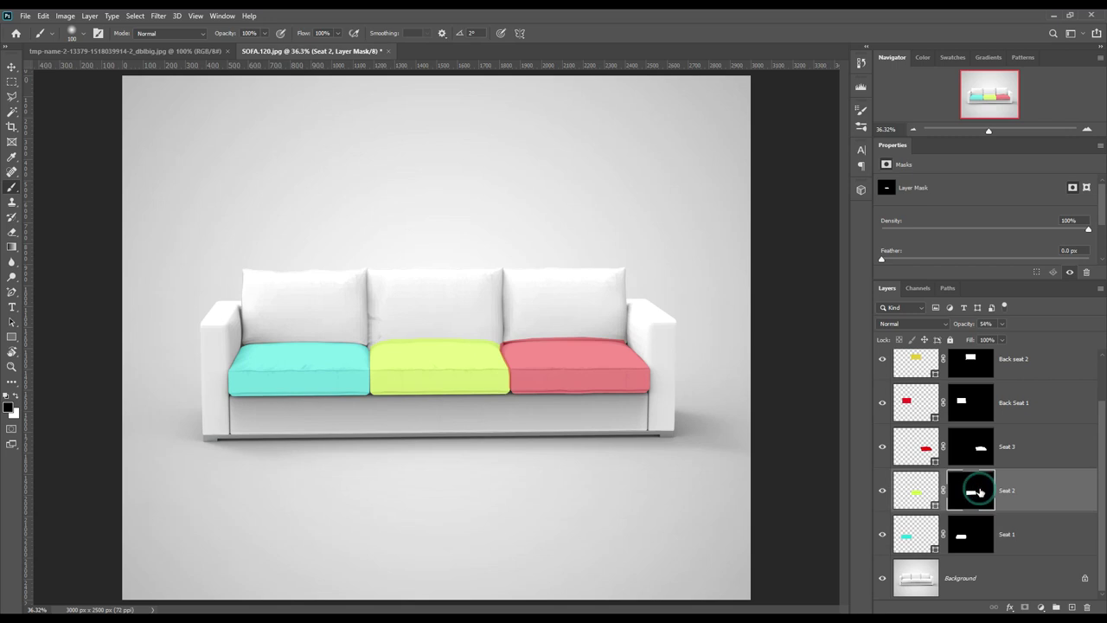
left_click(882, 491)
left_click(972, 363, "ctrl")
left_click(970, 489, "ctrl")
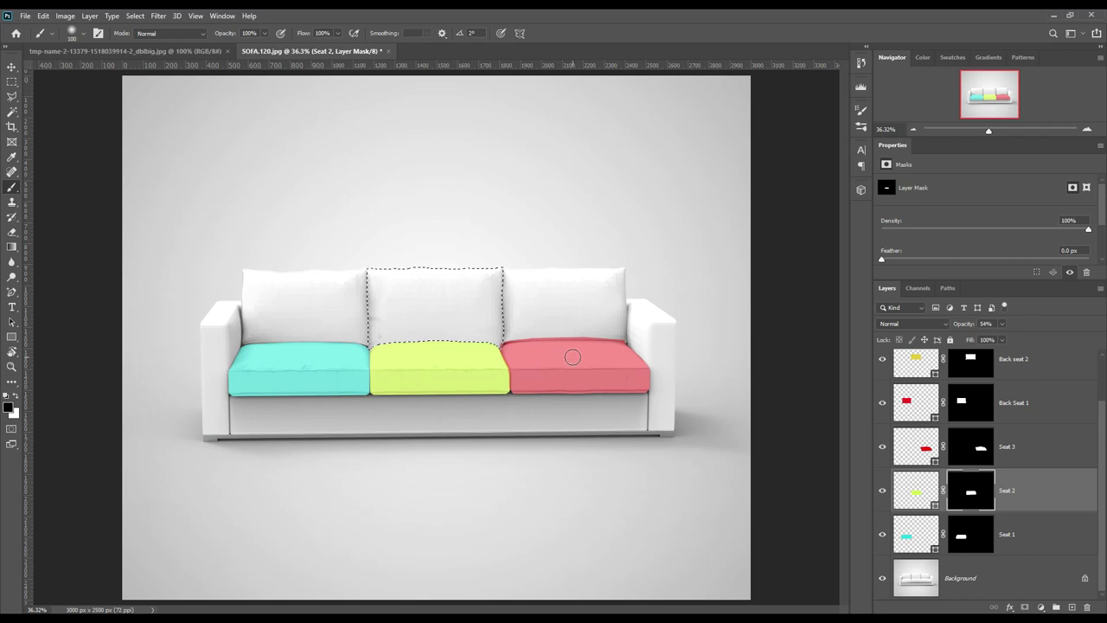
key("ctrl+d")
left_click(964, 444)
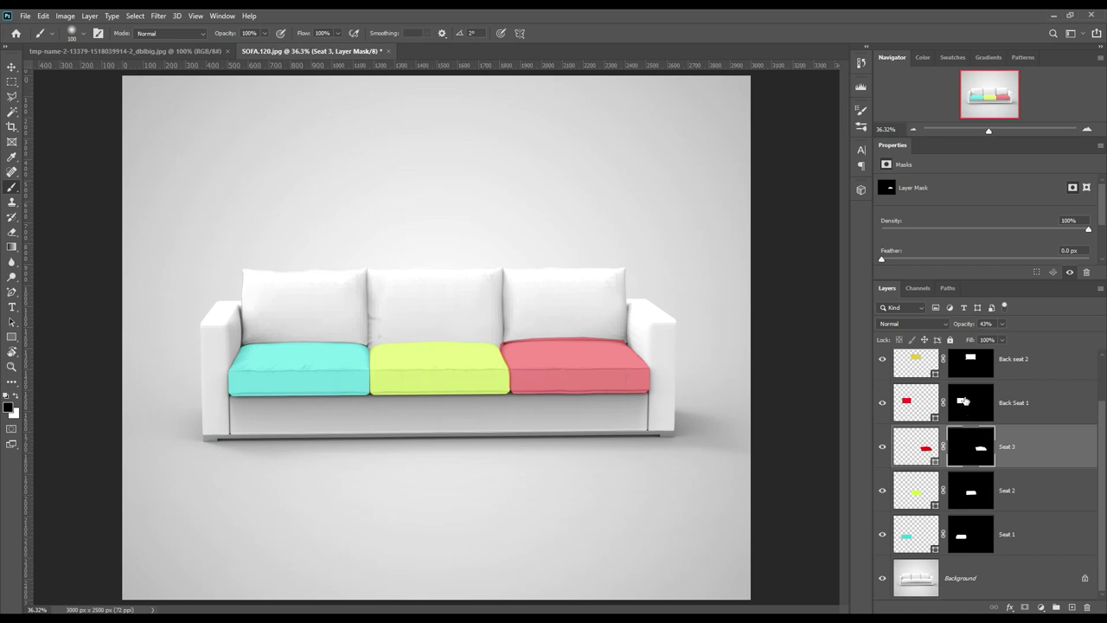
Step: Paint out the red Seat 3 mask where it overlaps the yellow middle seat
scroll(966, 397, "up", 1)
left_click(980, 363, "ctrl")
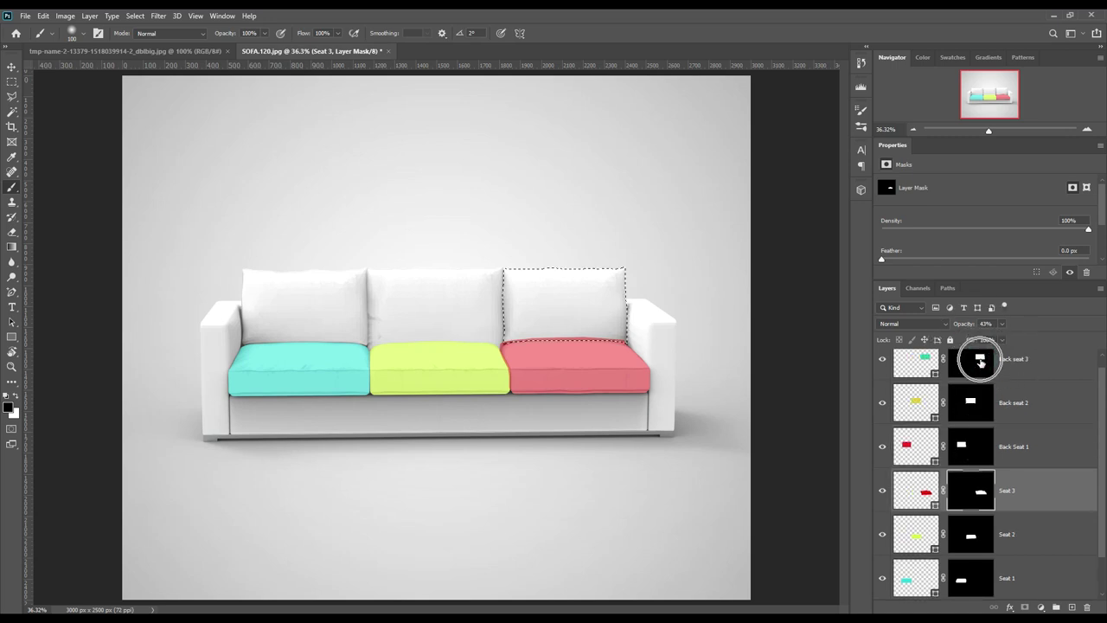
scroll(975, 458, "down", 1)
left_click(968, 447)
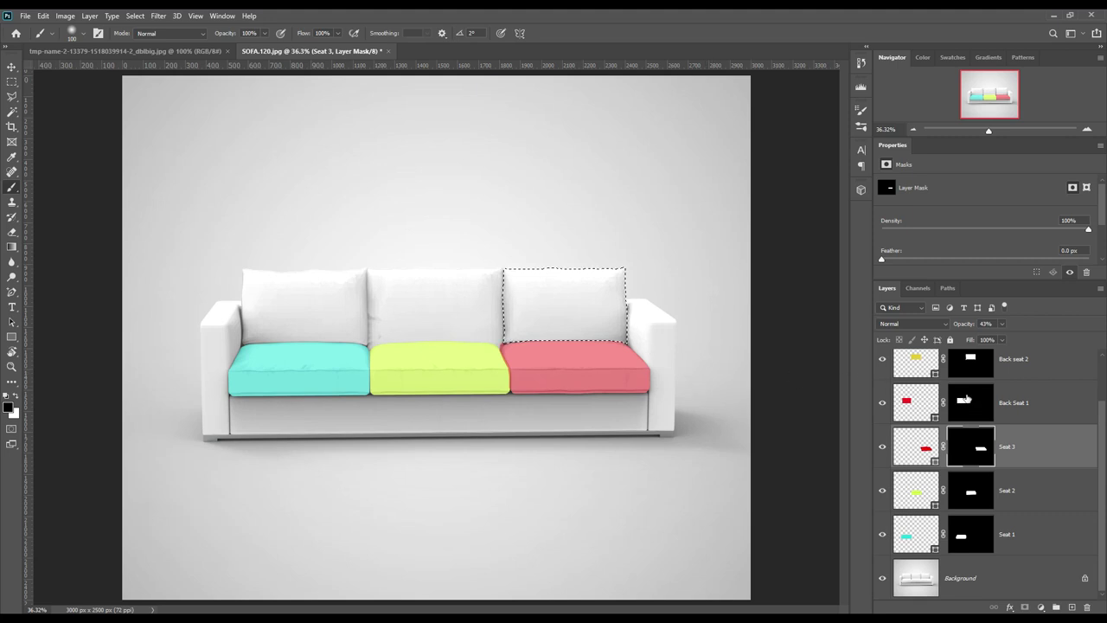
left_click(960, 403, "ctrl")
left_click(972, 360, "ctrl")
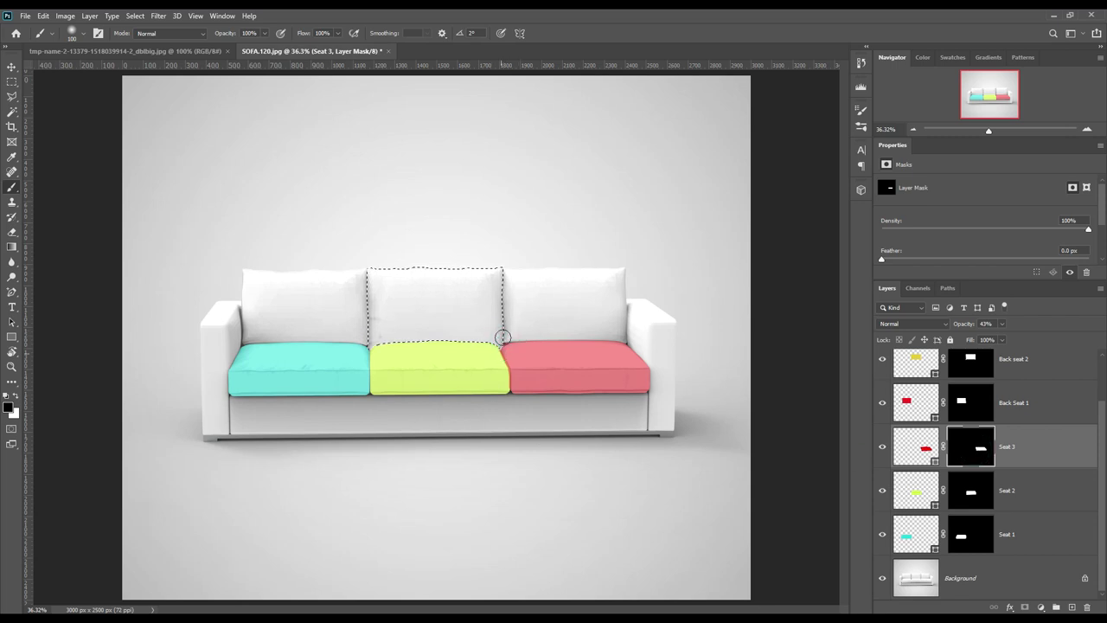
left_click(968, 492, "ctrl")
left_click_drag(497, 348, 509, 406)
key("ctrl+d")
Step: Set the red Seat 3 layer to 0% opacity
key("v")
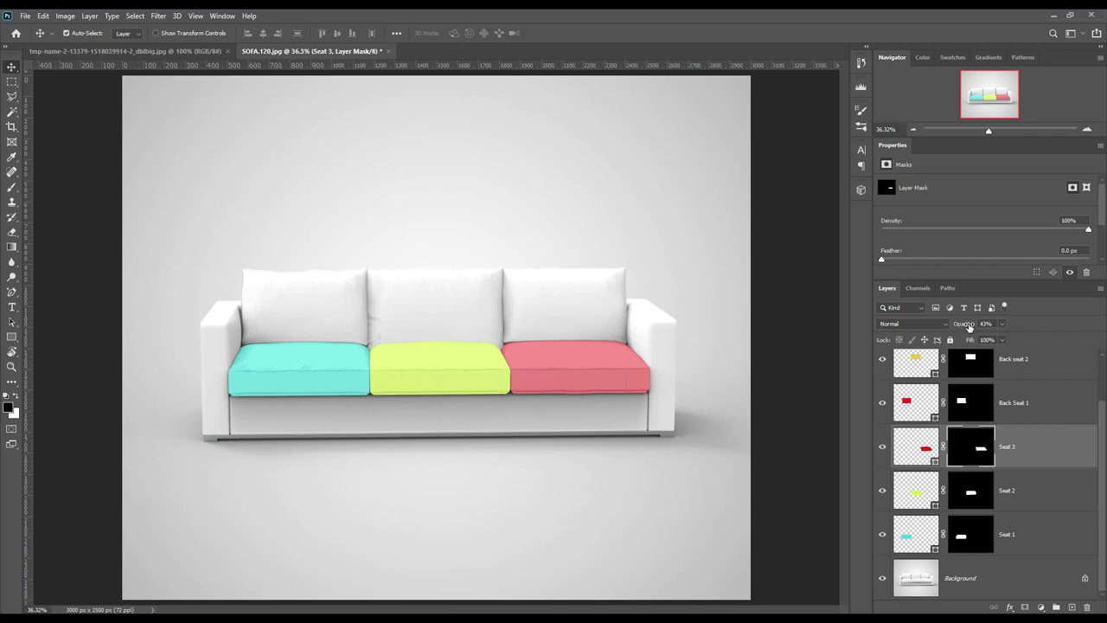
left_click_drag(968, 326, 614, 363)
left_click(1022, 491)
Step: Fade Seat 2 and Seat 1 to 0% opacity, select Background, and zoom into the left armrest
left_click(1039, 530)
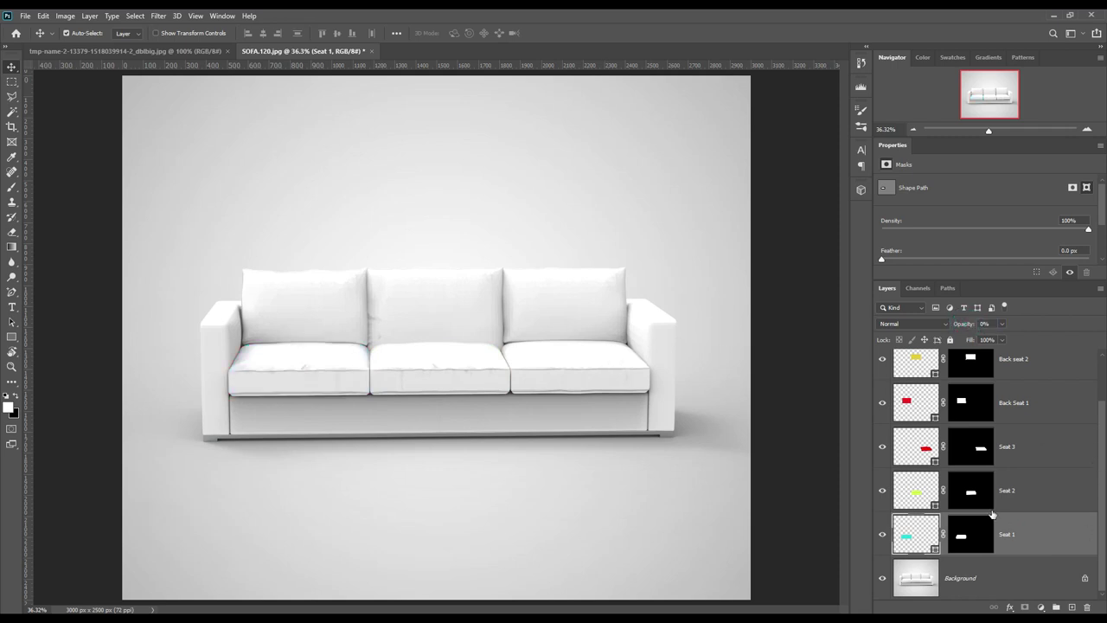
left_click(993, 577)
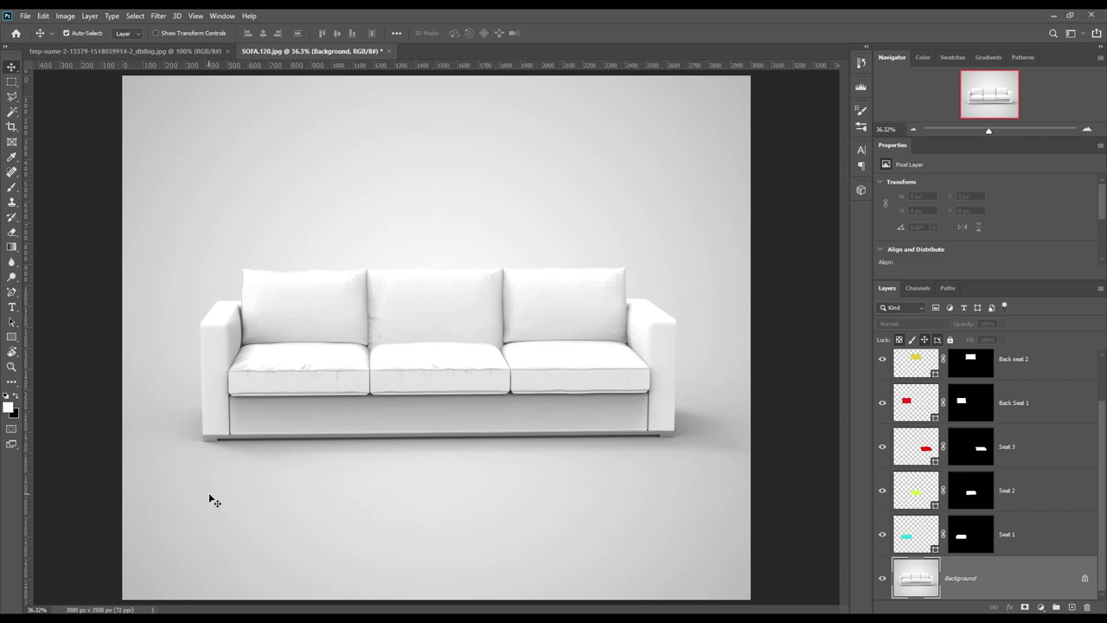
key("ctrl+plus")
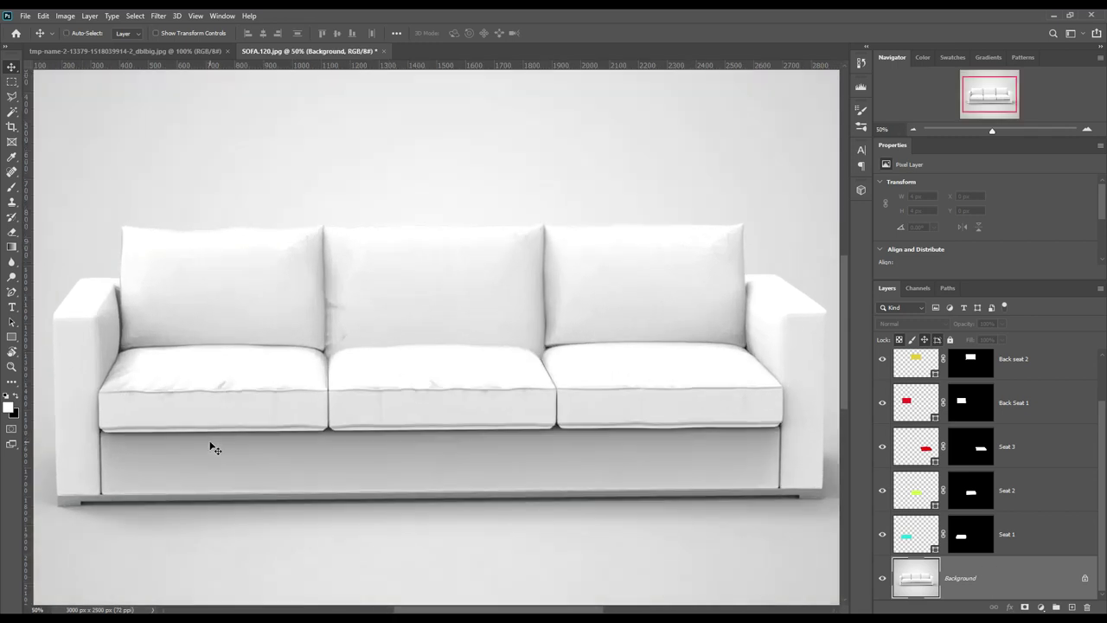
key("ctrl+plus")
left_click_drag(478, 611, 401, 610)
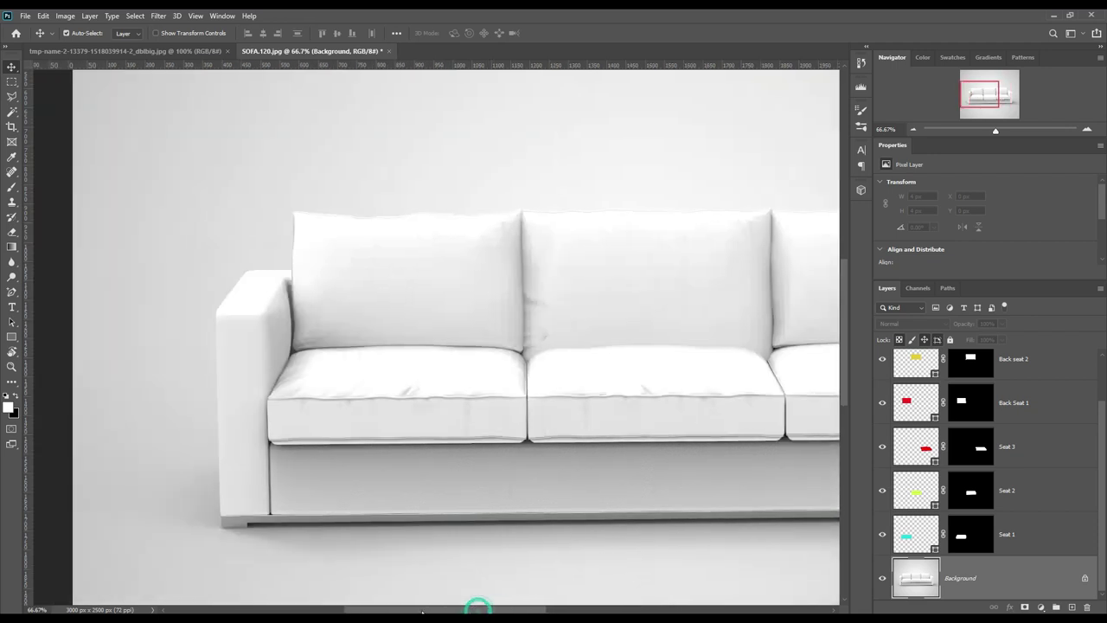
scroll(311, 427, "up", 2)
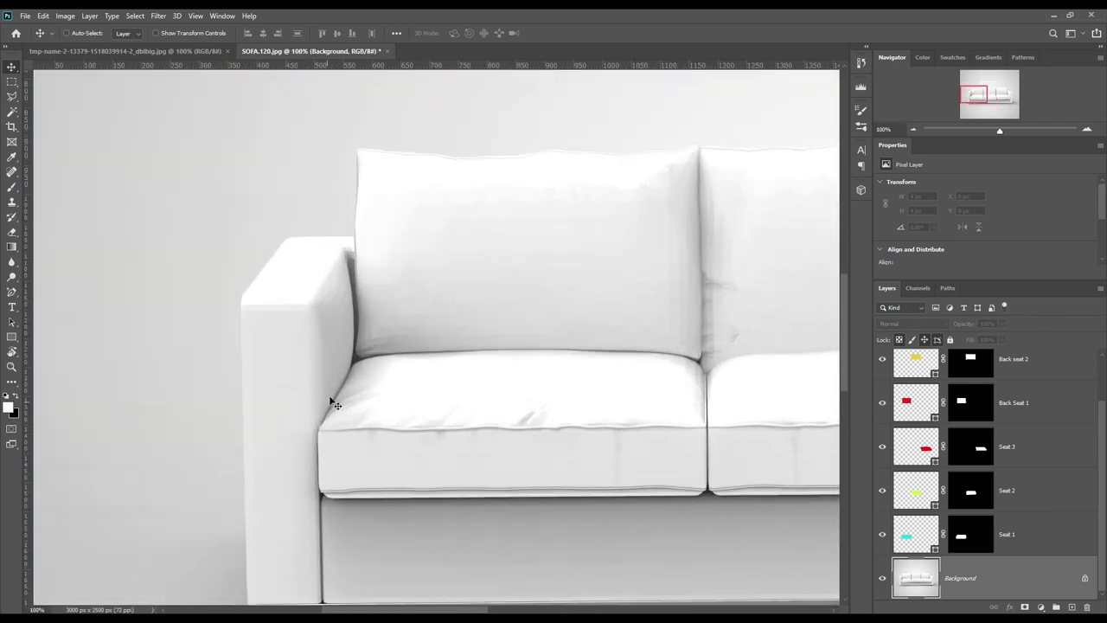
scroll(332, 401, "up", 1)
Step: Trace the armrest's back corner, top edge, front edge and base with the Pen tool
left_click(12, 292)
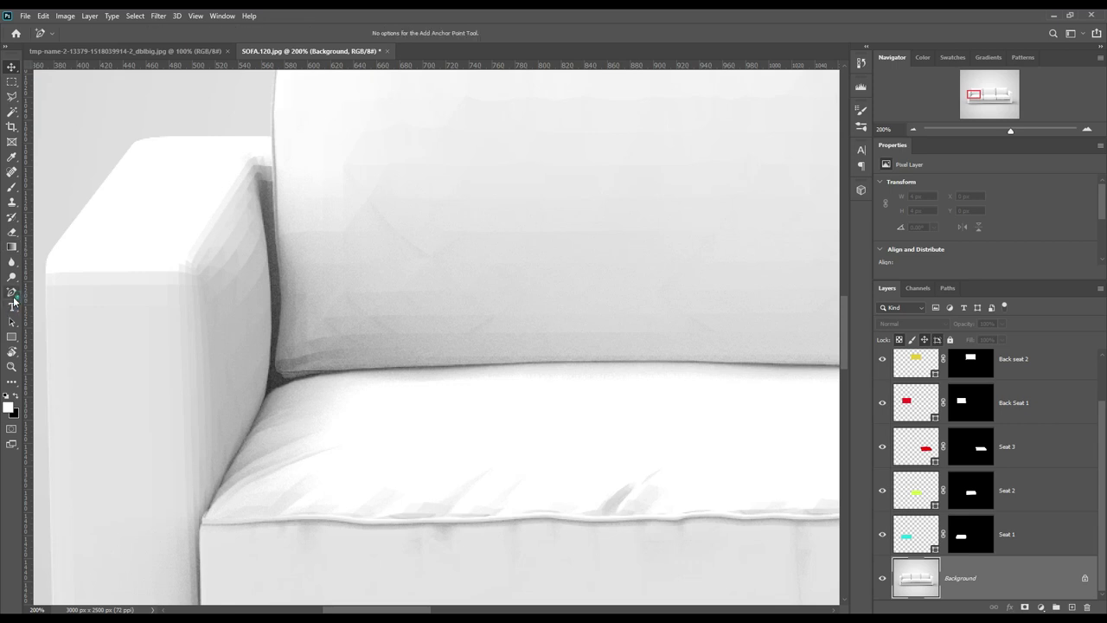
left_click(273, 136)
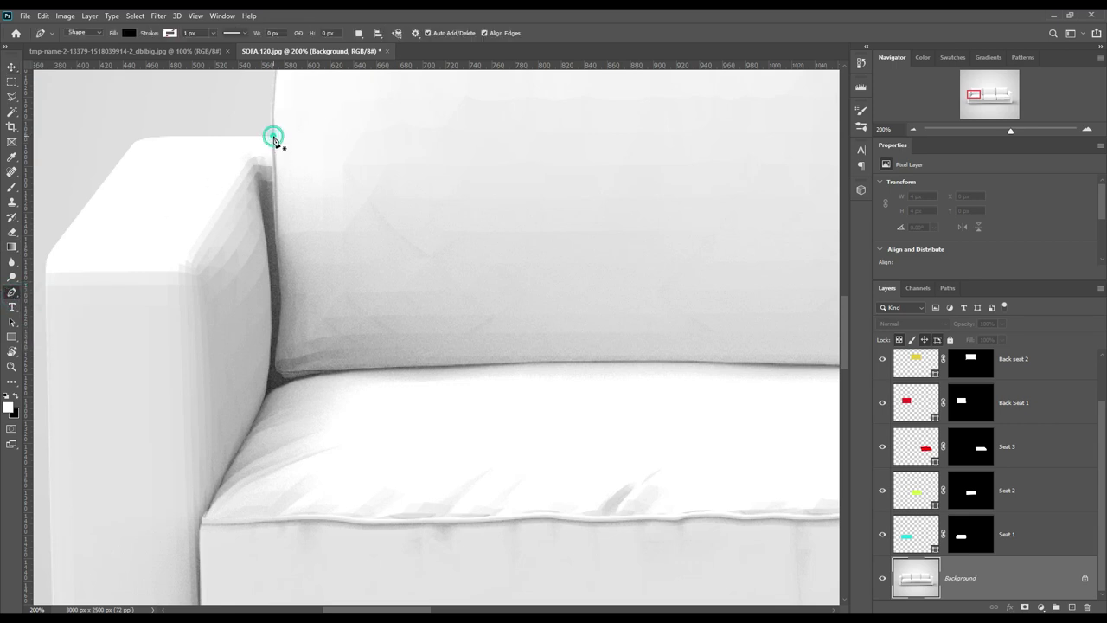
left_click(168, 136)
left_click(127, 150)
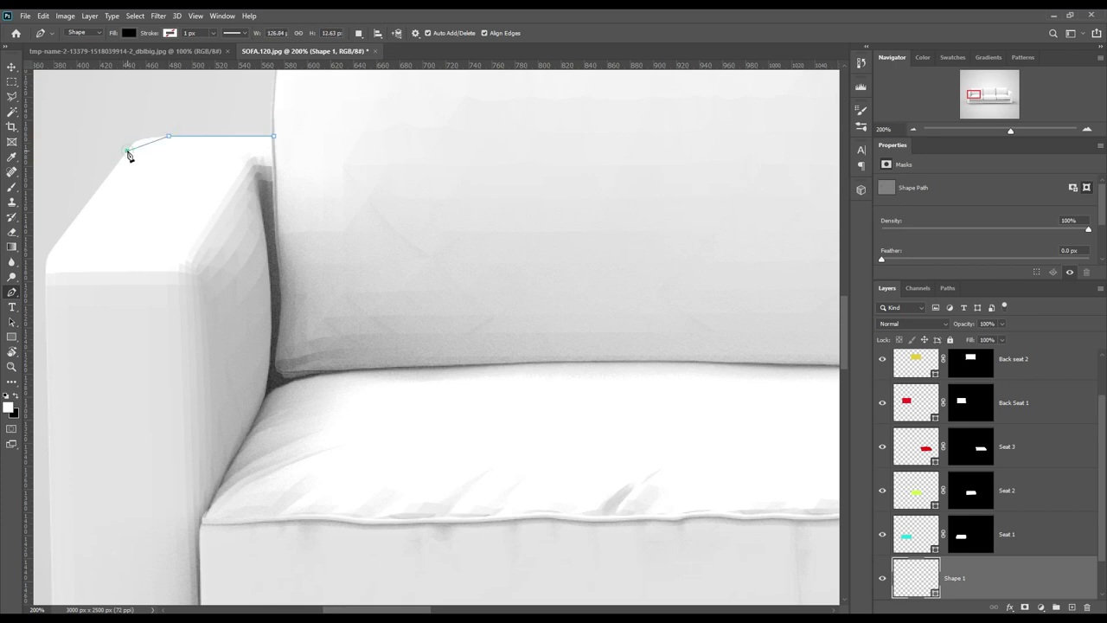
left_click(56, 244)
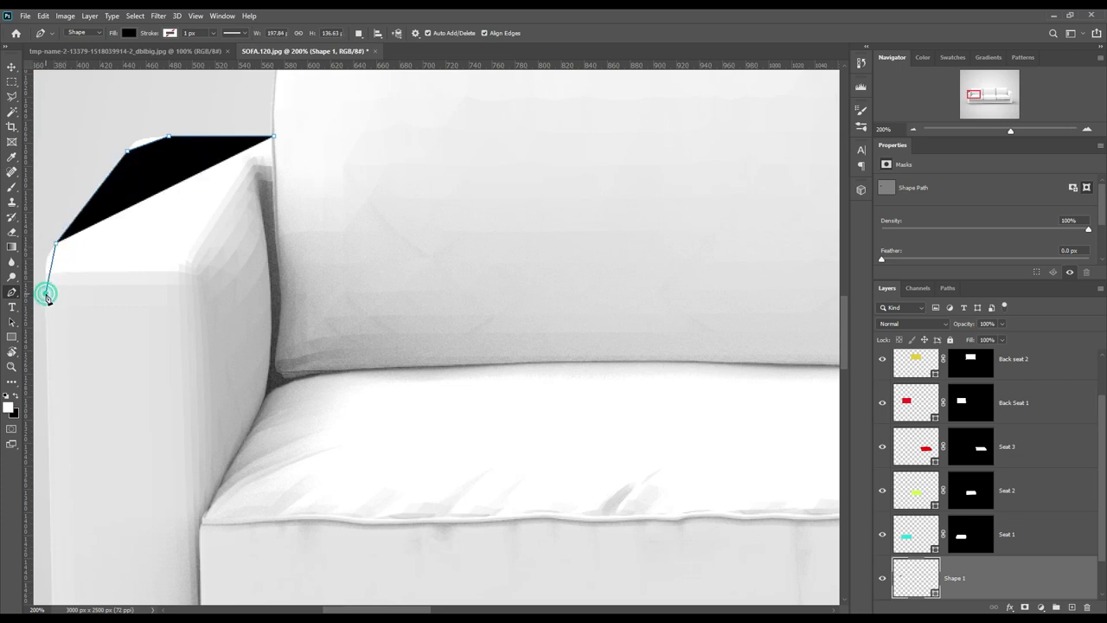
scroll(111, 323, "down", 5)
scroll(59, 473, "down", 2)
left_click(61, 485)
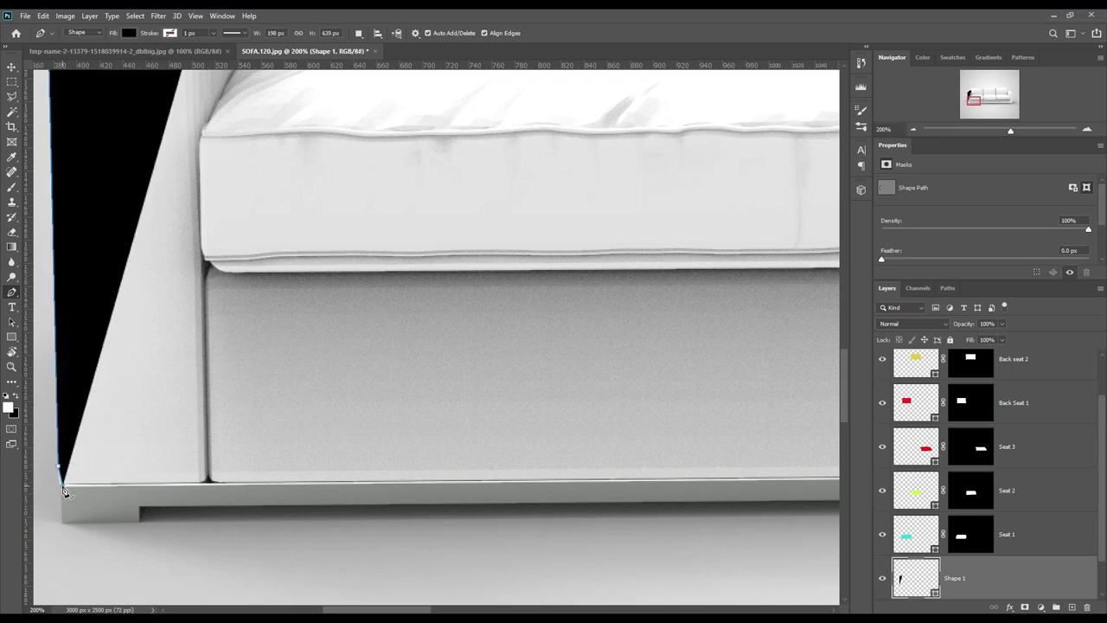
left_click(197, 482)
Step: Finish the armrest outline along the seat crevice and fill it red at 54% opacity
key("0")
key("0")
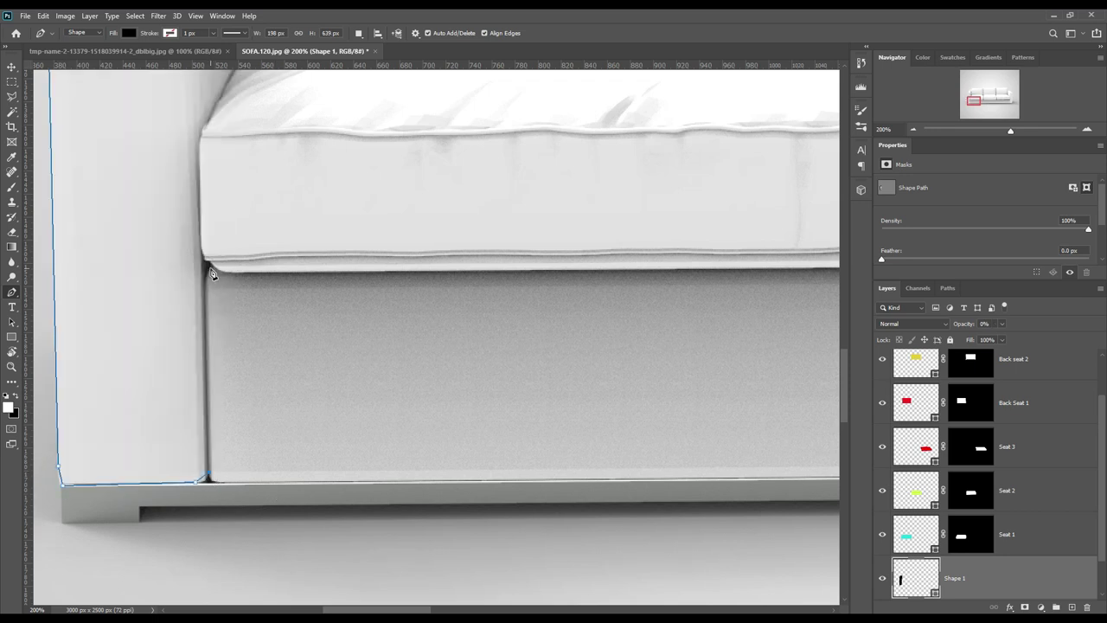
scroll(216, 147, "up", 5)
left_click(317, 300)
left_click(54, 321)
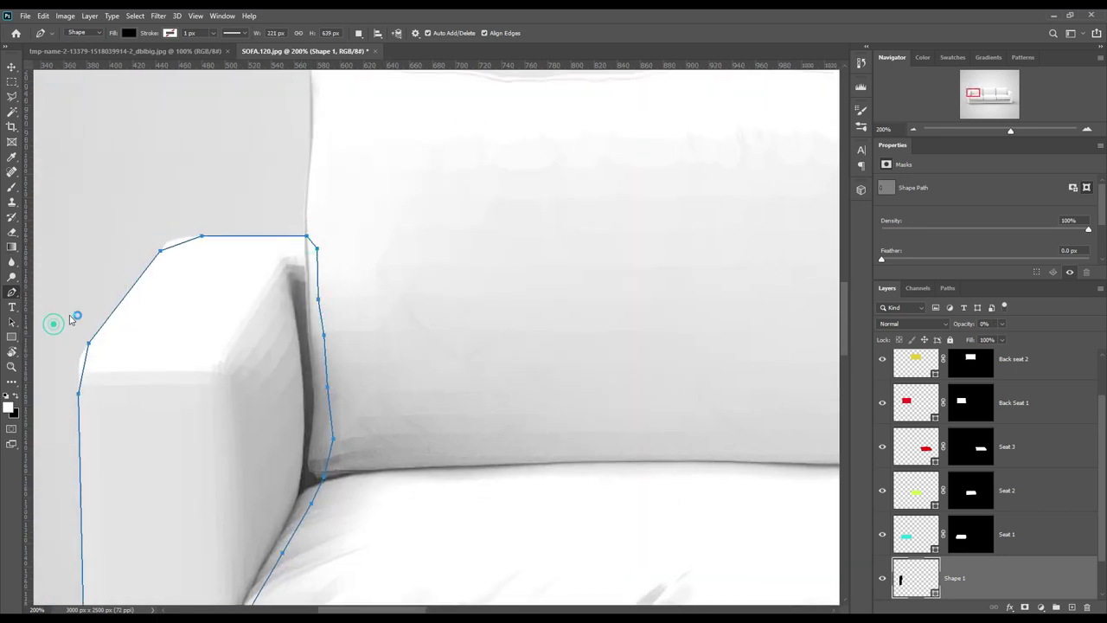
left_click_drag(121, 366, 243, 344)
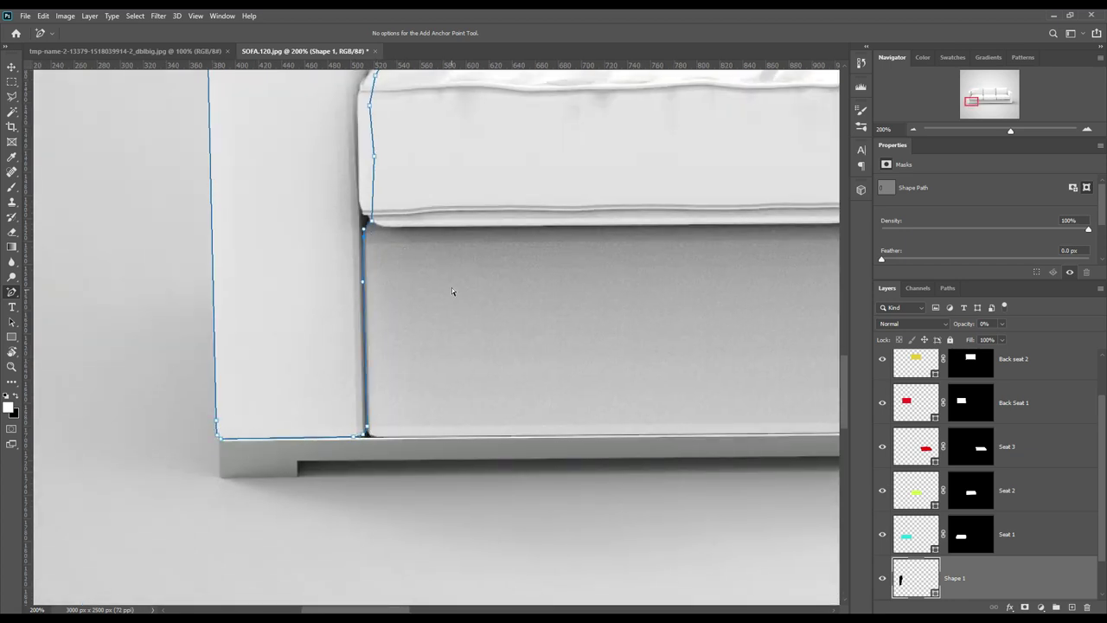
left_click(514, 274, "alt")
double_click(933, 590)
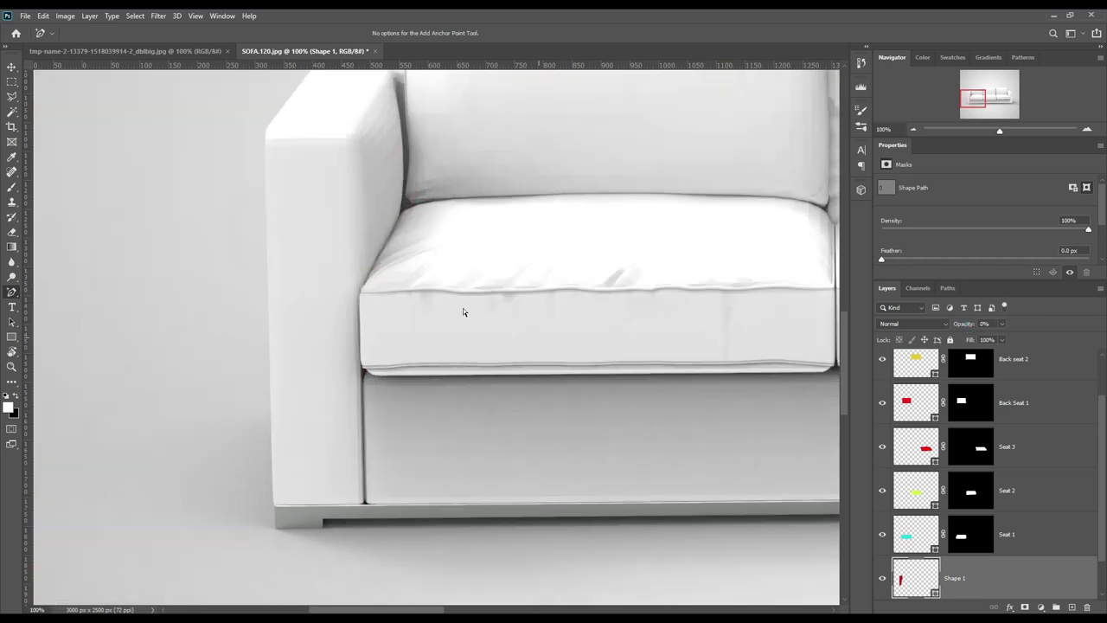
scroll(462, 307, "up", 5, "alt")
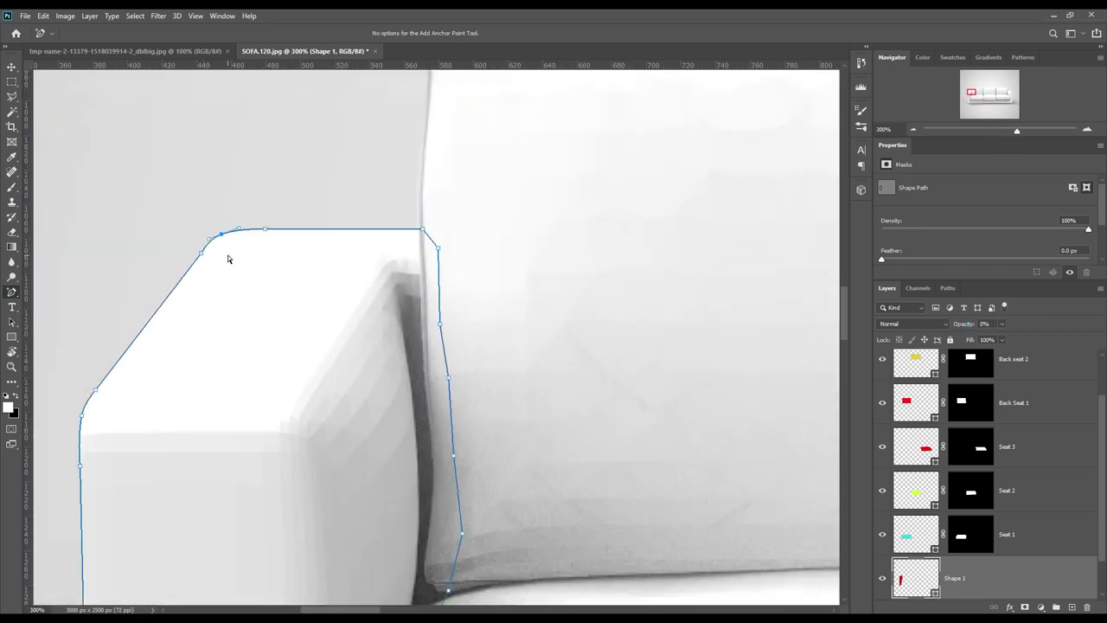
left_click_drag(961, 323, 952, 326)
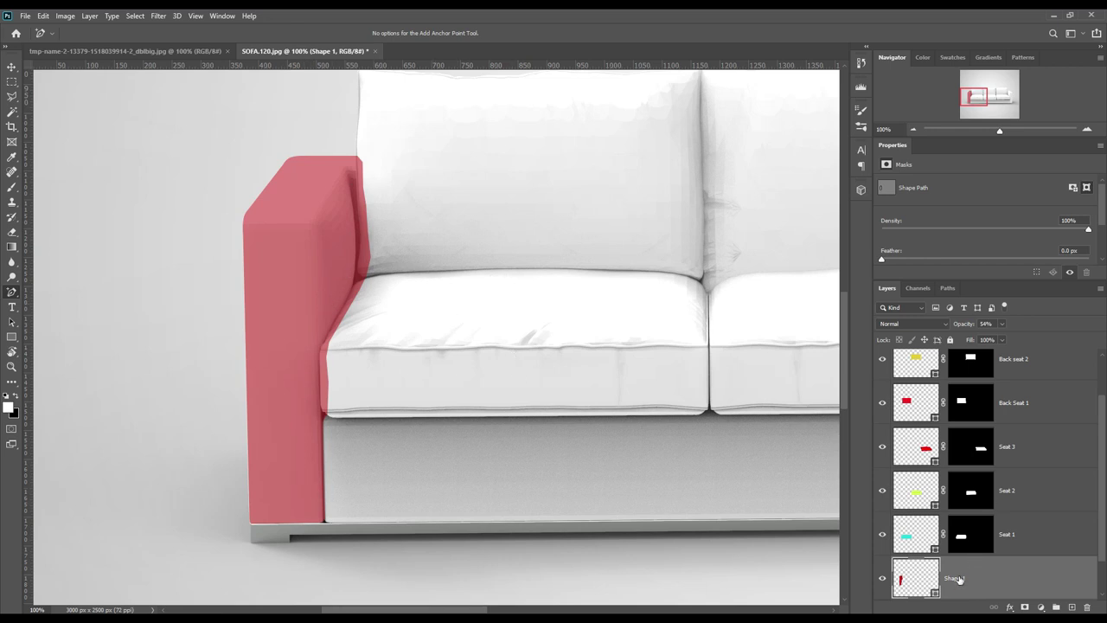
left_click(934, 590)
left_click(12, 292)
left_click(213, 535)
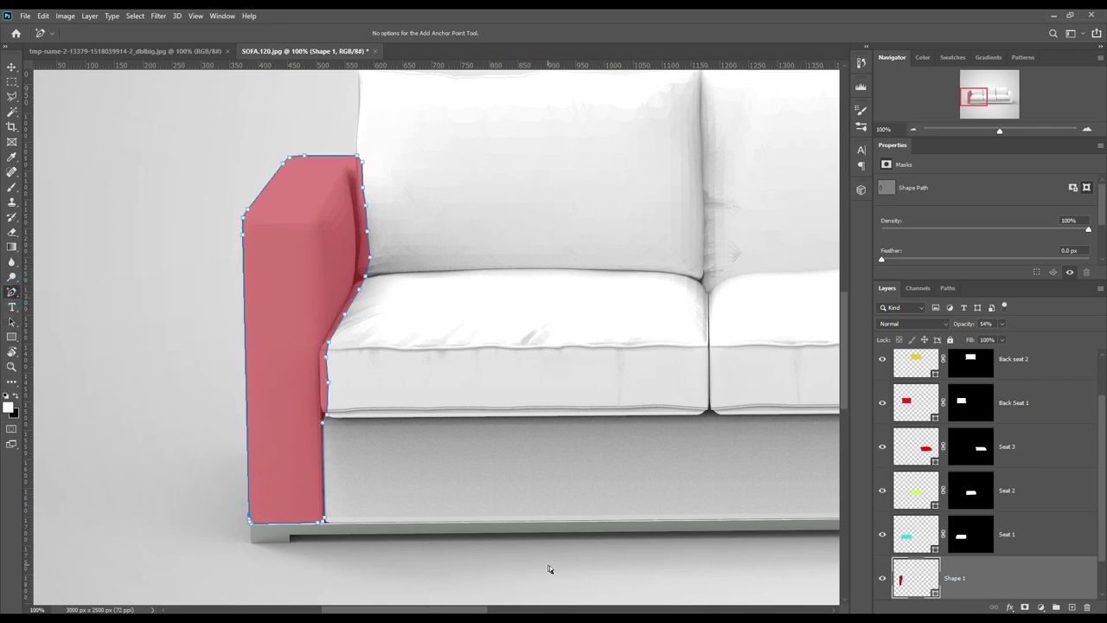
left_click(529, 455)
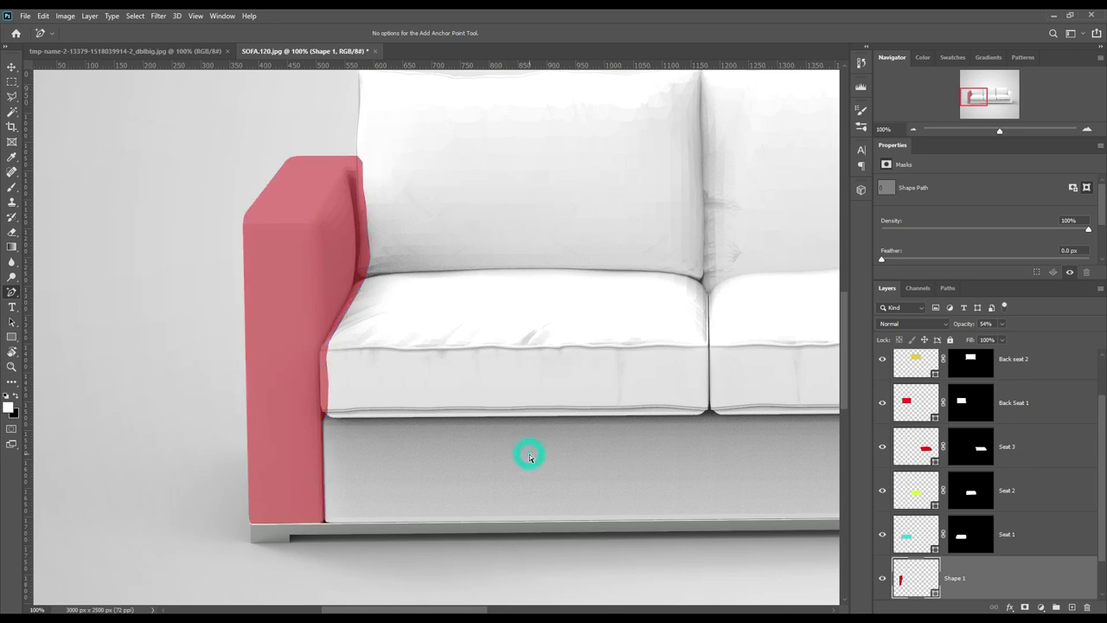
left_click(271, 490)
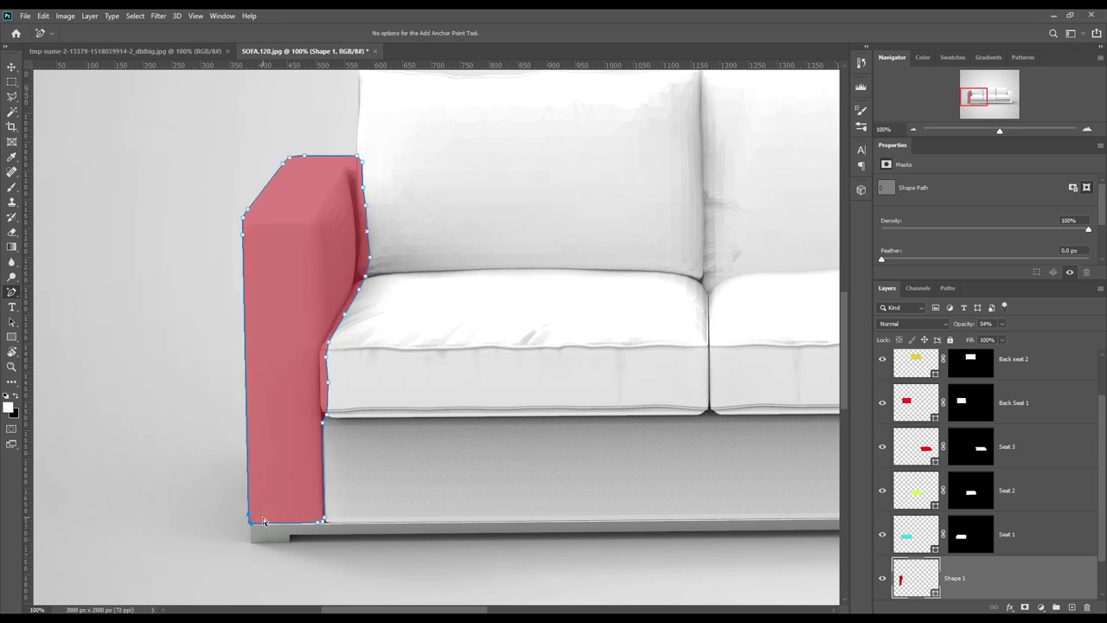
left_click(256, 519)
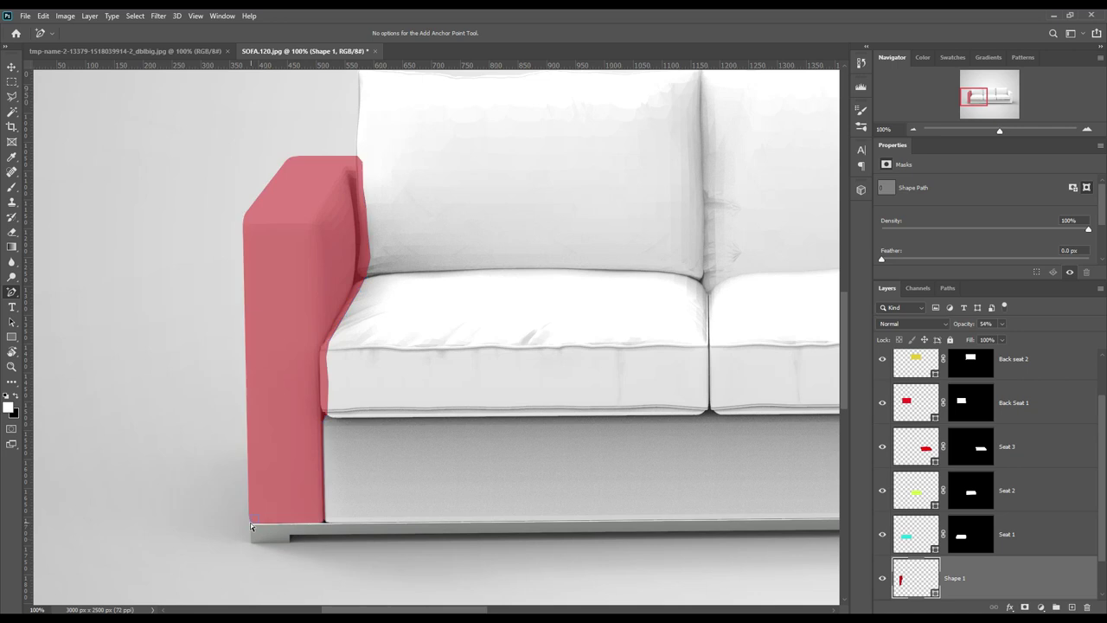
left_click(251, 524)
left_click(248, 526)
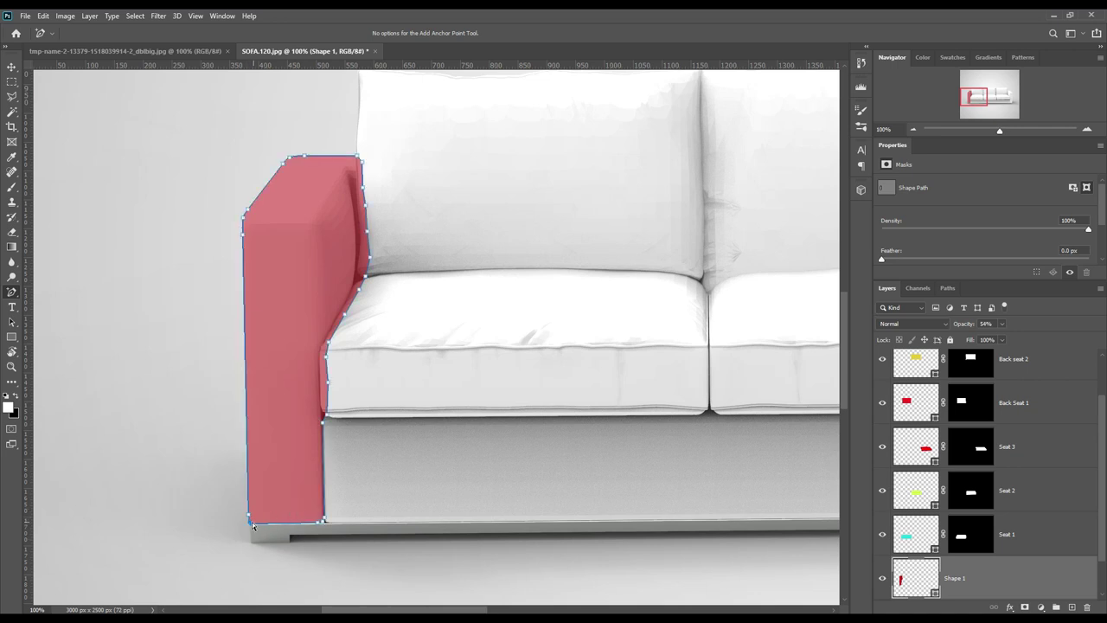
left_click(413, 510)
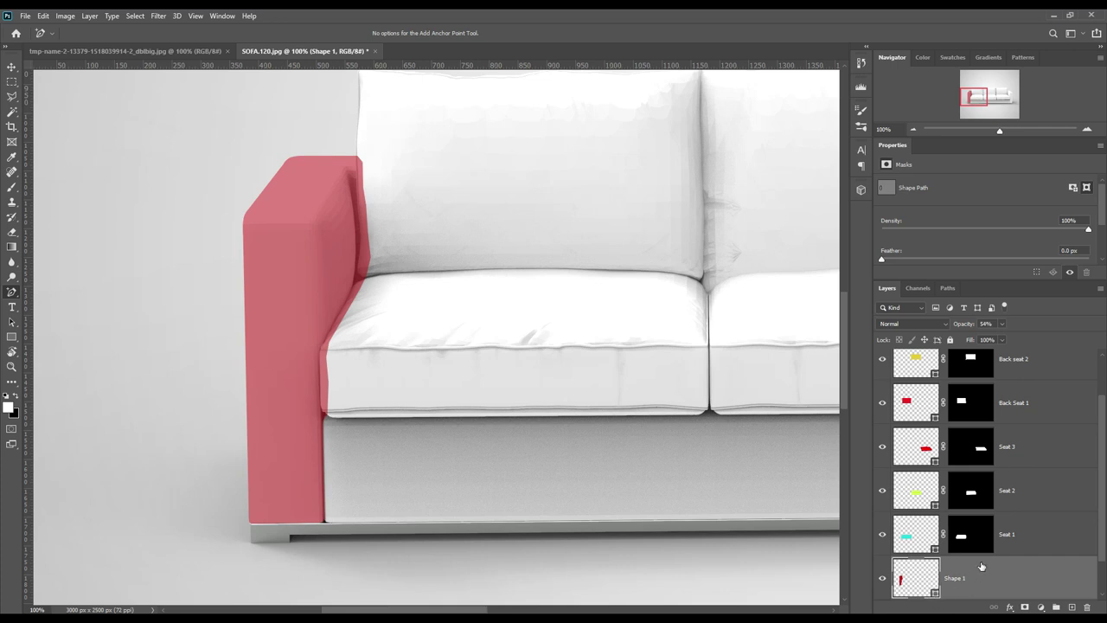
scroll(981, 566, "down", 1)
Step: Add a mask to Shape 1 from its own shape and paint red spill off the seat cushion edge
left_click(917, 534, "ctrl")
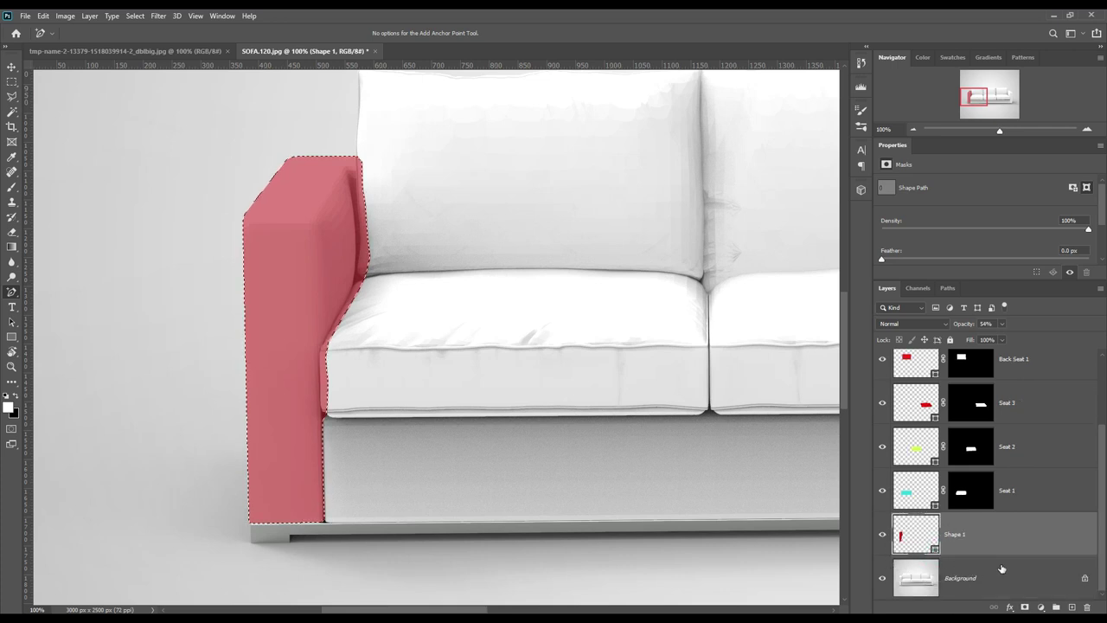
left_click(1025, 607)
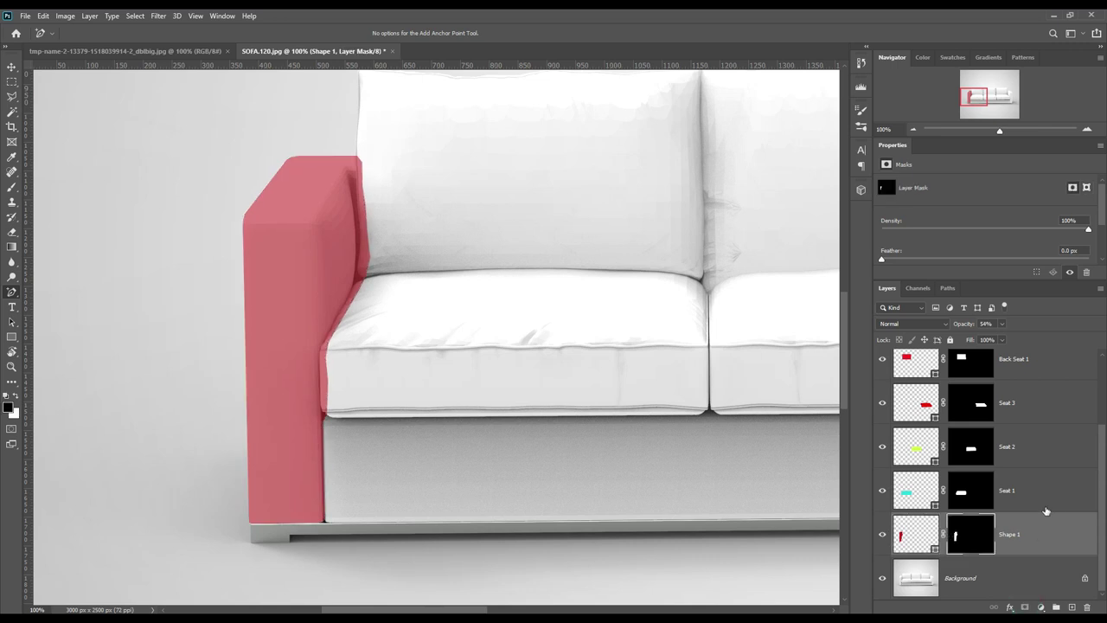
left_click(960, 498, "ctrl")
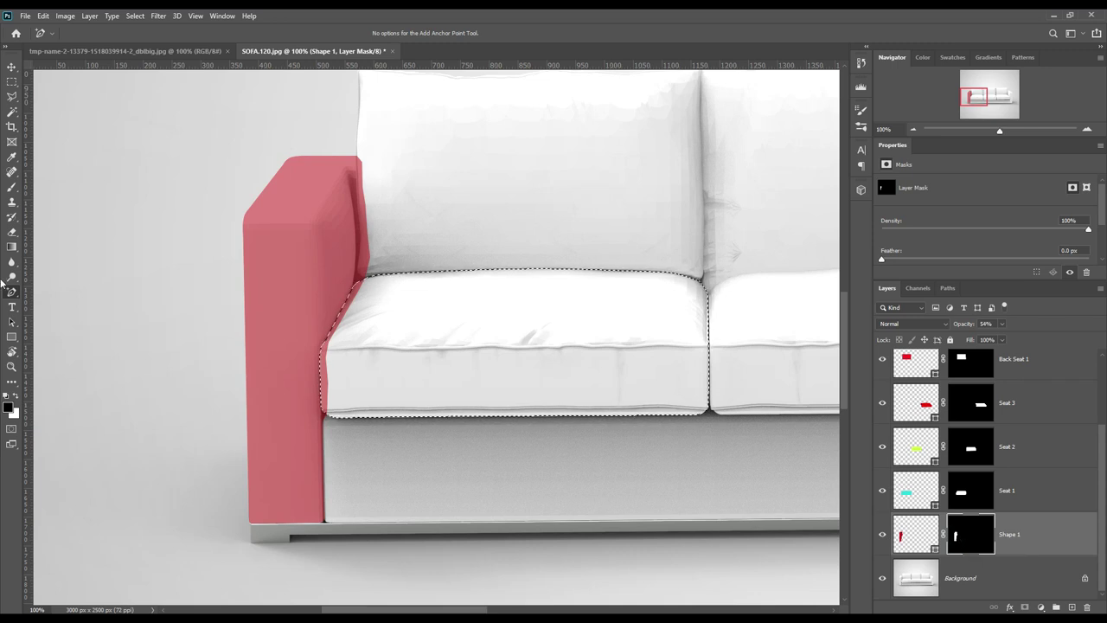
left_click(11, 186)
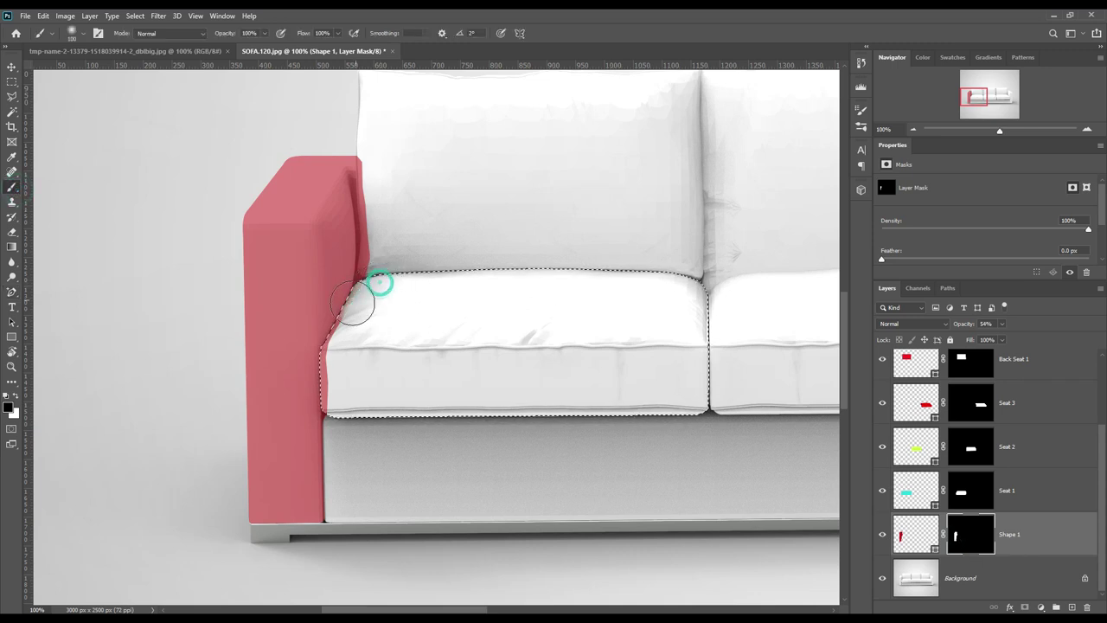
left_click_drag(381, 287, 319, 414)
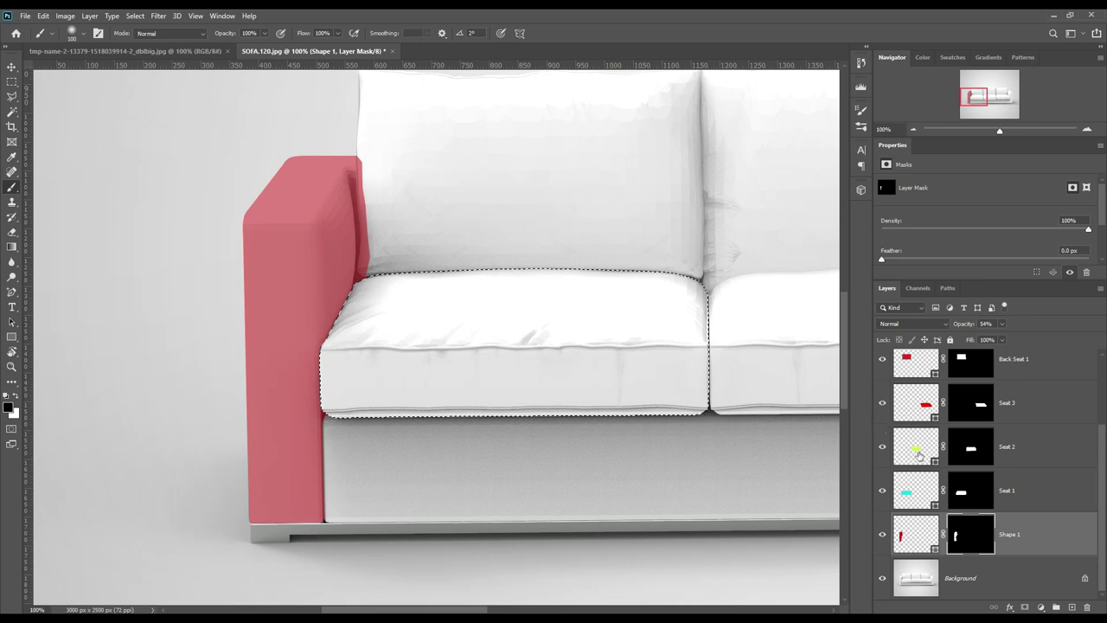
Step: Paint the red overlap off the Back Seat 1 cushion, then deselect
left_click(961, 361, "ctrl")
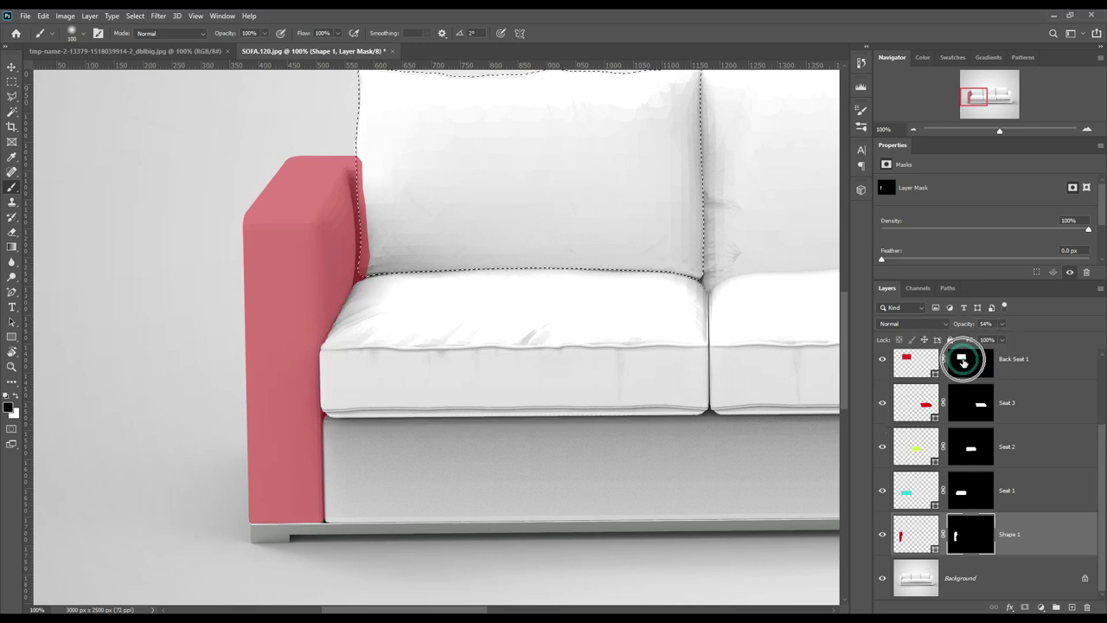
left_click(966, 540)
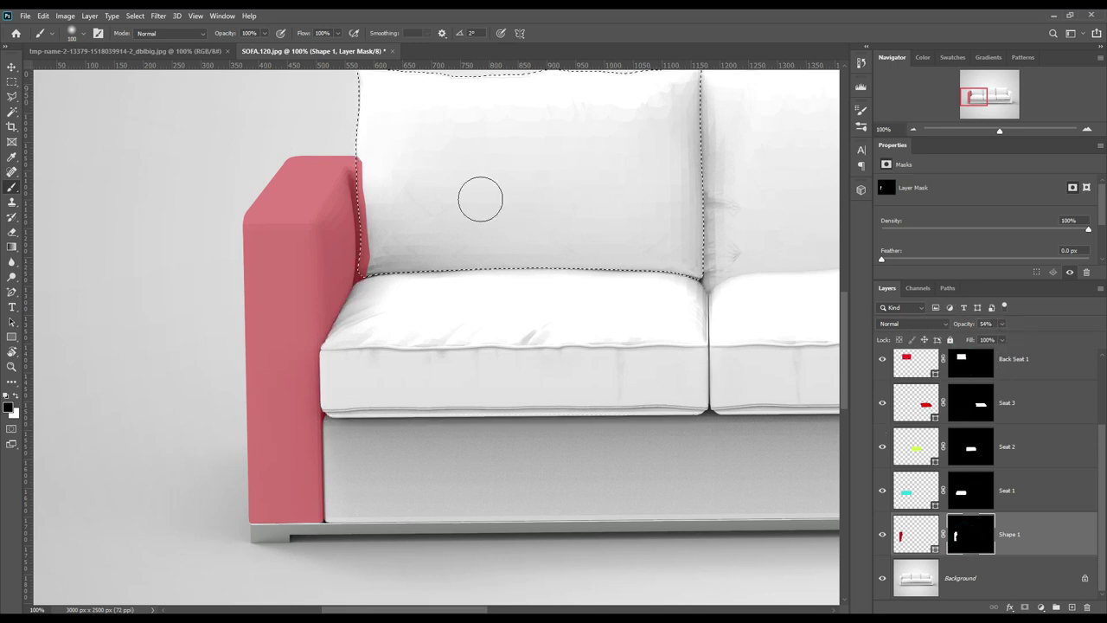
left_click_drag(348, 143, 368, 259)
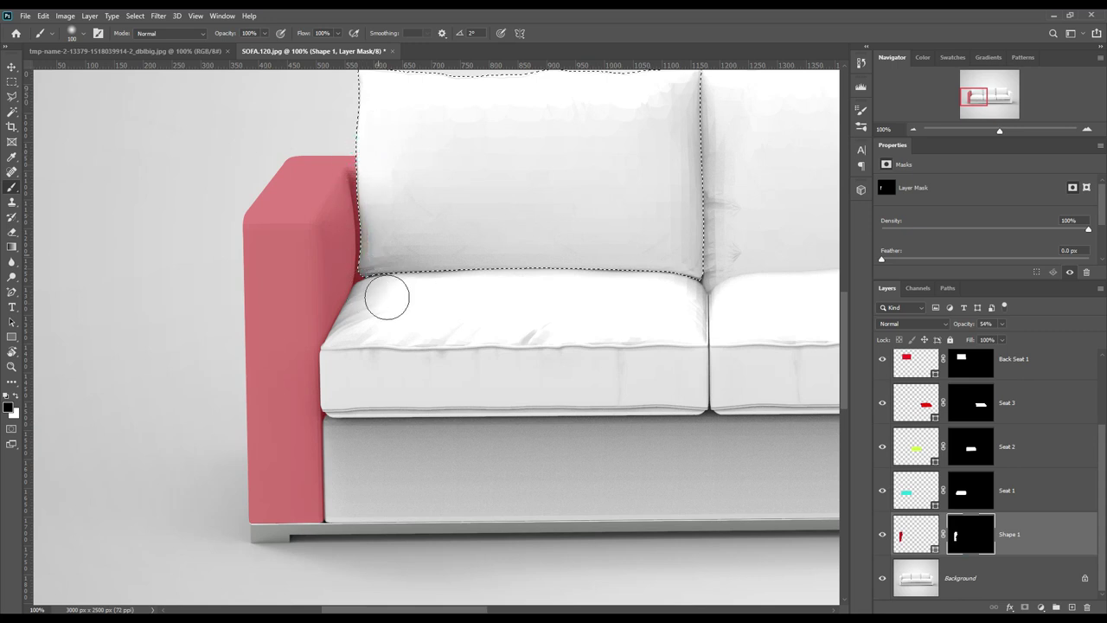
key("ctrl+d")
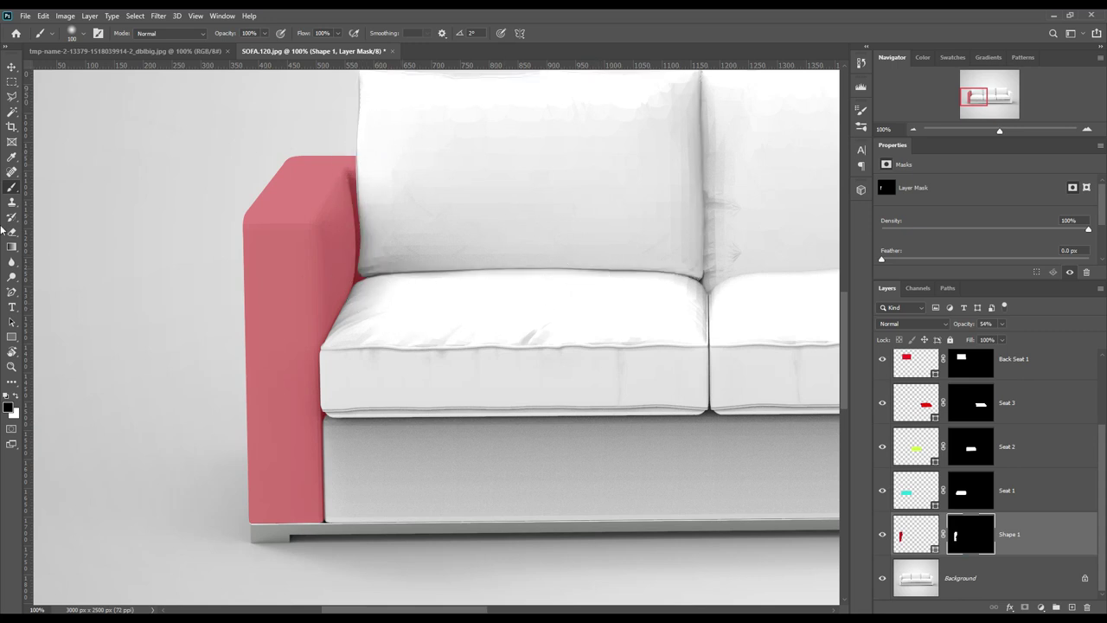
Step: Set the left-arm layer to 0% opacity and rename it Left Side
left_click(12, 67)
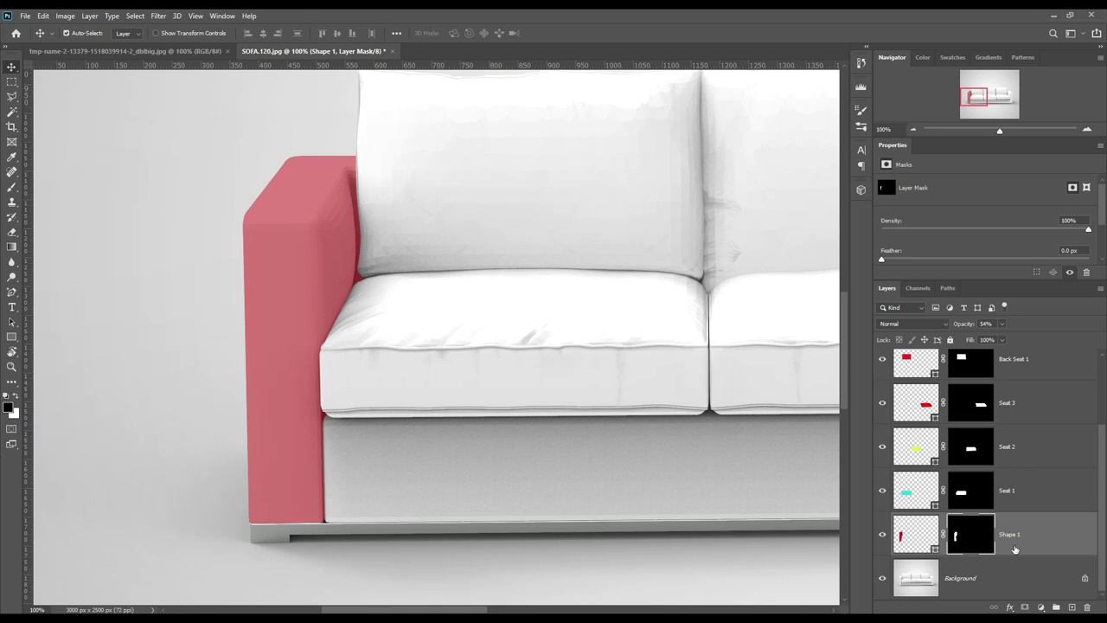
left_click(1033, 536)
left_click_drag(966, 324, 916, 325)
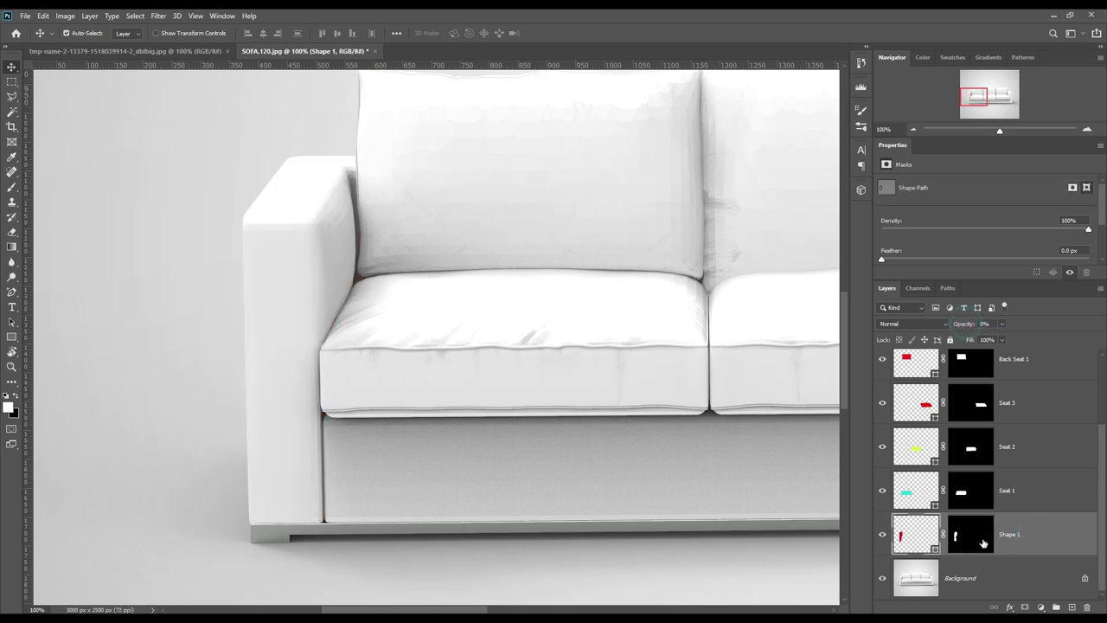
double_click(1010, 535)
key("BackSpace")
type("eft Side")
left_click(1053, 531)
left_click_drag(419, 612, 612, 608)
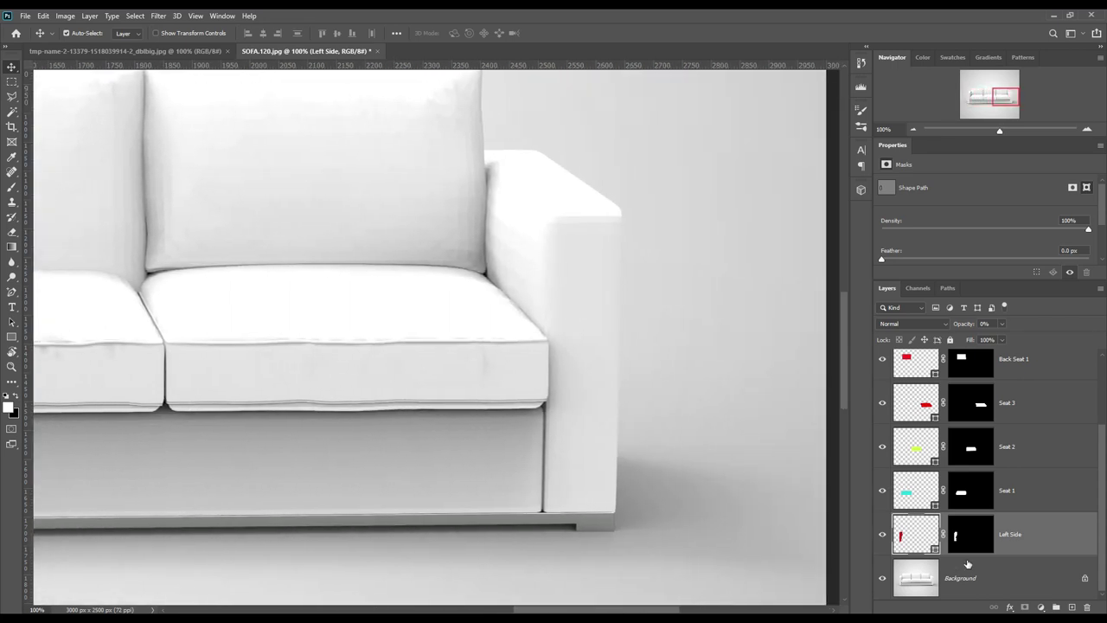
Step: From Background, start a pen shape along the right armrest's top edge and outer corner
left_click(973, 588)
scroll(475, 255, "up", 5)
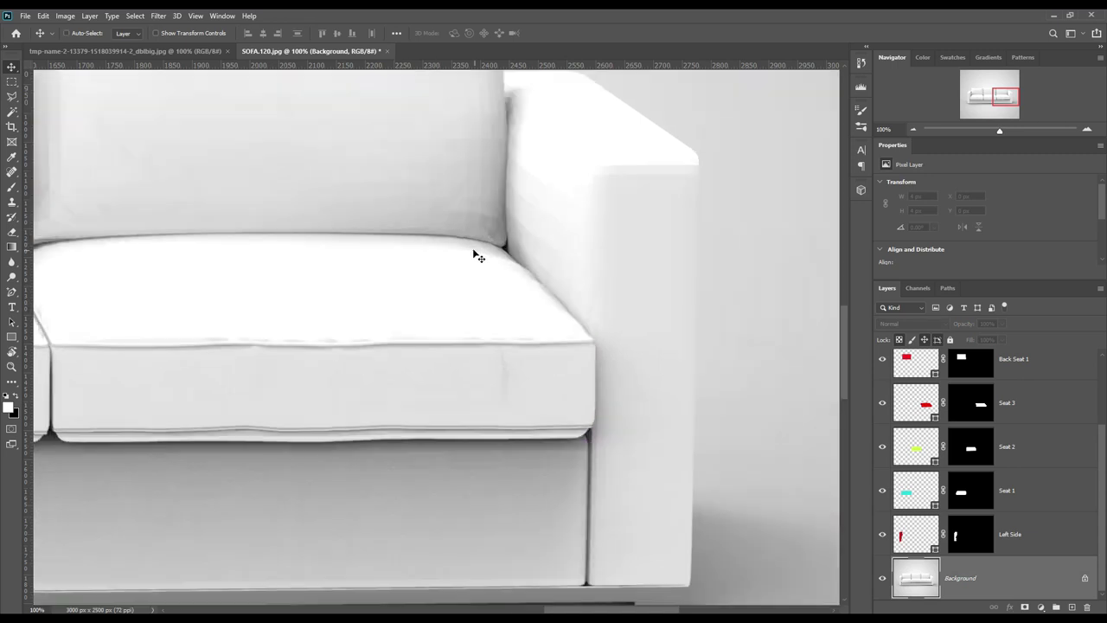
scroll(481, 260, "up", 1)
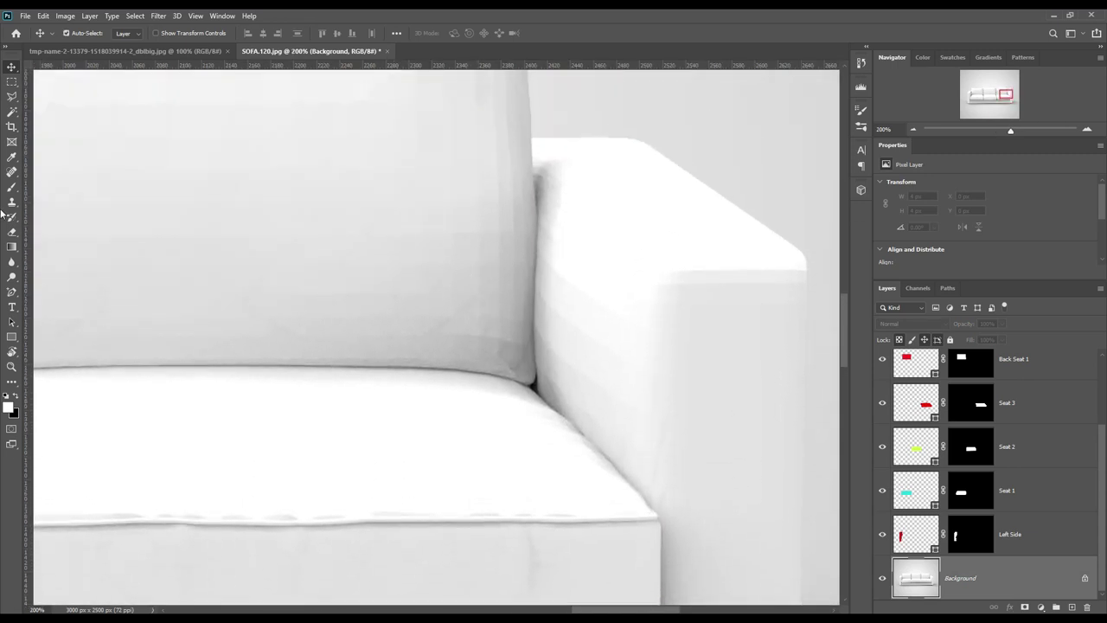
right_click(13, 292)
left_click(52, 292)
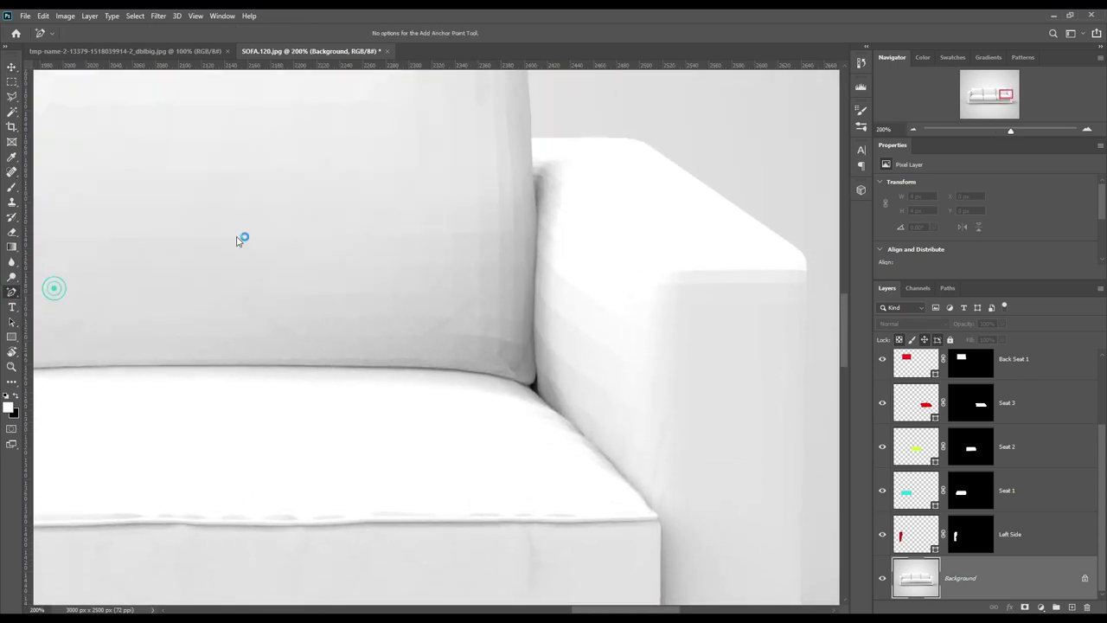
left_click(529, 139)
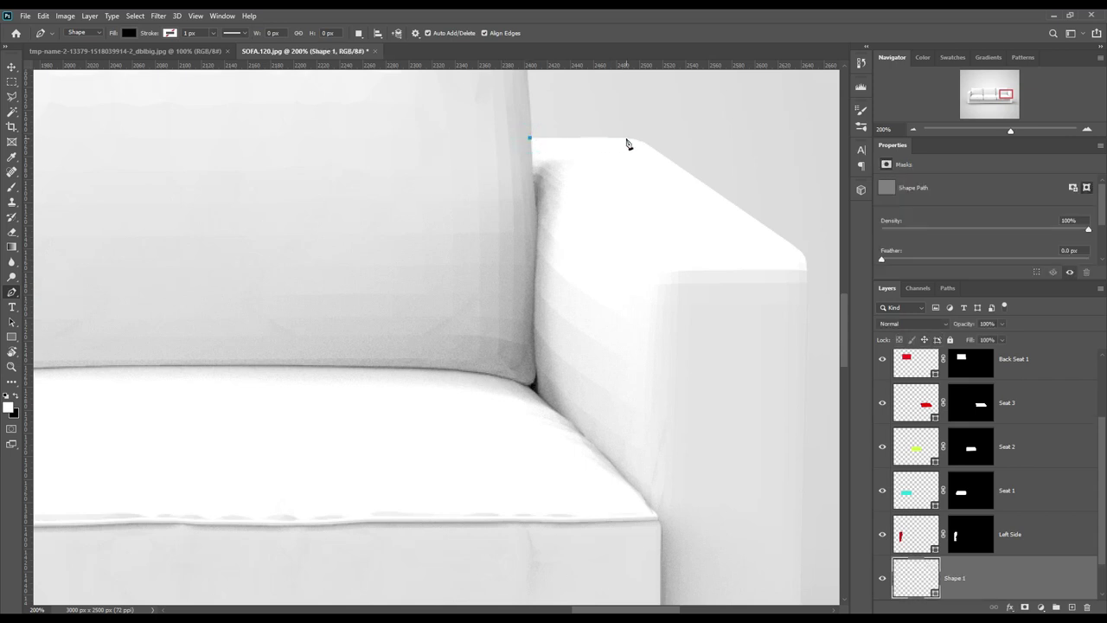
left_click(612, 138)
left_click(790, 250)
Step: Trace the rest of the right armrest outline along its base and inner edge
scroll(795, 417, "down", 5)
left_click(665, 435)
left_click(519, 457)
key("0")
key("0")
left_click(522, 265)
left_click(516, 245)
left_click(508, 190)
left_click_drag(576, 182, 597, 273)
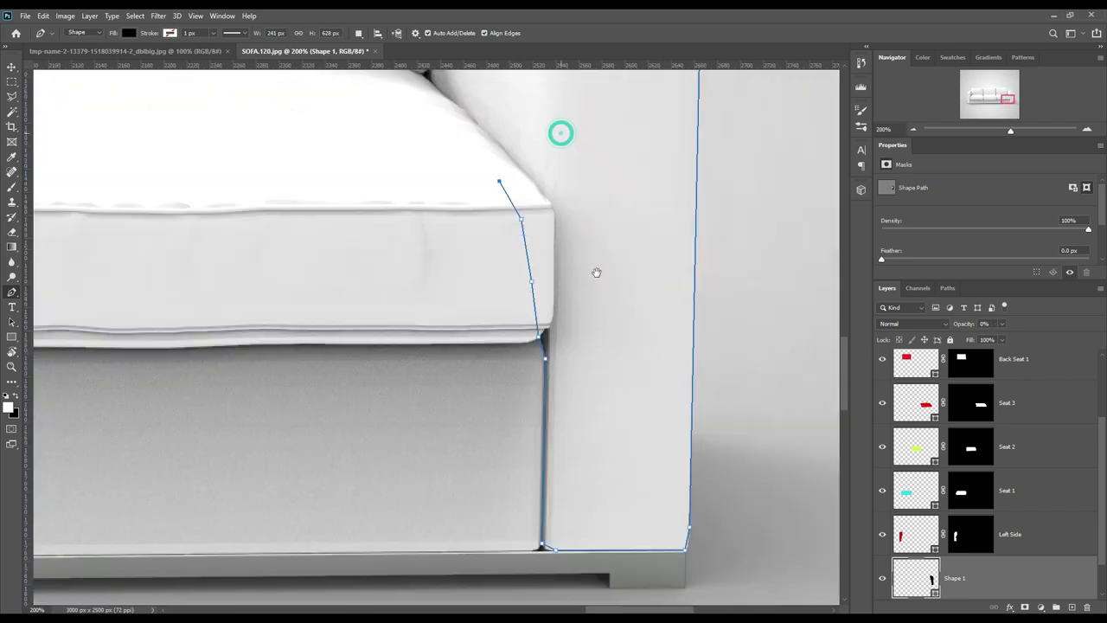
scroll(596, 272, "up", 5)
scroll(469, 153, "up", 2)
left_click(566, 285)
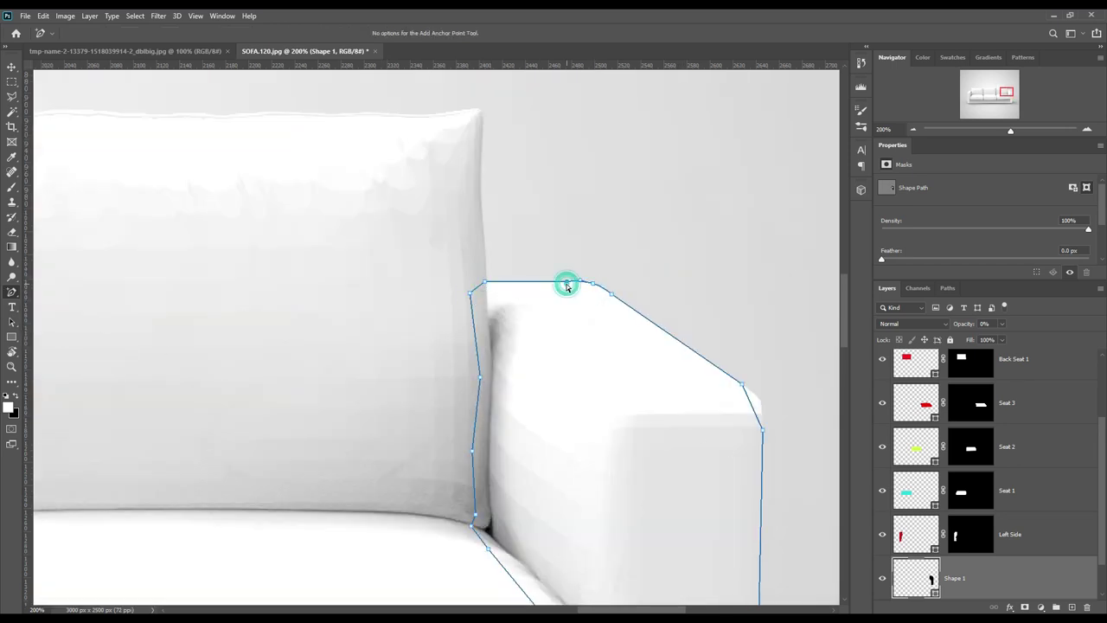
scroll(801, 407, "down", 5)
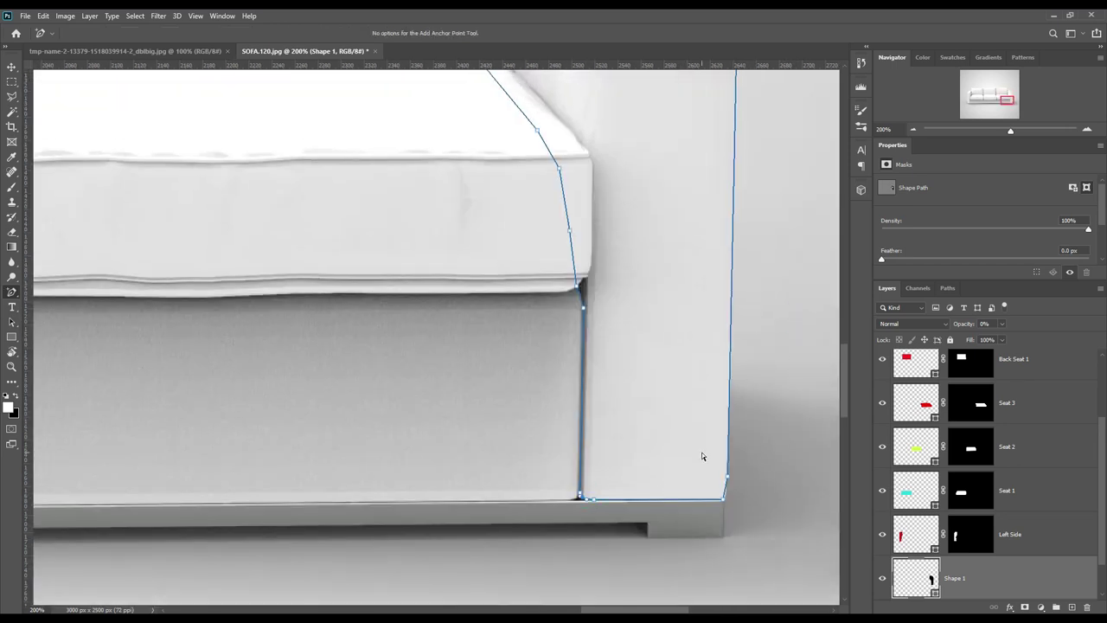
key("ctrl+minus")
Step: Set the right-arm shape's opacity to 78%
left_click_drag(962, 323, 1005, 325)
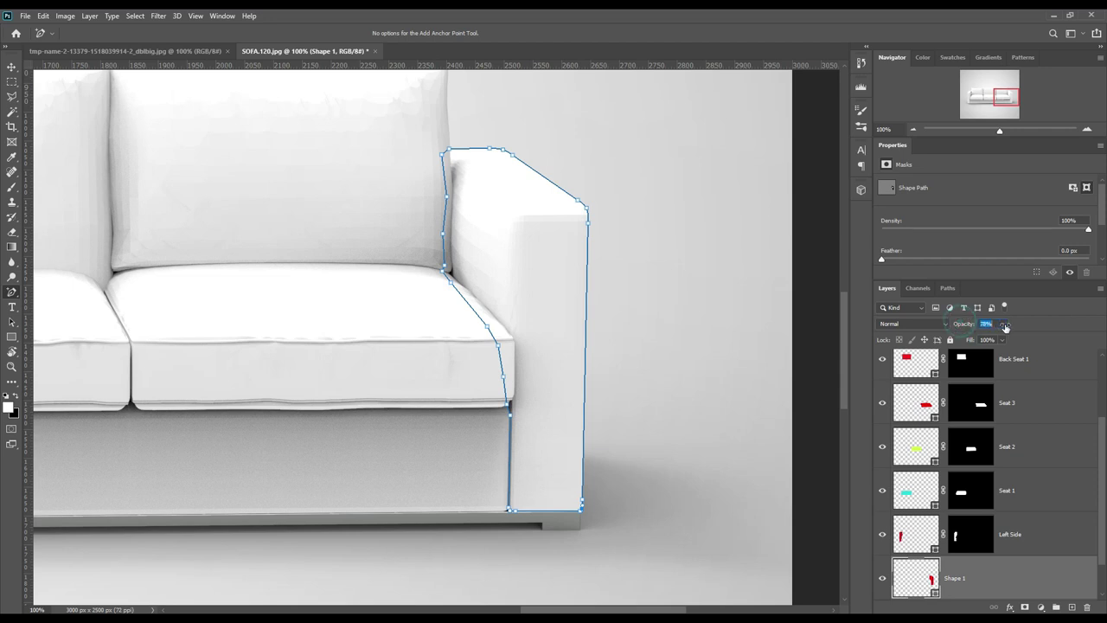
key("Return")
left_click(1047, 540)
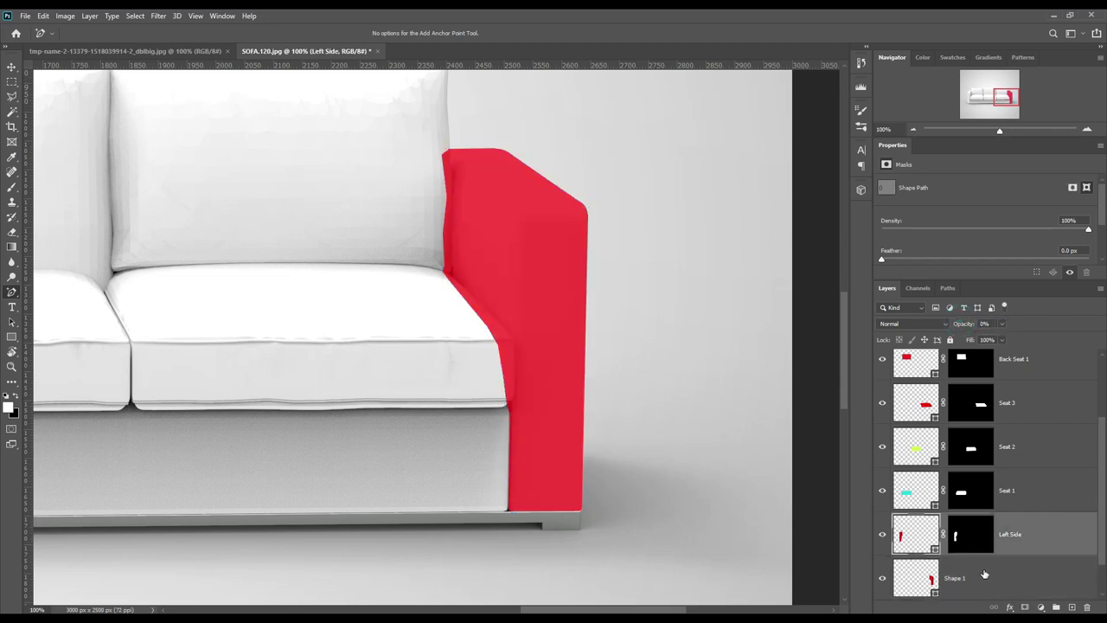
Step: Mask the new Shape 1 from its own outline and lower its opacity to 60%
scroll(1008, 553, "down", 1)
left_click(1016, 534)
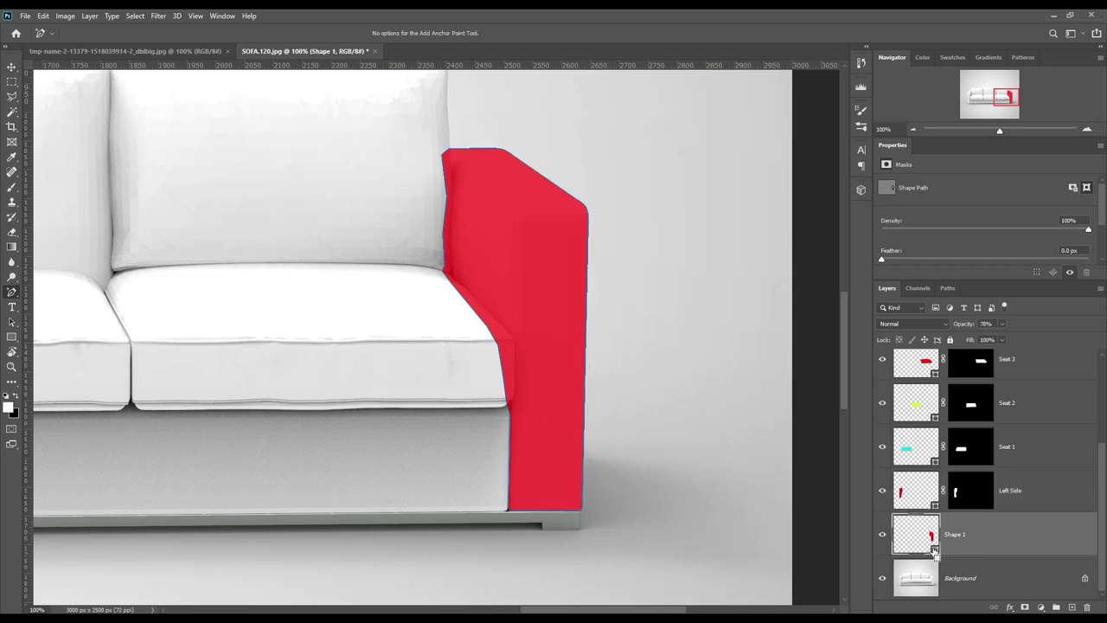
left_click(924, 536, "ctrl")
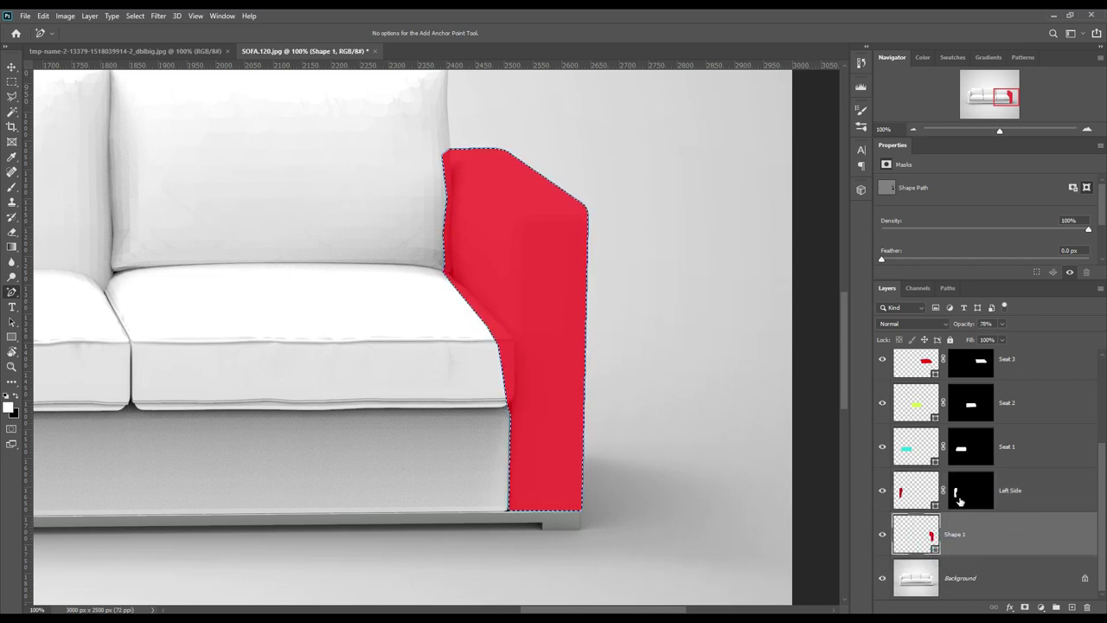
left_click(1025, 607)
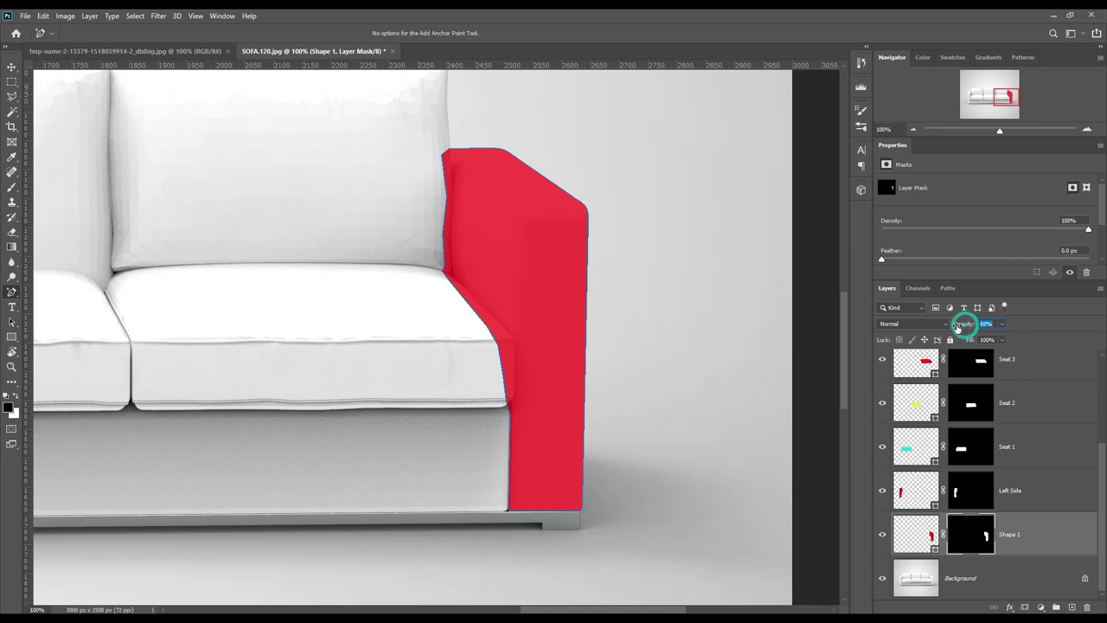
left_click_drag(965, 327, 955, 326)
Step: Paint the red overlap off the right seat cushion on Shape 1's mask
left_click(1026, 581)
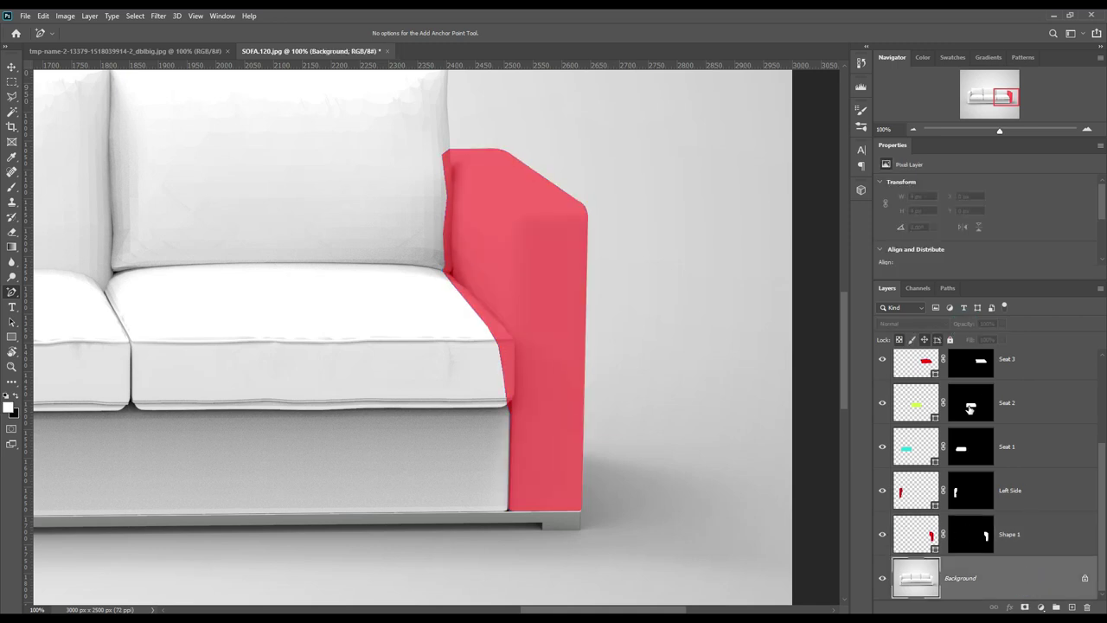
left_click(975, 363, "ctrl")
left_click(974, 536)
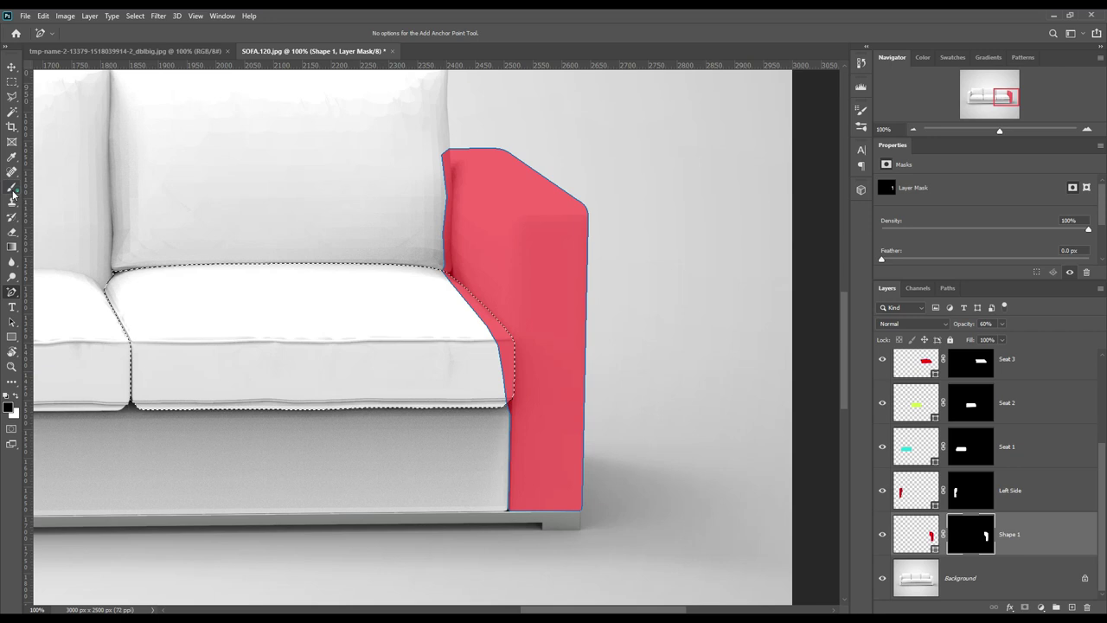
key("b")
left_click_drag(473, 322, 445, 247)
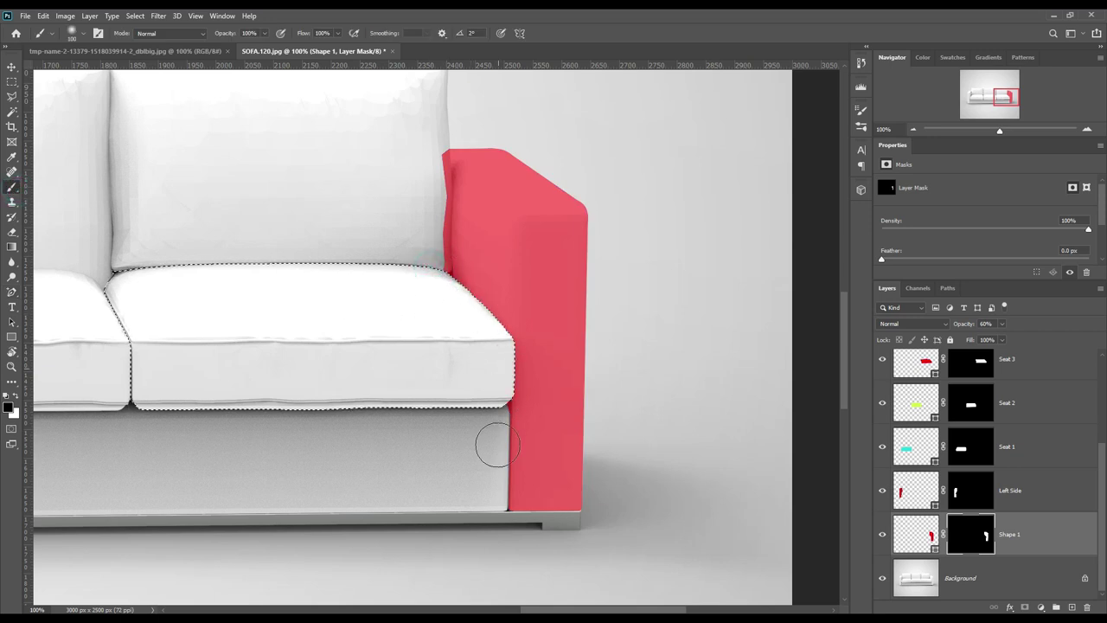
scroll(954, 438, "up", 2)
scroll(958, 415, "up", 1)
scroll(964, 390, "up", 1)
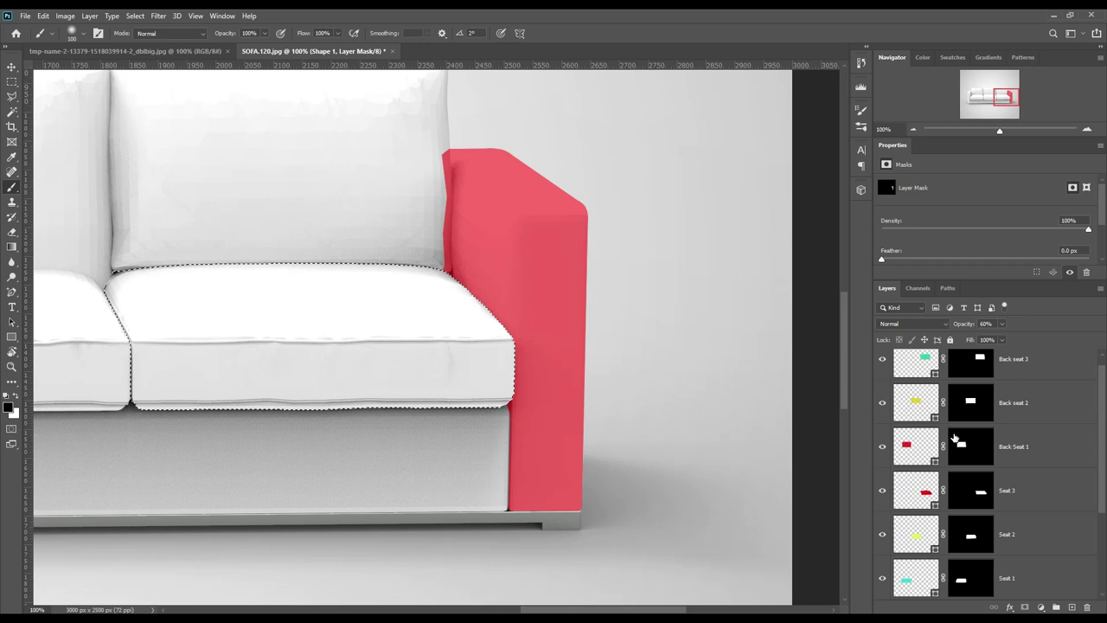
Step: Paint the red spill off the back cushion edge, then deselect
left_click(977, 367, "ctrl")
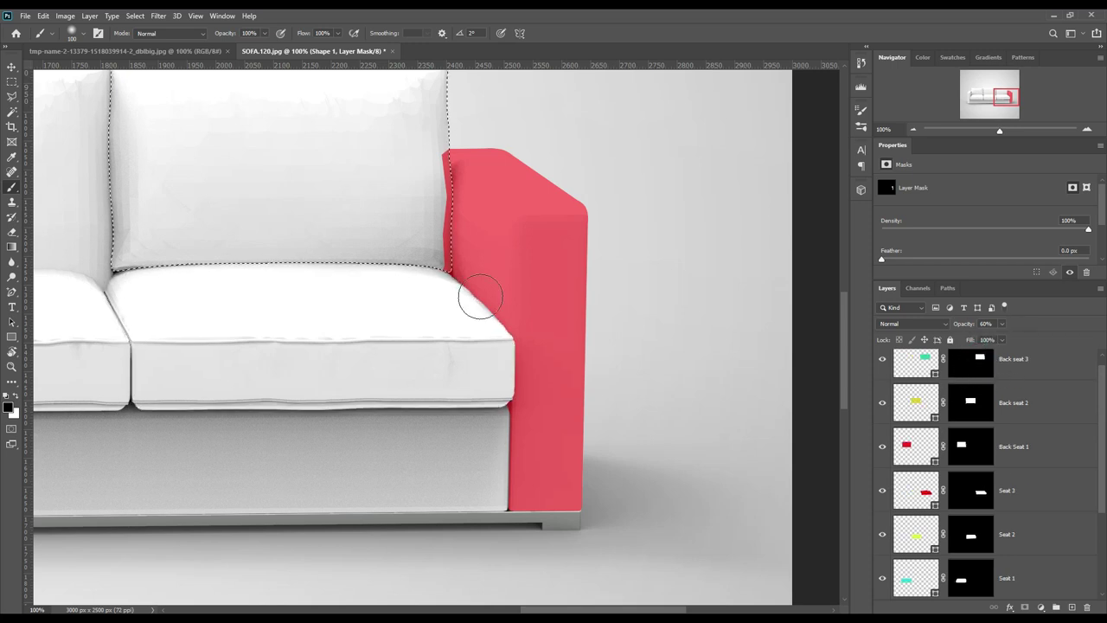
scroll(957, 538, "down", 3)
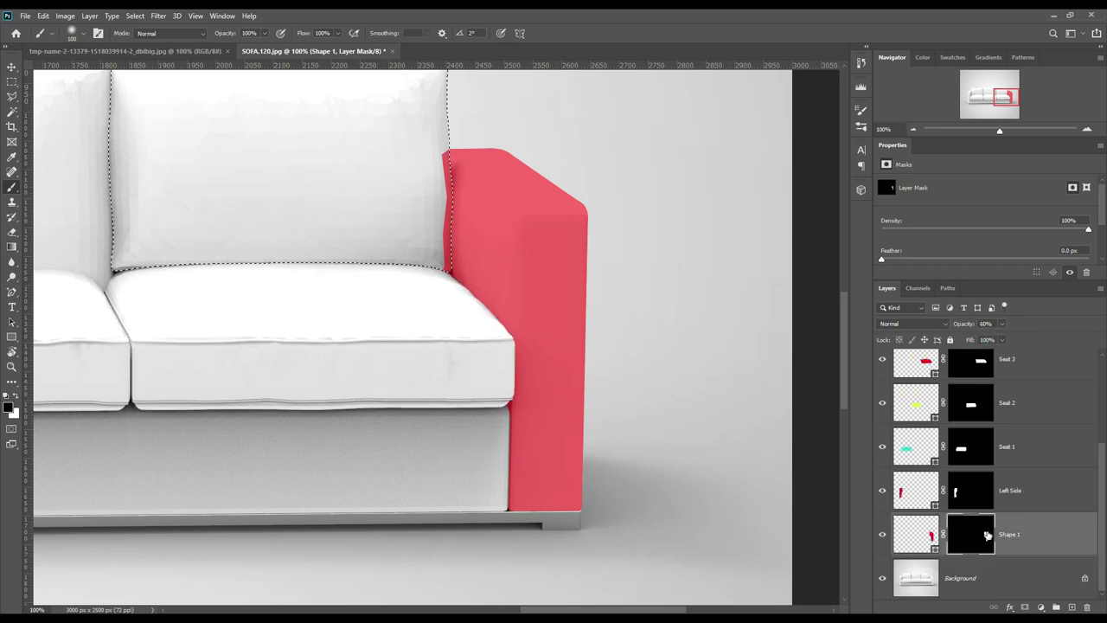
left_click(957, 538)
left_click_drag(451, 148, 432, 292)
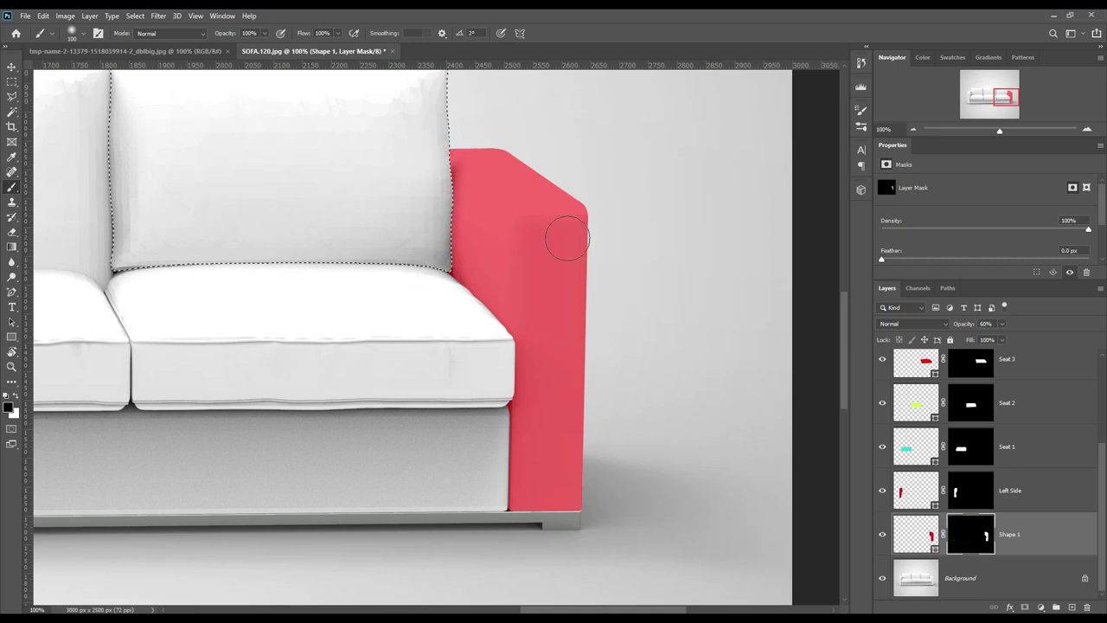
key("ctrl+d")
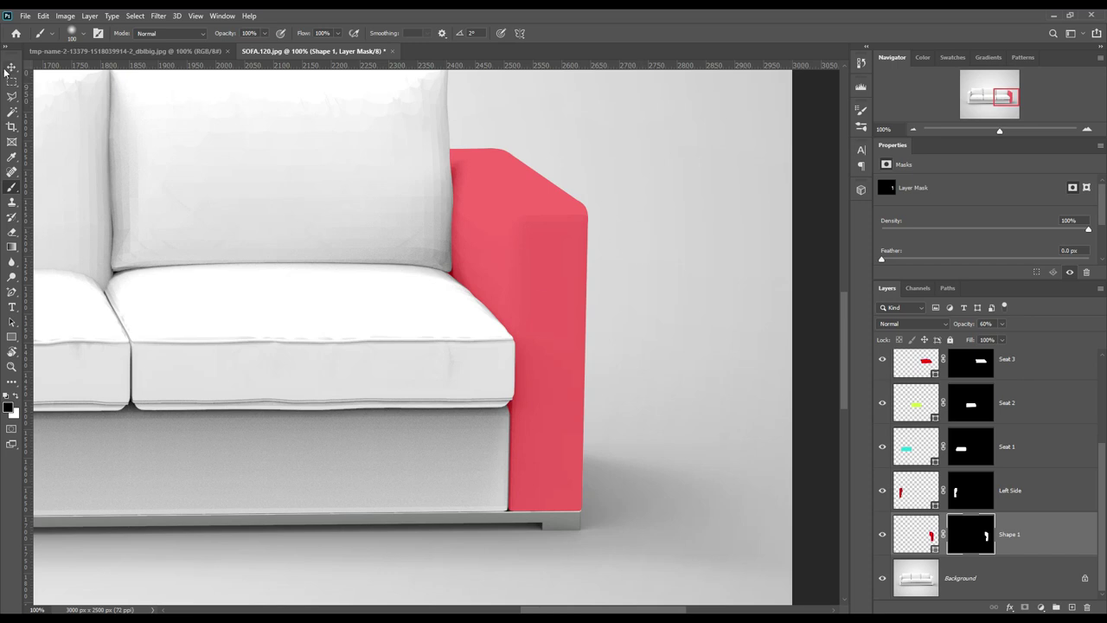
Step: Rename the Shape 1 layer to Right Side
left_click(12, 68)
double_click(1008, 534)
type("Right Side")
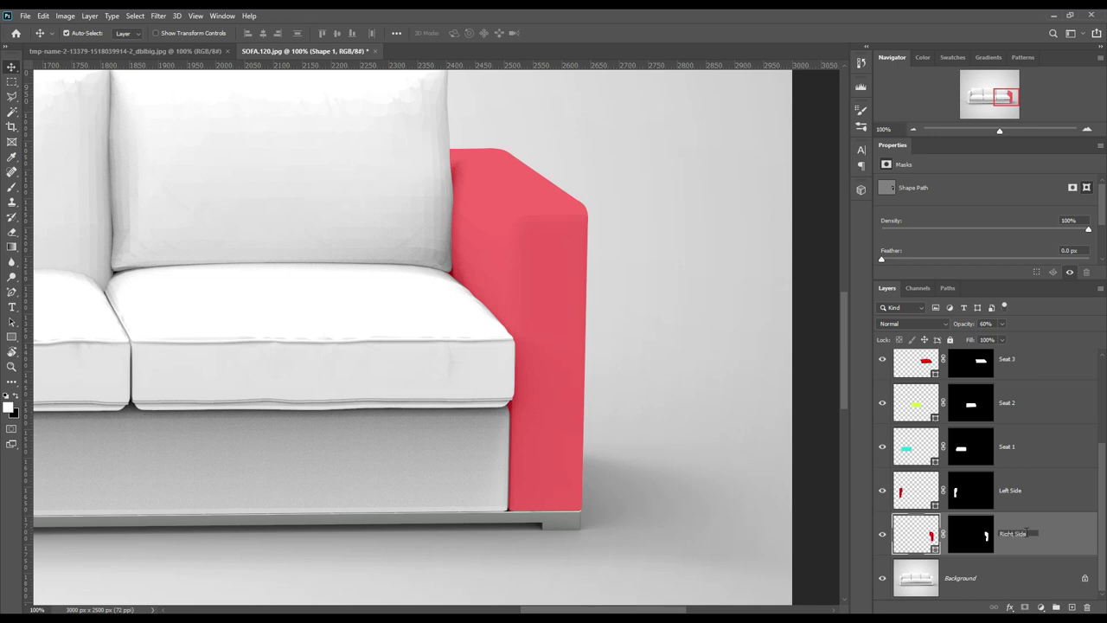
key("Return")
left_click_drag(600, 610, 432, 609)
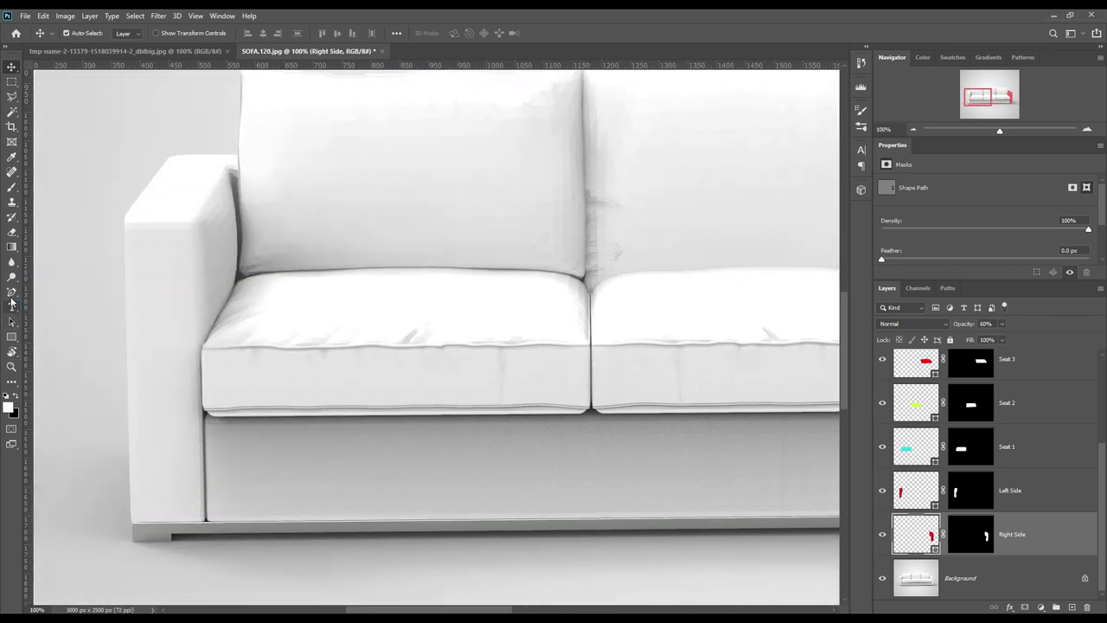
right_click(12, 291)
Step: Trace the sofa base with the Pen as a new transparent Shape 1
left_click(52, 291)
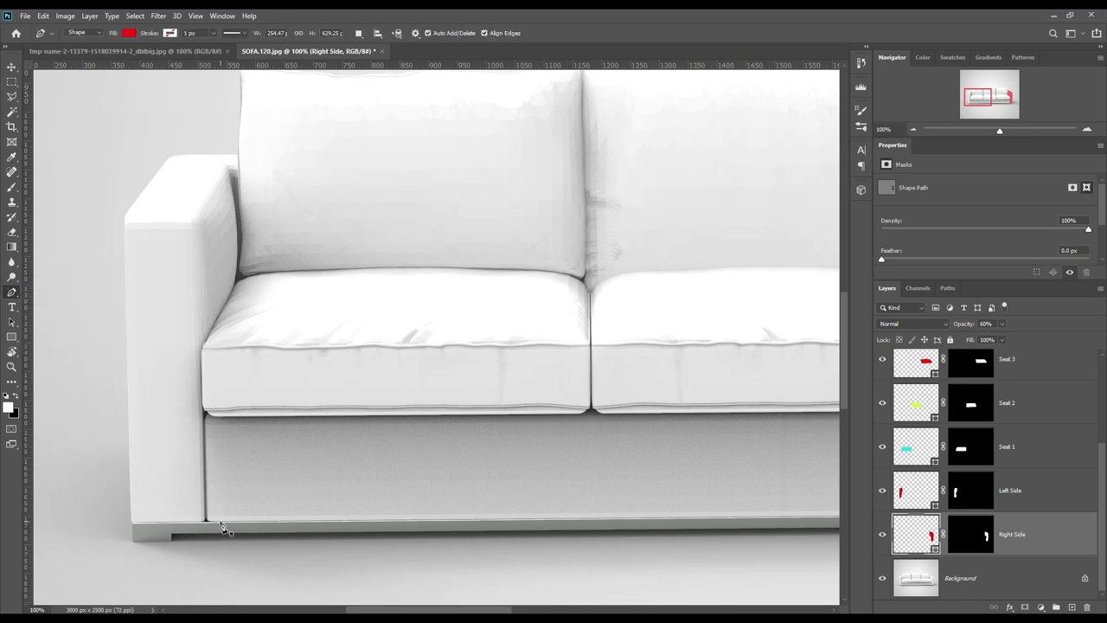
left_click(218, 527)
scroll(225, 527, "right", 10)
left_click(644, 507)
left_click(651, 404)
key("0")
key("0")
left_click(583, 397)
scroll(345, 407, "left", 10)
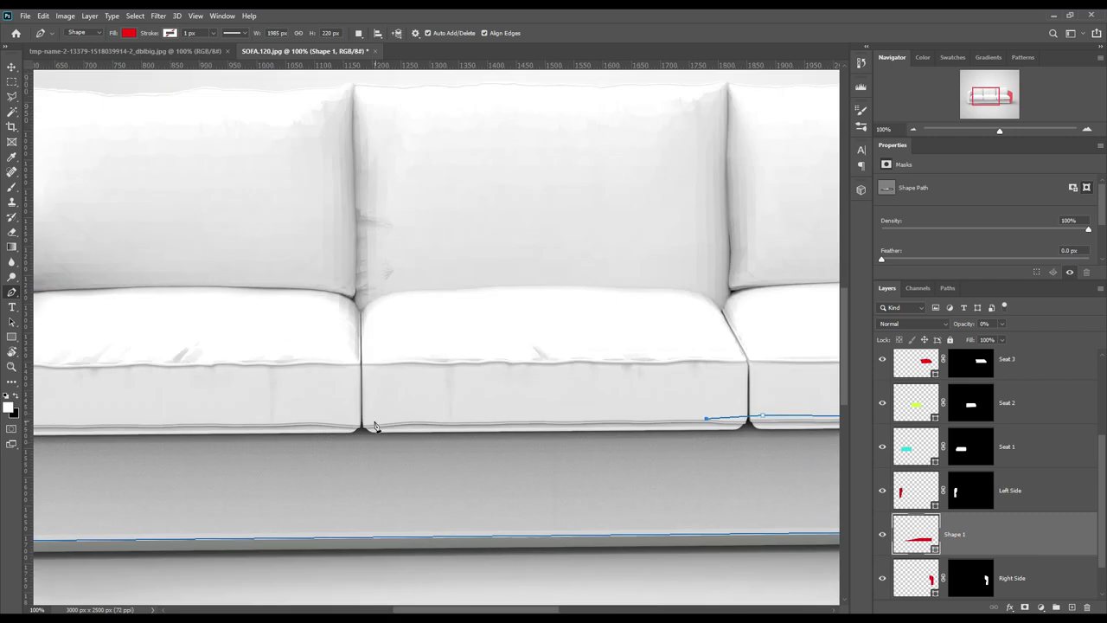
scroll(424, 420, "left", 5)
left_click(223, 430)
key("ctrl+plus")
key("ctrl+plus")
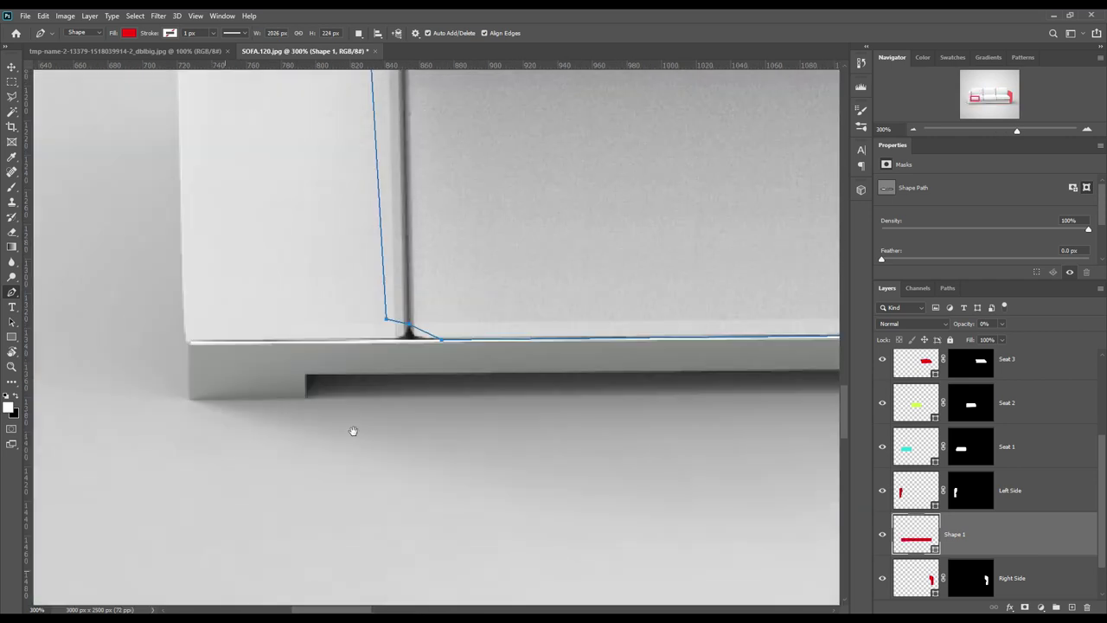
scroll(581, 335, "right", 10)
scroll(581, 334, "right", 10)
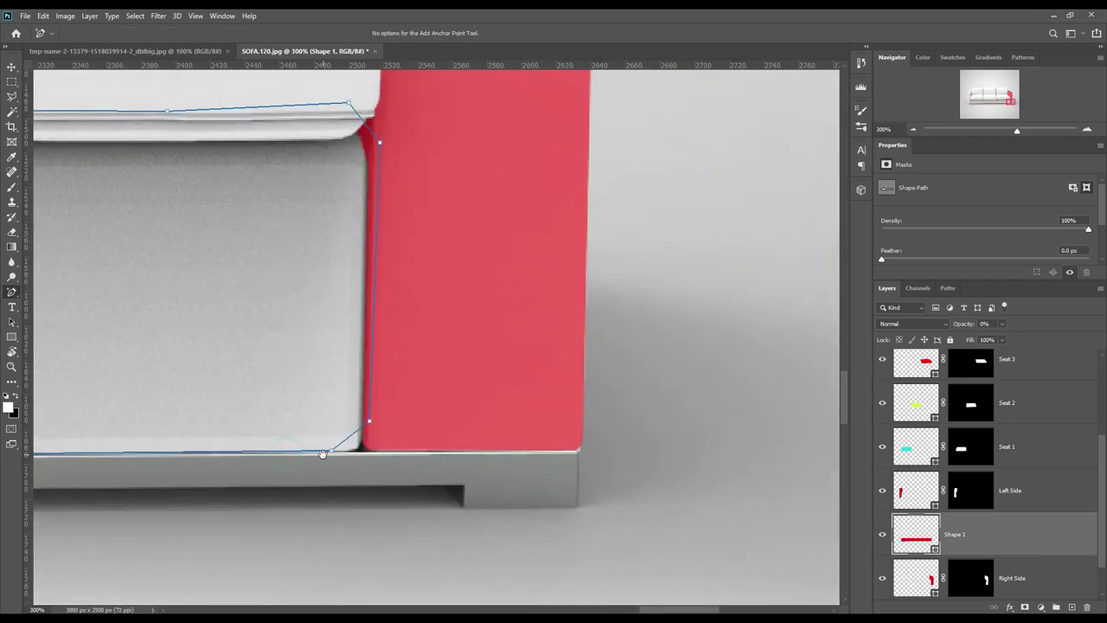
key("ctrl+minus")
key("ctrl+minus")
key("ctrl+minus")
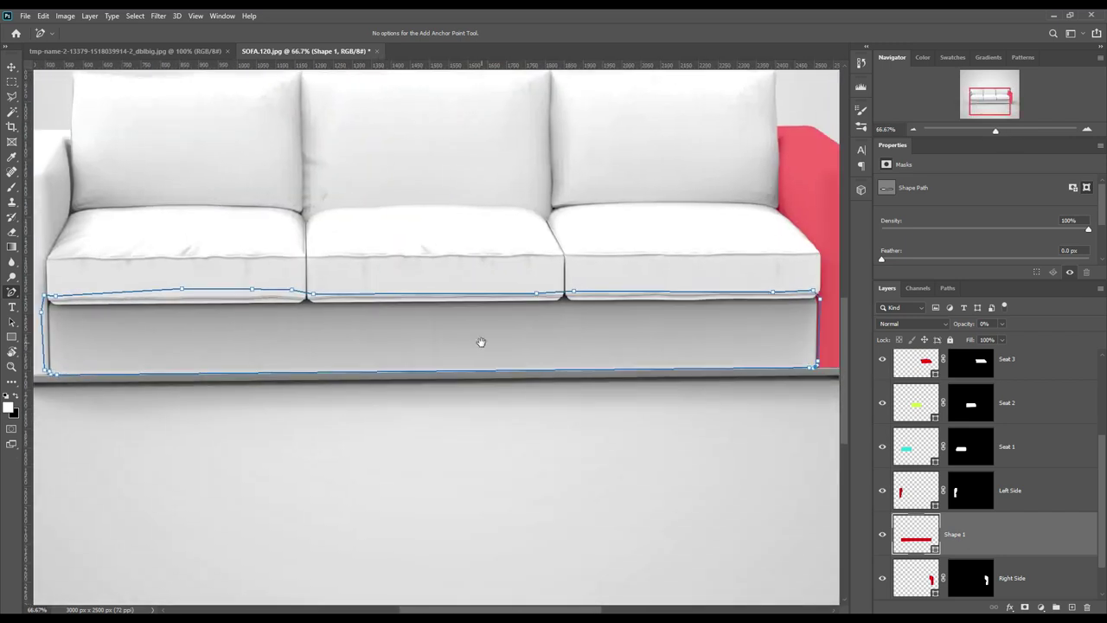
Step: Move Shape 1 below Right Side, show it at 29%, and fade Right Side out
left_click_drag(955, 533, 1009, 524)
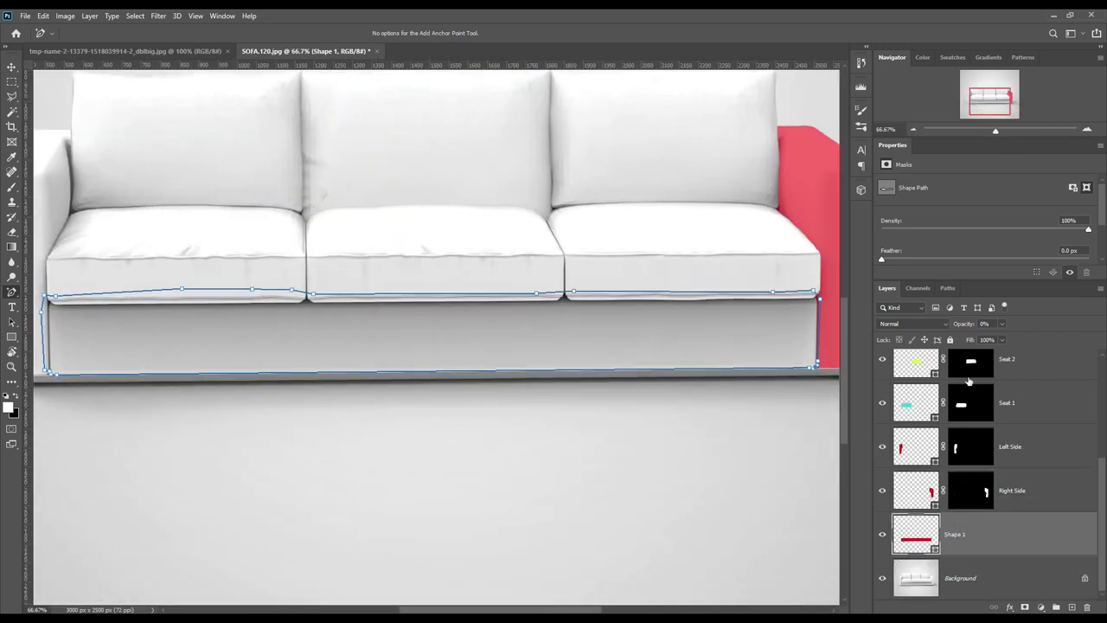
left_click_drag(958, 326, 975, 329)
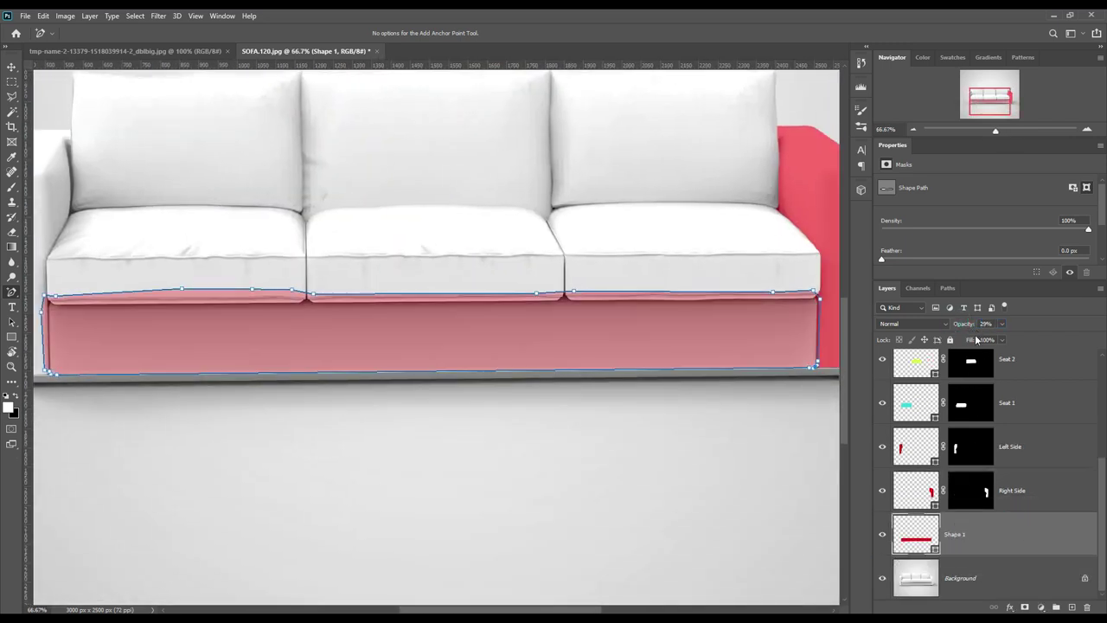
left_click(1035, 497)
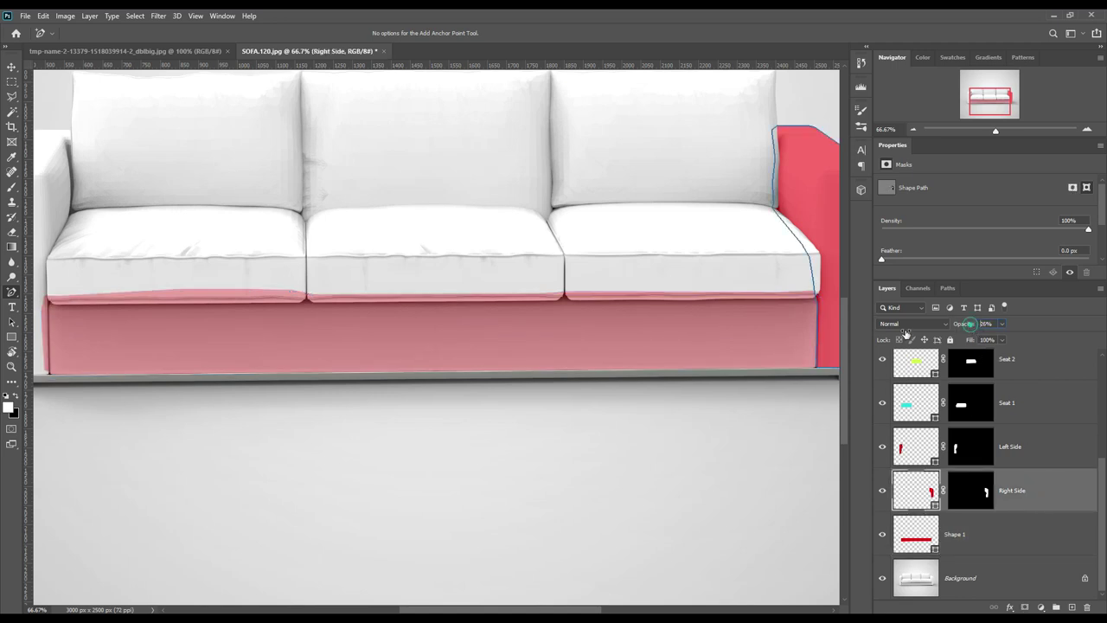
left_click_drag(971, 325, 832, 368)
Step: Add a layer mask to the sofa-base shape and rename it Down
left_click(1003, 541)
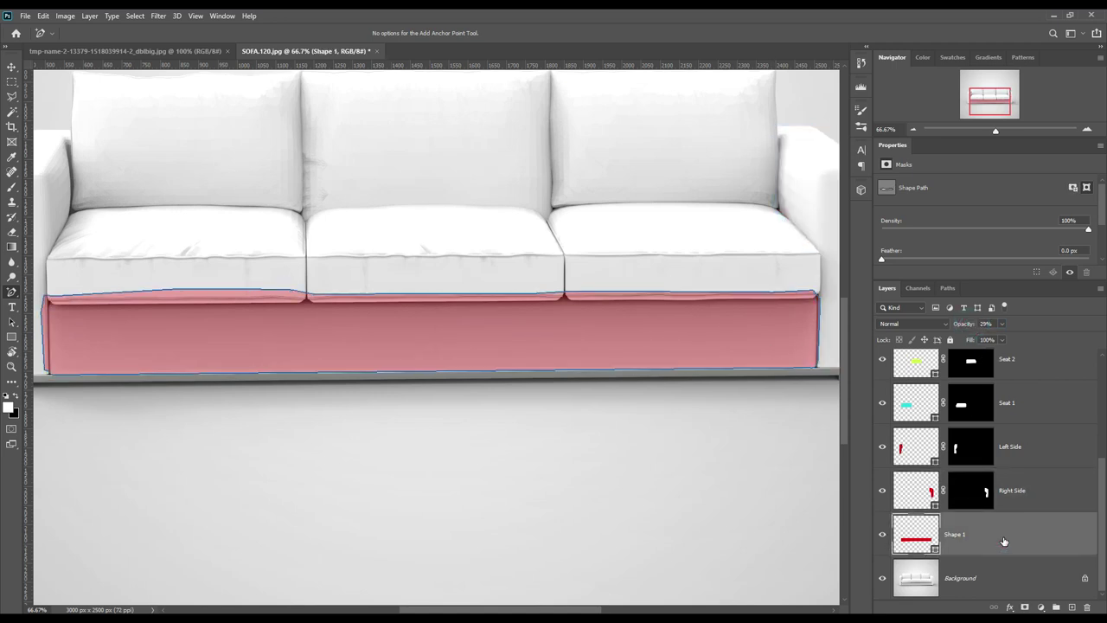
left_click(934, 548, "ctrl")
left_click(1025, 606)
left_click(1045, 540)
double_click(1010, 534)
key("BackSpace")
type("Down")
key("Return")
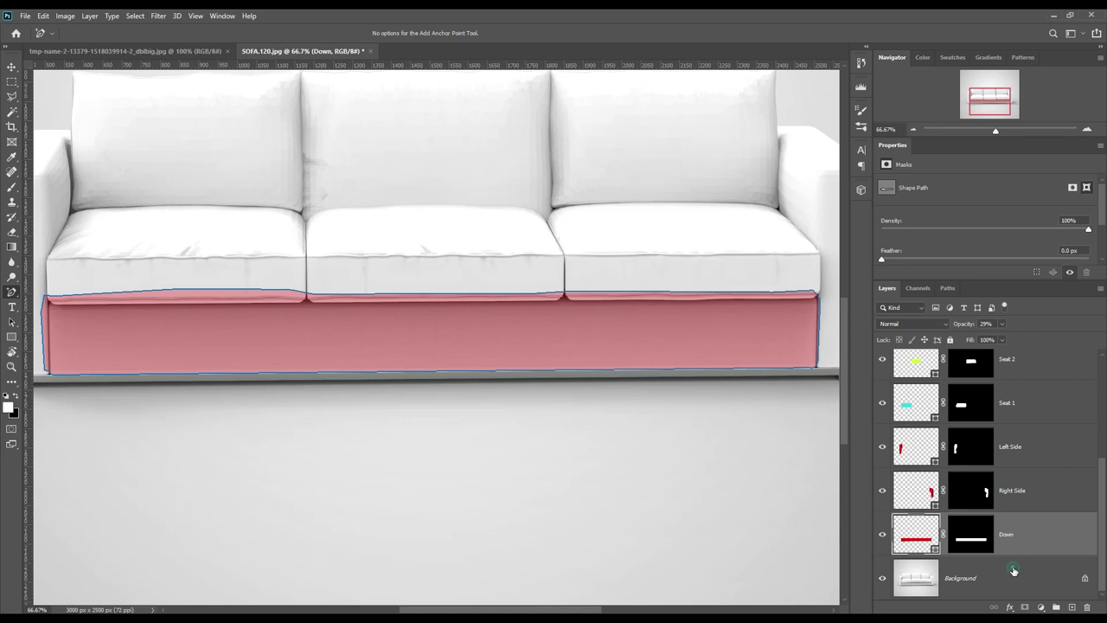
Step: Load the right armrest area as a selection, pick the Brush, then deselect
left_click(1014, 571)
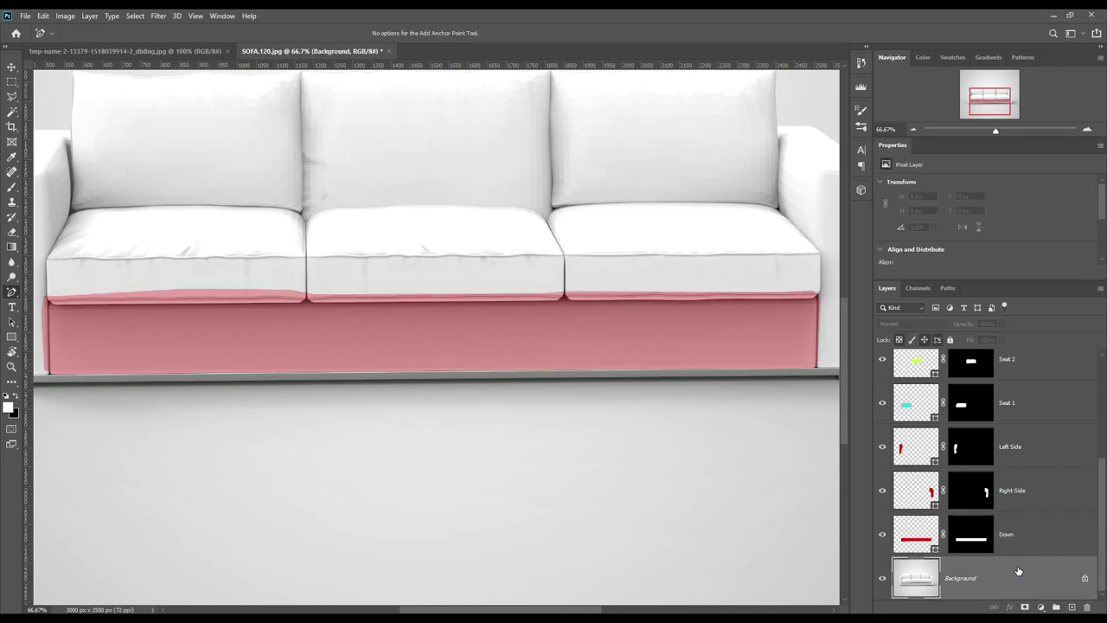
left_click(986, 493, "ctrl")
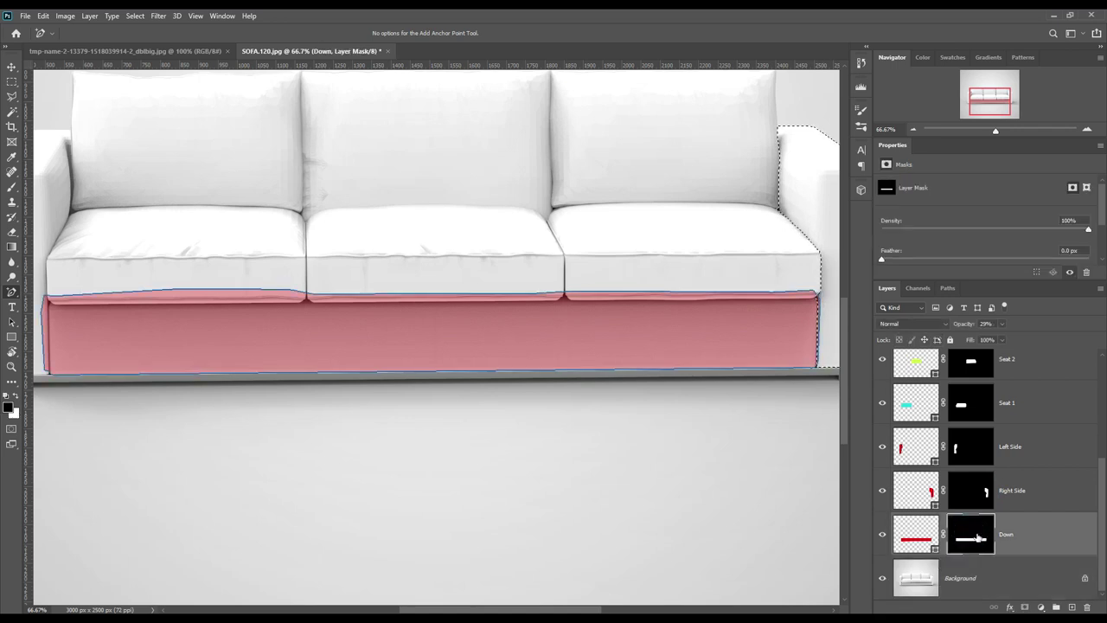
left_click(12, 186)
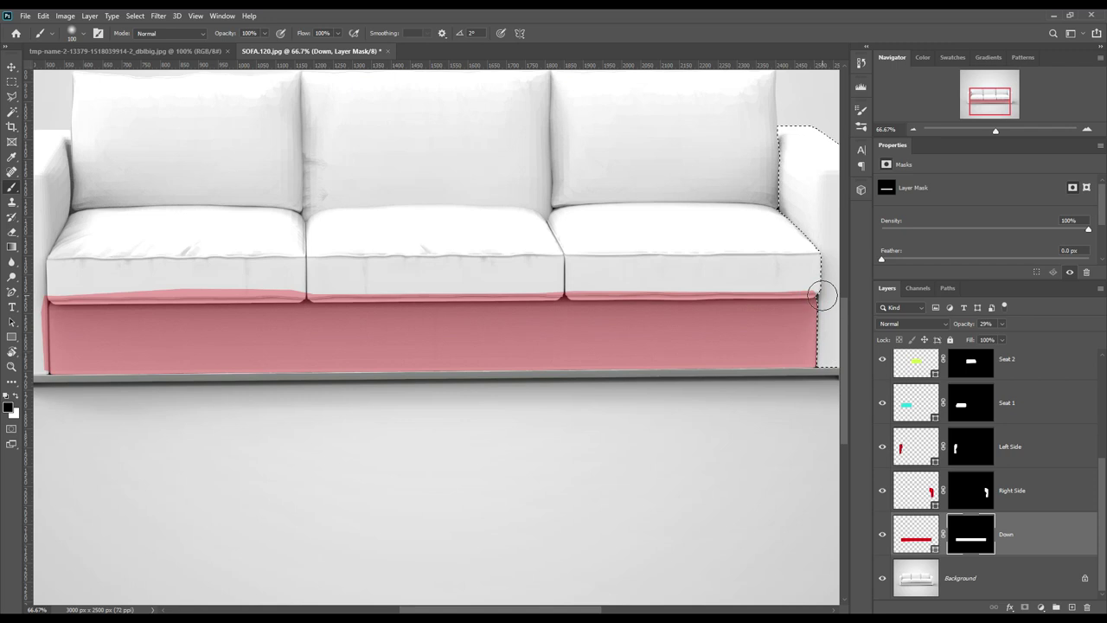
key("ctrl+d")
Step: Select all three seat cushions and target the Down mask
scroll(1027, 445, "up", 1)
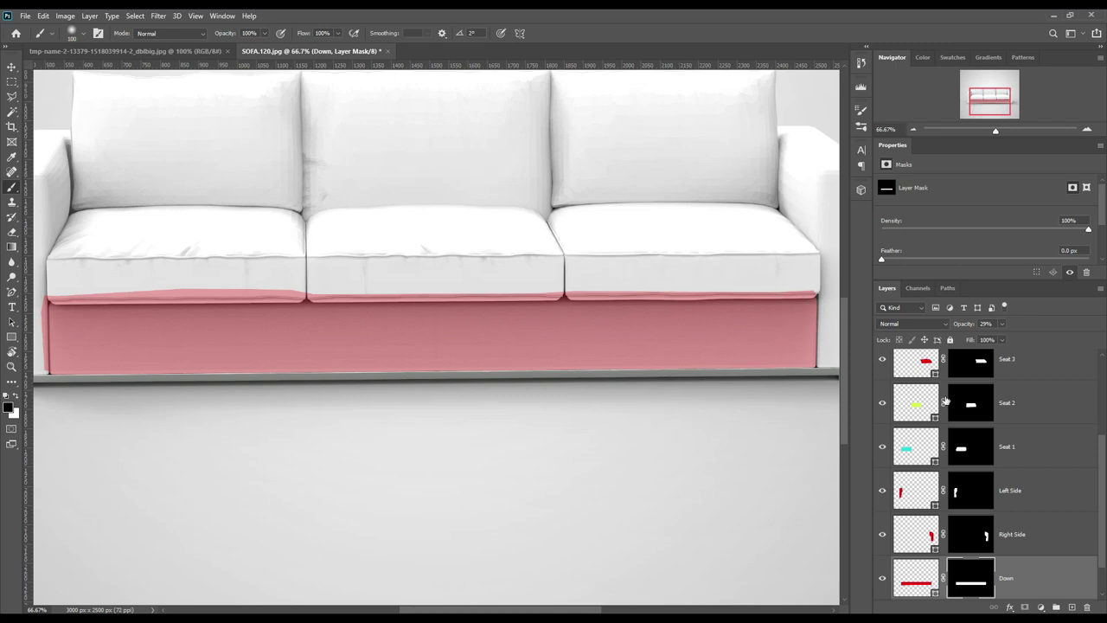
left_click(965, 451, "ctrl")
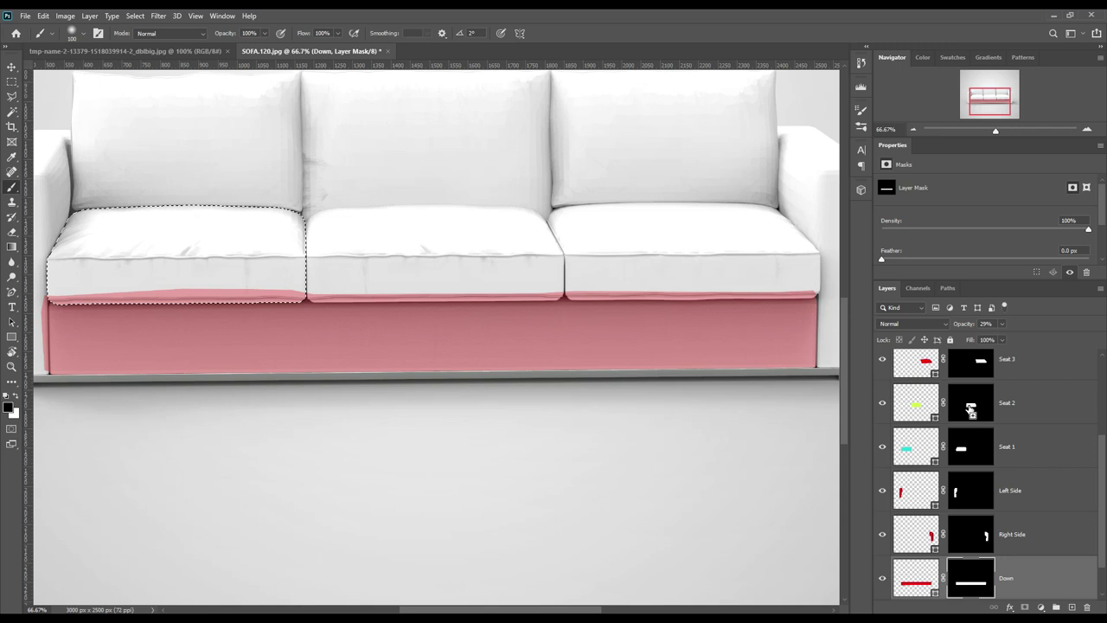
left_click(969, 406, "ctrl+shift")
left_click(980, 366, "ctrl+shift")
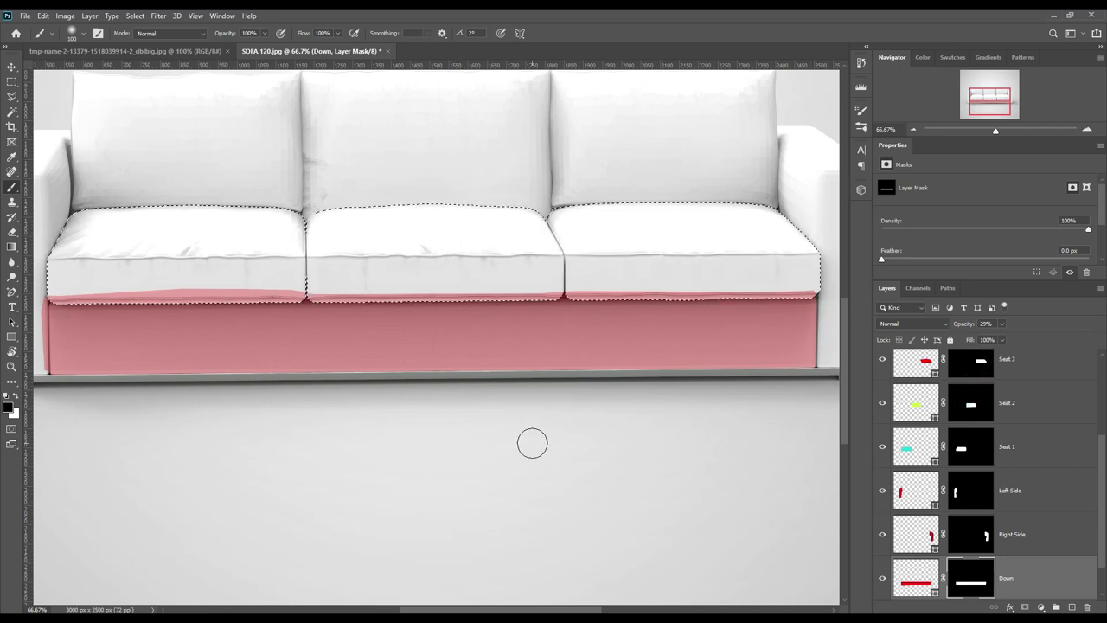
scroll(531, 444, "down", 1)
scroll(971, 536, "down", 1)
left_click(971, 536, "ctrl+alt")
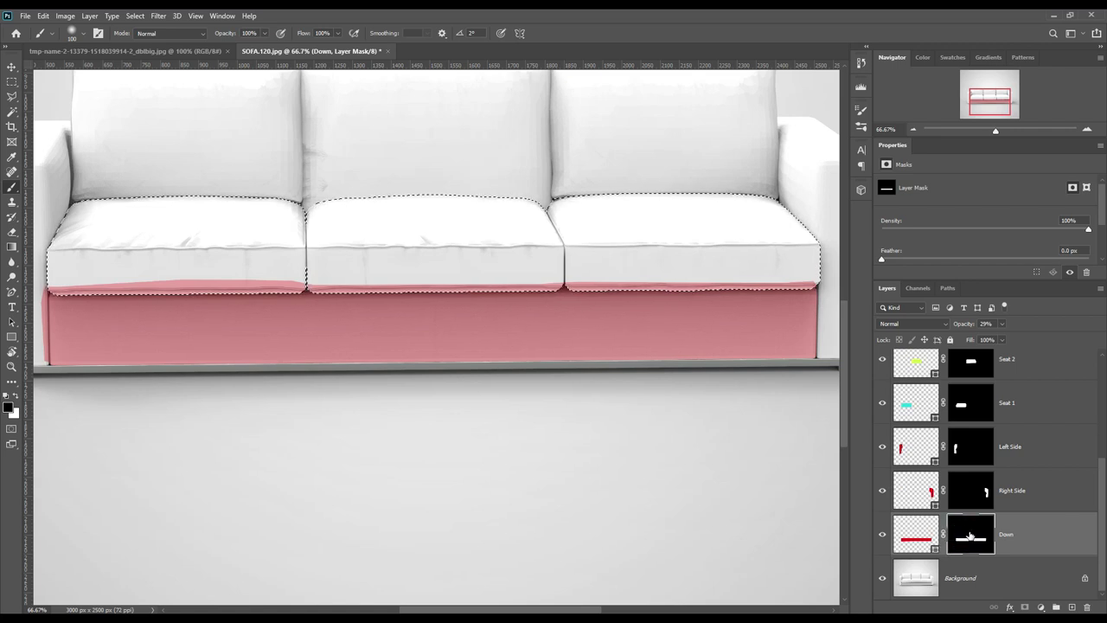
Step: Paint away the red strips under the middle and left cushions, then deselect
left_click(45, 286)
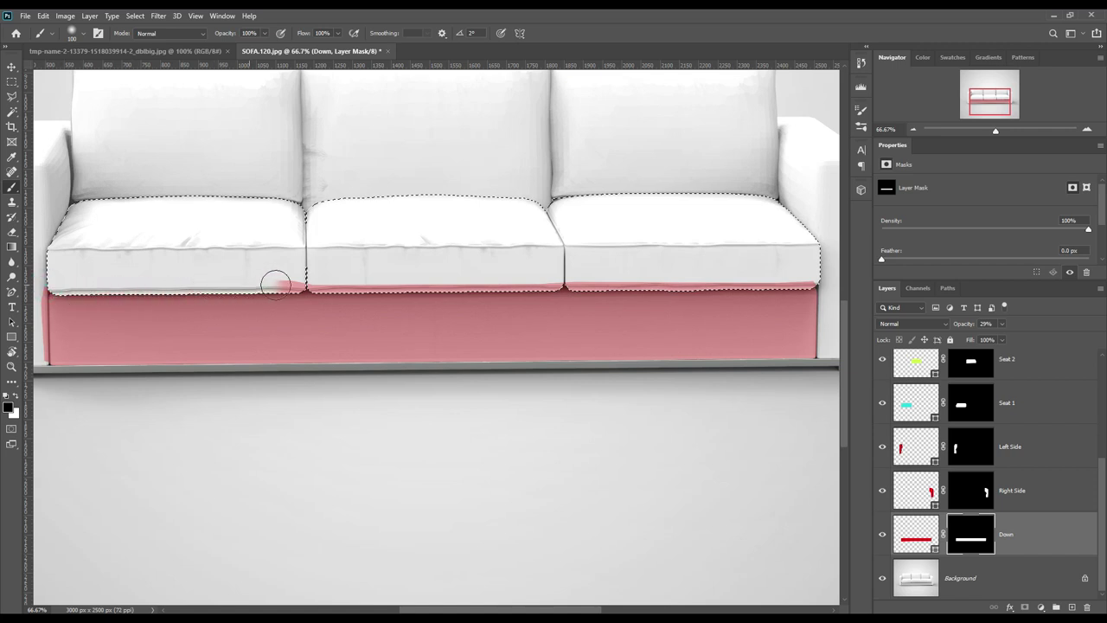
left_click_drag(446, 278, 539, 283)
left_click(820, 283)
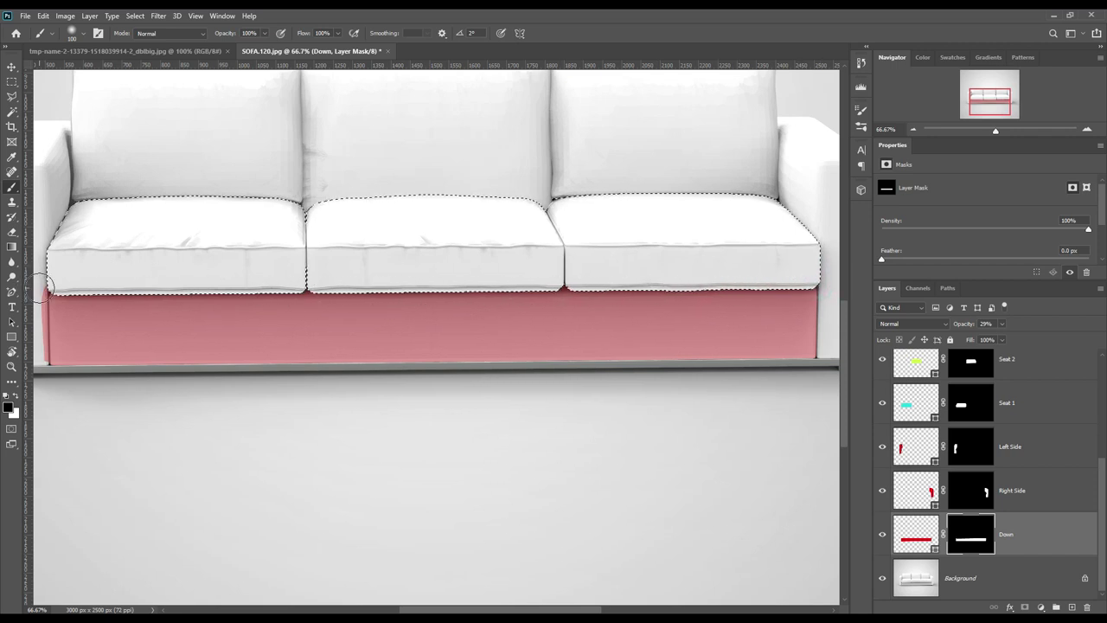
left_click(54, 289)
left_click(306, 289, "shift")
key("ctrl+d")
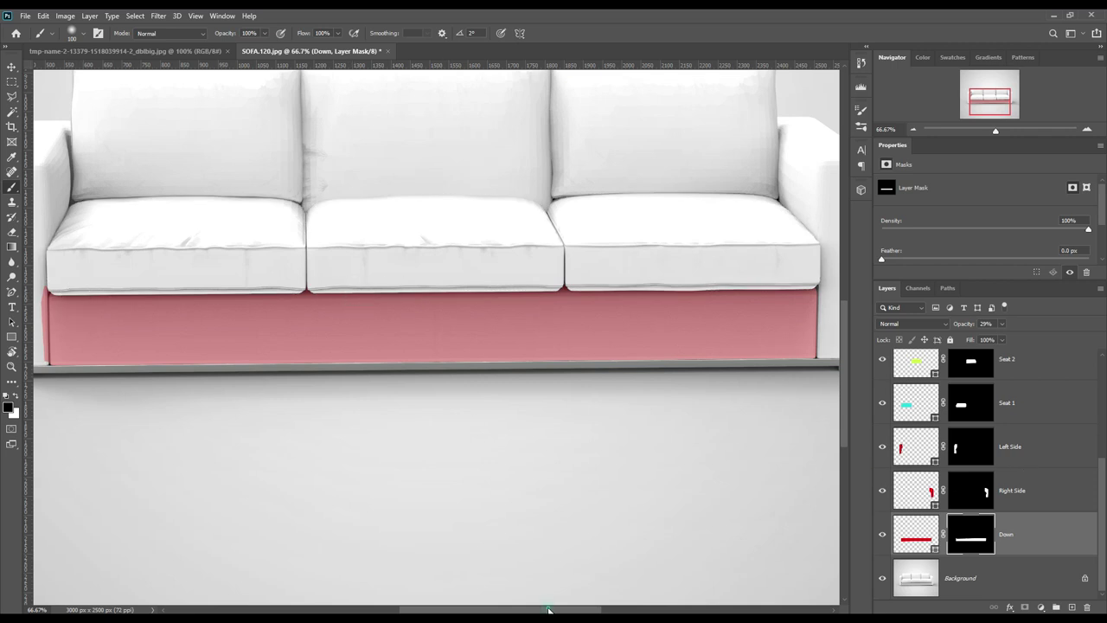
left_click_drag(548, 610, 516, 611)
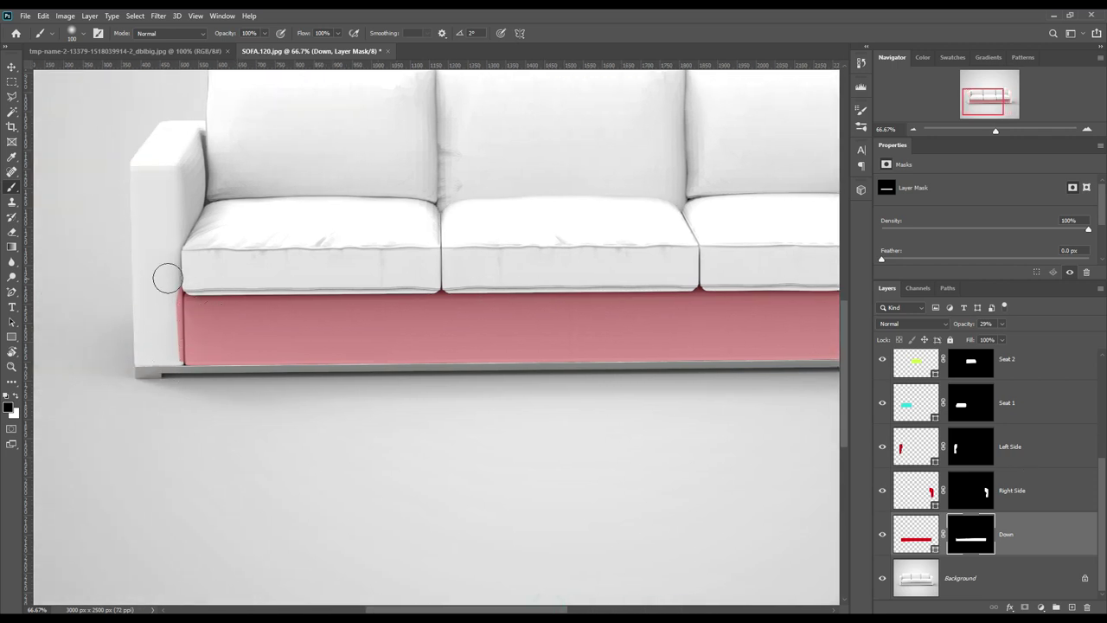
Step: Remove the Down overlay spilling onto the left armrest, then deselect
left_click(958, 448, "ctrl")
left_click(979, 536)
left_click_drag(179, 278, 179, 377)
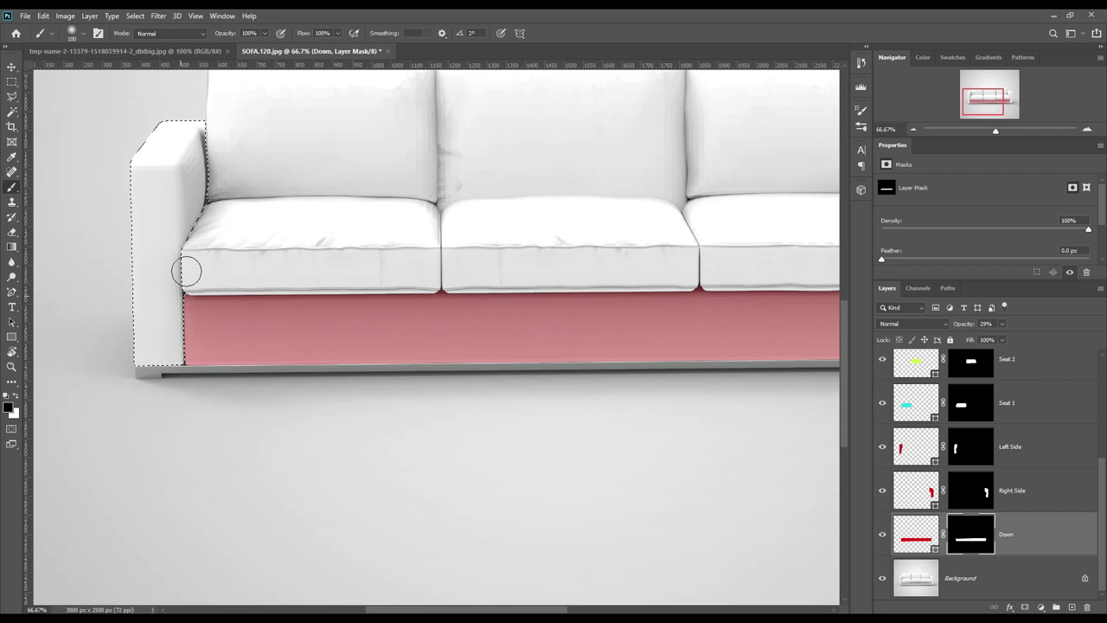
key("ctrl+d")
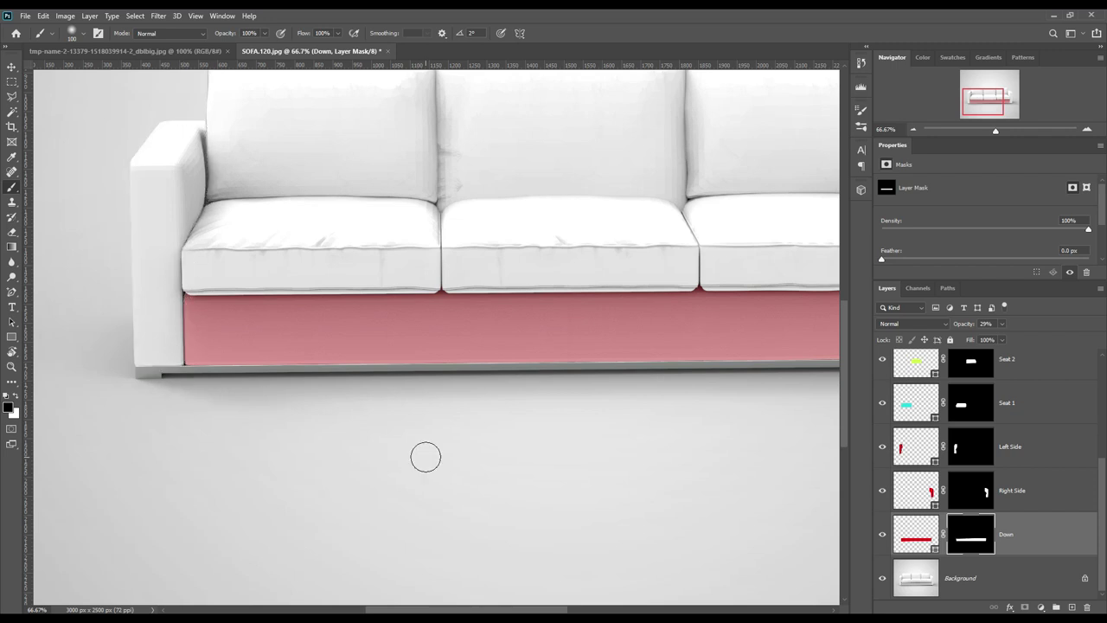
Step: Set the Down layer to 0% opacity and reselect Background
left_click(10, 67)
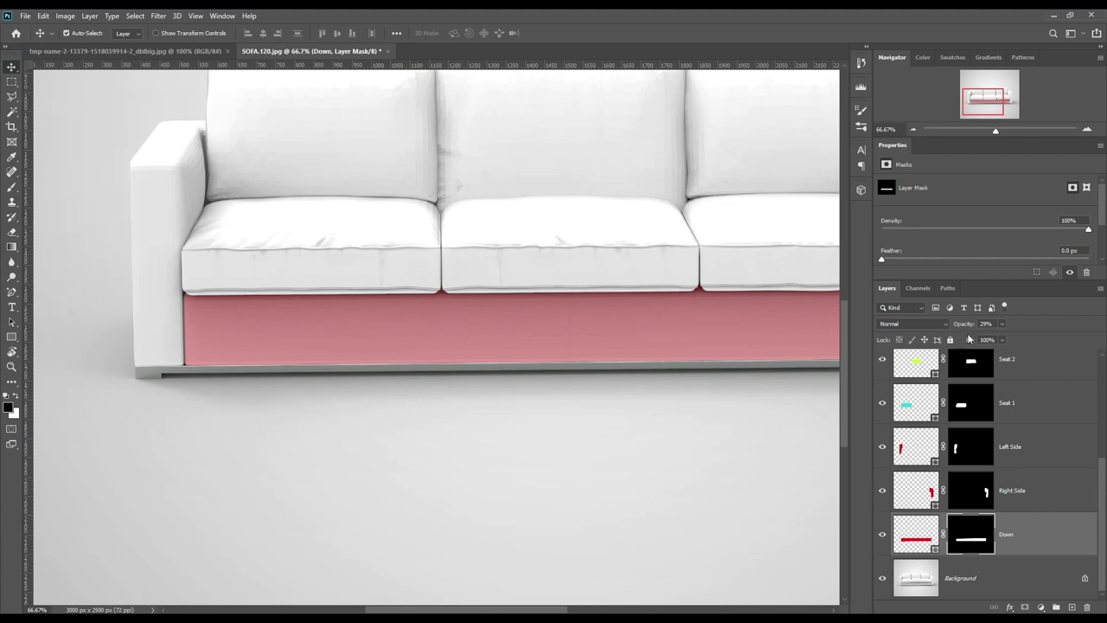
left_click_drag(973, 323, 796, 346)
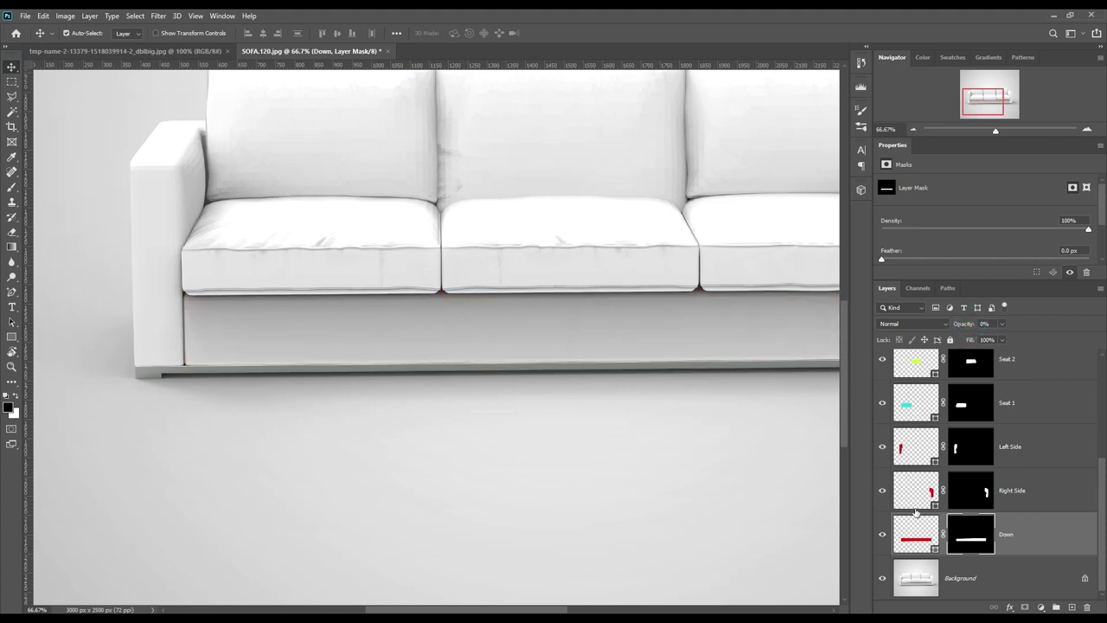
left_click(1017, 567)
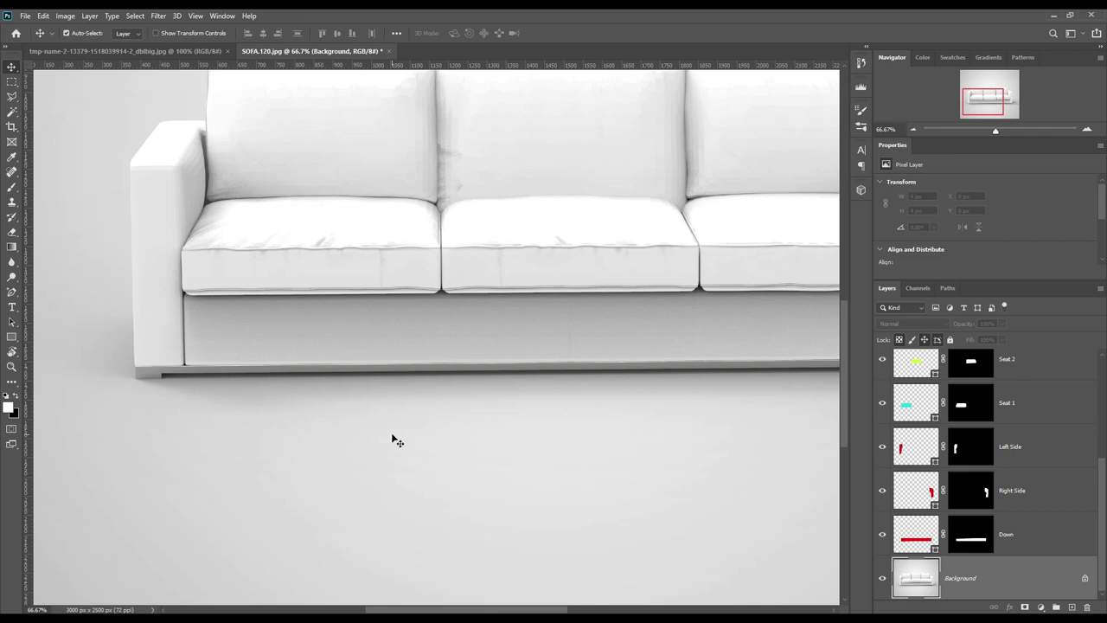
Step: Zoom in on the sofa base's left end and choose the Pen tool in Shape mode
key("ctrl+plus")
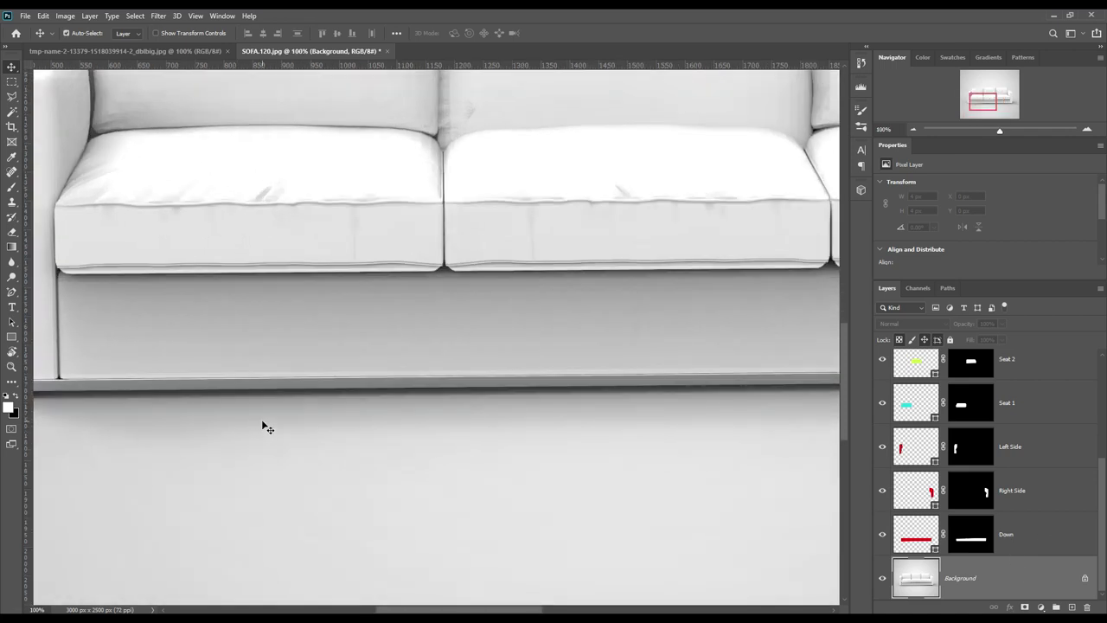
scroll(263, 432, "down", 2)
scroll(509, 612, "left", 3)
scroll(509, 611, "left", 3)
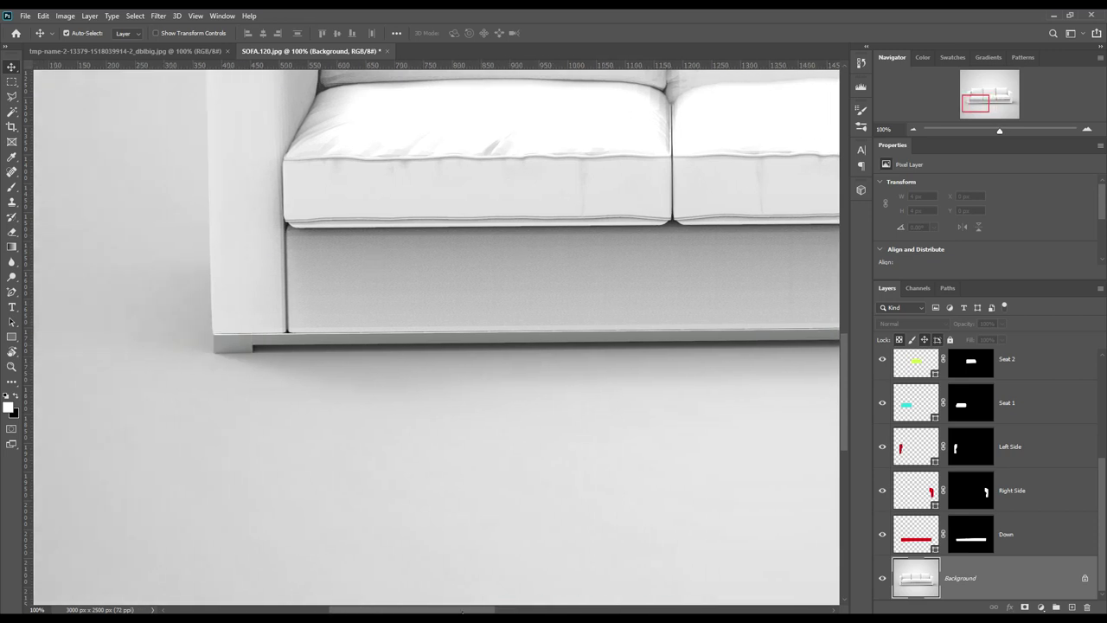
key("ctrl+plus")
scroll(313, 483, "down", 1)
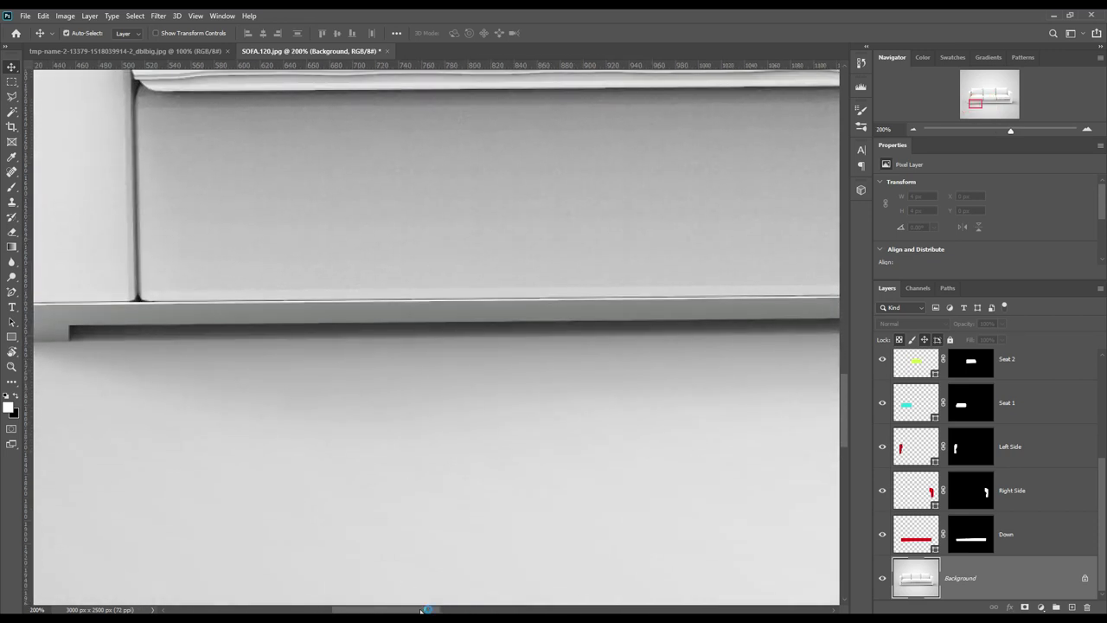
left_click_drag(421, 611, 393, 611)
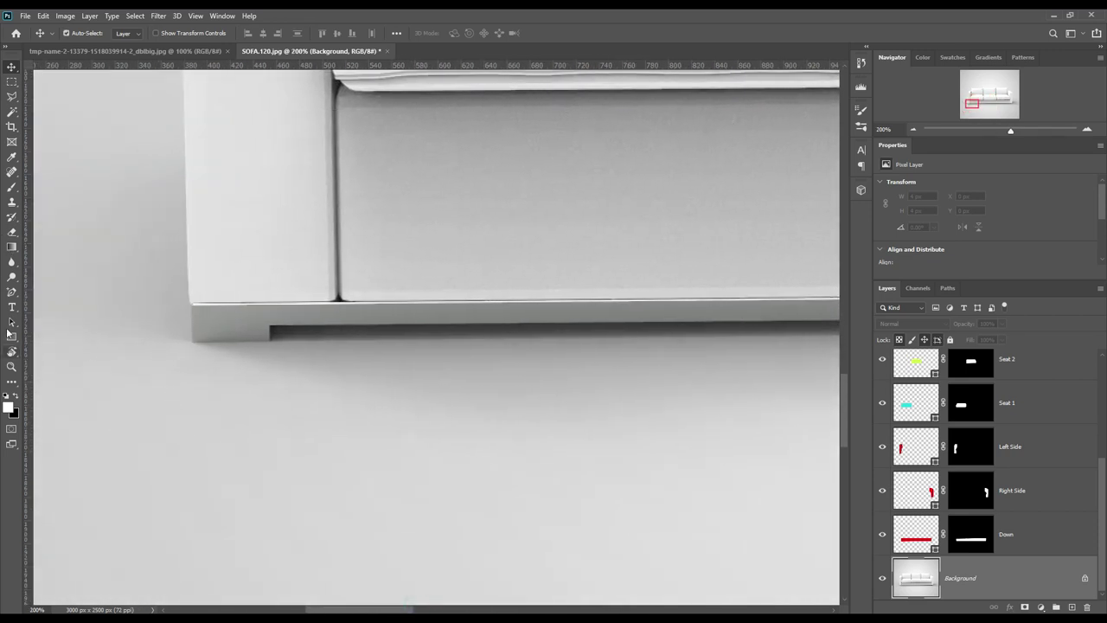
left_click(11, 291)
left_click(38, 294)
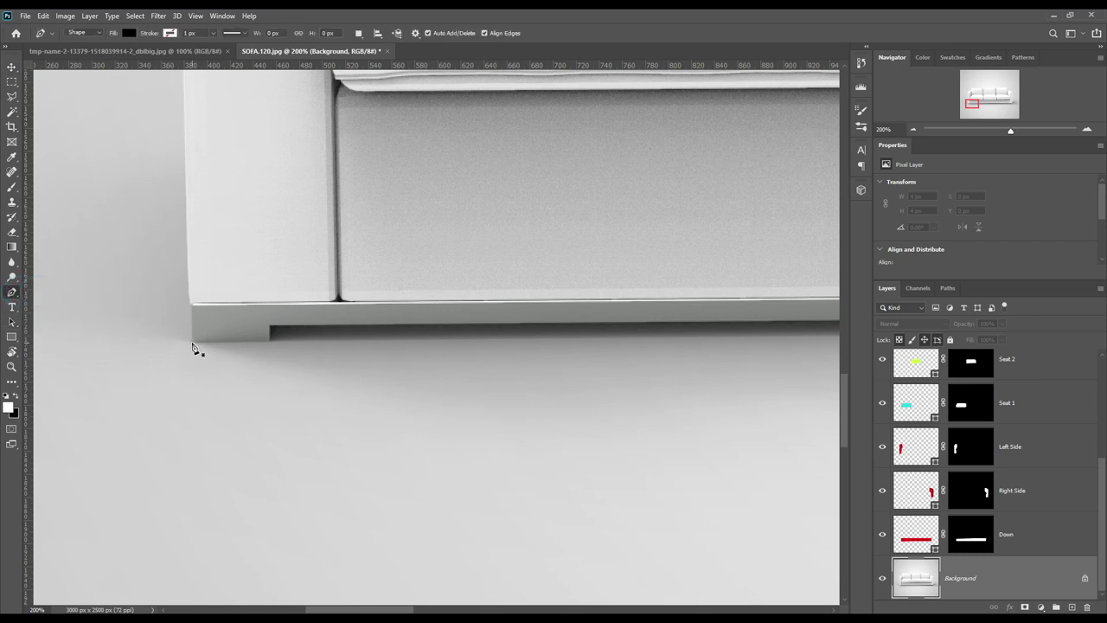
Step: Outline the metal base rail as a new Shape 1 at 0% opacity
left_click(192, 304)
left_click_drag(383, 610, 682, 609)
left_click(544, 279)
left_click(544, 318)
key("0")
key("0")
left_click_drag(484, 365, 683, 445)
left_click(290, 385)
key("shift+p")
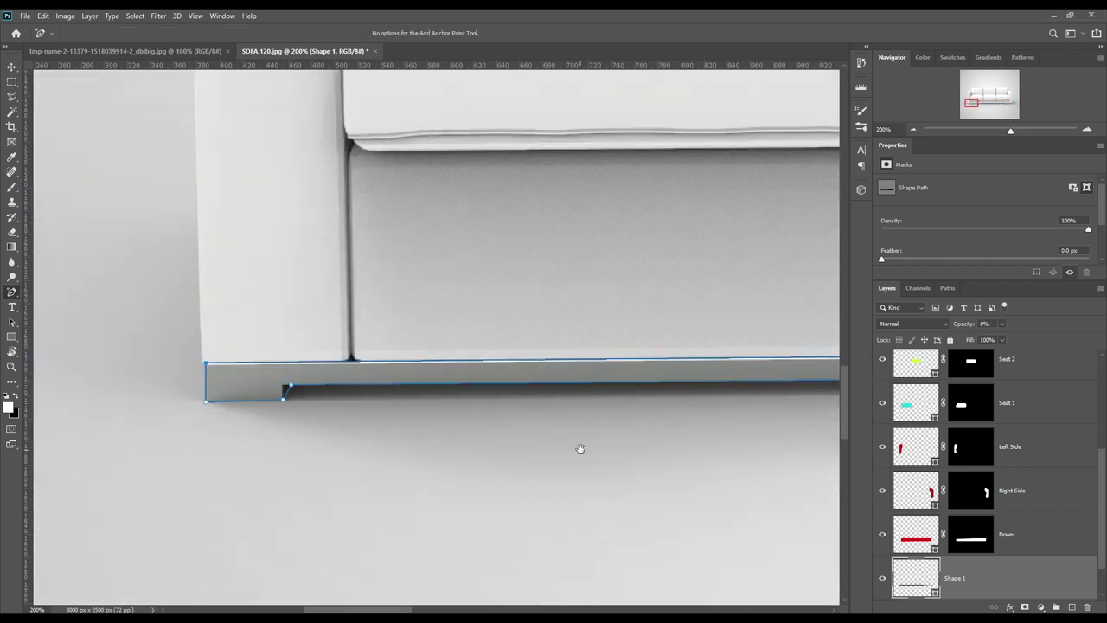
Step: Open Shape 1's fill colour settings
scroll(579, 448, "down", 1)
scroll(306, 456, "up", 2)
scroll(364, 447, "down", 1)
scroll(651, 466, "down", 1)
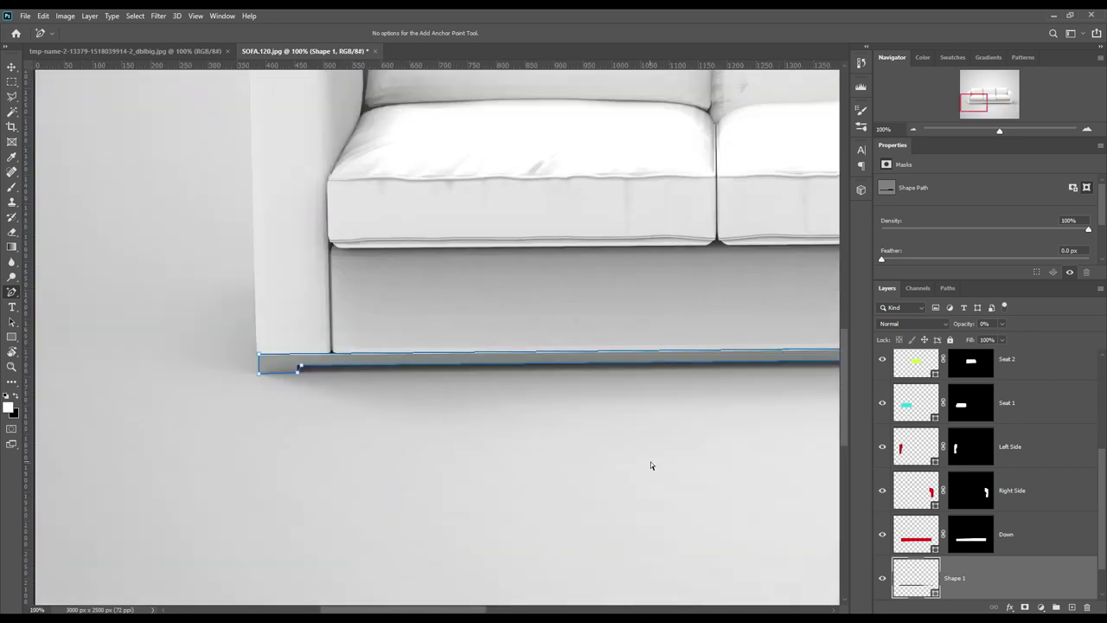
scroll(651, 466, "down", 1)
scroll(397, 473, "down", 1)
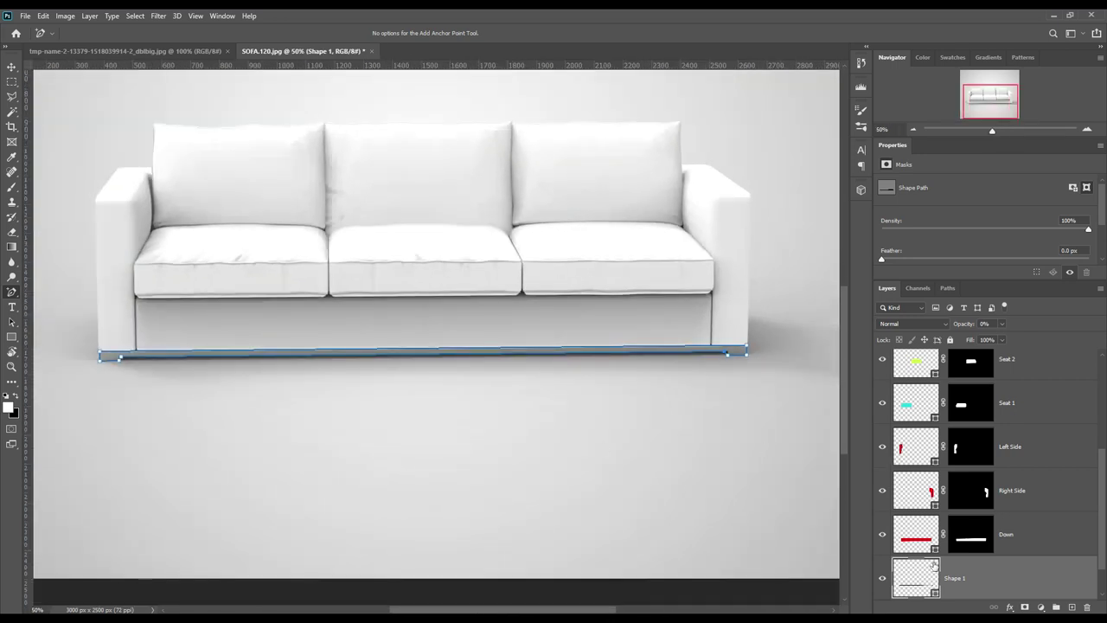
double_click(934, 593)
Step: Give the rail shape a red fill at 45% opacity
left_click(879, 302)
left_click(996, 284)
mouse_move(958, 324)
left_mouse_down()
mouse_move(974, 329)
mouse_move(1060, 557)
left_mouse_up()
Step: Select the Down and armrest mask areas and add a layer mask to Shape 1
left_click(1065, 492)
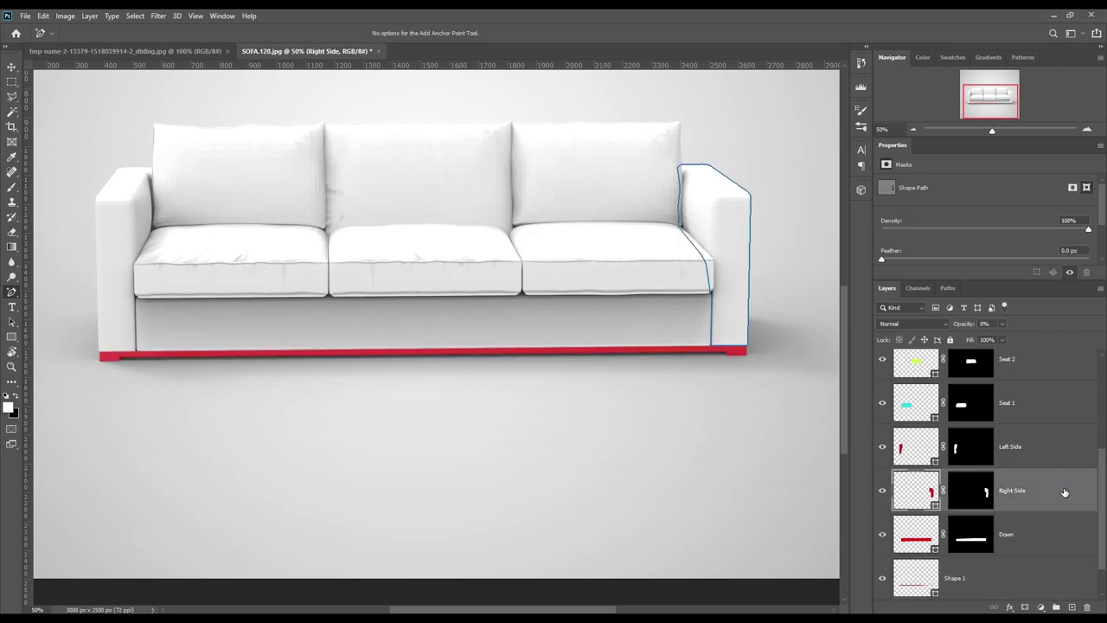
left_click(973, 541, "ctrl")
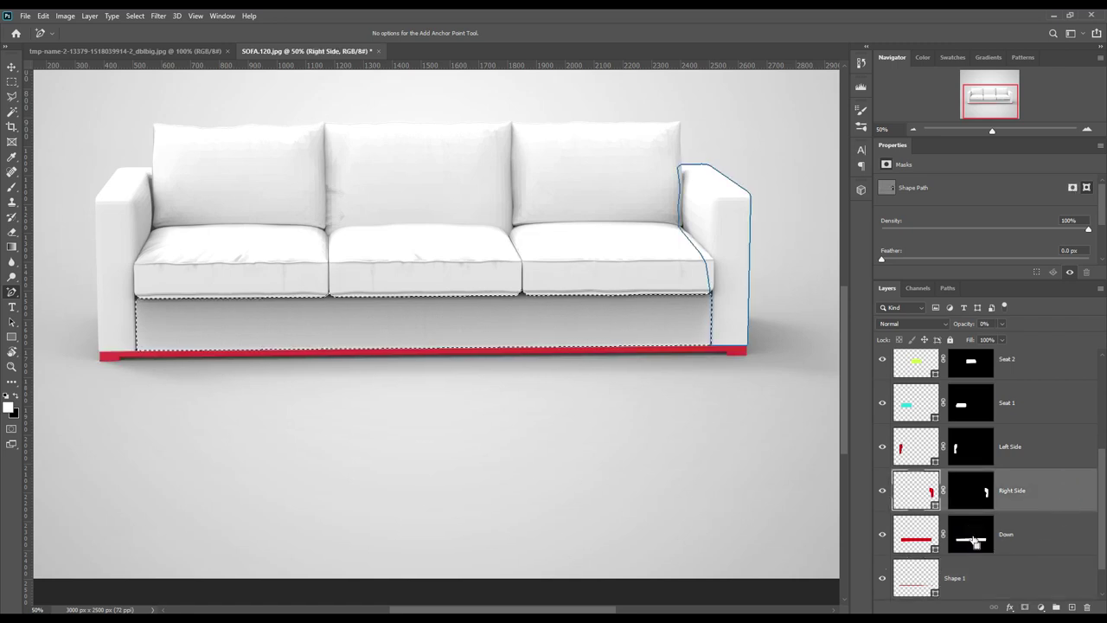
left_click(958, 458, "ctrl+shift")
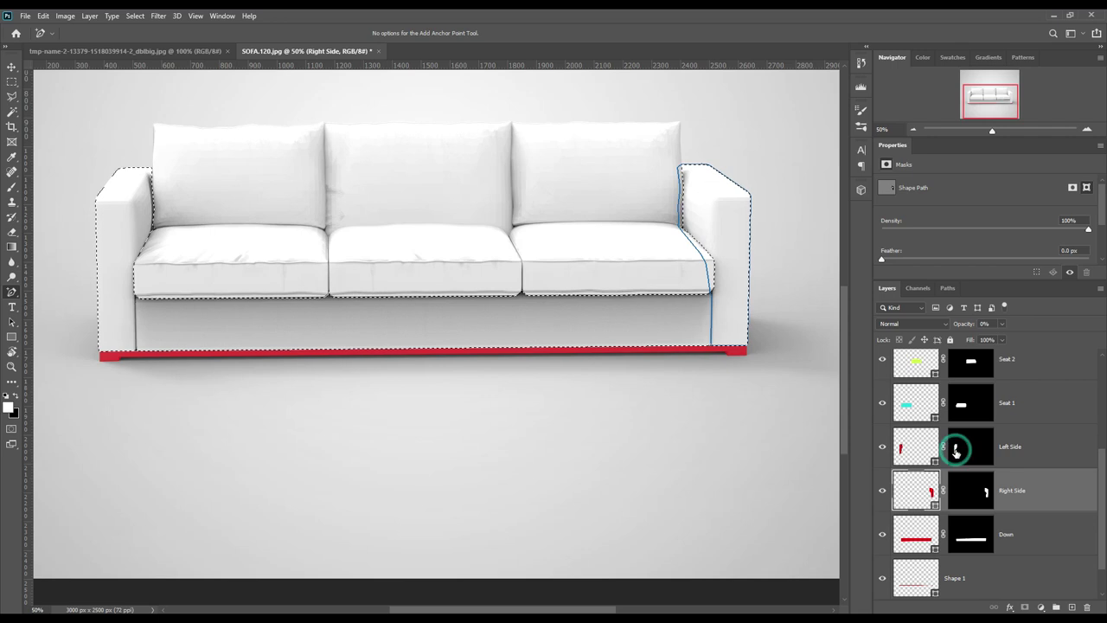
left_click(1008, 575)
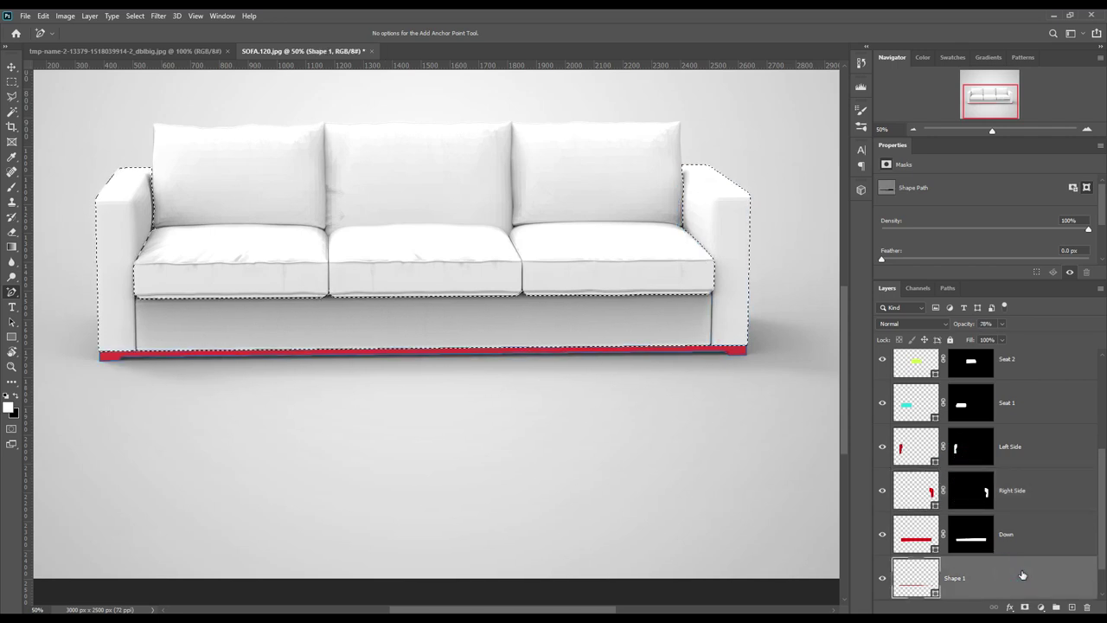
scroll(1011, 579, "down", 1)
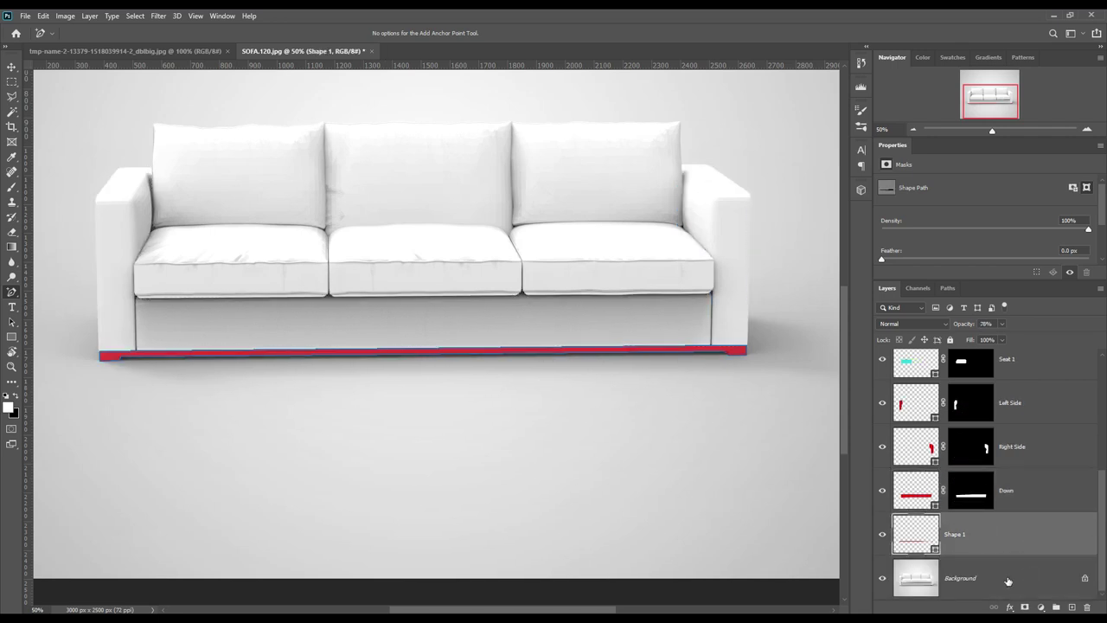
left_click(935, 554, "ctrl")
left_click(1024, 607)
Step: Paint the Shape 1 mask black over the selected sofa base and both arm areas
left_click(1013, 577)
left_click(977, 498, "ctrl")
left_click(984, 454, "ctrl+shift")
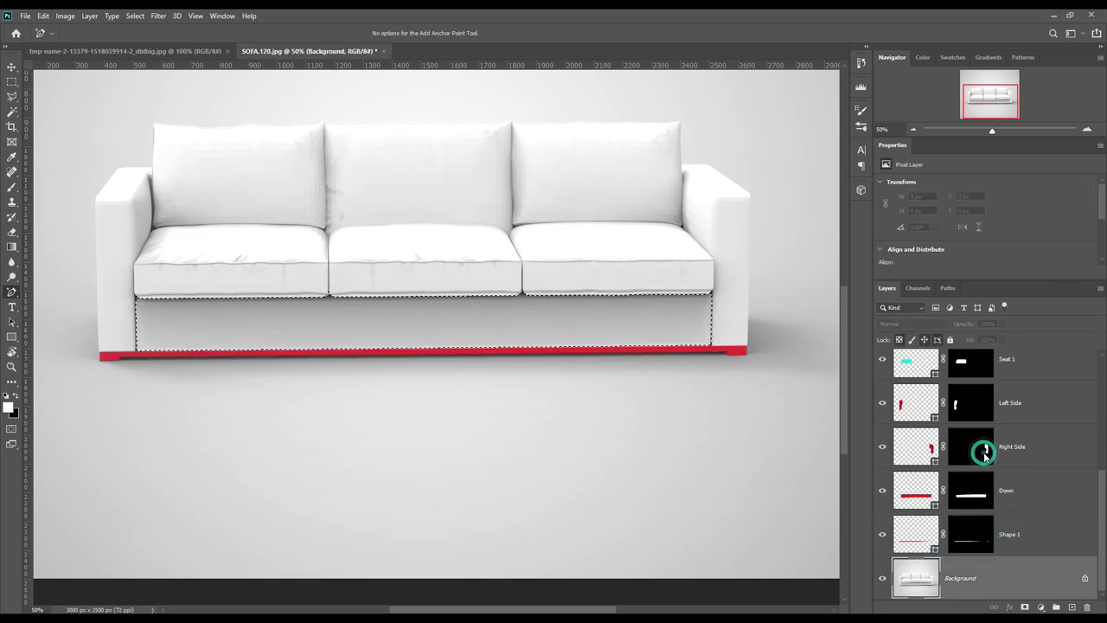
left_click(955, 405, "ctrl+shift")
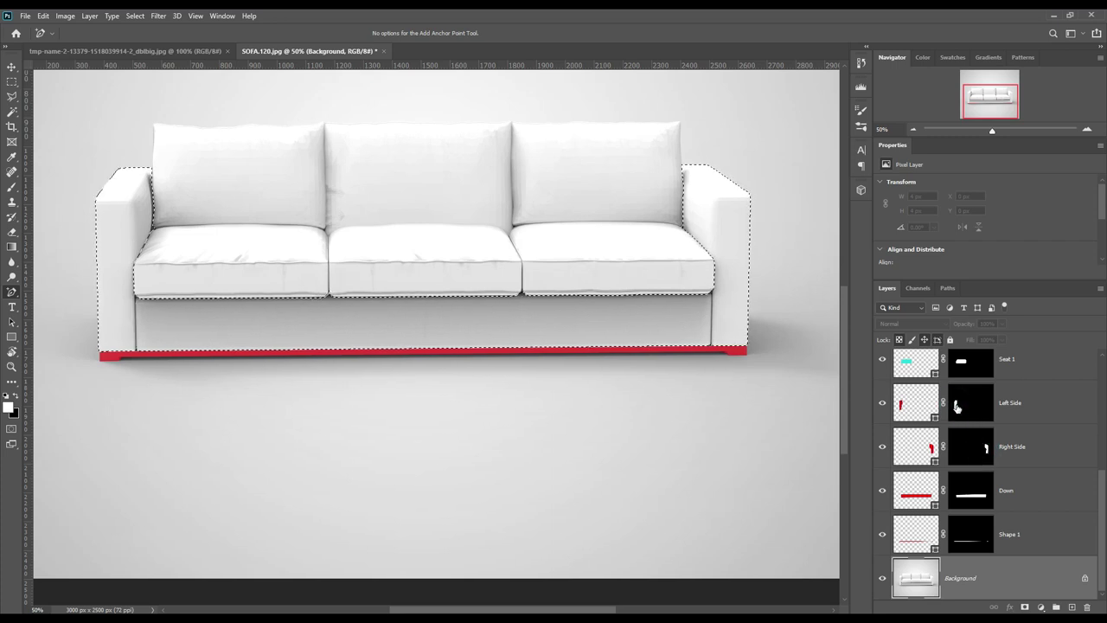
left_click(973, 534)
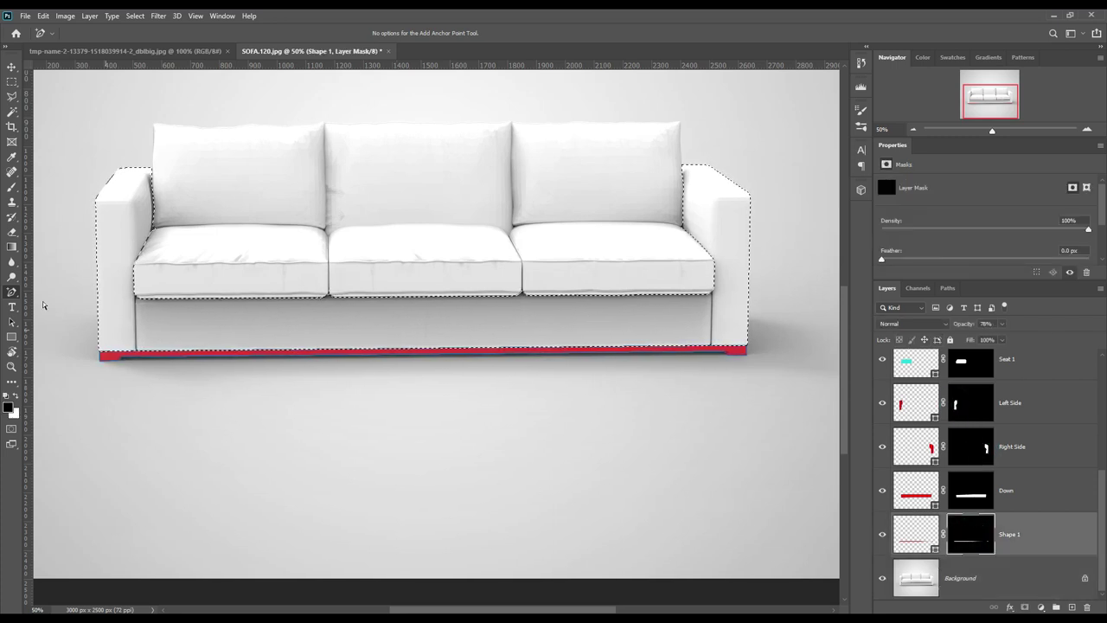
left_click(12, 187)
left_click_drag(99, 347, 184, 347)
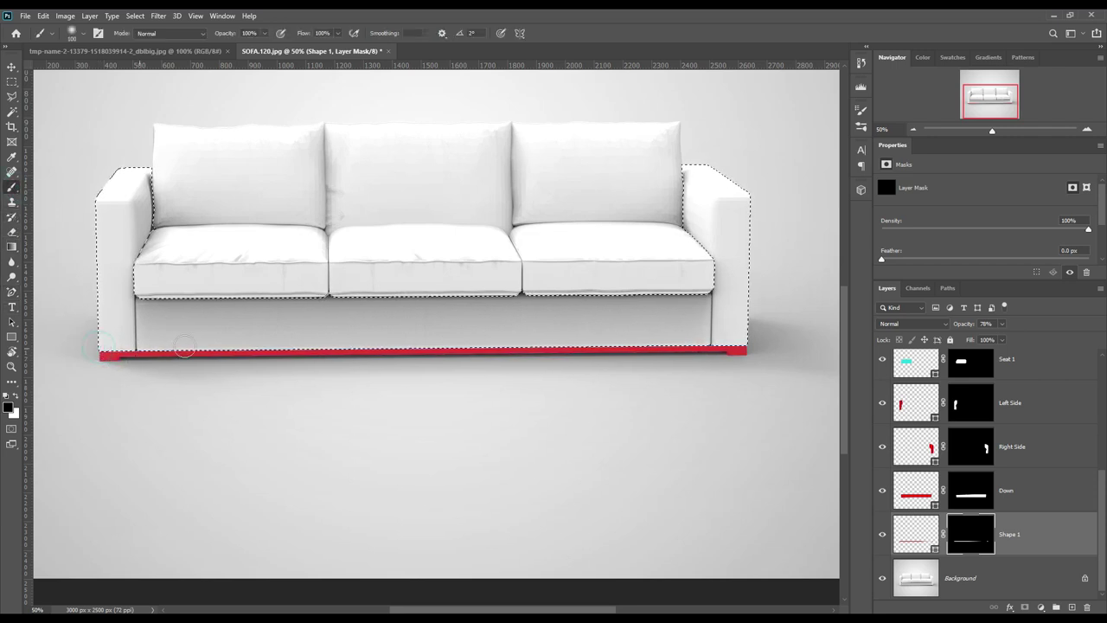
left_click_drag(694, 336, 760, 337)
Step: Deselect with Ctrl+D and begin renaming the Shape 1 layer
left_click(12, 67)
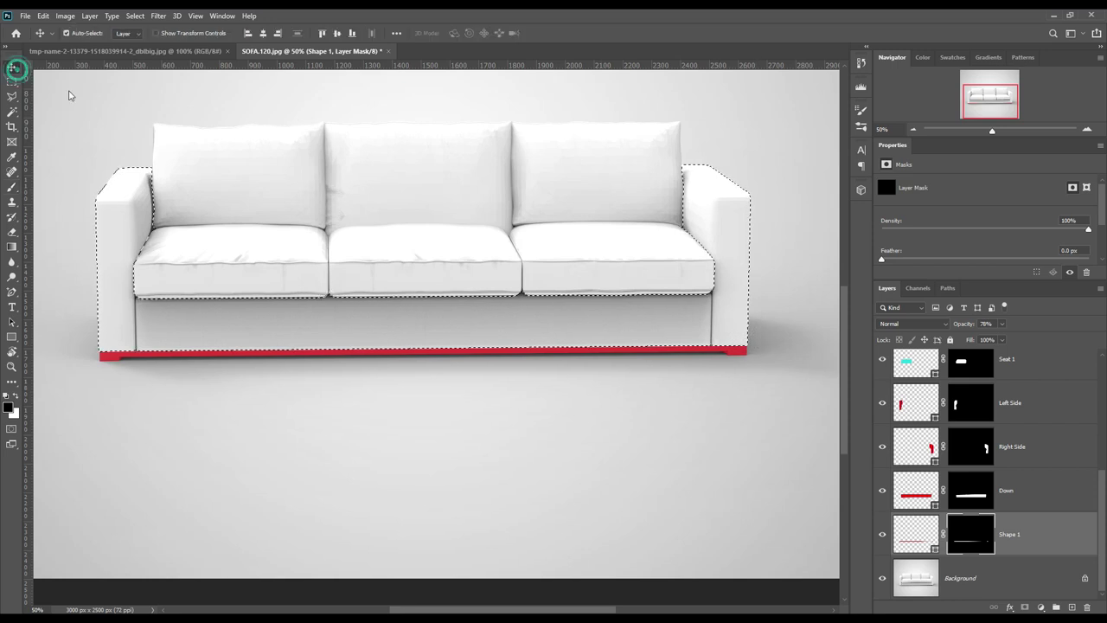
key("ctrl+d")
left_click(576, 424)
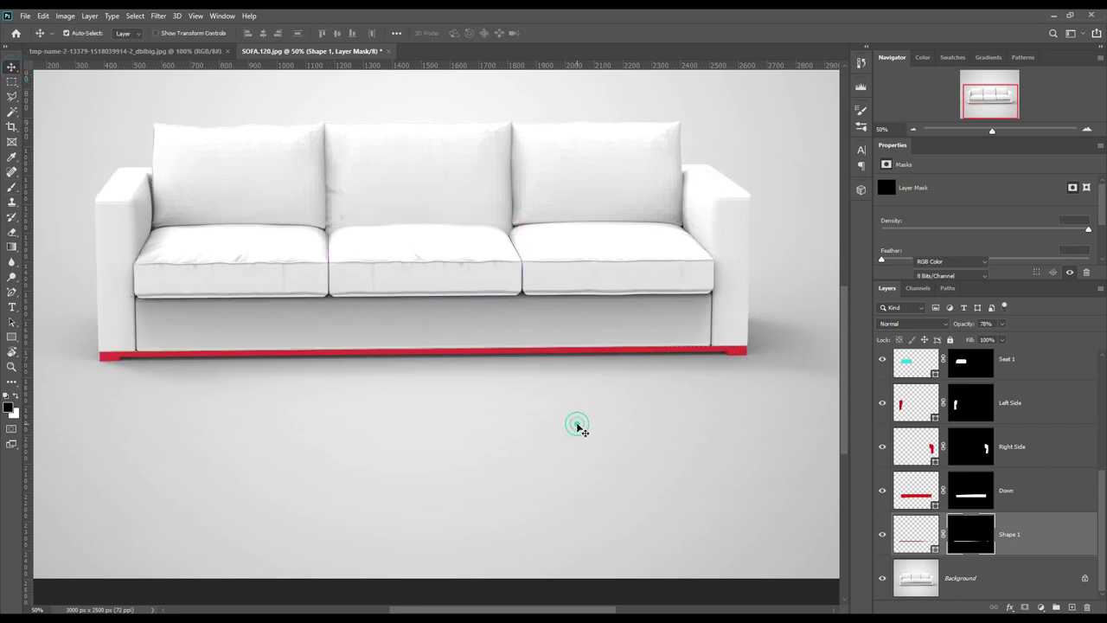
double_click(1010, 533)
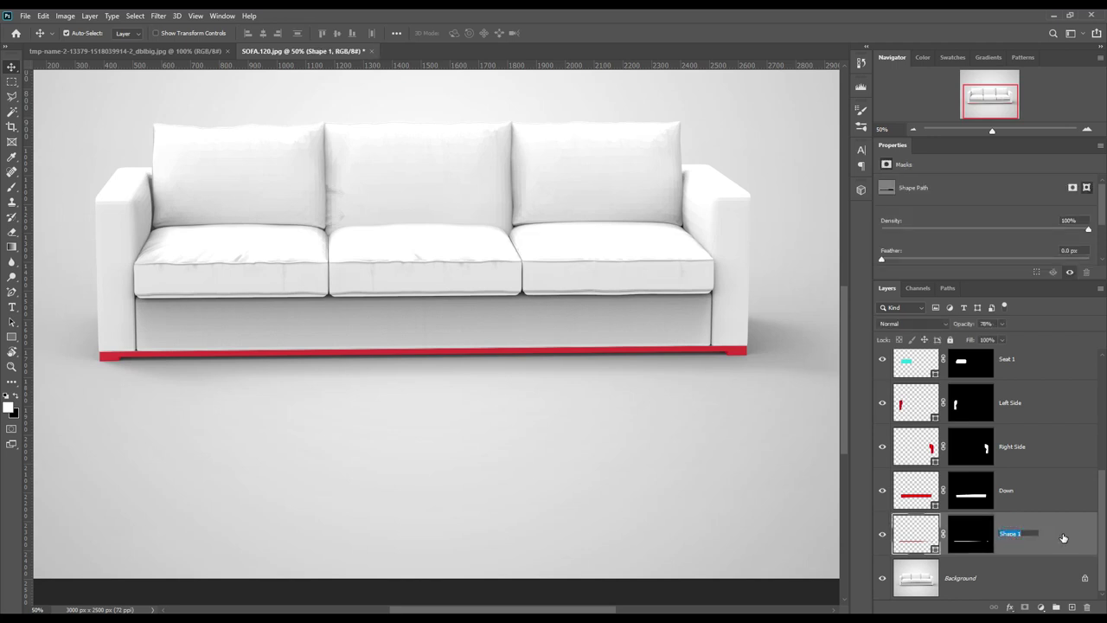
Step: Rename the Shape 1 layer to 'Base'
key("BackSpace")
type("e")
key("Return")
Step: Group all colour-ID layers as 'Object ID', hide the group, and select Background
scroll(1059, 538, "up", 5)
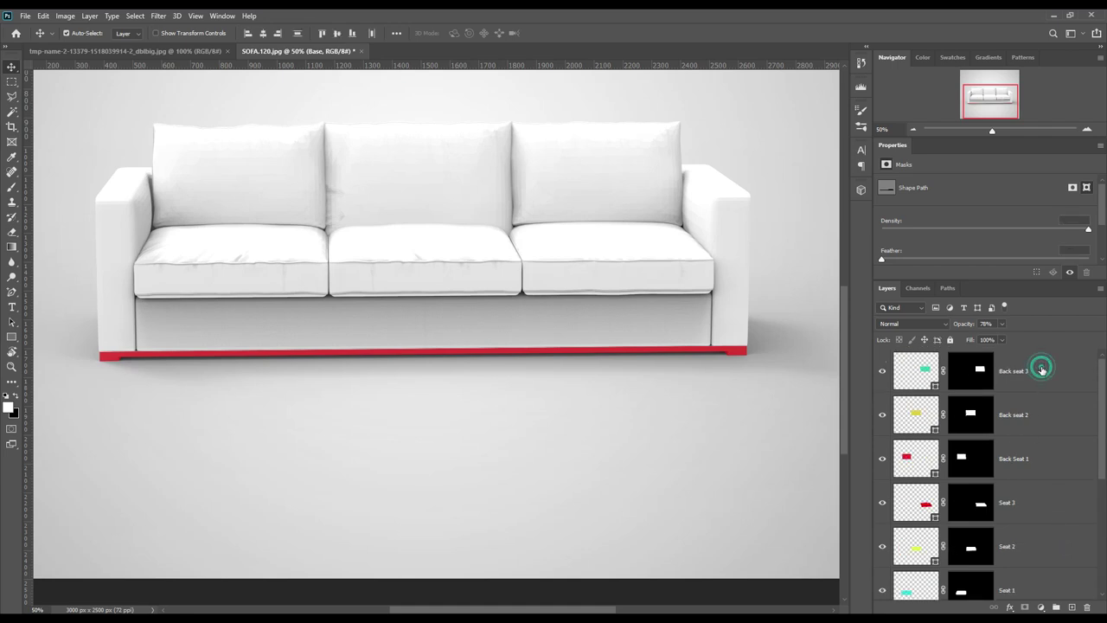
left_click(1041, 370, "shift")
left_click(1055, 608)
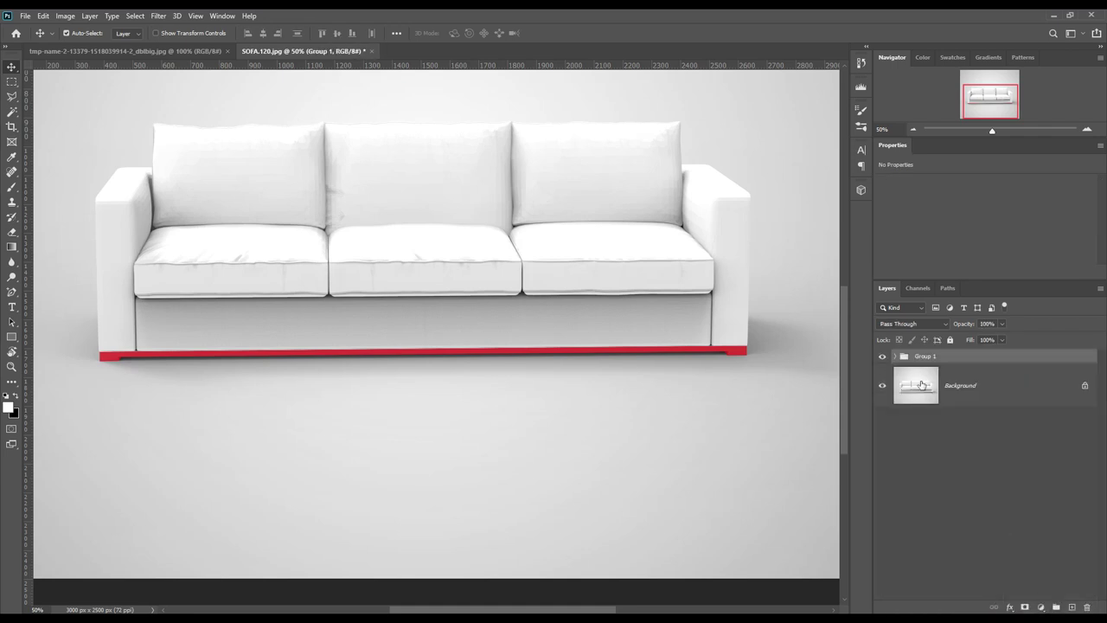
double_click(927, 357)
type("Object ID")
key("Return")
left_click(882, 357)
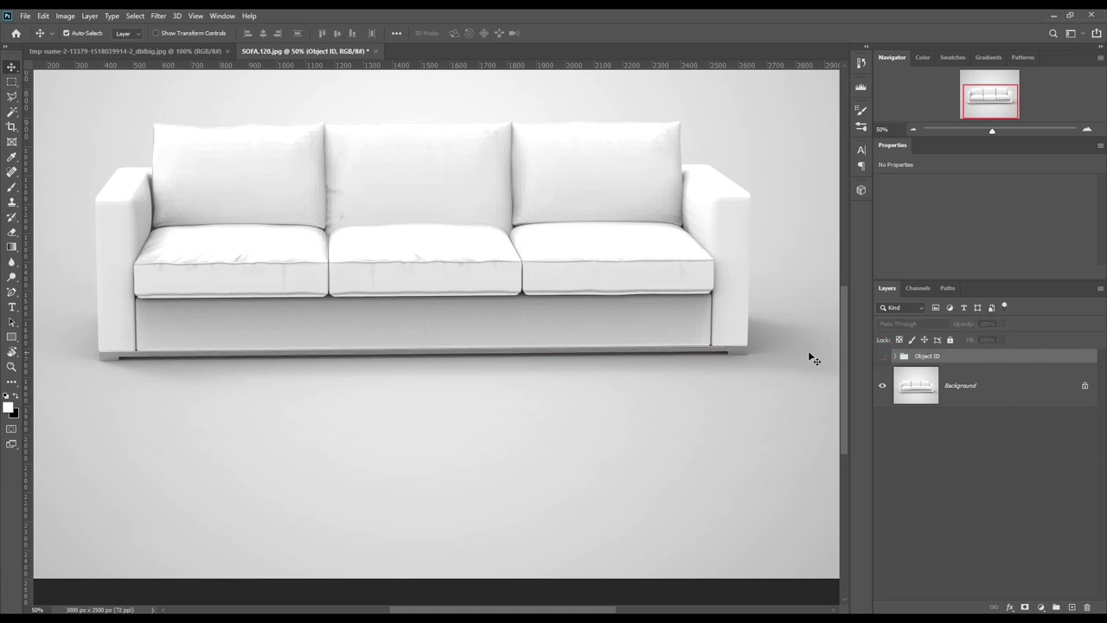
left_click(985, 386)
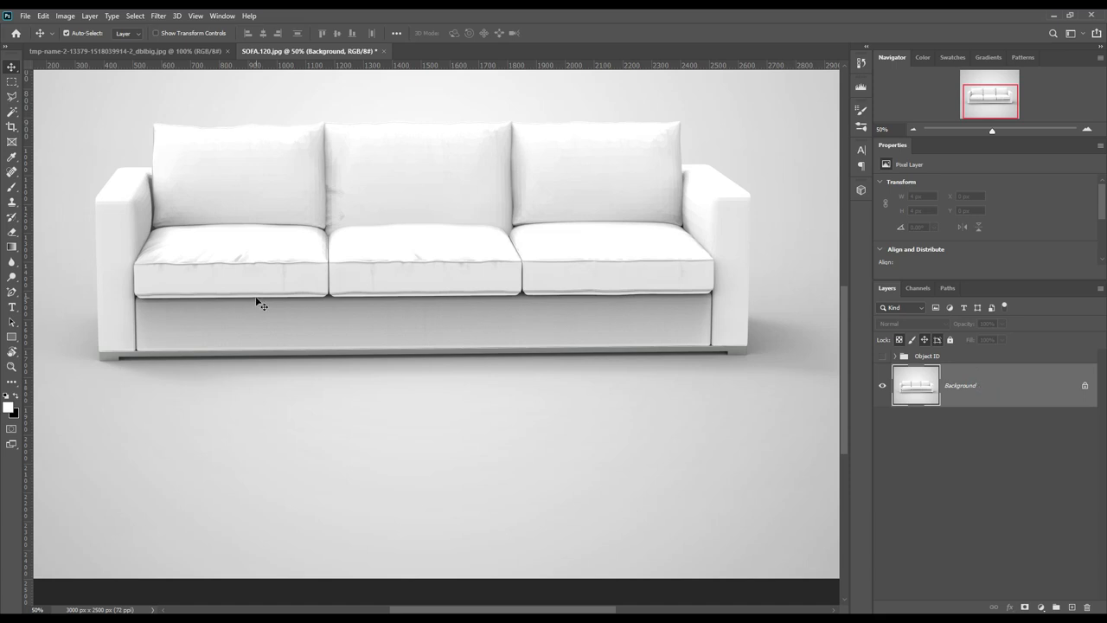
Step: Draw a rectangle over the left back cushion and fill it pure red (ff0000)
left_click(12, 337)
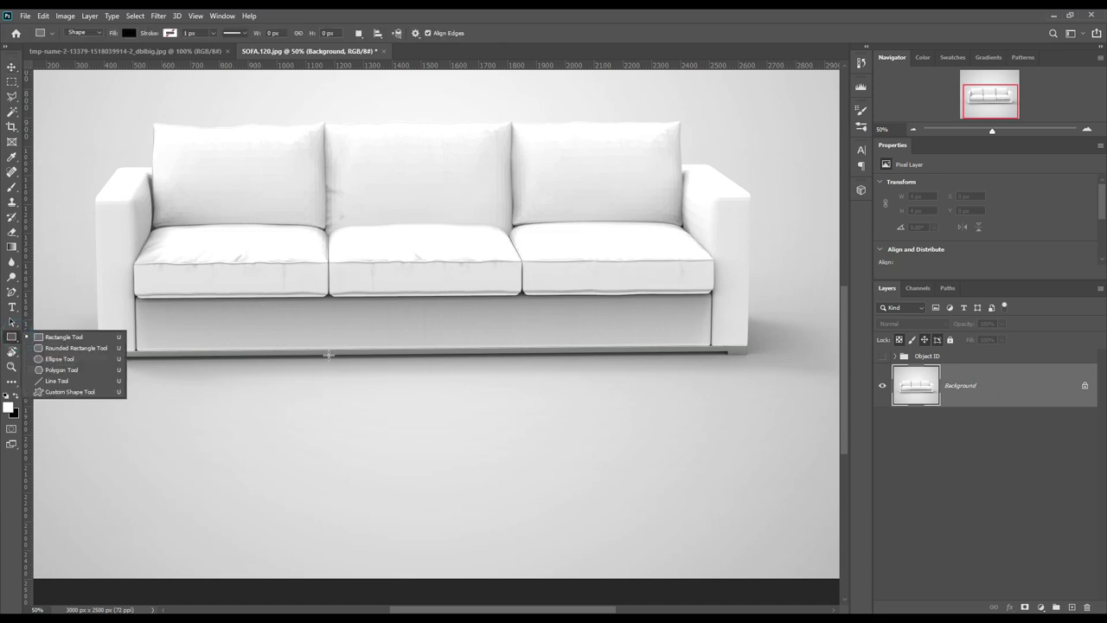
scroll(303, 326, "up", 1)
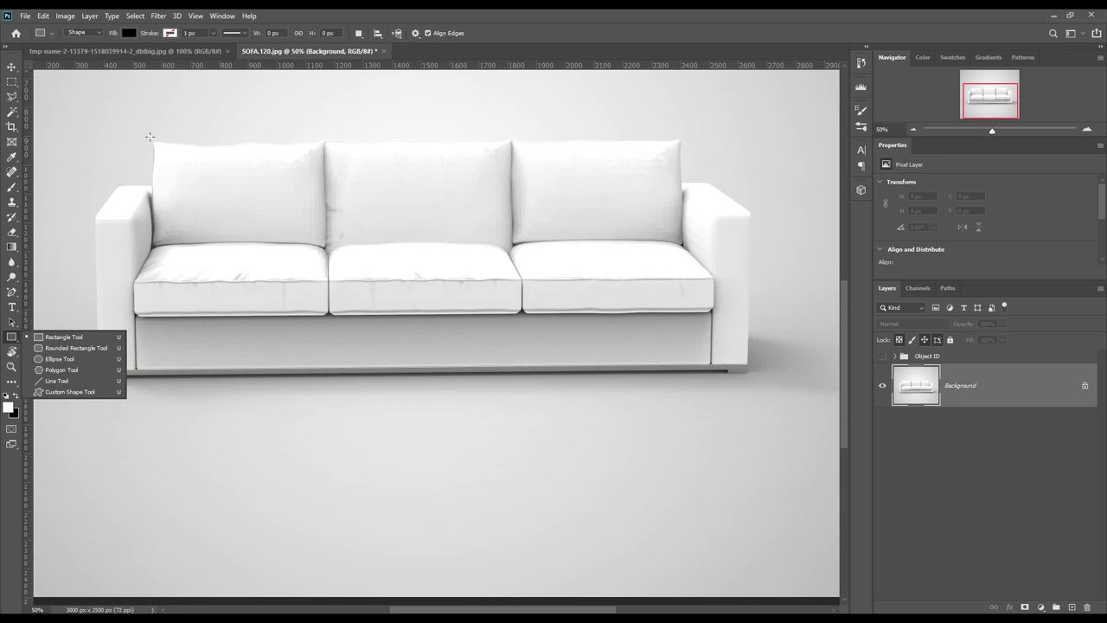
left_click_drag(147, 135, 333, 254)
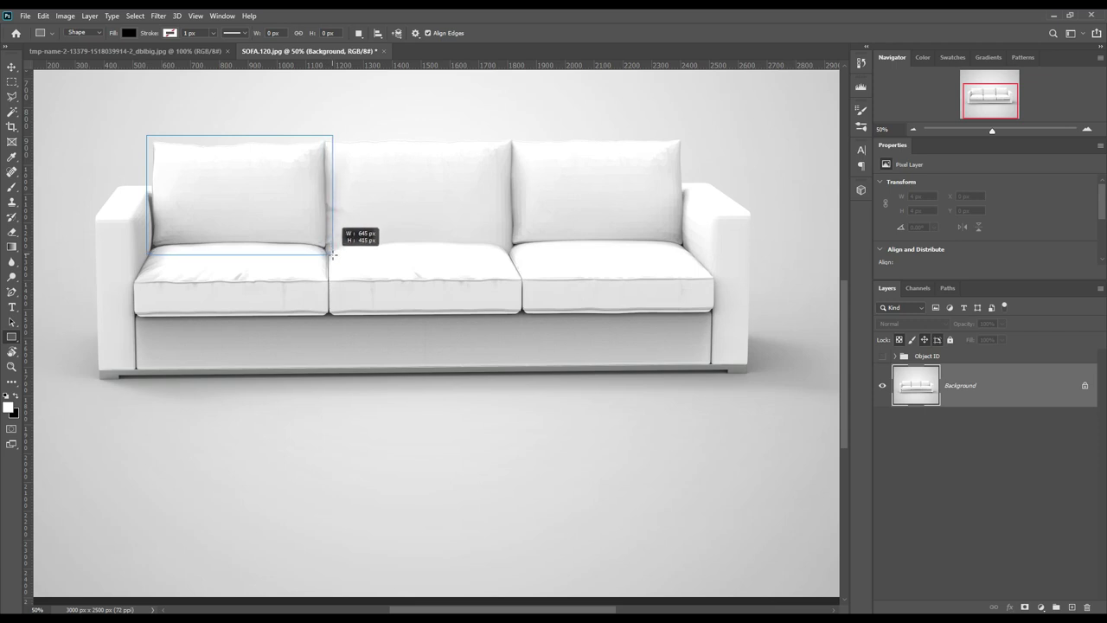
left_click_drag(333, 253, 335, 253)
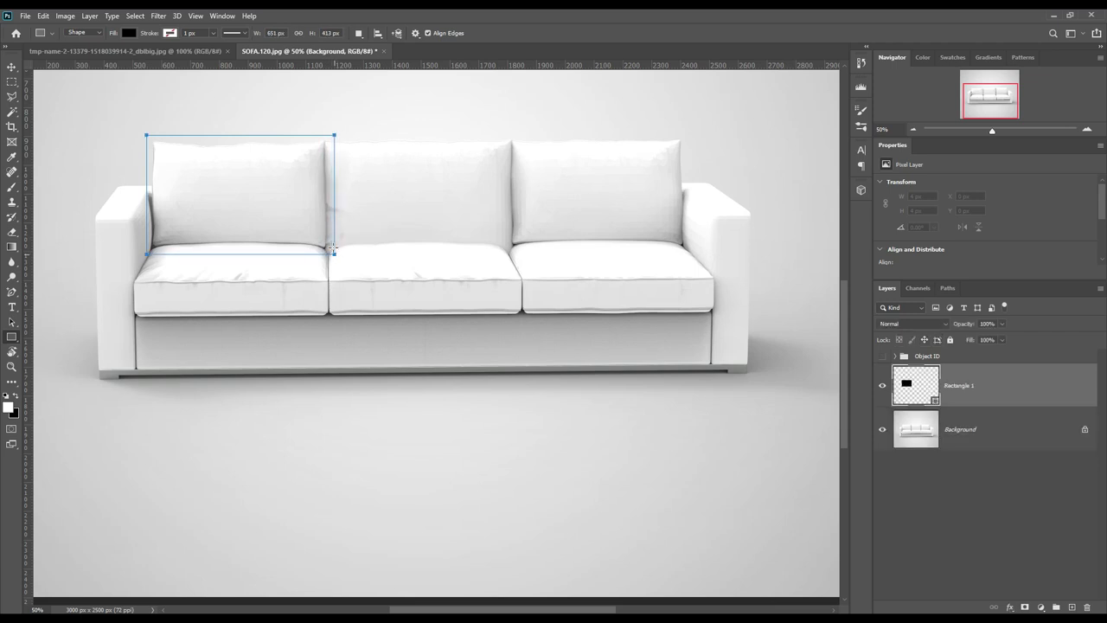
key("v")
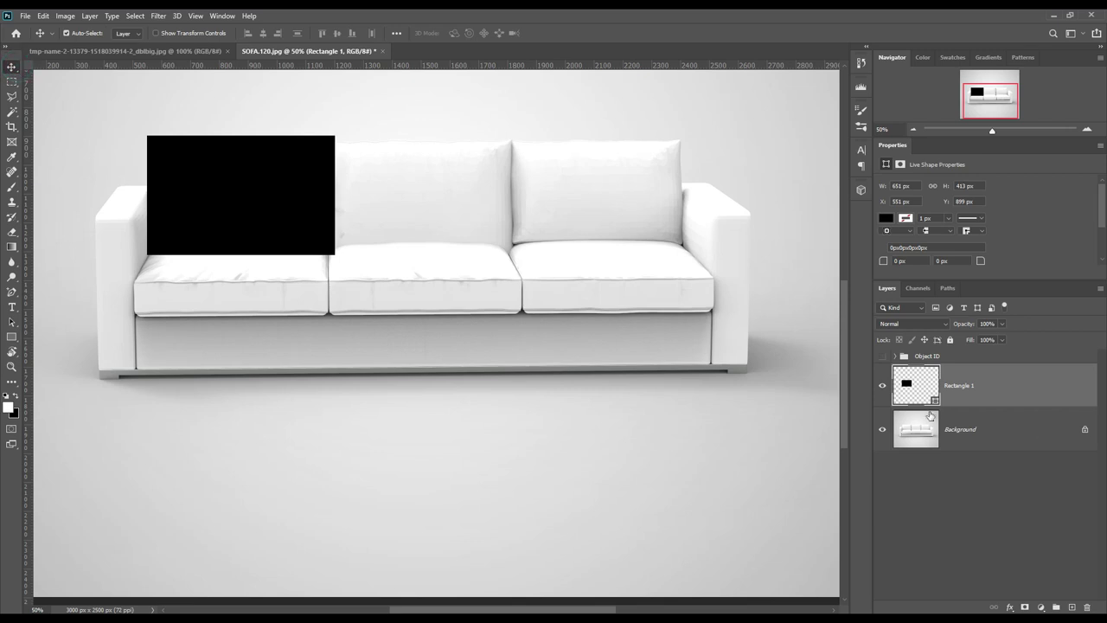
double_click(934, 403)
left_click(884, 316)
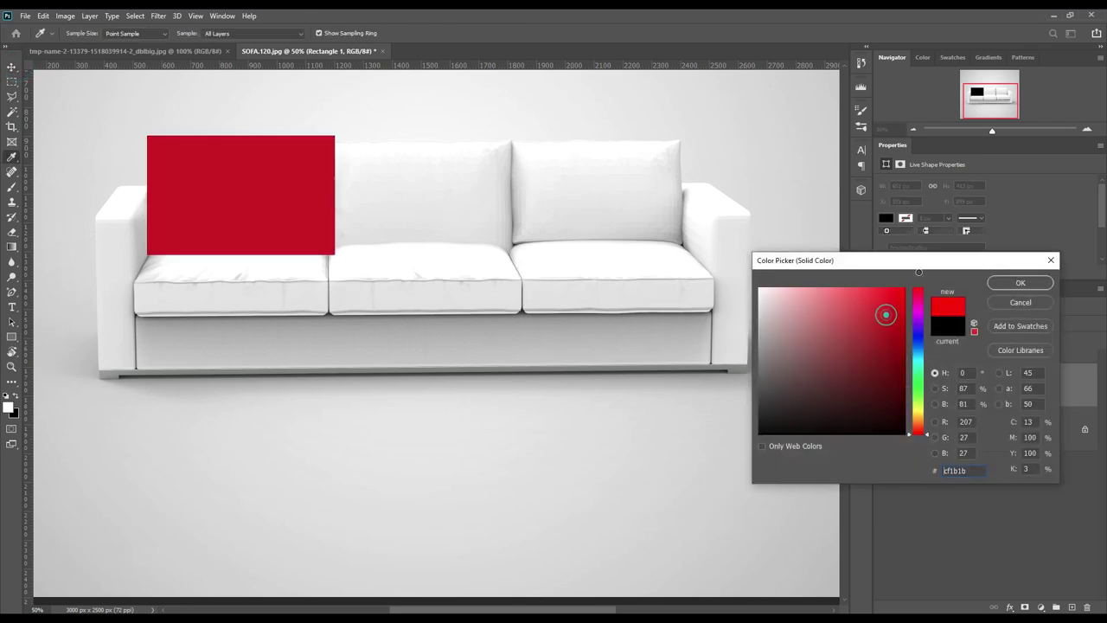
left_click(1018, 282)
left_click(1012, 390)
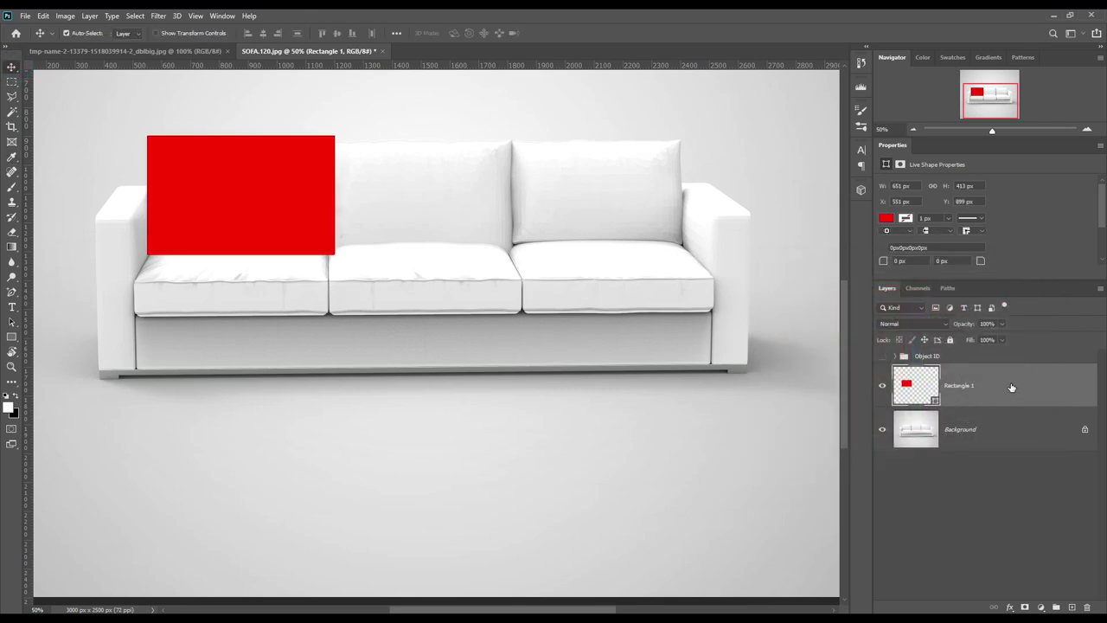
Step: Convert the Rectangle 1 layer into a smart object
right_click(1011, 386)
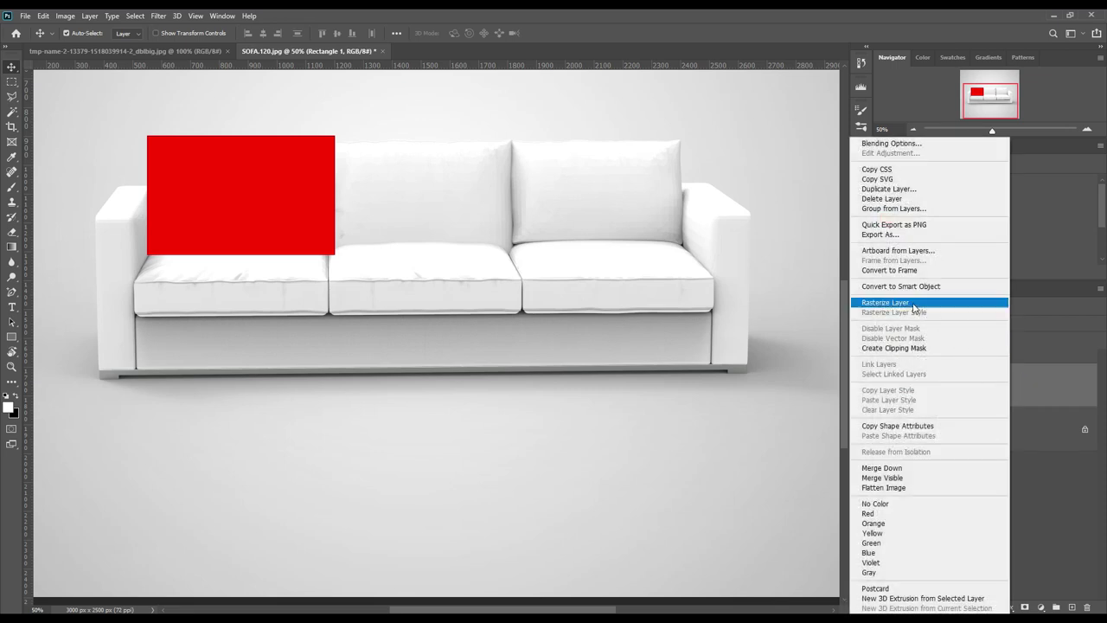
left_click(916, 294)
left_click(1007, 388)
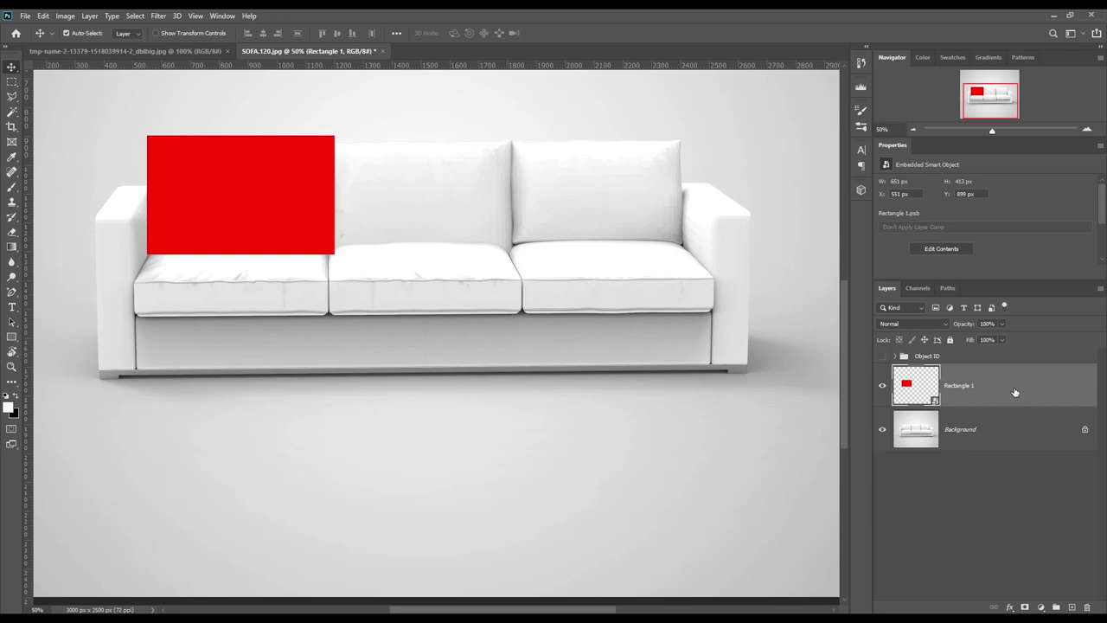
Step: Make five duplicates of the red rectangle smart-object layer
left_click_drag(1032, 391, 1072, 607)
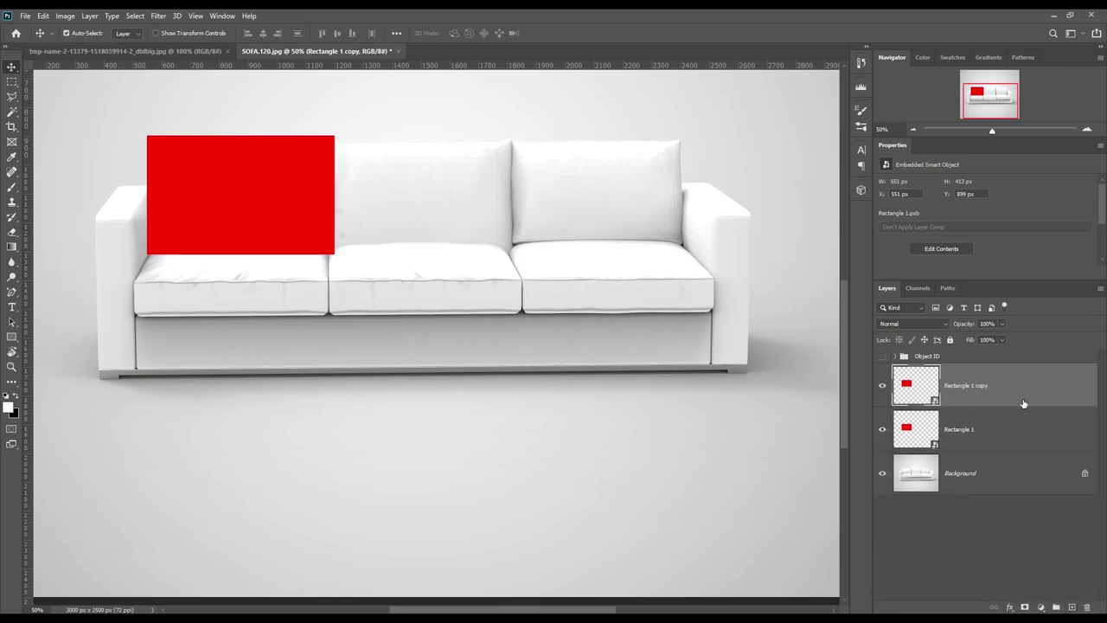
left_click_drag(1025, 402, 1072, 608)
left_click_drag(1017, 407, 1072, 607)
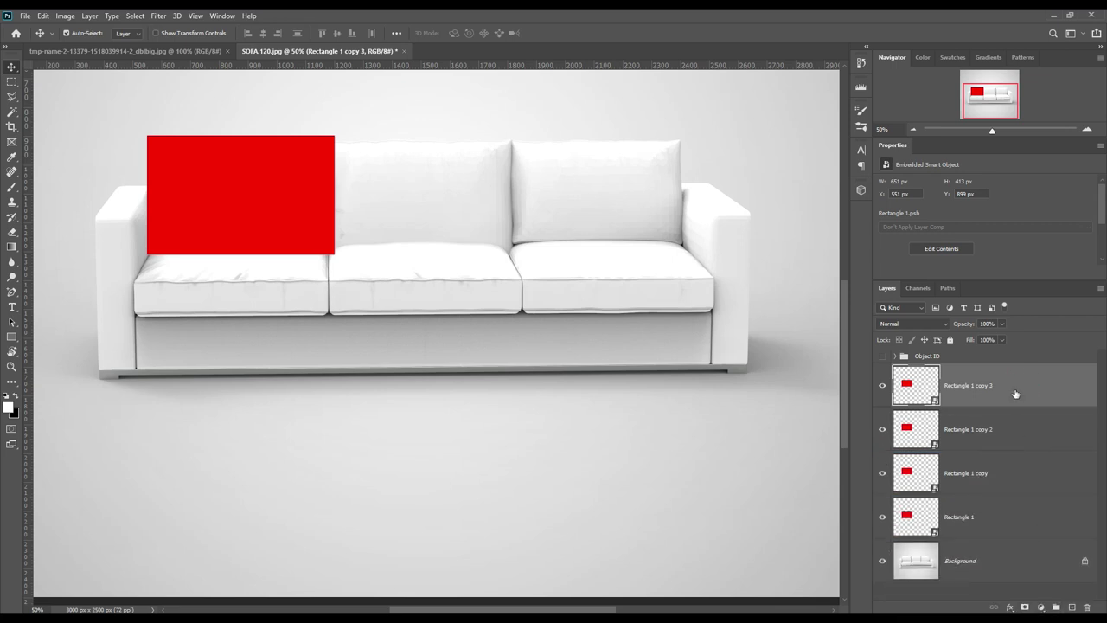
left_click_drag(1015, 394, 1072, 608)
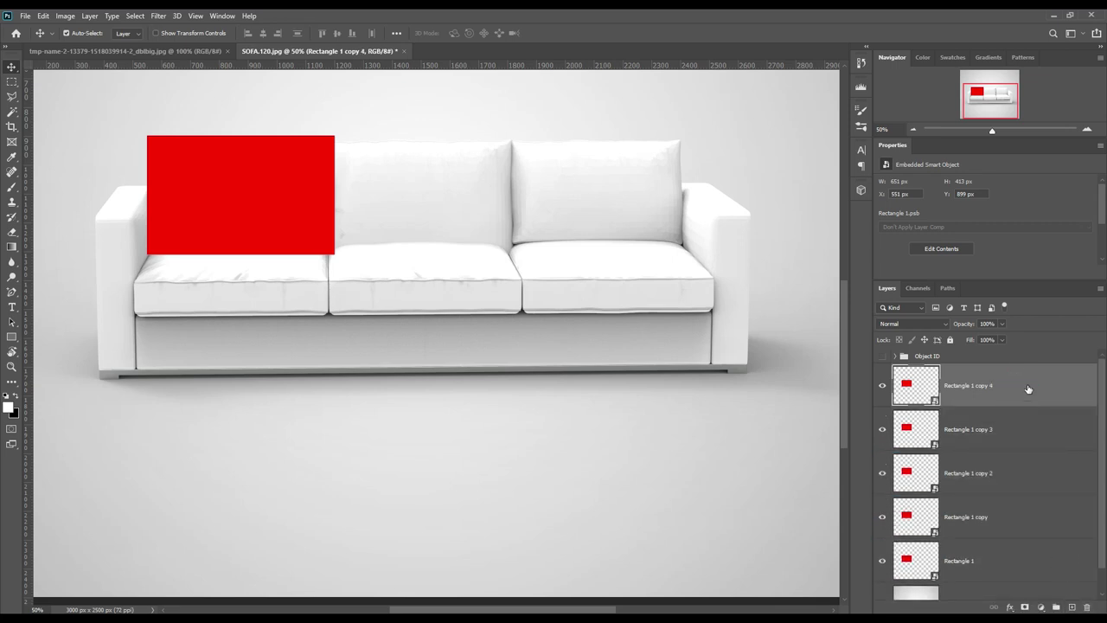
scroll(1049, 531, "down", 1)
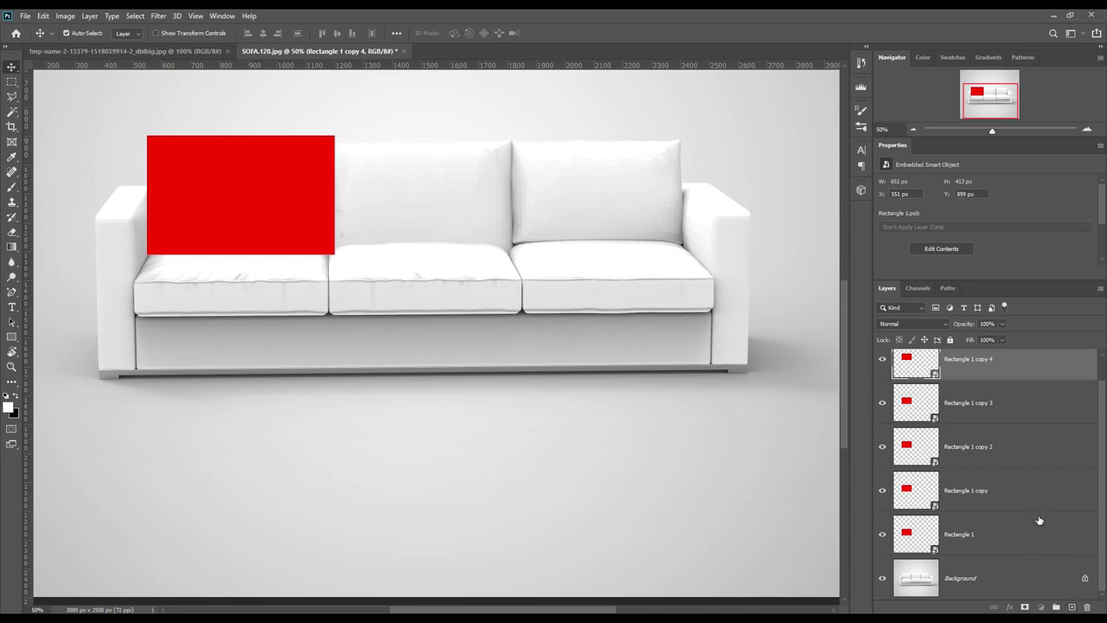
scroll(1039, 520, "up", 1)
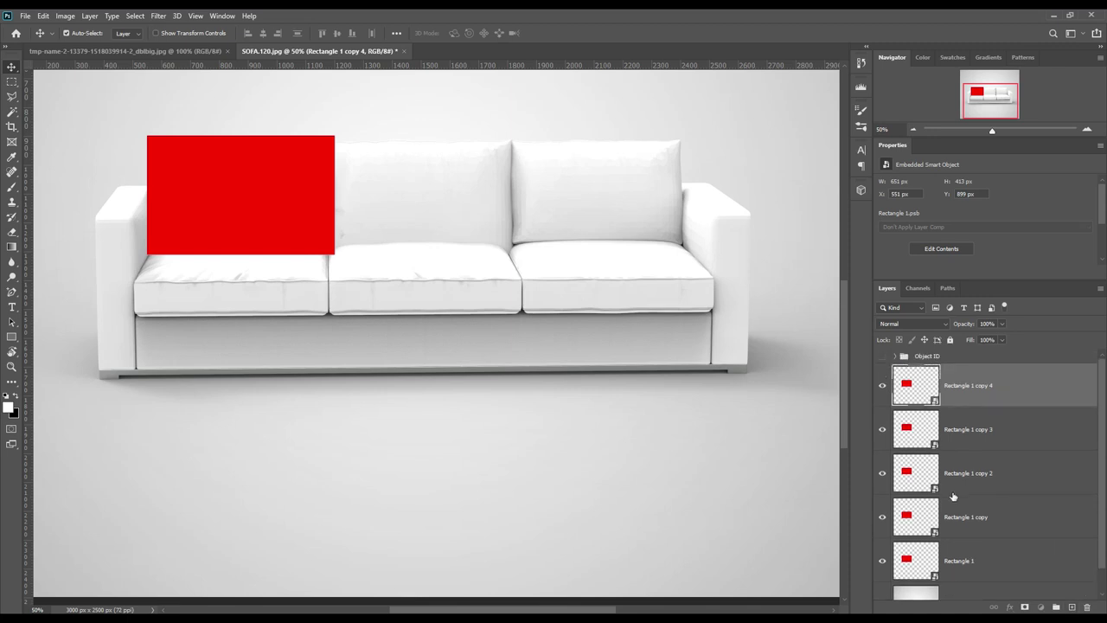
scroll(993, 498, "down", 1)
key("ctrl+j")
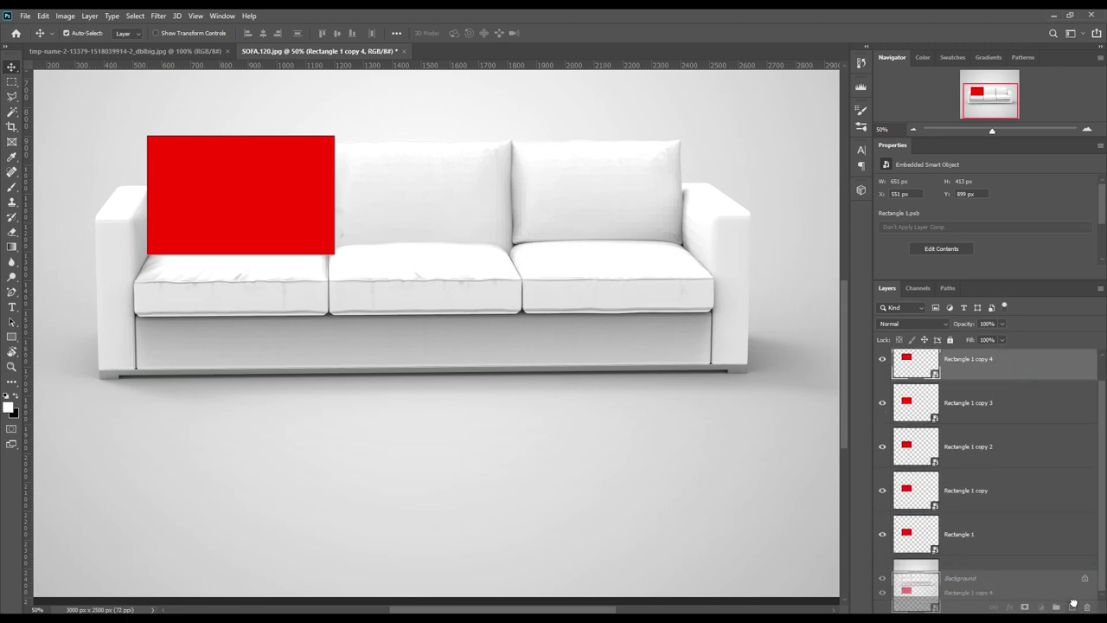
scroll(1018, 482, "up", 1)
scroll(977, 395, "down", 1)
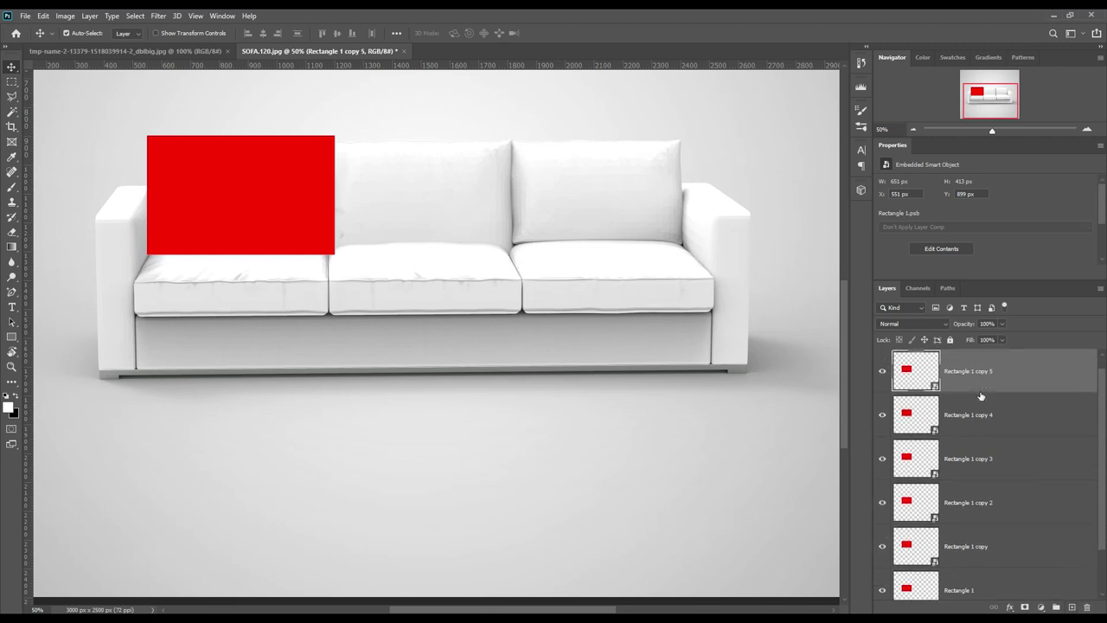
scroll(977, 395, "down", 1)
scroll(983, 446, "down", 1)
Step: Rename the Rectangle 1 layer to 'Back Seat 1'
double_click(967, 536)
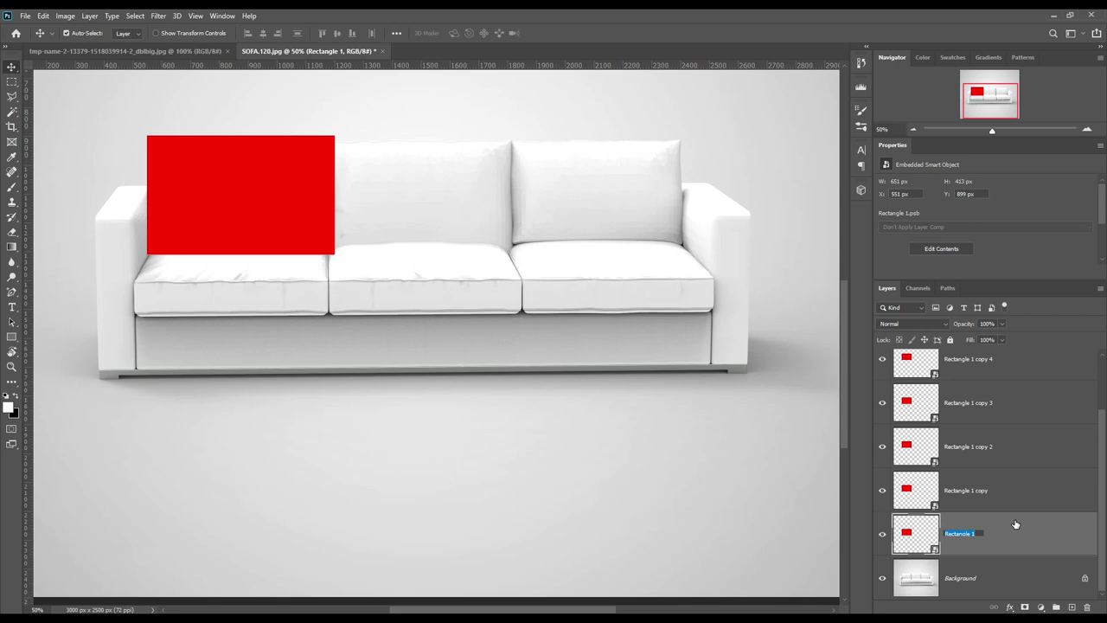
type("1")
key("Return")
Step: Rename the first copy 'Back seat 2' and start naming the second copy
double_click(966, 490)
type("Back s")
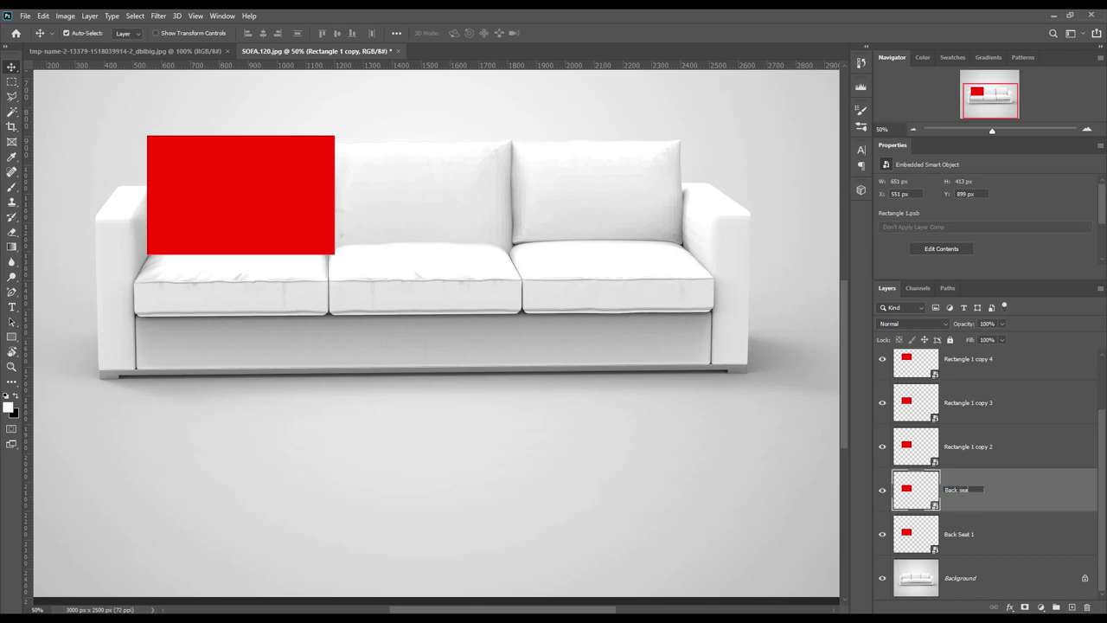
type("eat 2")
key("Return")
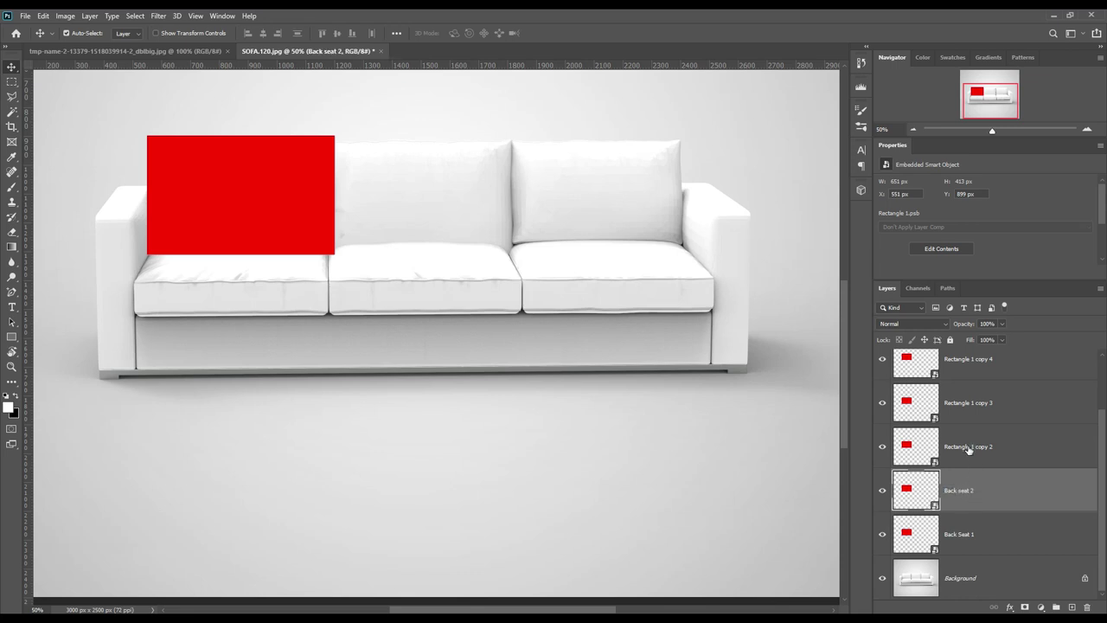
double_click(967, 447)
type("Back seat 3")
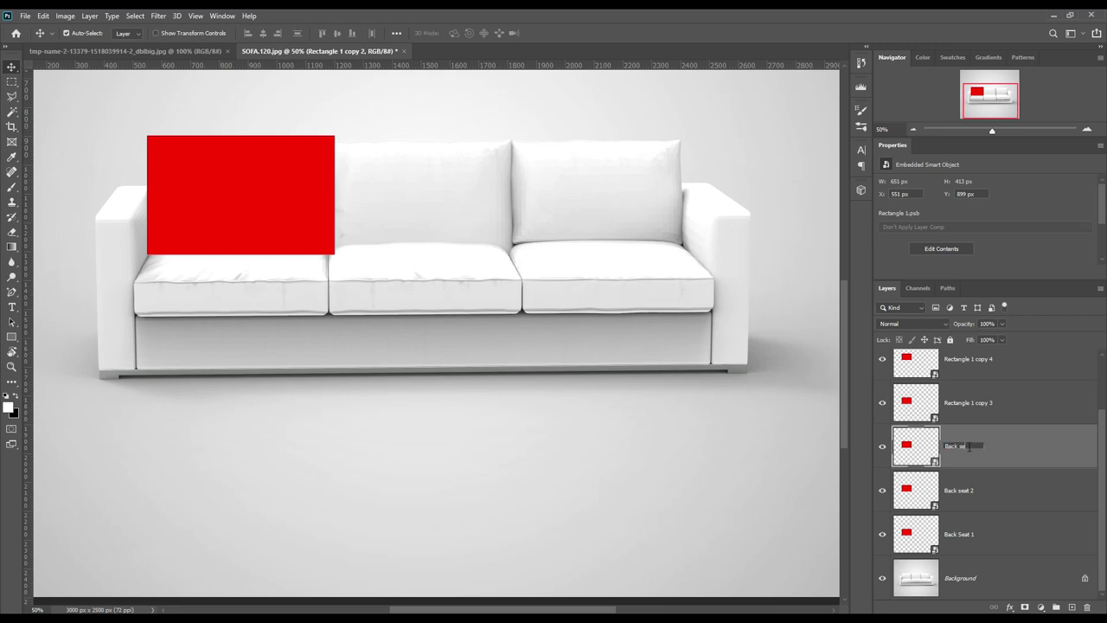
type("at 3")
Step: Confirm Back seat 3, then name Rectangle 1 copy 3, 4 and 5 as seat 1, seat 2 and seat 3
key("Return")
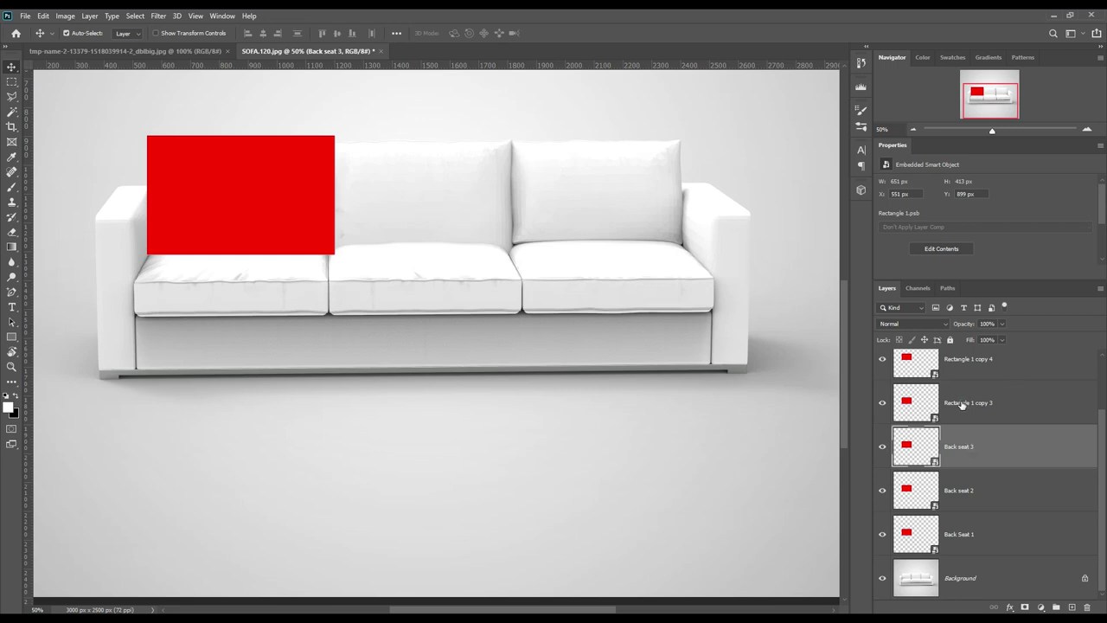
double_click(961, 403)
type("seat 1")
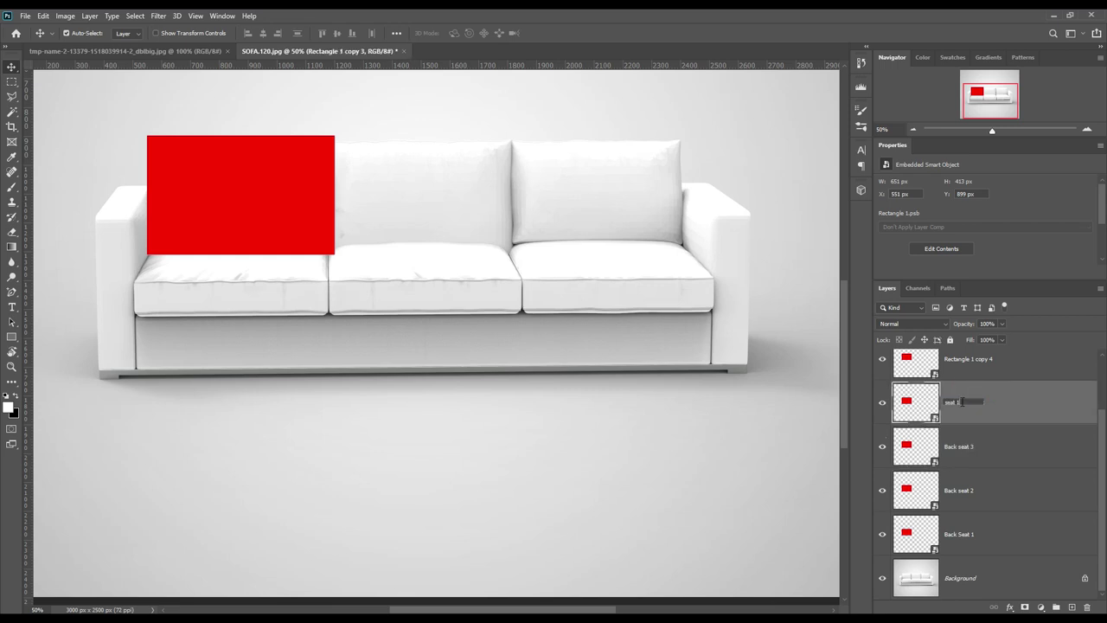
key("Return")
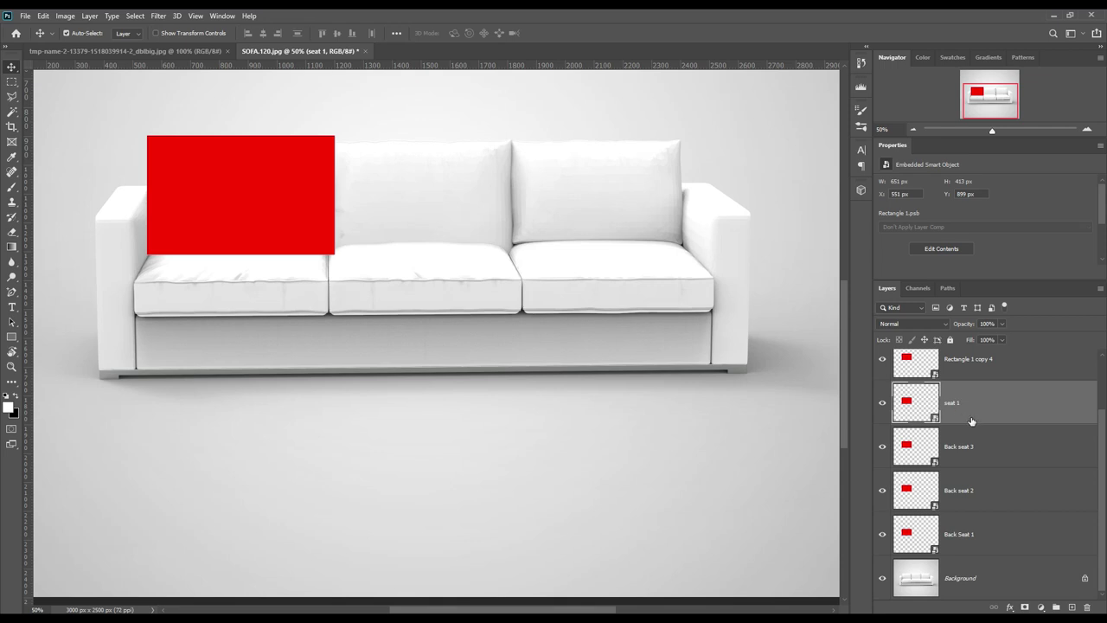
scroll(970, 421, "up", 1)
double_click(966, 374)
type("seat 2")
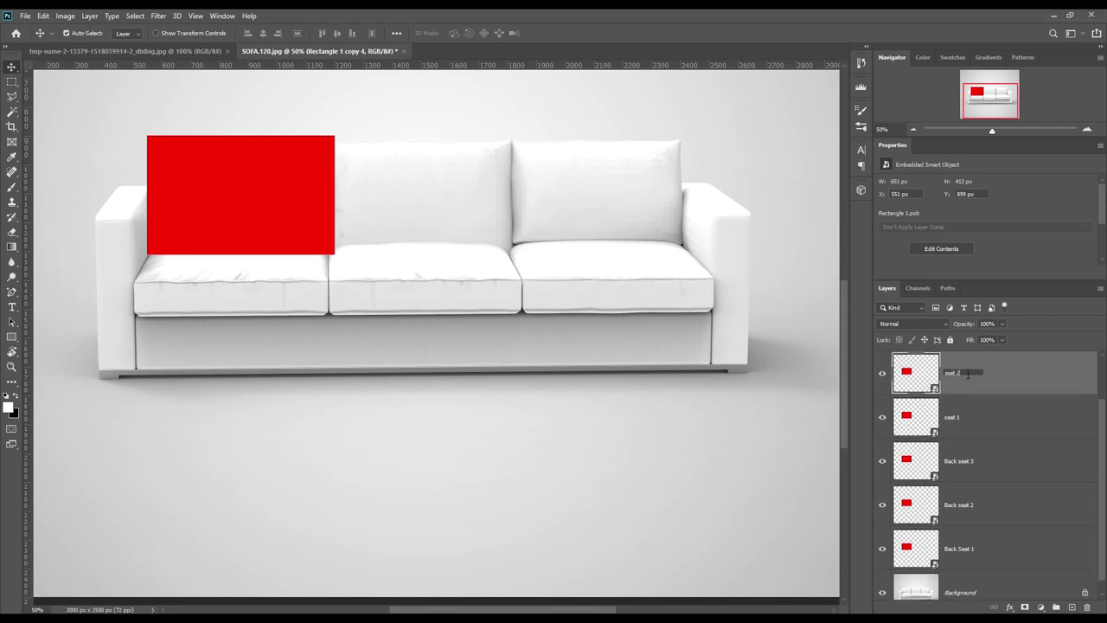
key("Return")
scroll(1003, 492, "up", 1)
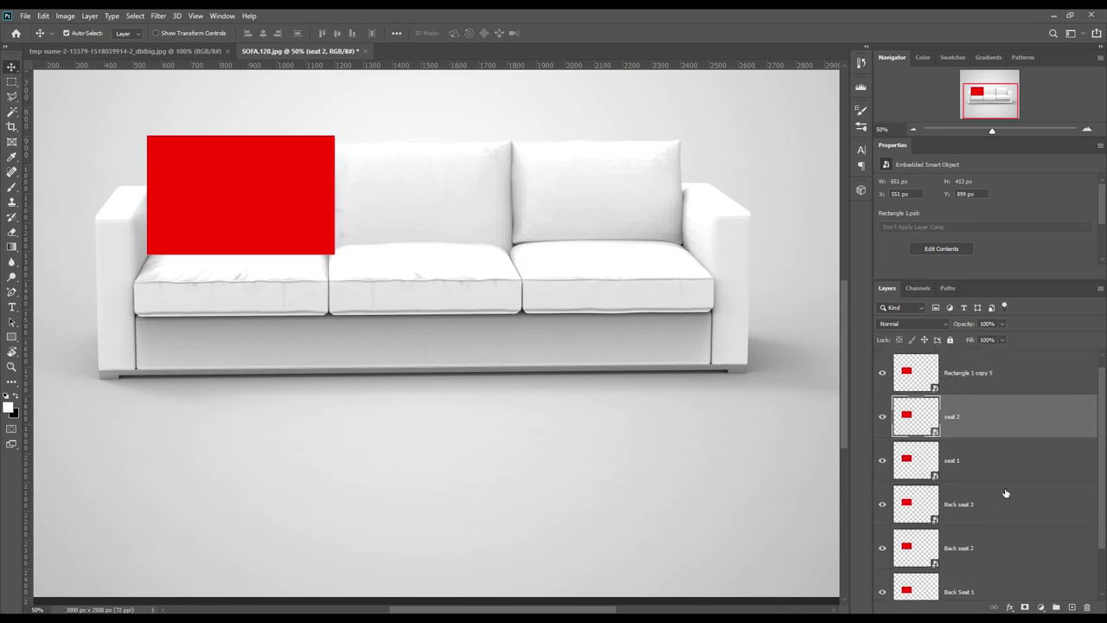
double_click(976, 374)
type("seat 3")
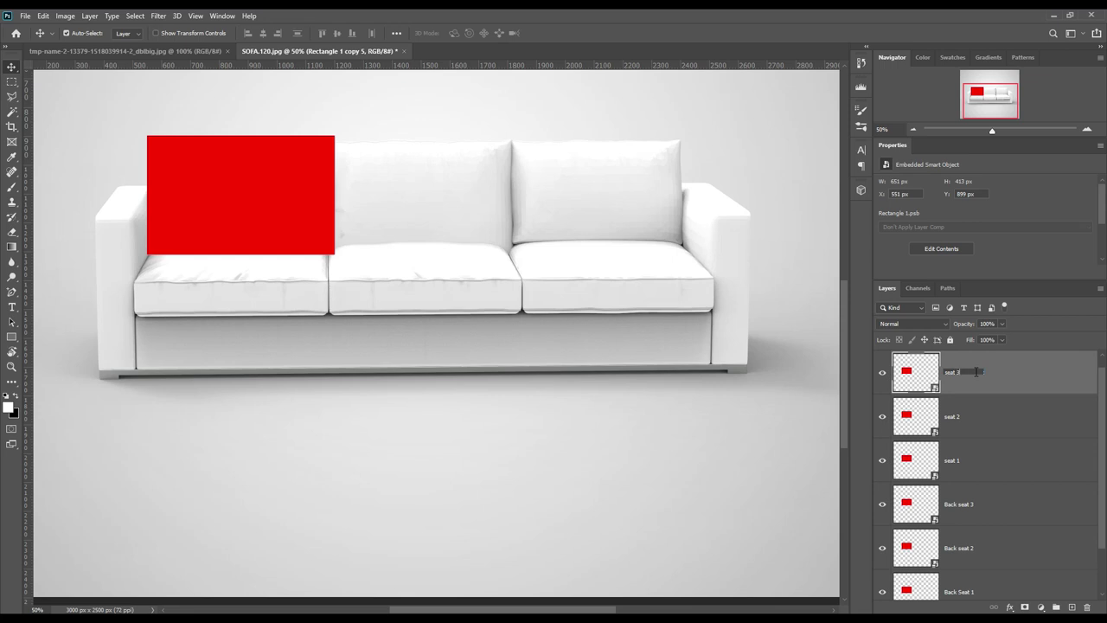
key("Return")
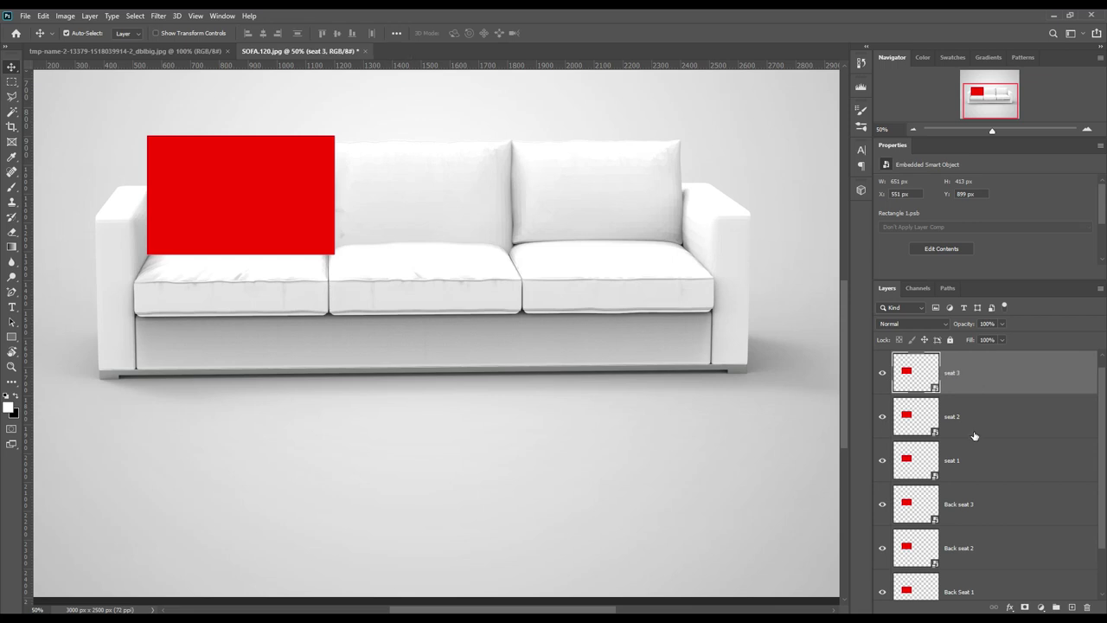
Step: Hide the seat 3, seat 2, seat 1, Back seat 3 and Back seat 2 layers
left_click(882, 372)
left_click(882, 416)
left_click(882, 460)
left_click(882, 505)
left_click(882, 547)
scroll(994, 517, "down", 1)
scroll(977, 526, "down", 1)
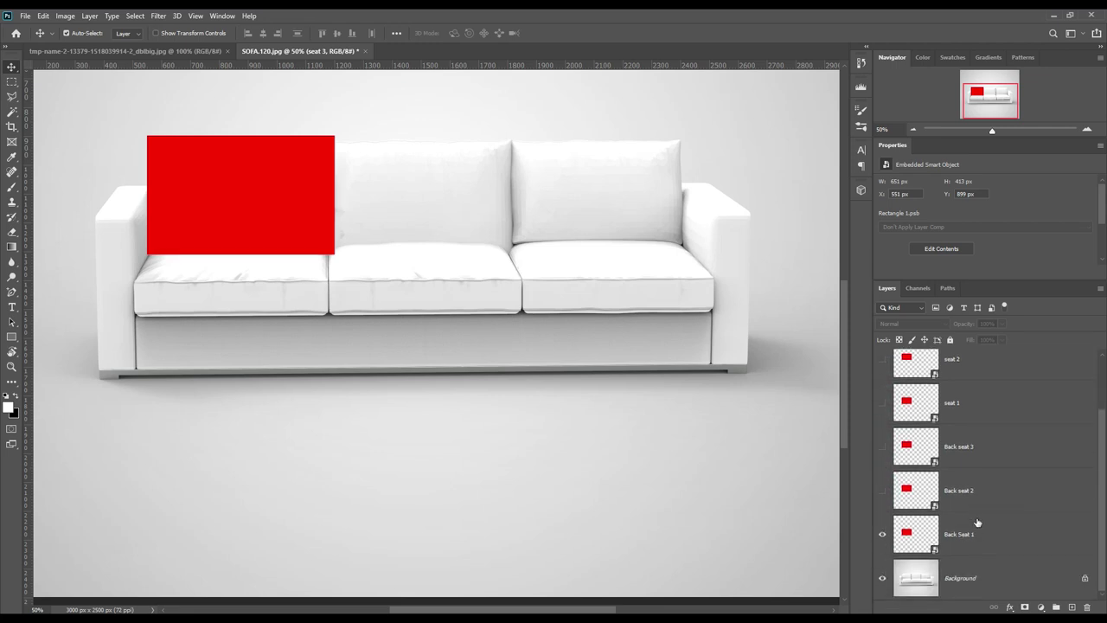
Step: Select Back Seat 1 and set its opacity to 44%
left_click(982, 534)
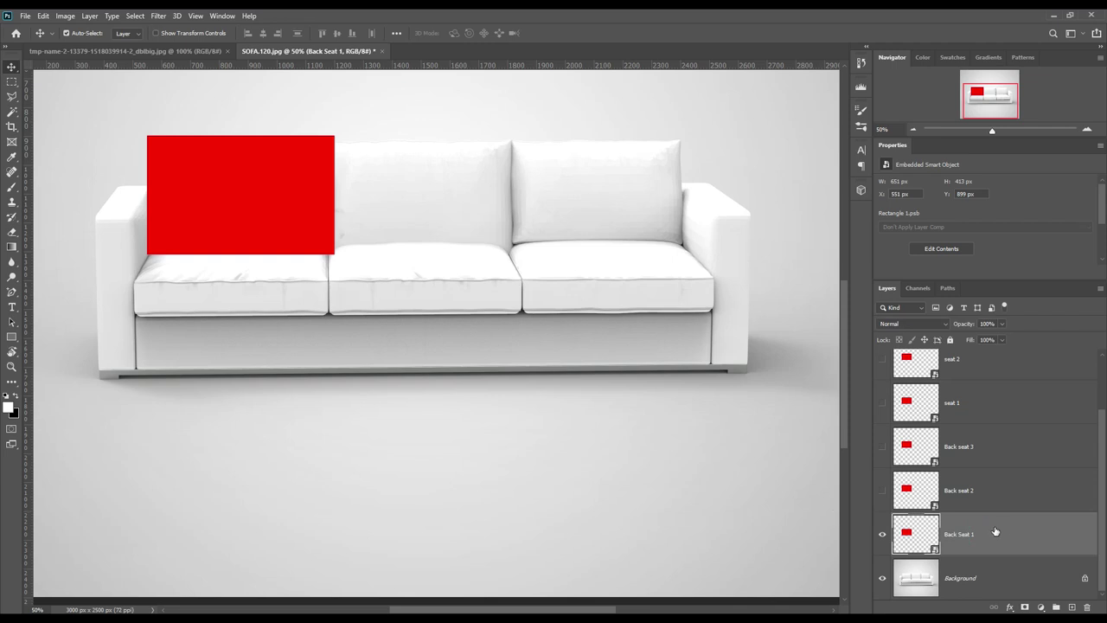
left_click(234, 178)
left_click_drag(965, 324, 946, 331)
type("44")
key("Return")
Step: Nudge the Back Seat 1 rectangle slightly left onto the left back cushion
left_click_drag(272, 208, 273, 205)
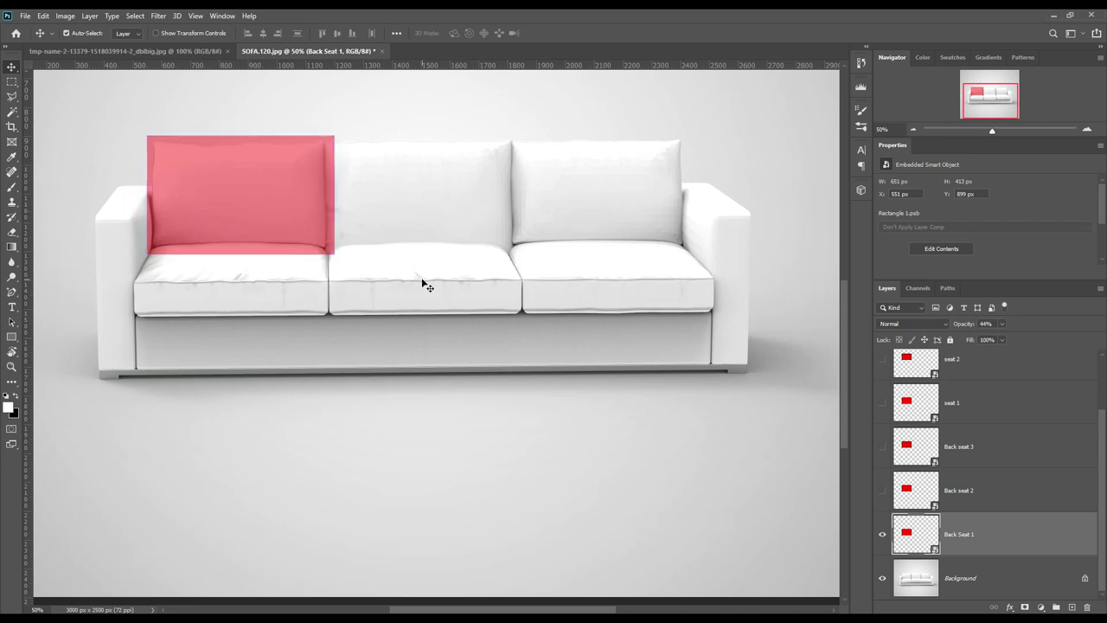
key("ctrl+plus")
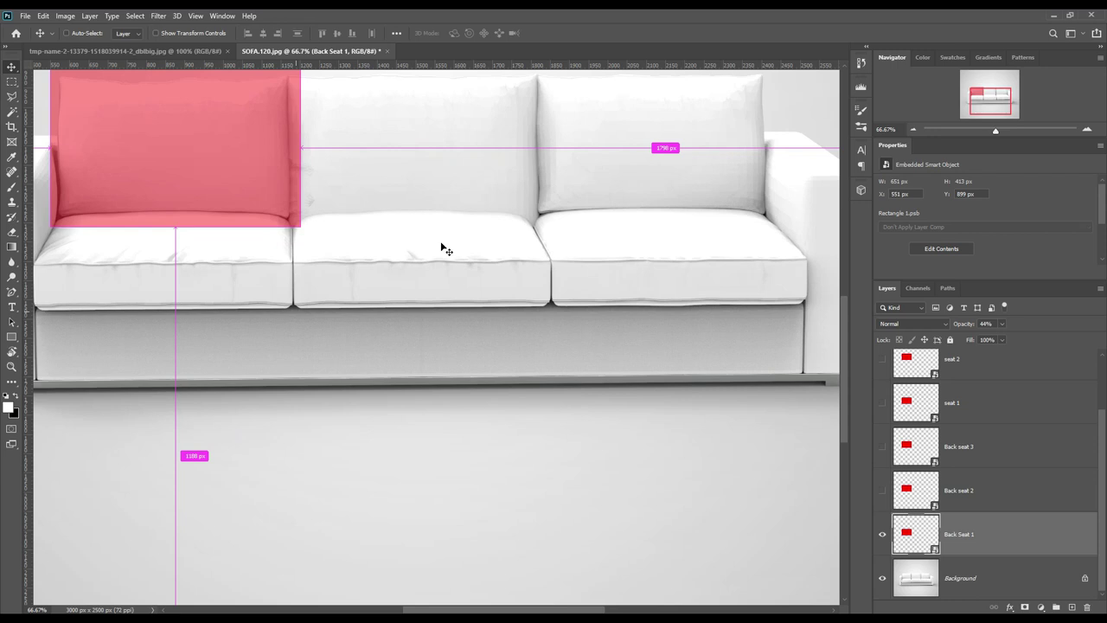
key("ctrl+plus")
key("ctrl+plus")
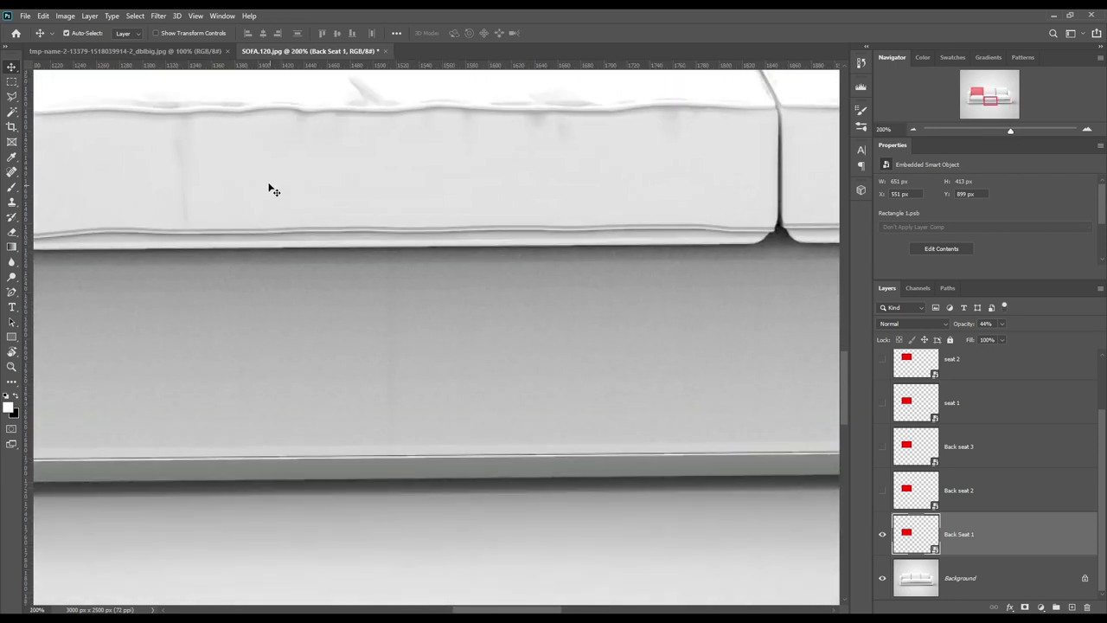
mouse_move(257, 161)
left_mouse_down()
mouse_move(513, 389)
mouse_move(671, 487)
left_mouse_up()
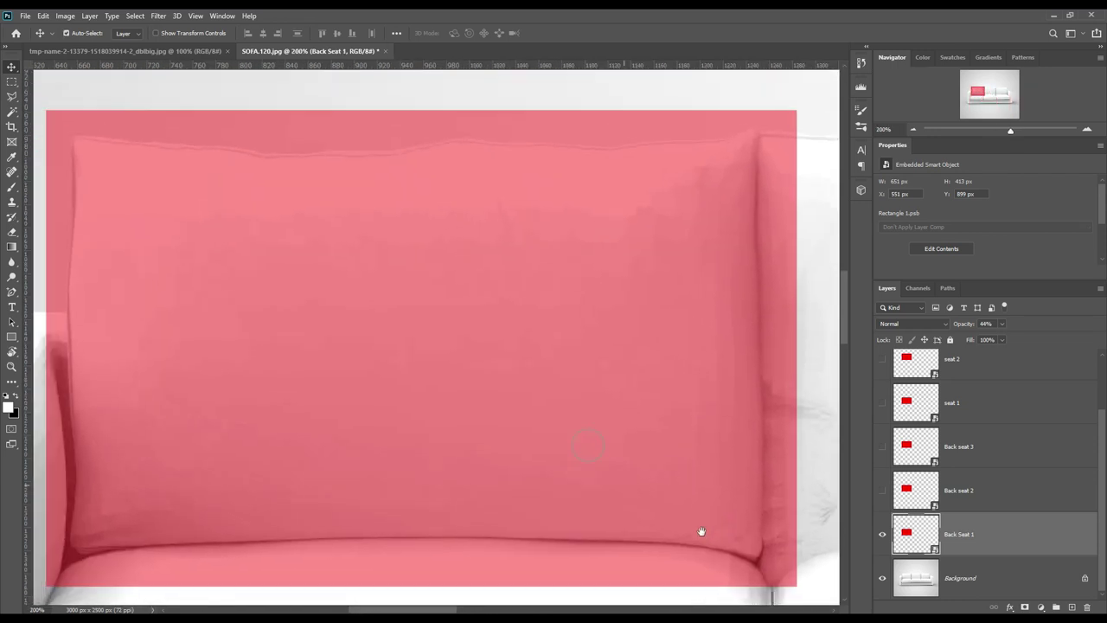
key("ctrl+minus")
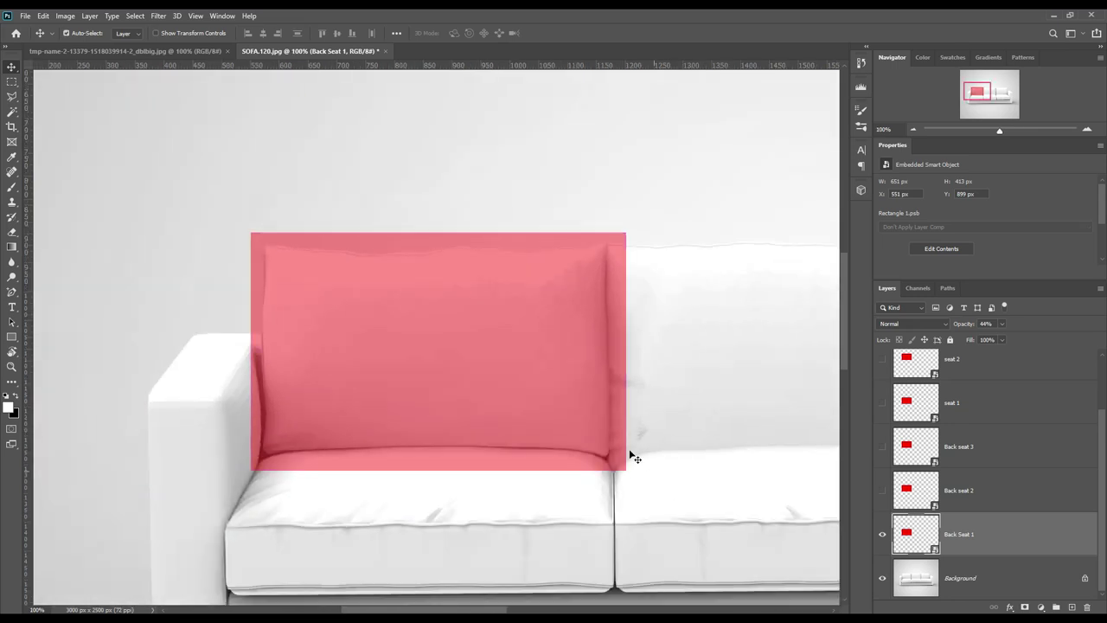
left_click_drag(482, 343, 476, 338)
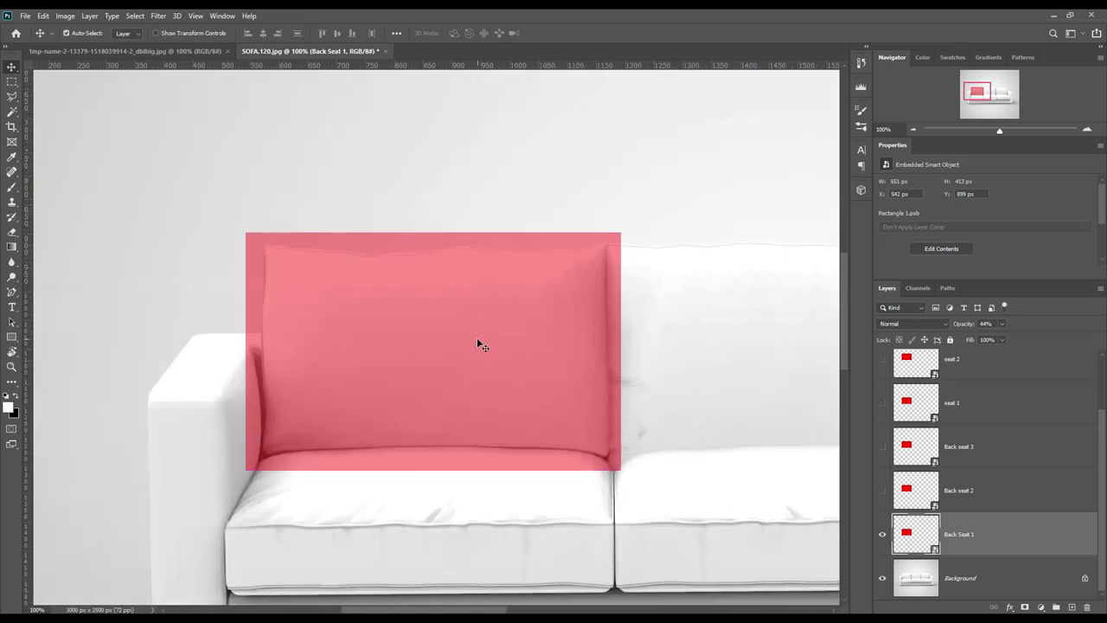
key("ctrl+t")
Step: Switch the transform to Warp with a custom 8 by 8 grid
right_click(462, 308)
left_click(493, 424)
left_click(211, 33)
left_click(201, 87)
type("8")
double_click(596, 200)
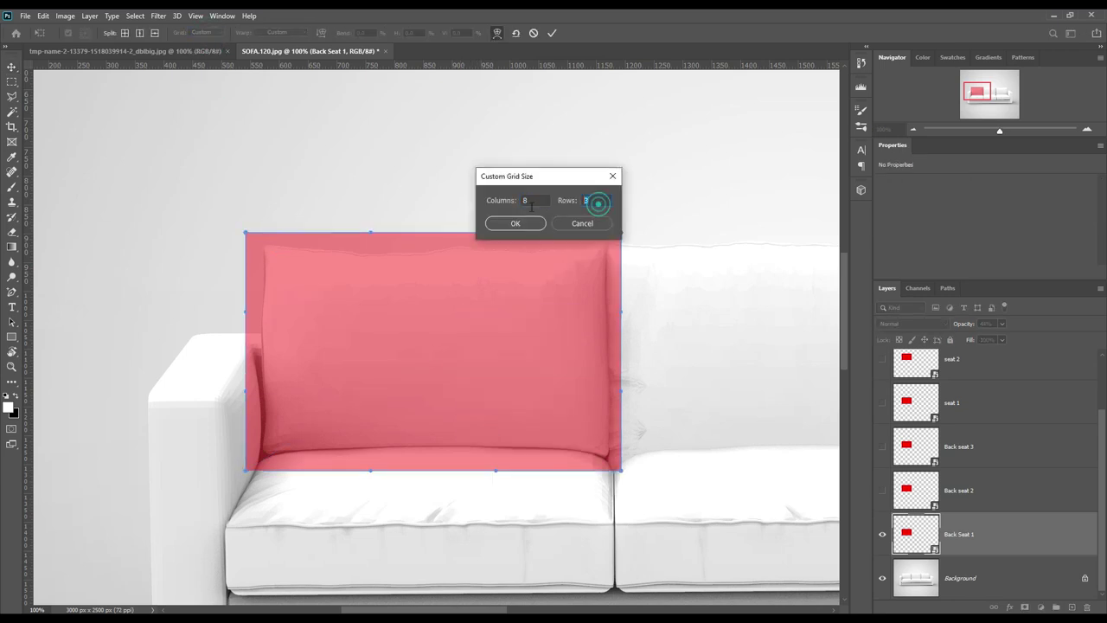
type("8")
key("Return")
Step: Pinch the second, third and fourth warp grid columns inward
mouse_move(284, 211)
left_mouse_down()
mouse_move(306, 504)
mouse_move(294, 424)
left_mouse_up()
left_click(293, 235)
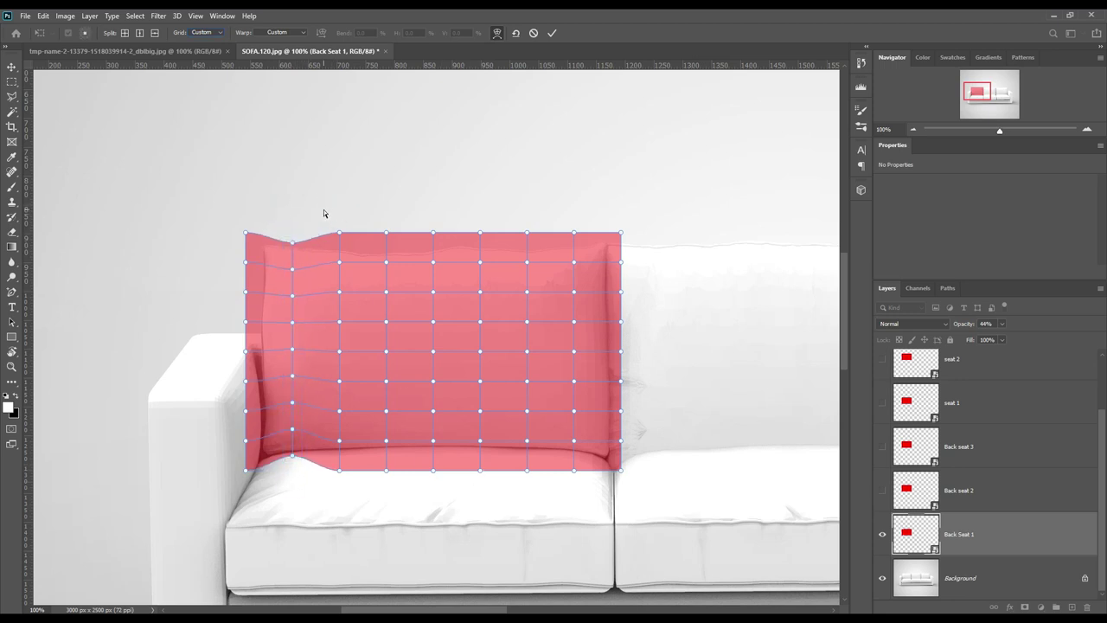
mouse_move(328, 218)
left_mouse_down()
mouse_move(449, 501)
mouse_move(436, 466)
left_mouse_up()
key("ctrl+z")
mouse_move(318, 213)
left_mouse_down()
mouse_move(343, 476)
mouse_move(342, 431)
left_mouse_up()
left_click(376, 219)
mouse_move(388, 248)
left_mouse_down()
mouse_move(393, 484)
mouse_move(388, 456)
left_mouse_up()
left_click(424, 214)
Step: Adjust the fifth and fourth warp columns, then undo back to an undistorted grid
mouse_move(424, 214)
left_mouse_down()
mouse_move(443, 474)
mouse_move(438, 451)
left_mouse_up()
left_click_drag(432, 232, 432, 241)
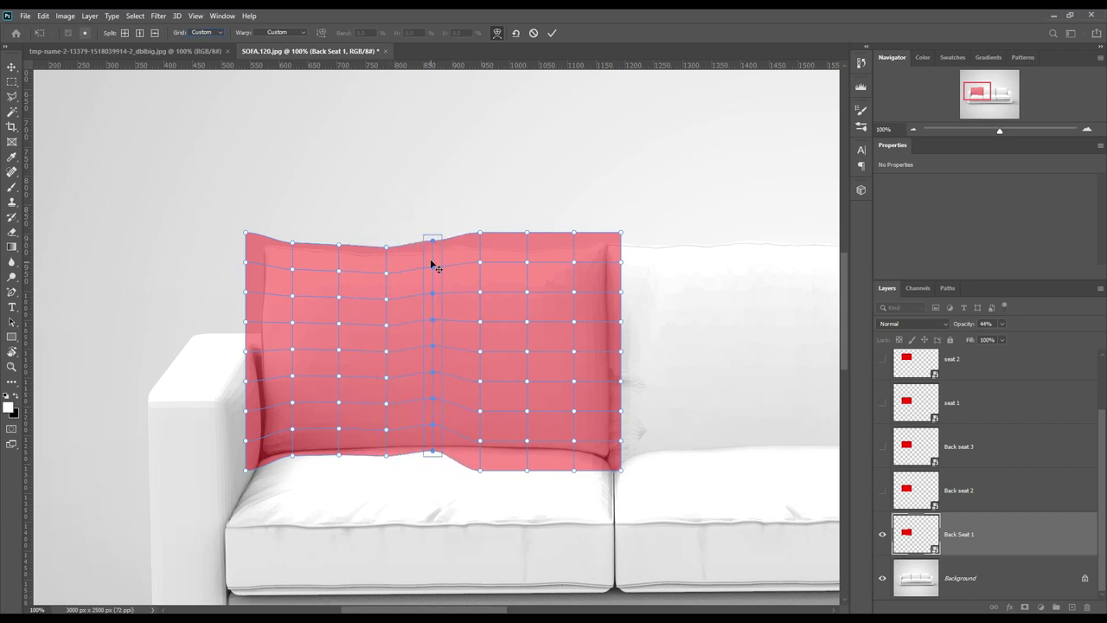
left_click_drag(376, 219, 385, 474)
left_click(417, 183)
mouse_move(375, 222)
left_mouse_down()
mouse_move(399, 472)
mouse_move(388, 457)
left_mouse_up()
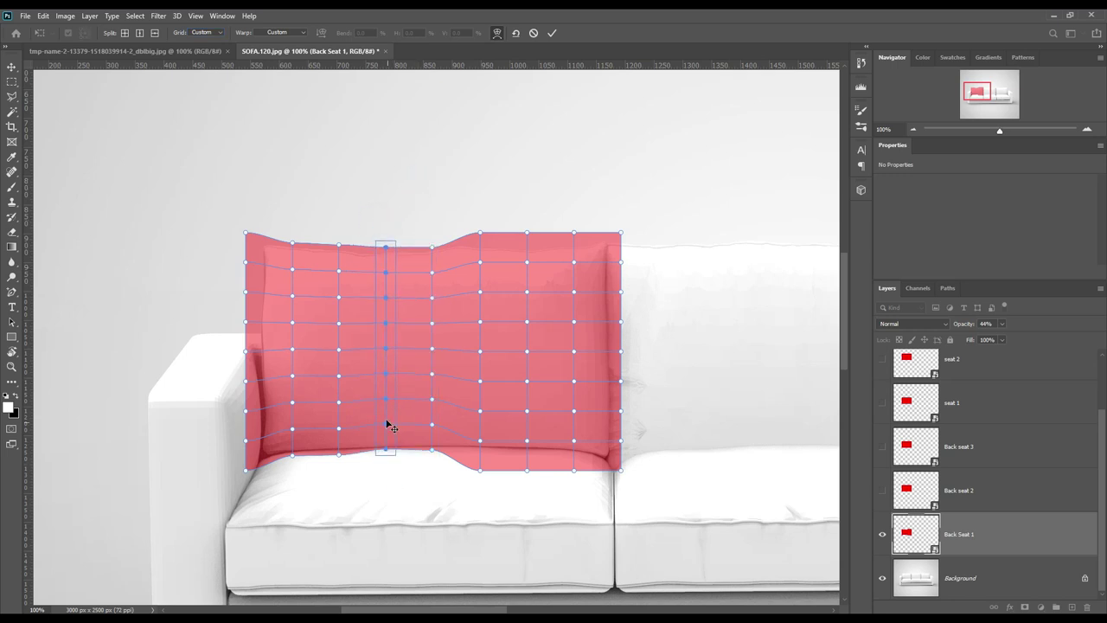
key("ctrl+z")
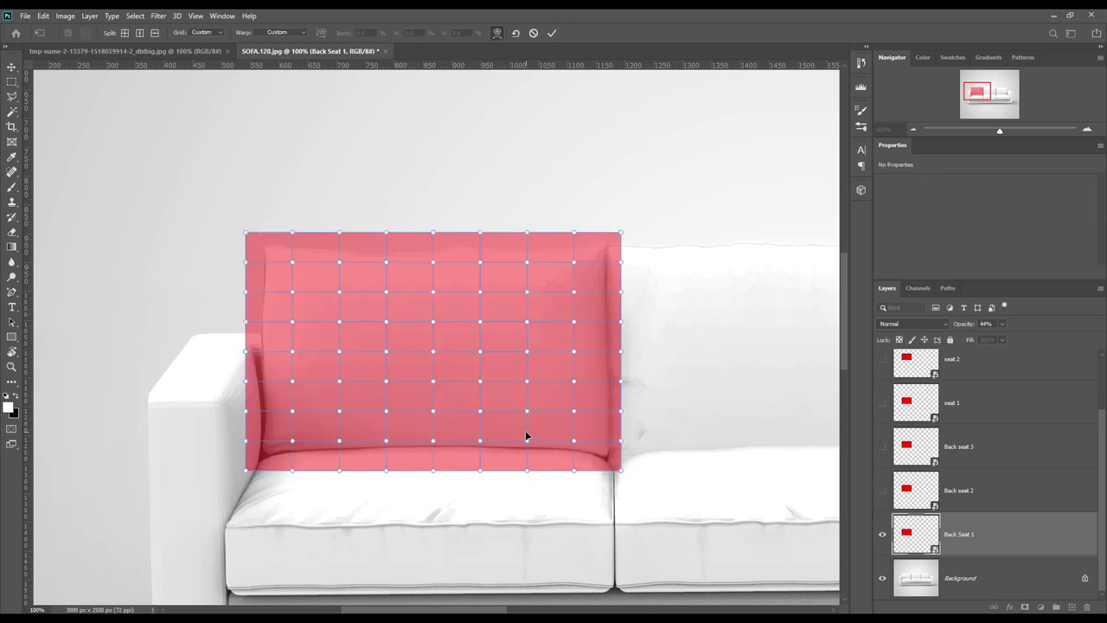
Step: Use the default warp grid, bow all four edges inward like a pillow, and apply
left_click(213, 32)
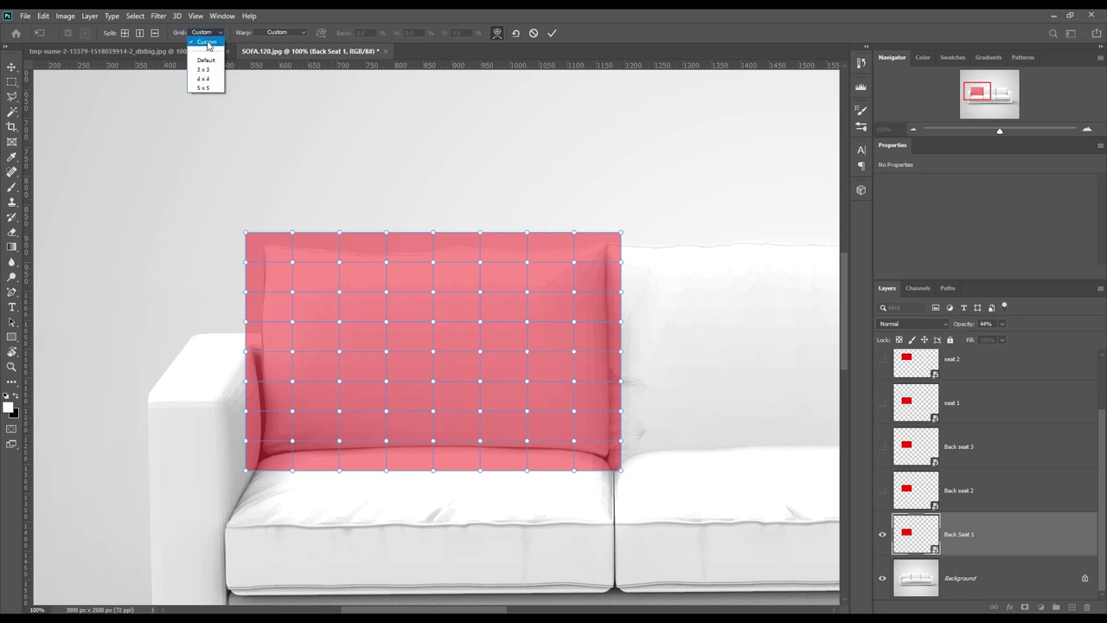
key("Escape")
left_click(212, 32)
left_click(206, 43)
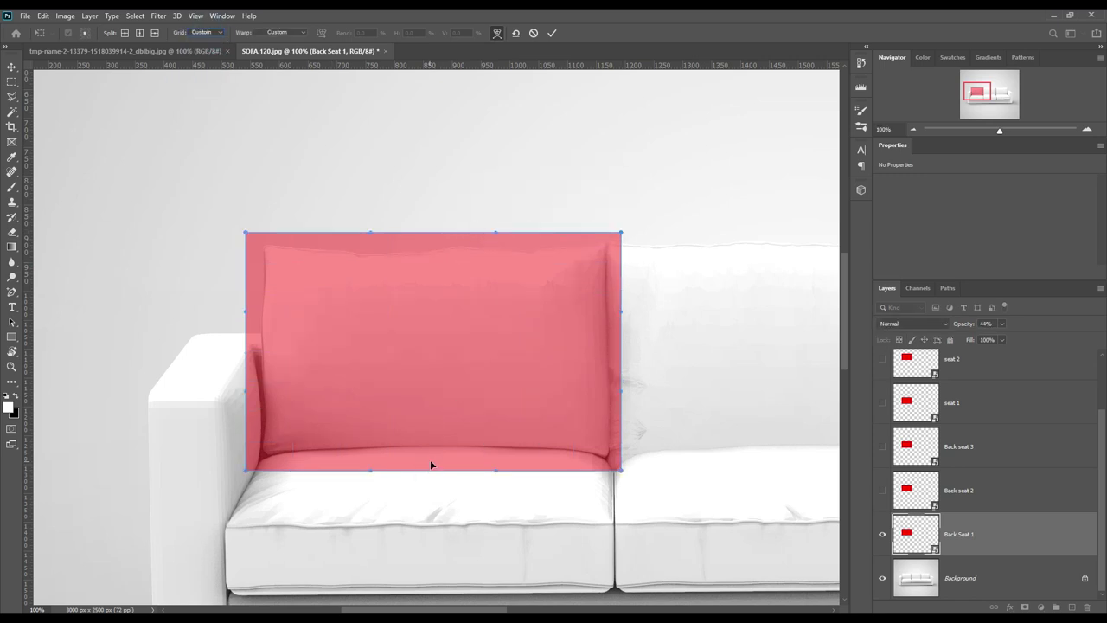
left_click_drag(431, 465, 432, 450)
left_click_drag(413, 232, 416, 246)
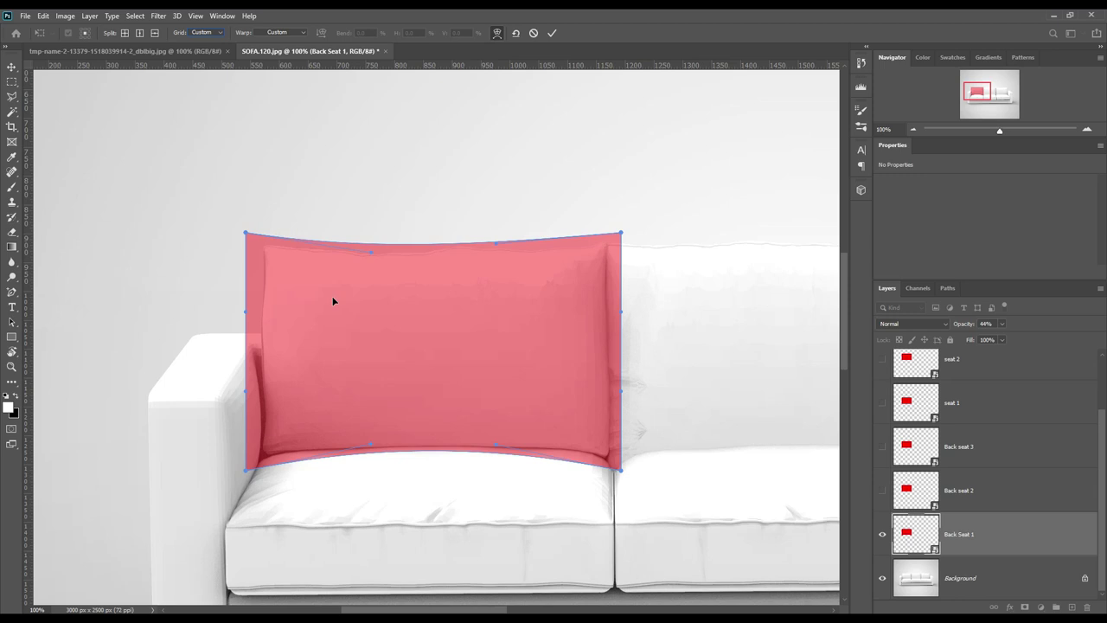
left_click_drag(246, 285, 252, 289)
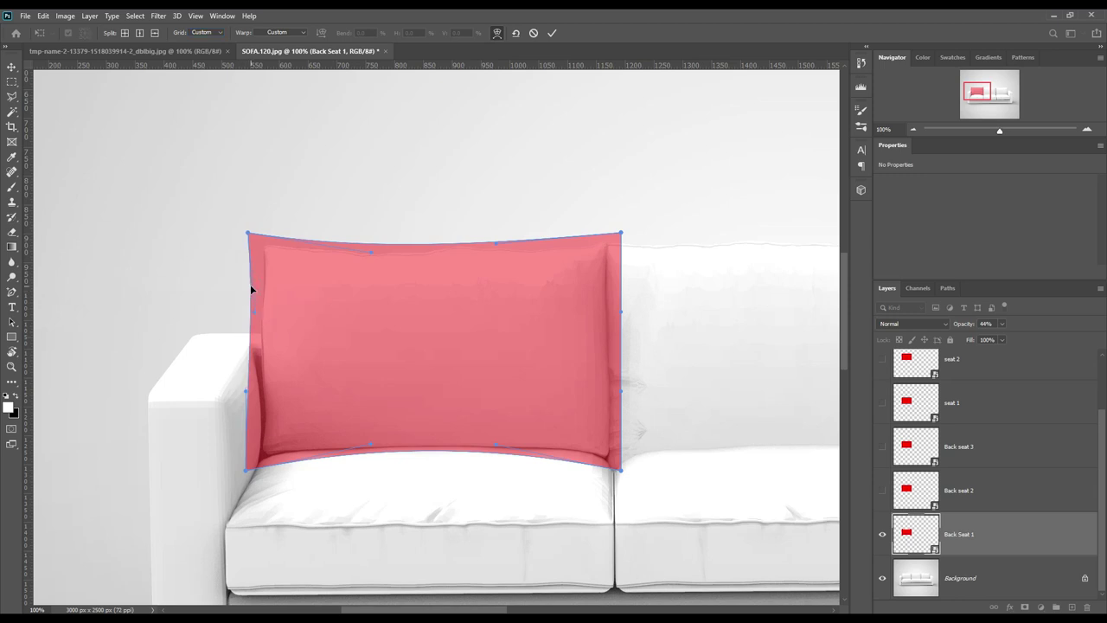
left_click_drag(252, 428, 257, 428)
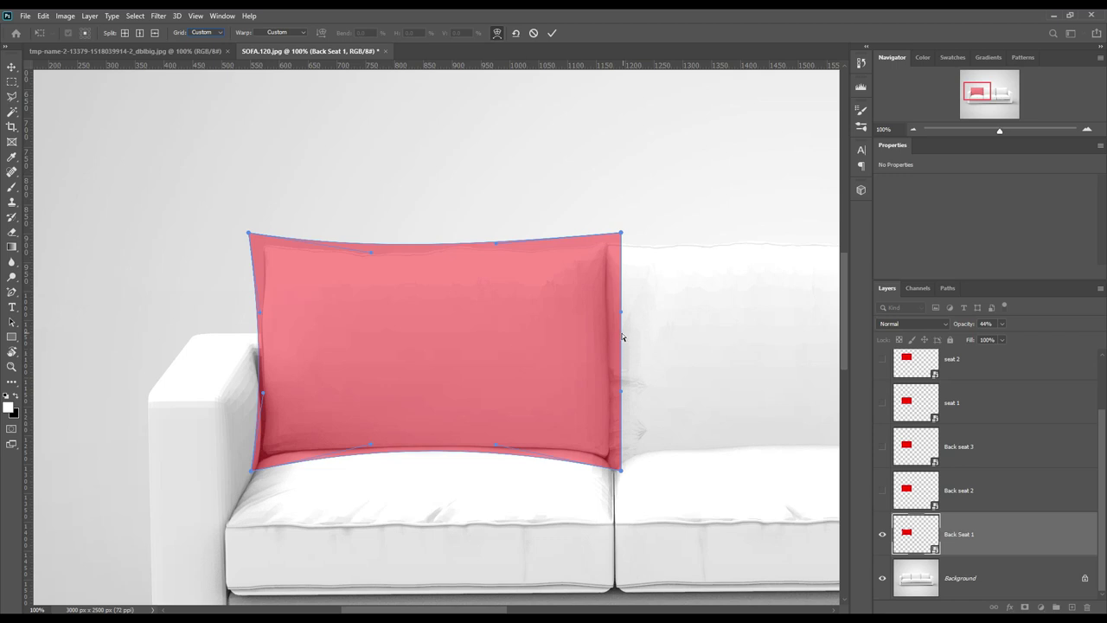
left_click_drag(622, 336, 613, 335)
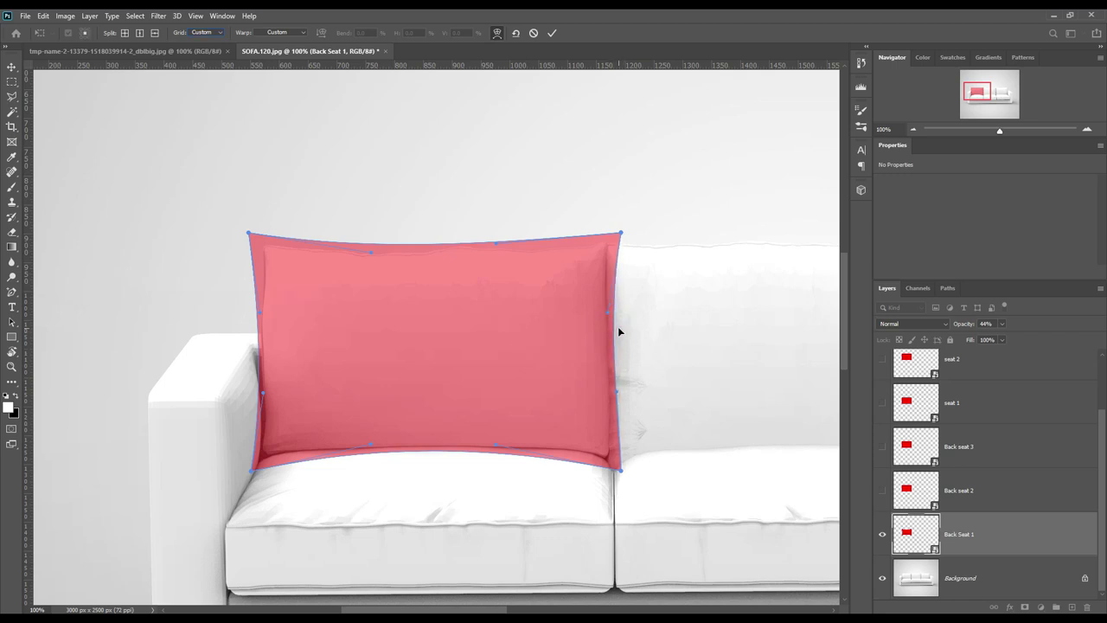
left_click(551, 32)
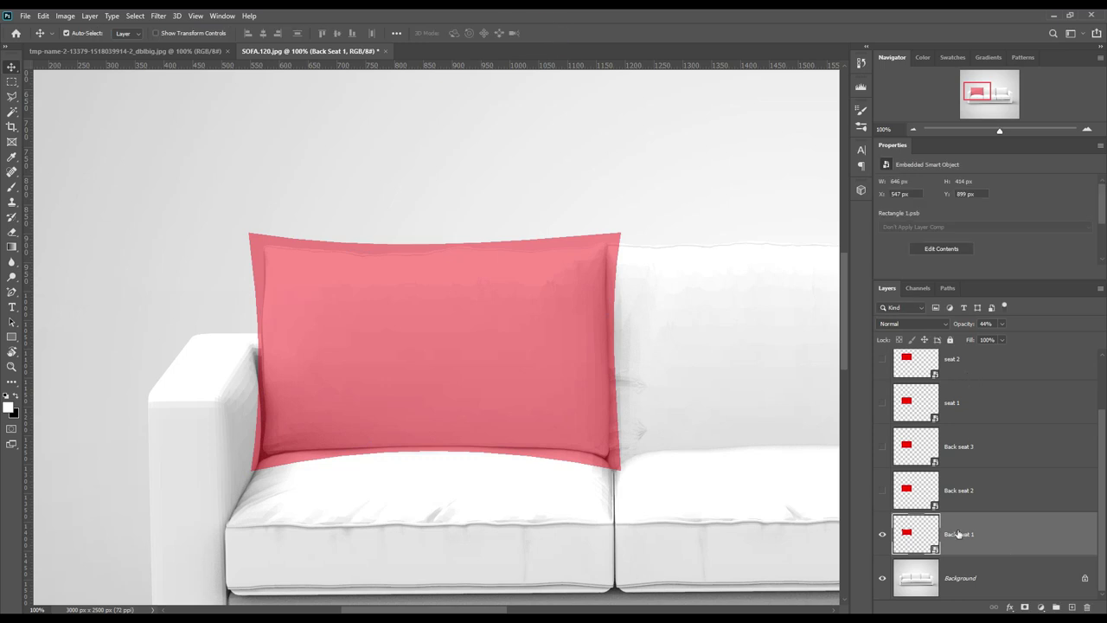
Step: Mask Back Seat 1 with the left cushion's Object ID selection and restore full opacity
scroll(1023, 474, "up", 1)
scroll(1024, 474, "up", 1)
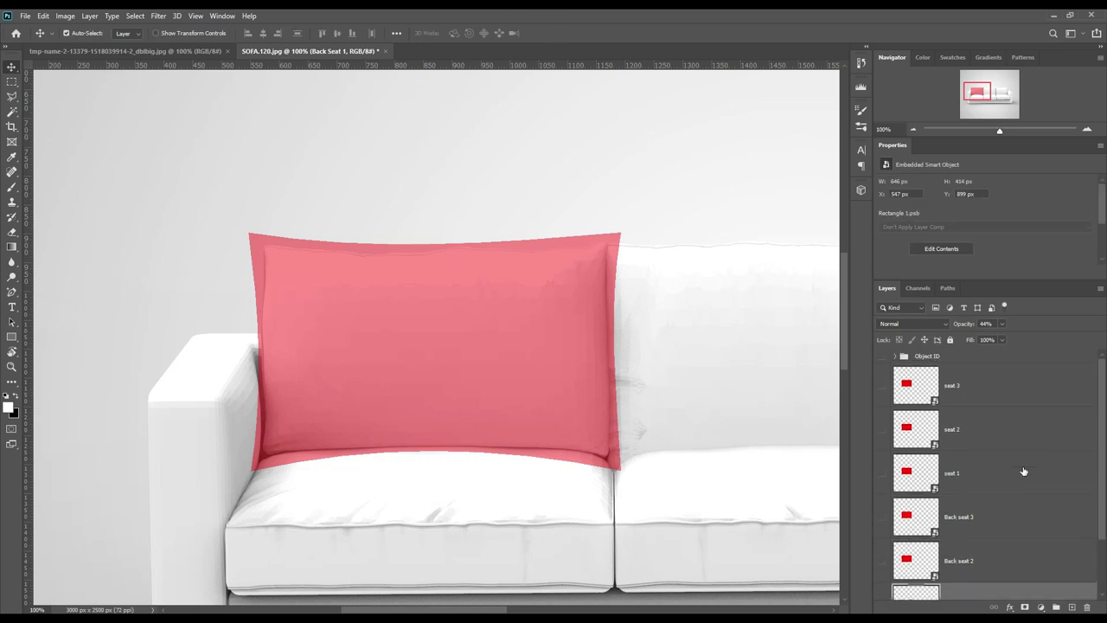
left_click(895, 357)
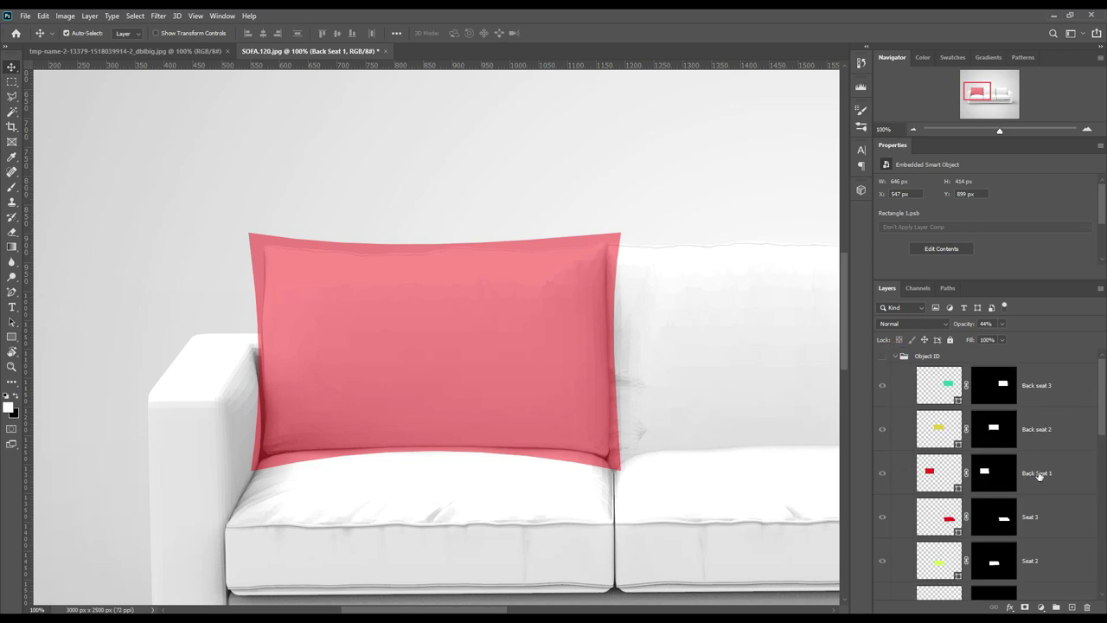
left_click(984, 472, "ctrl")
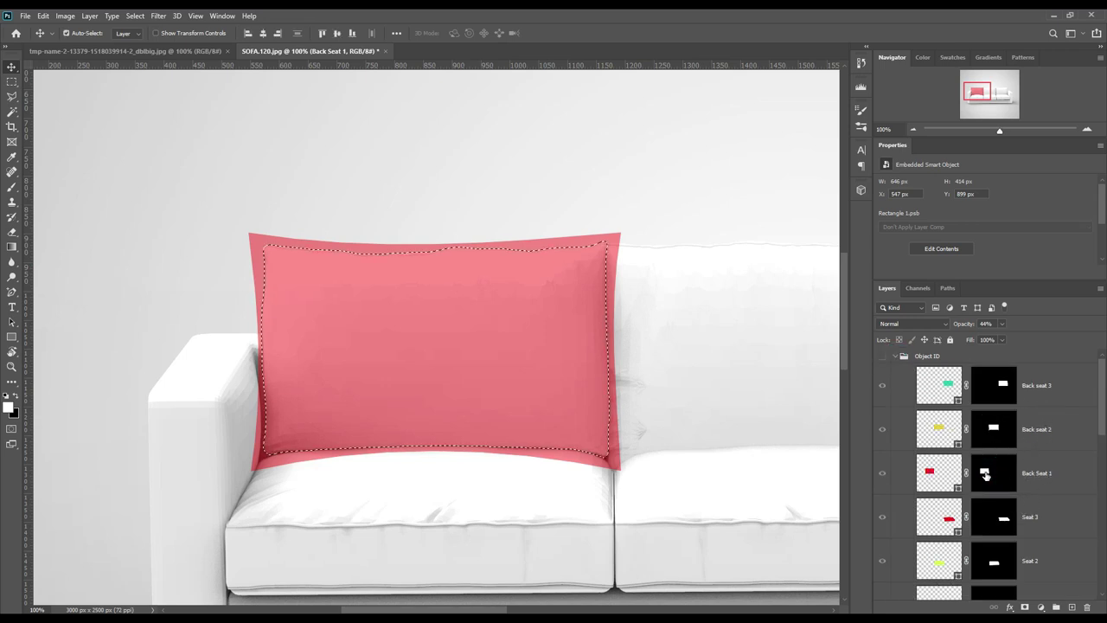
left_click(896, 357)
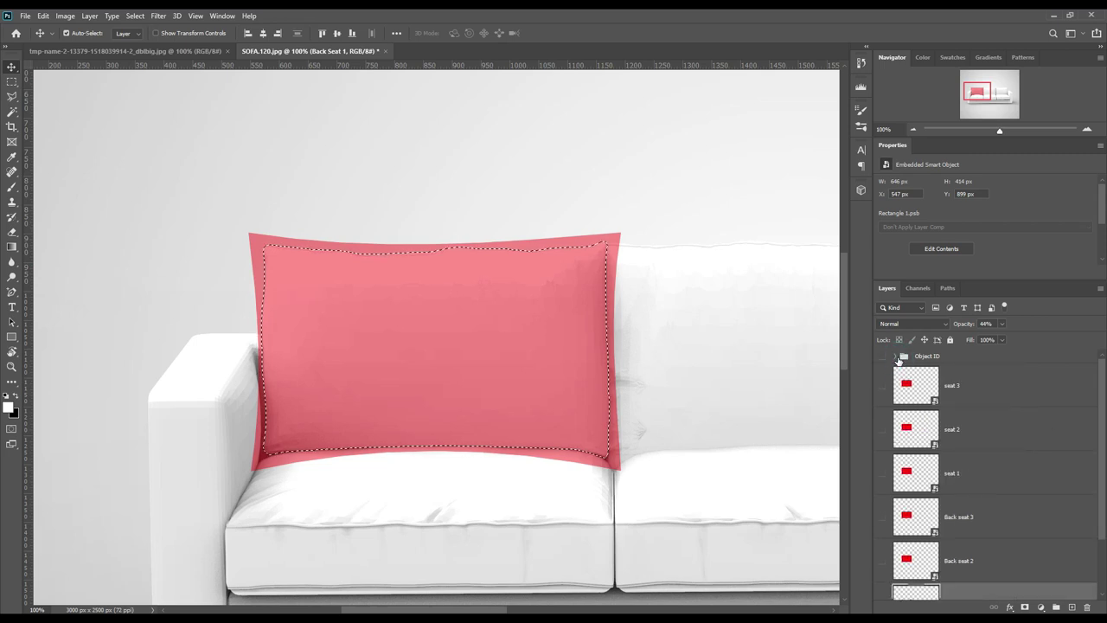
left_click(994, 549)
left_click(1025, 607)
left_click_drag(960, 324, 1032, 326)
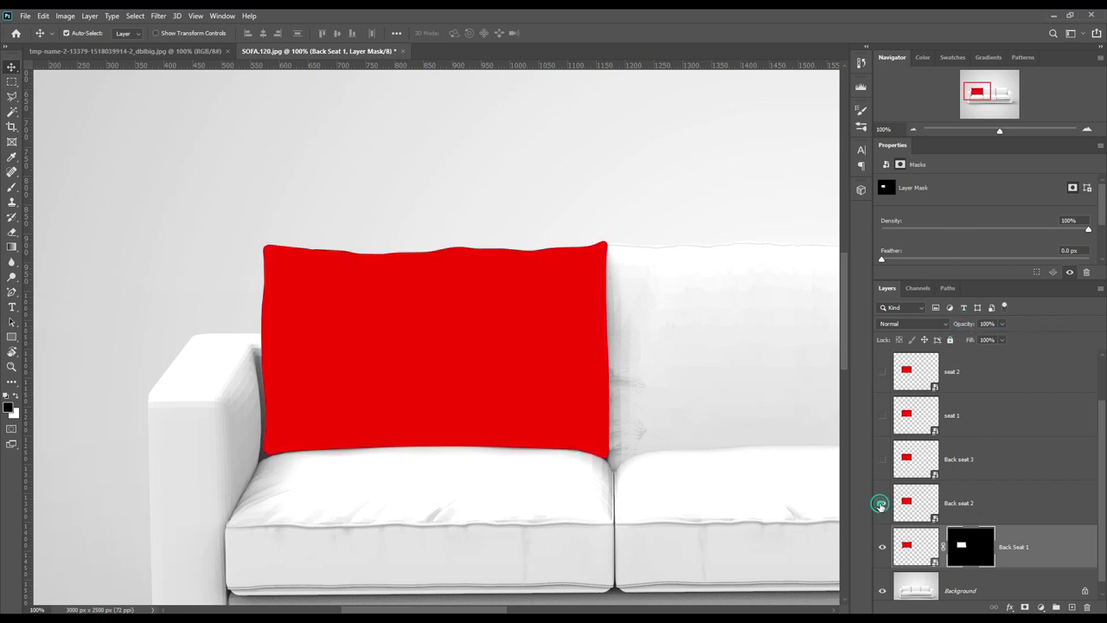
left_click(882, 503)
Step: Move Back seat 2 over the middle back cushion at 49% opacity
left_click(981, 507)
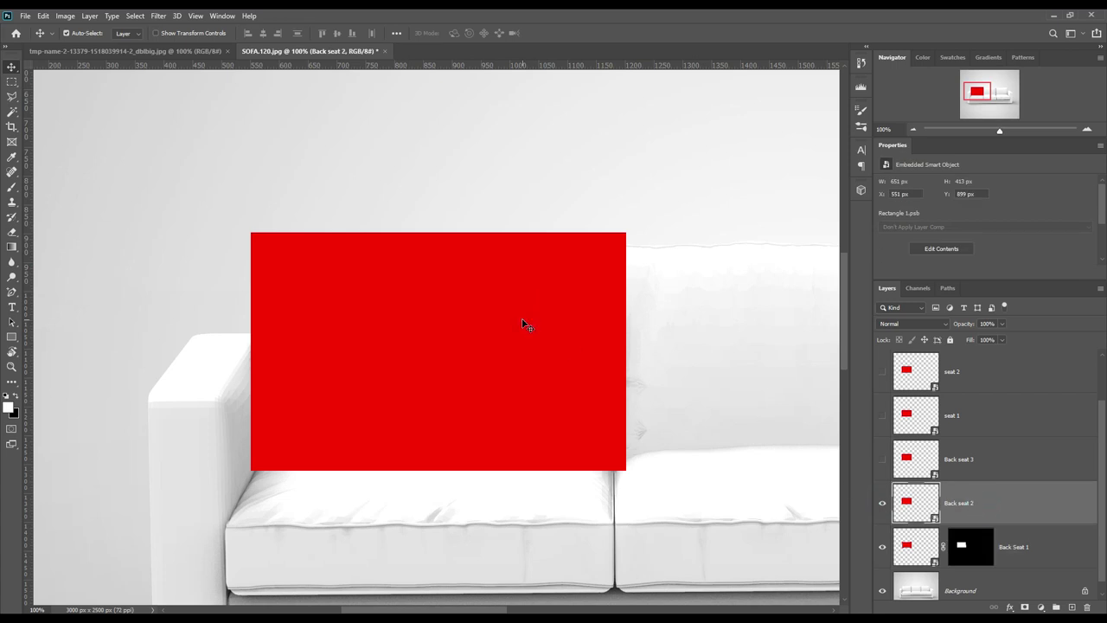
left_click_drag(522, 324, 819, 323)
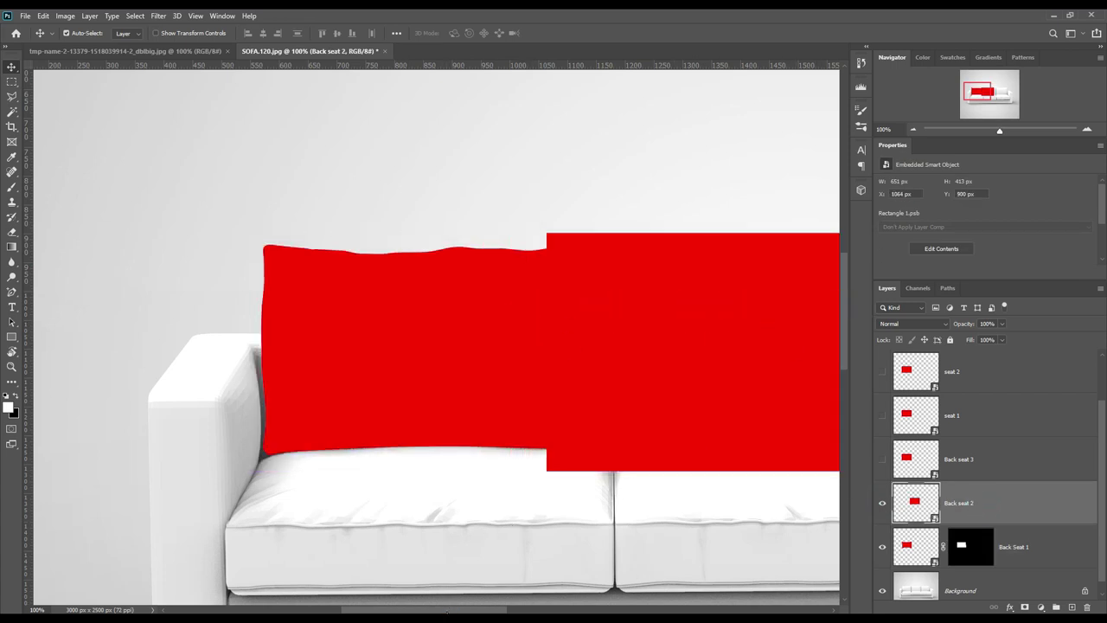
scroll(435, 346, "right", 5)
mouse_move(365, 380)
left_mouse_down()
mouse_move(419, 354)
mouse_move(409, 354)
left_mouse_up()
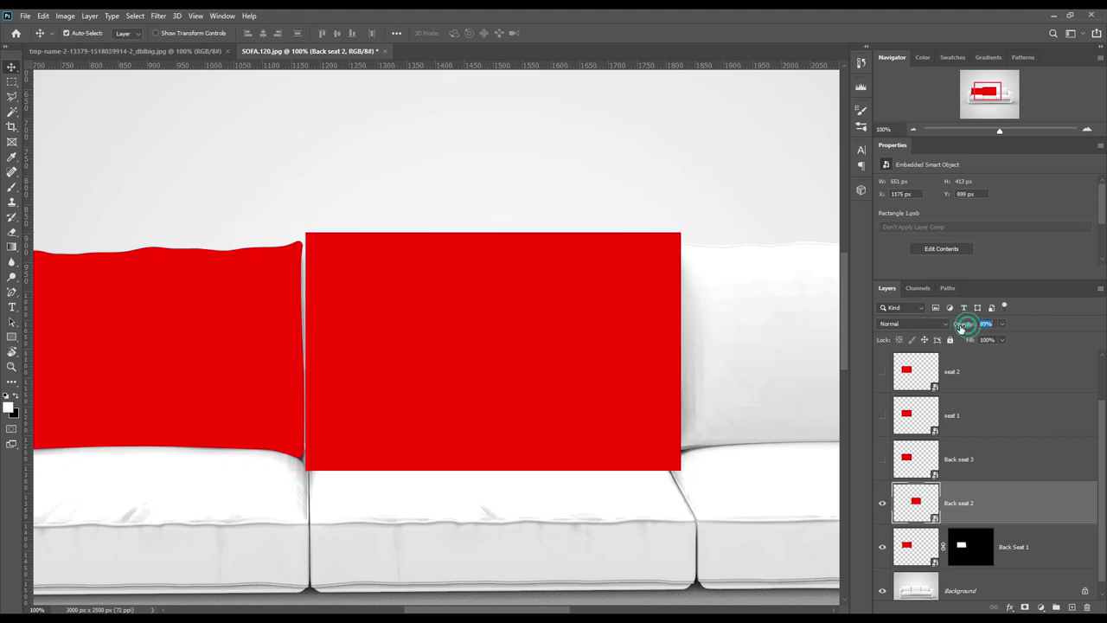
left_click_drag(968, 325, 936, 320)
left_click(1027, 544)
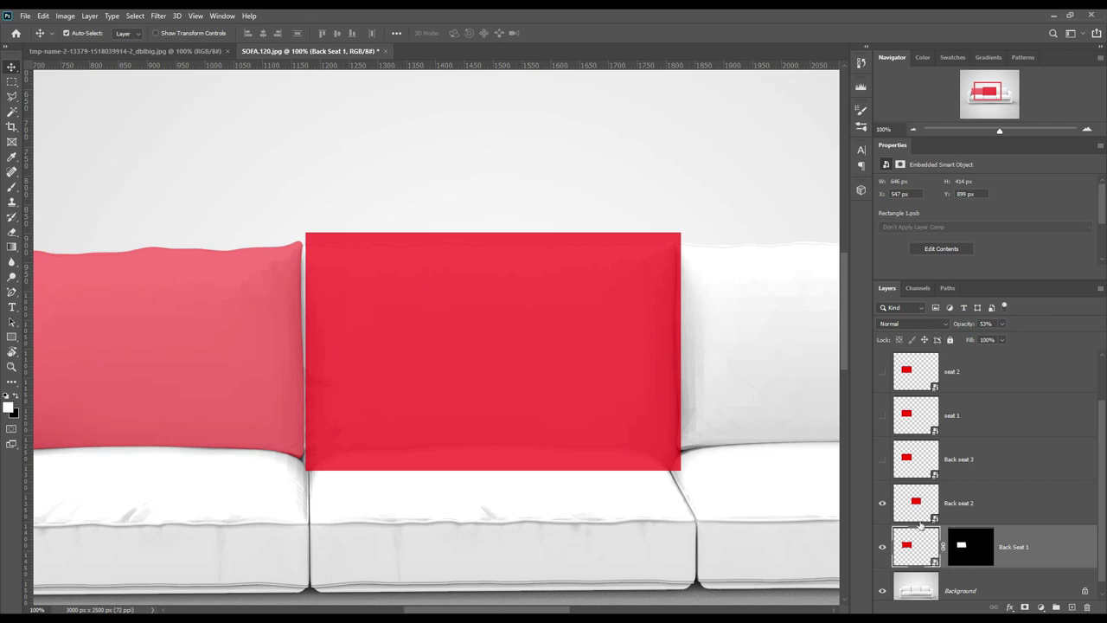
left_click(517, 336)
mouse_move(548, 328)
left_mouse_down()
mouse_move(523, 331)
mouse_move(545, 329)
left_mouse_up()
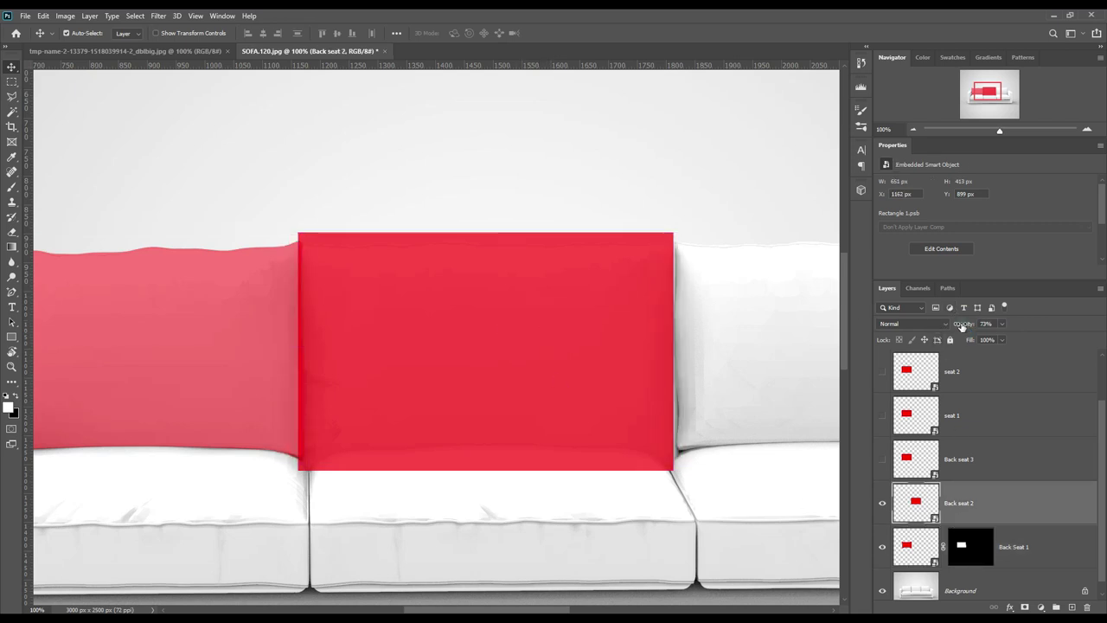
left_click_drag(961, 324, 947, 323)
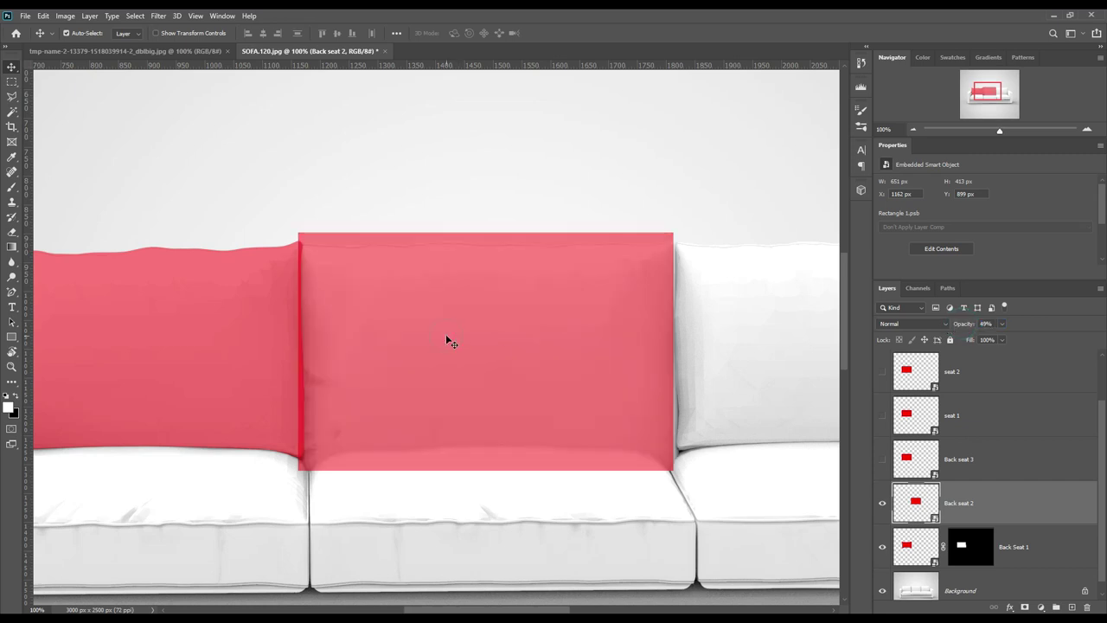
Step: Widen Back seat 2 slightly with Free Transform and switch to a default-grid Warp
key("ctrl+t")
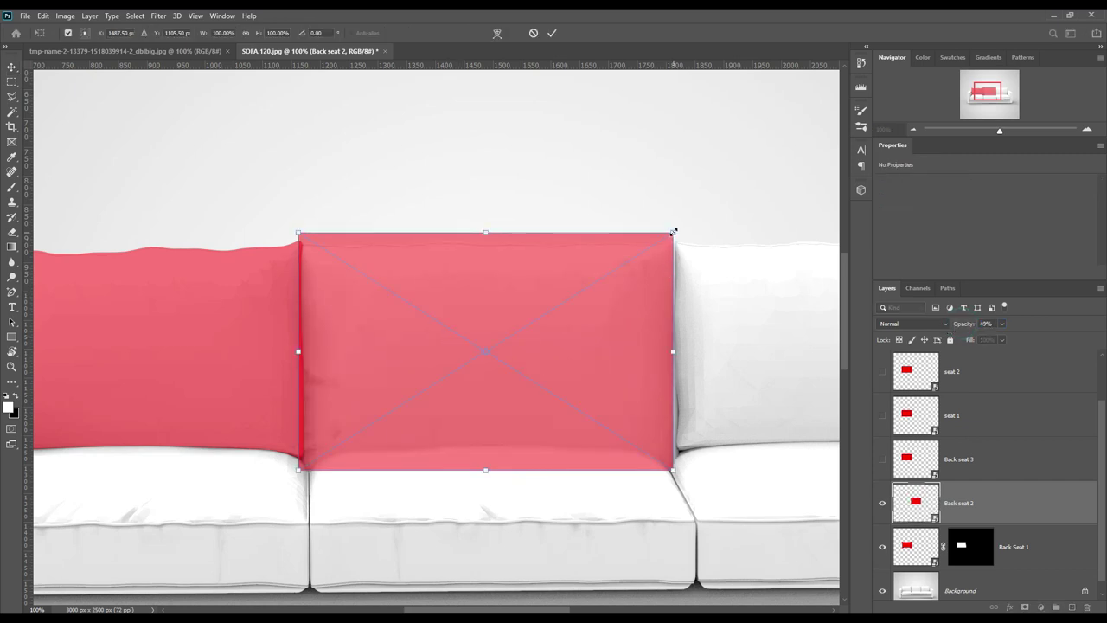
left_click_drag(675, 352, 686, 351)
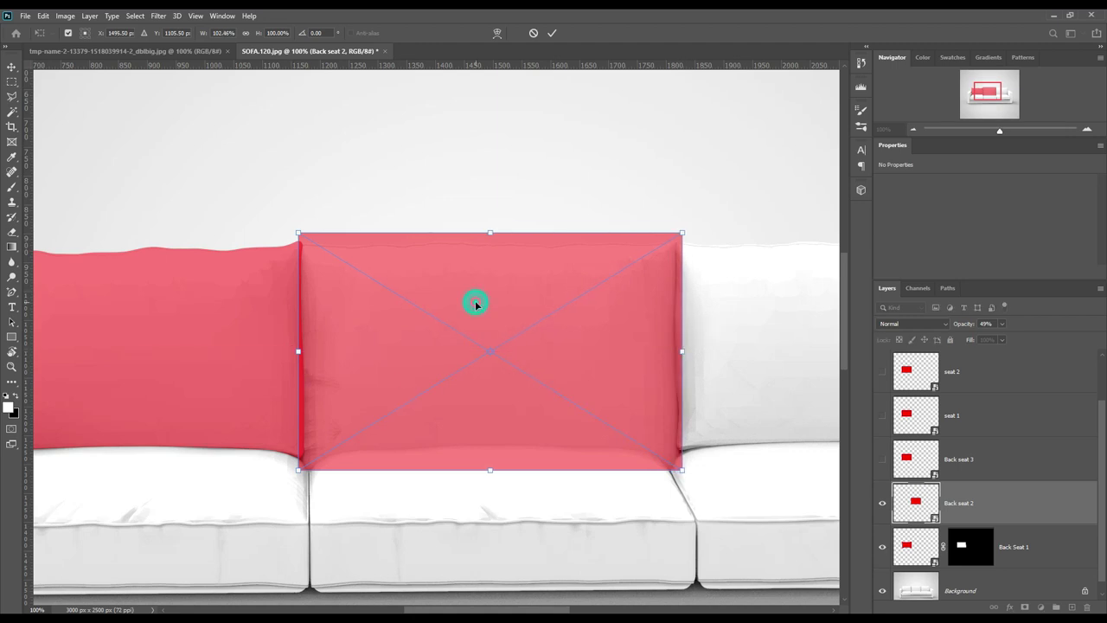
left_click_drag(475, 305, 472, 295)
right_click(481, 290)
left_click(496, 409)
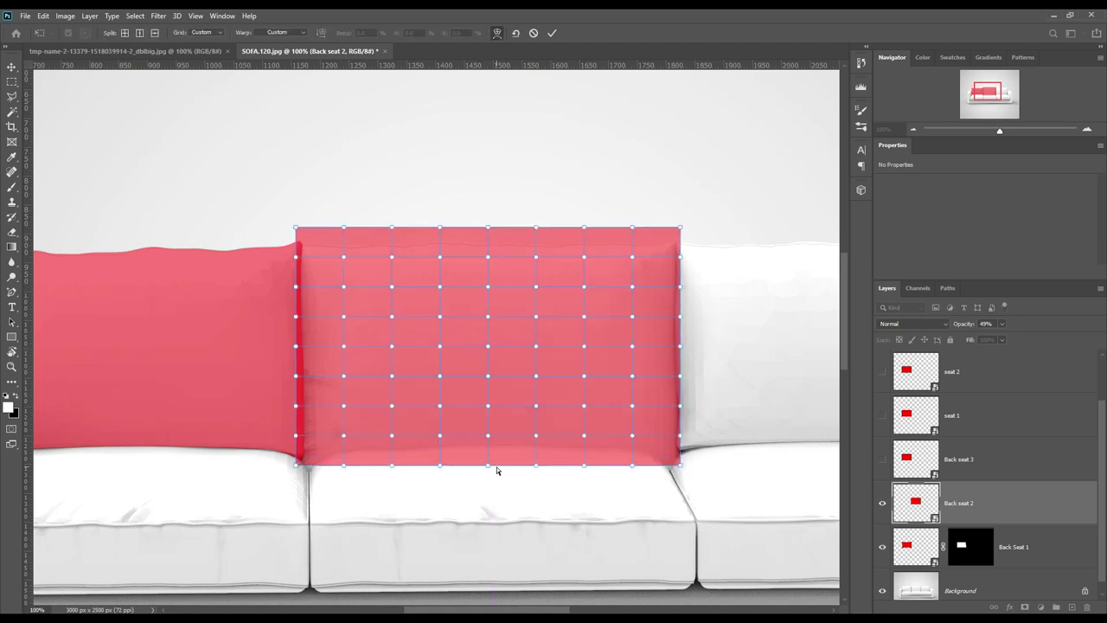
left_click(220, 33)
left_click(205, 63)
left_click(510, 227)
Step: Curve the warp's edges and corners to match the middle cushion, then apply it
left_click_drag(508, 231, 509, 240)
left_click_drag(496, 465, 494, 451)
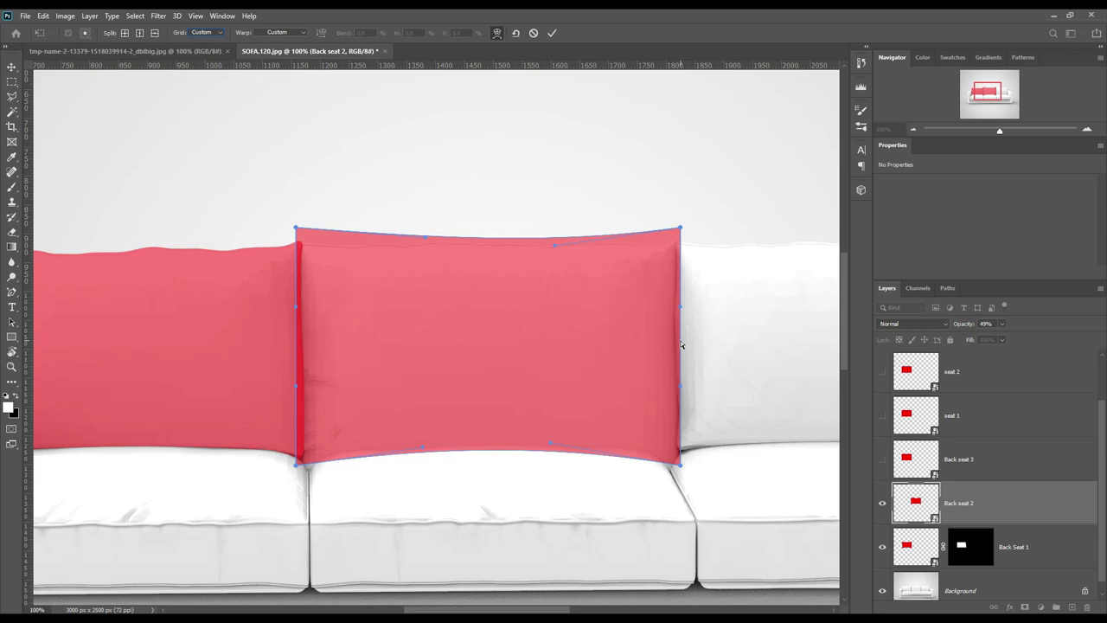
left_click_drag(297, 231, 295, 240)
left_click_drag(680, 228, 680, 233)
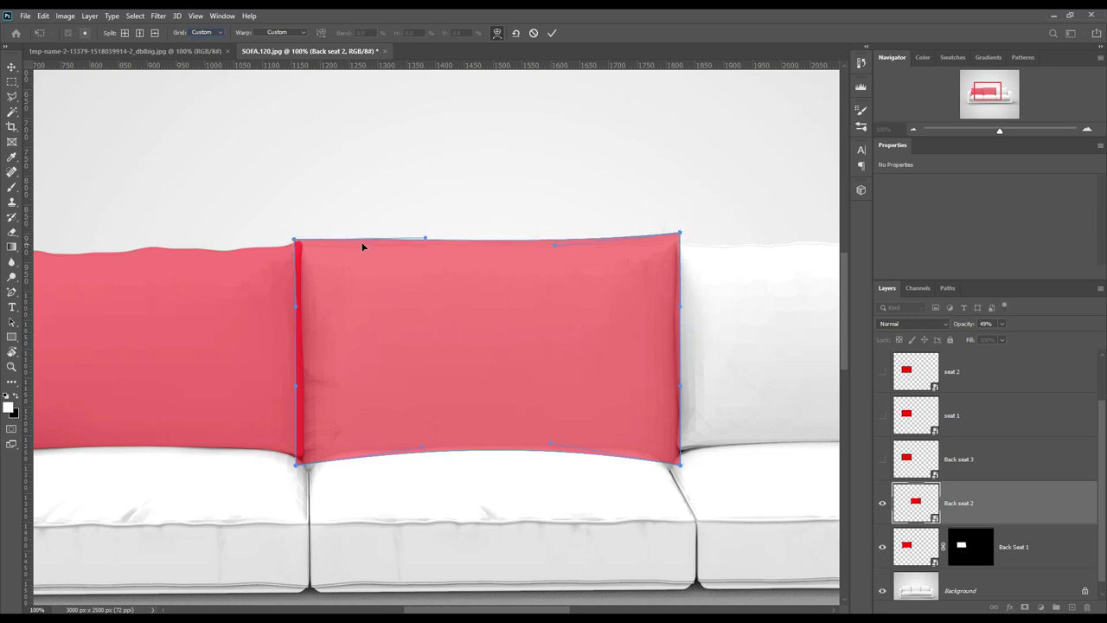
left_click_drag(296, 240, 292, 226)
left_click_drag(296, 464, 296, 475)
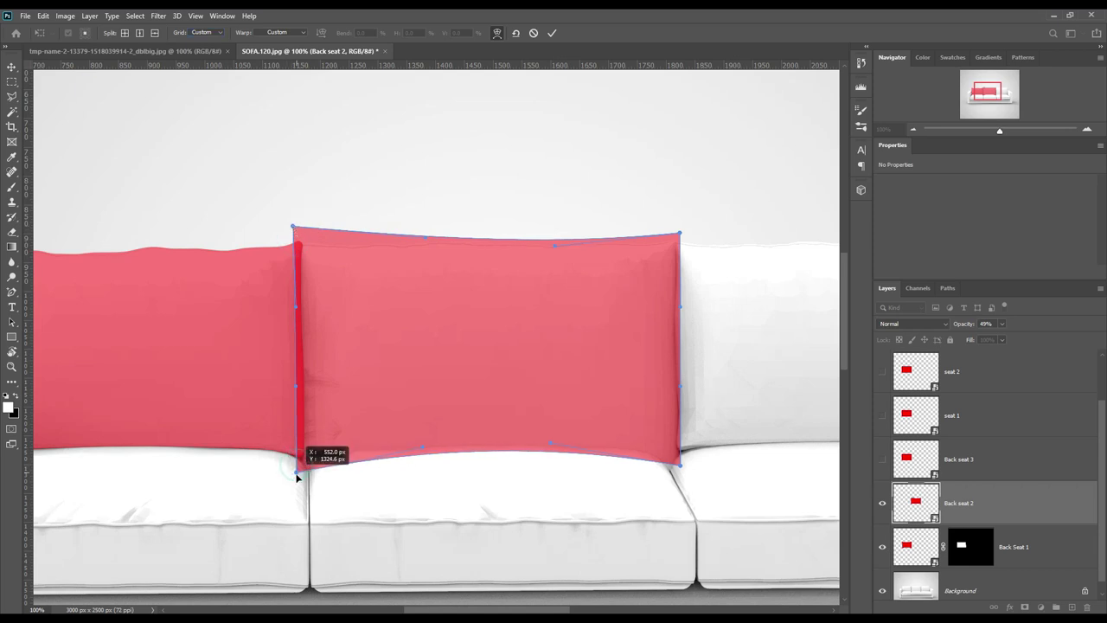
left_click_drag(679, 464, 681, 474)
left_click_drag(552, 440, 554, 434)
left_click_drag(420, 451, 417, 445)
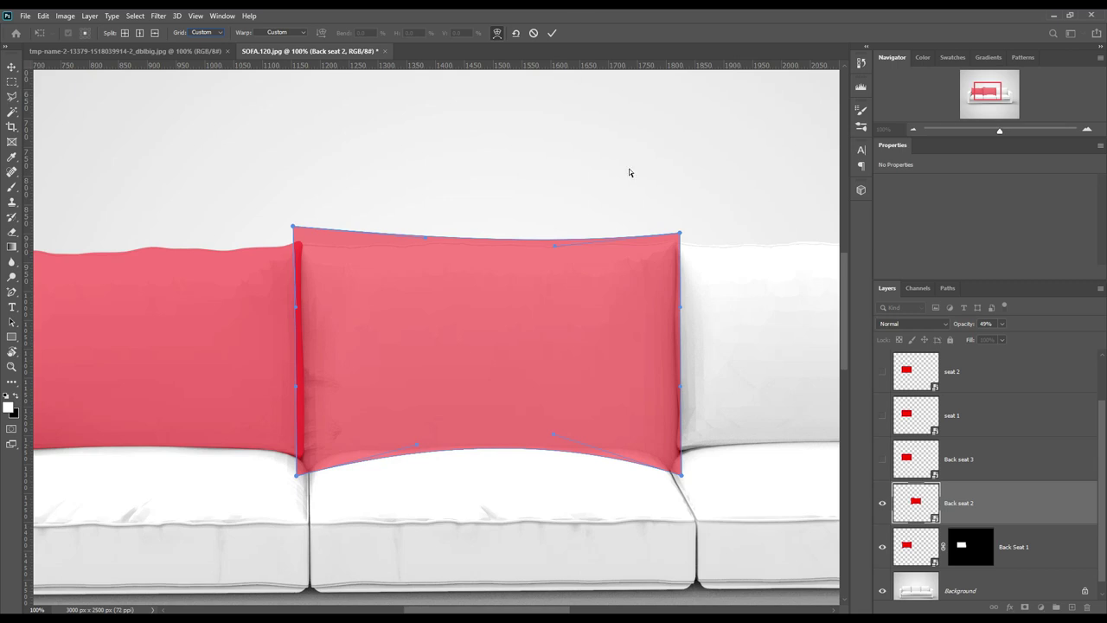
left_click_drag(680, 234, 683, 226)
left_click_drag(424, 237, 430, 244)
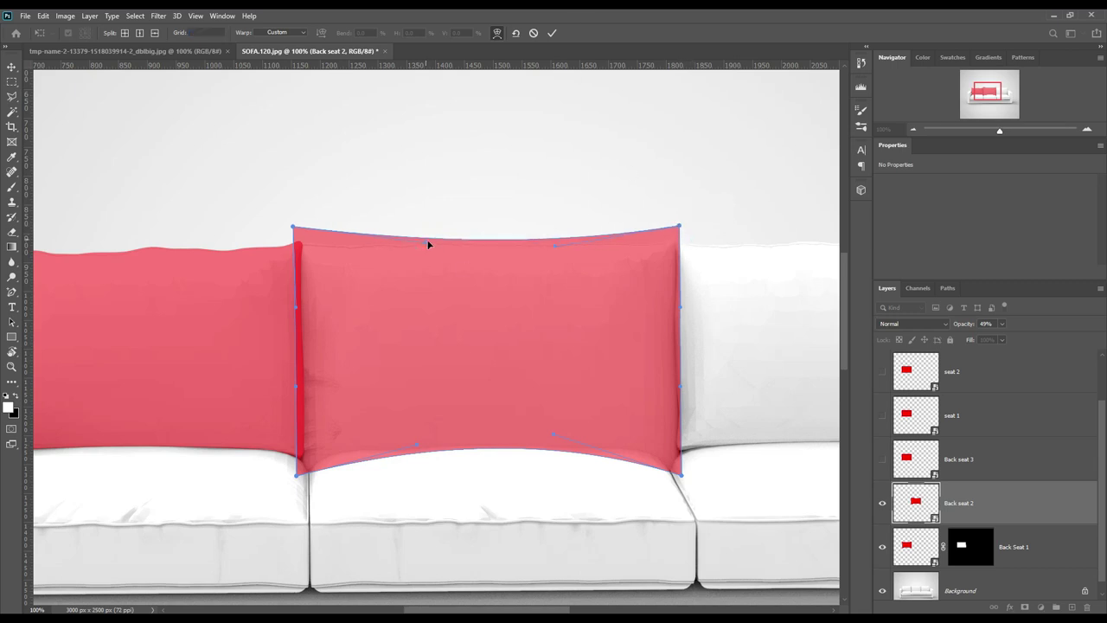
left_click(552, 33)
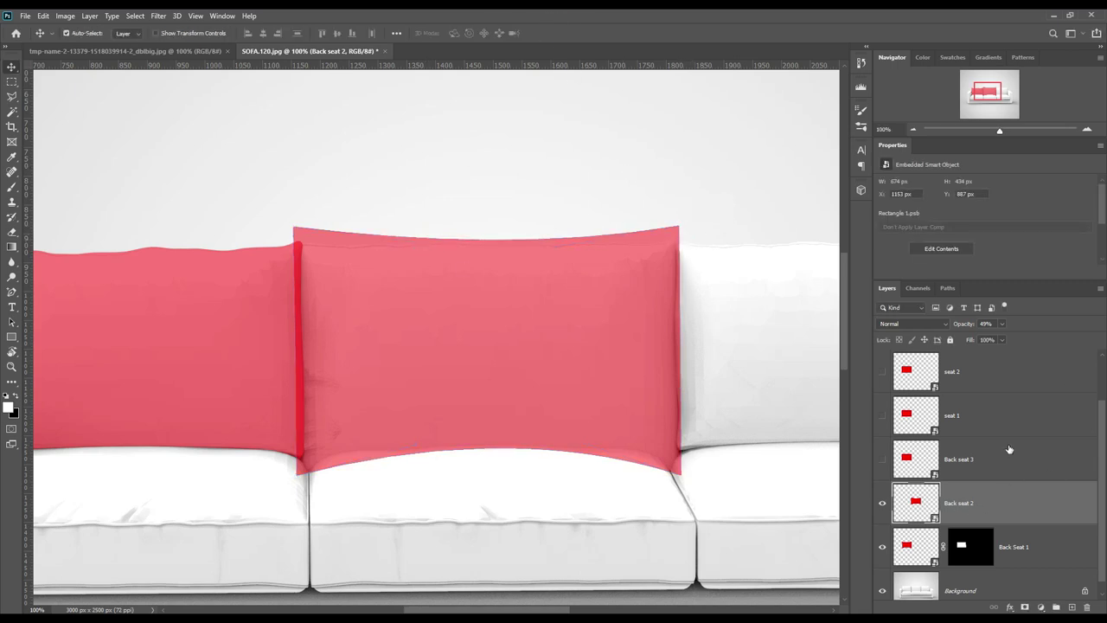
Step: Mask Back seat 2 with the middle back cushion's outline selection
scroll(1008, 449, "up", 5)
left_click(896, 356)
left_click(994, 430, "ctrl")
left_click(896, 356)
left_click(988, 562)
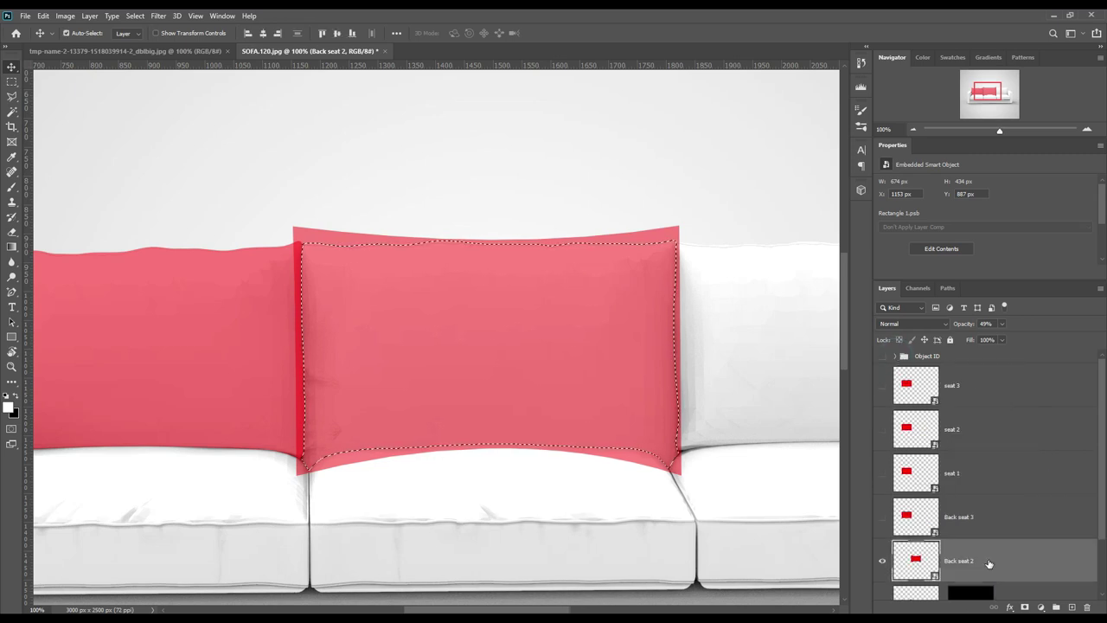
left_click(1024, 608)
scroll(518, 346, "right", 5)
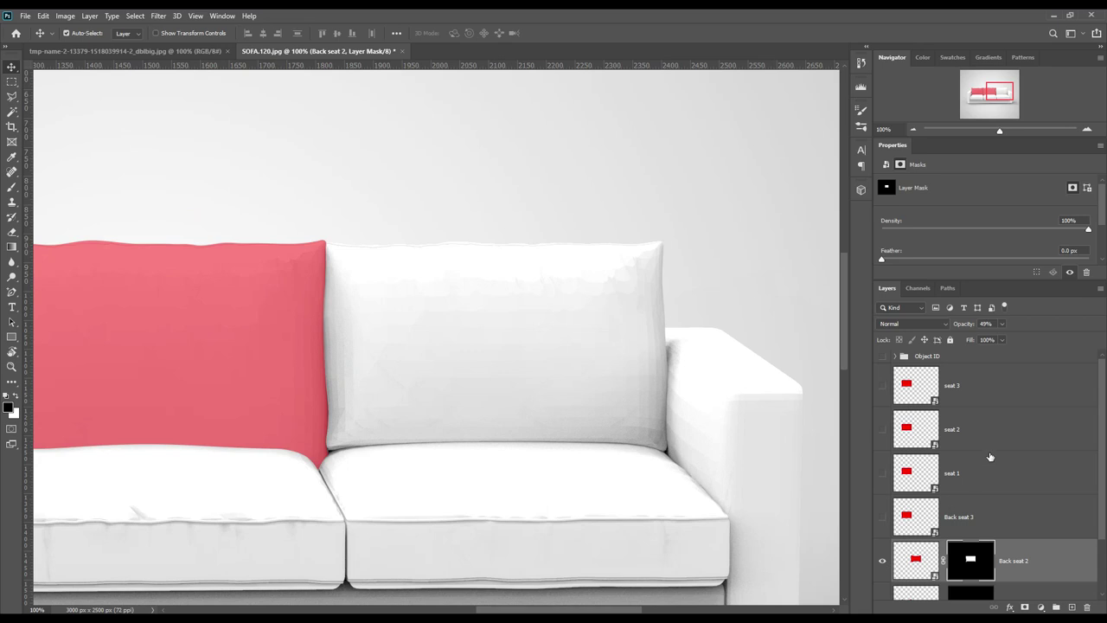
Step: Show Back seat 3 and move it onto the right back cushion
left_click(879, 516)
key("ctrl+minus")
left_click_drag(68, 357, 556, 356)
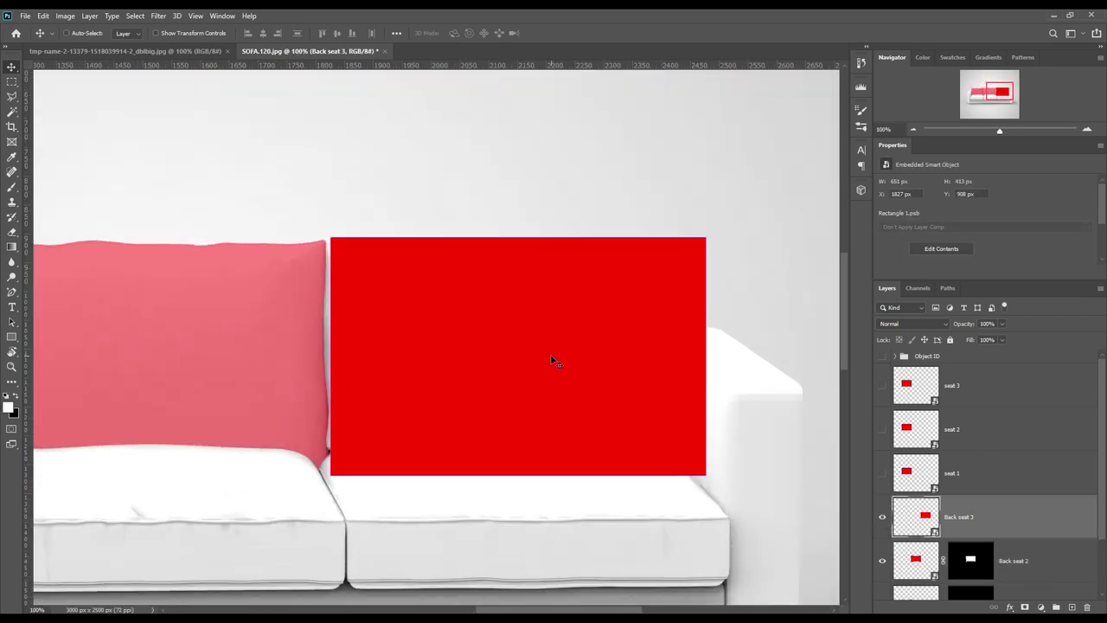
key("ctrl+plus")
key("ctrl+plus")
key("ctrl+minus")
left_click_drag(621, 374, 586, 379)
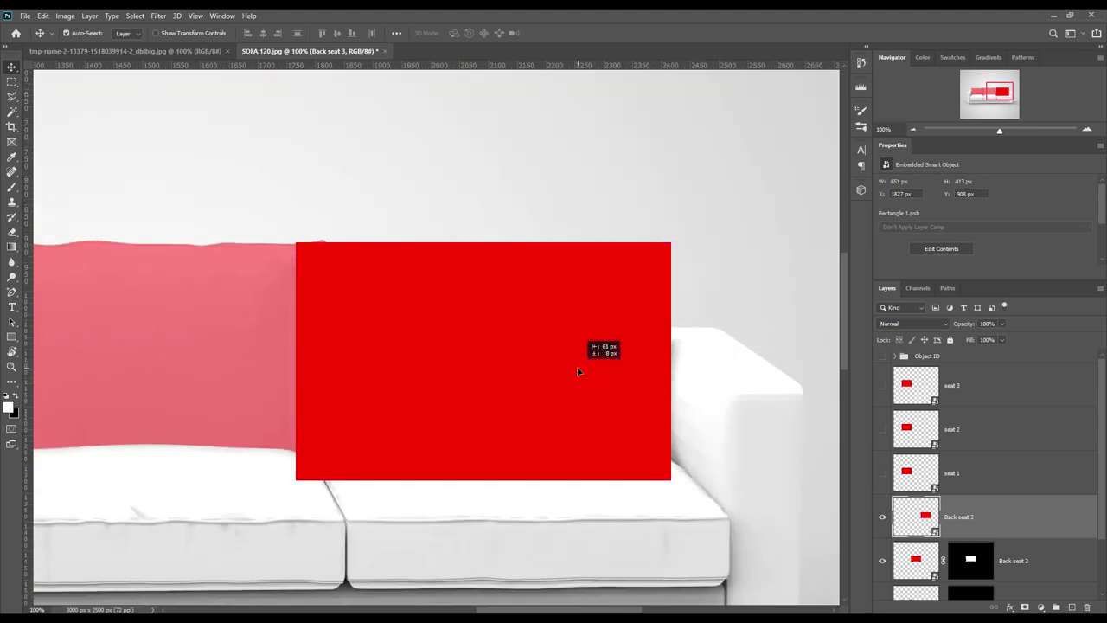
Step: Lower Back seat 3 opacity to 39% and align it over the cushion
left_click(962, 323)
type("45")
key("Return")
left_click_drag(962, 324, 958, 323)
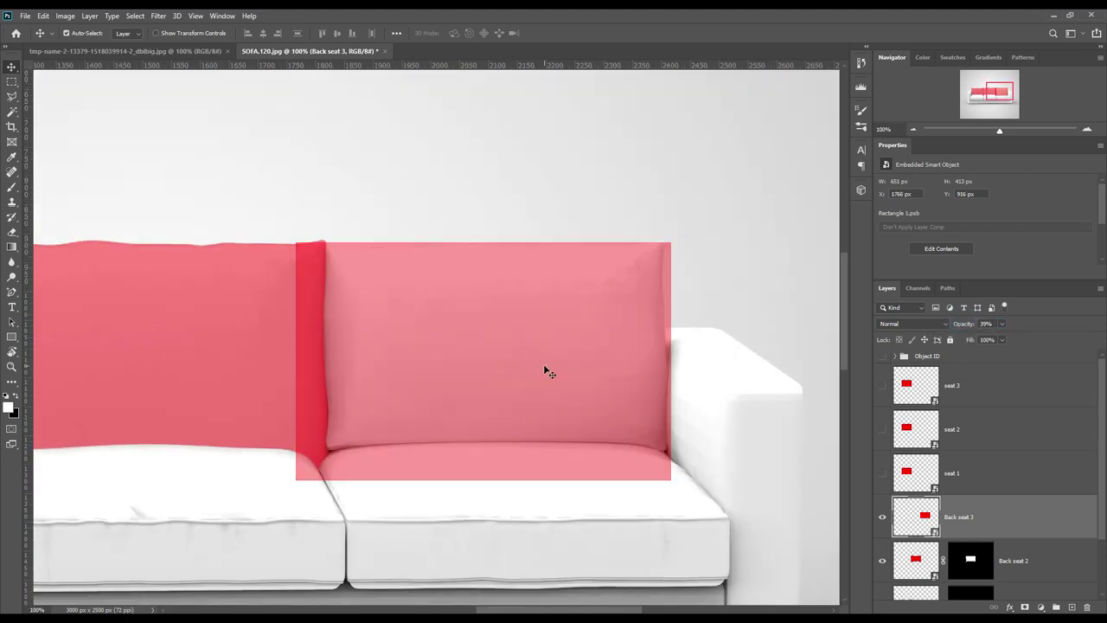
left_click_drag(545, 370, 556, 353)
Step: Warp Back seat 3 with the default grid, bowing all four edges inward, and apply
key("ctrl+t")
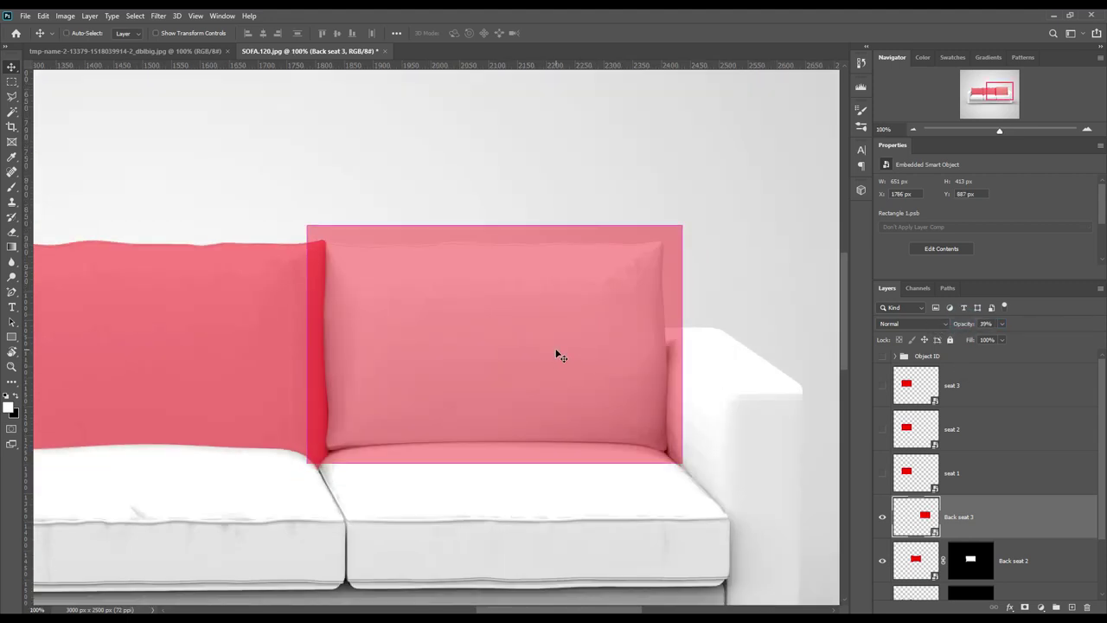
right_click(498, 305)
left_click(523, 432)
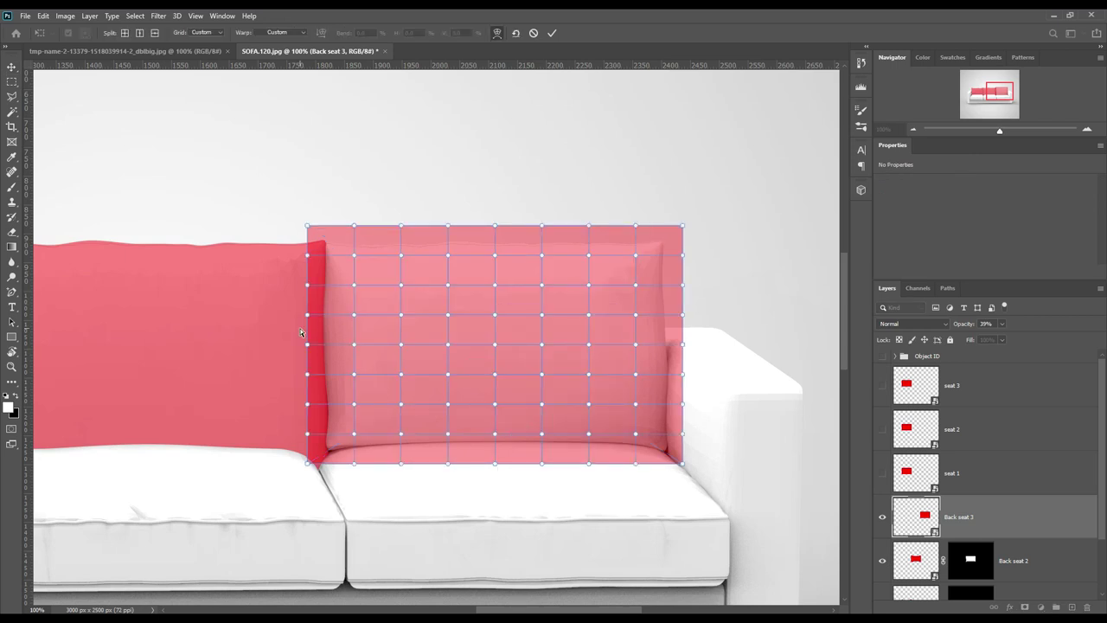
left_click(204, 32)
left_click(206, 62)
left_click_drag(513, 224, 512, 236)
left_click_drag(508, 467, 508, 449)
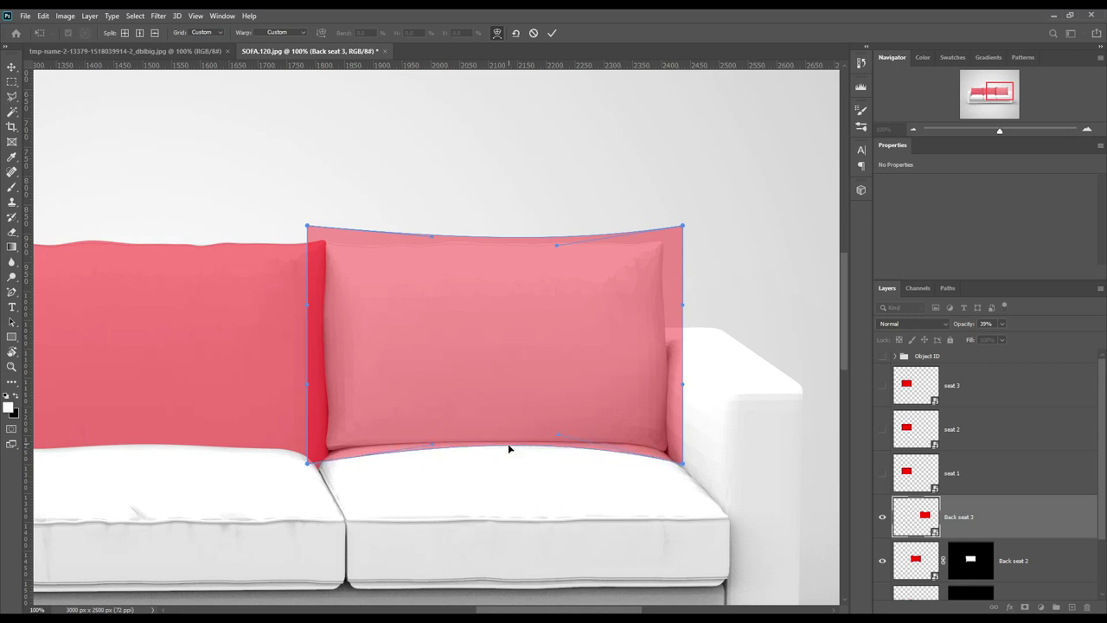
left_click_drag(308, 358, 320, 348)
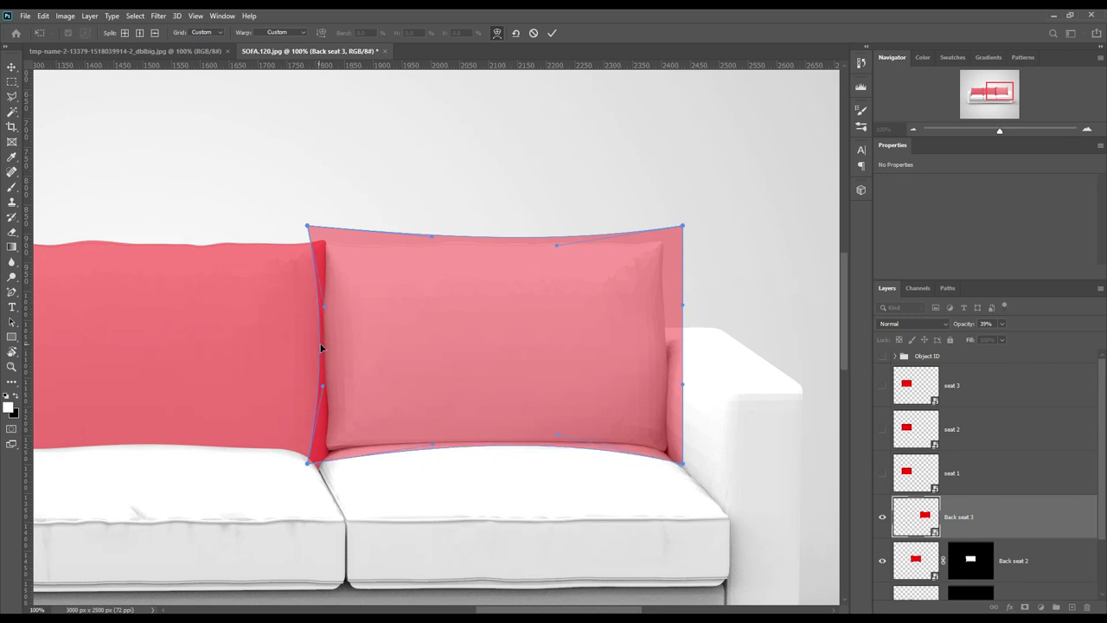
left_click_drag(674, 324, 667, 330)
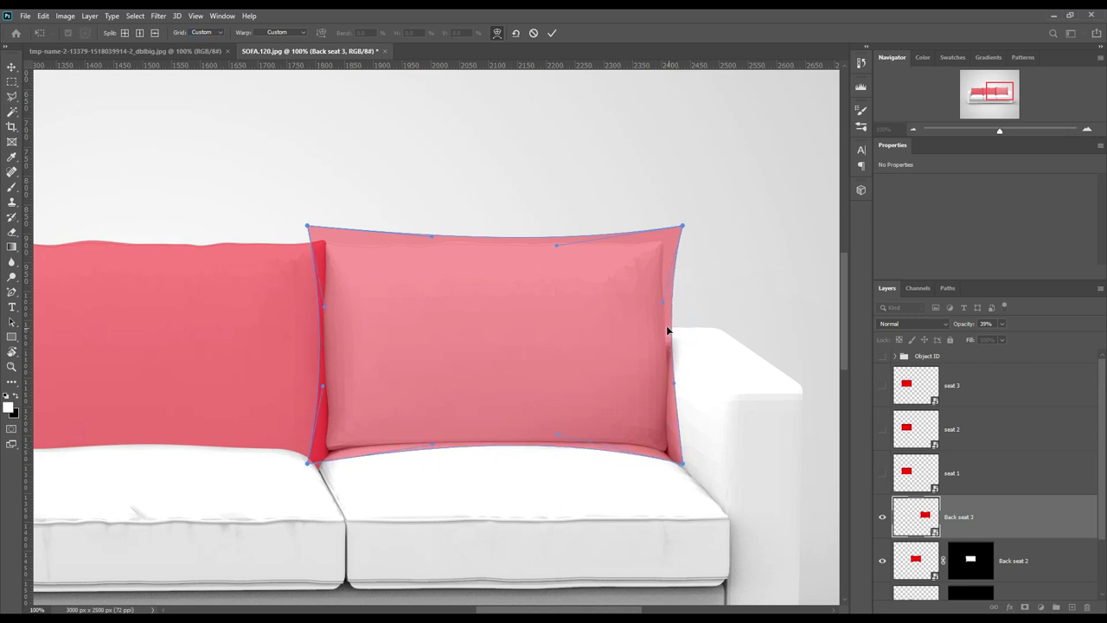
left_click(554, 32)
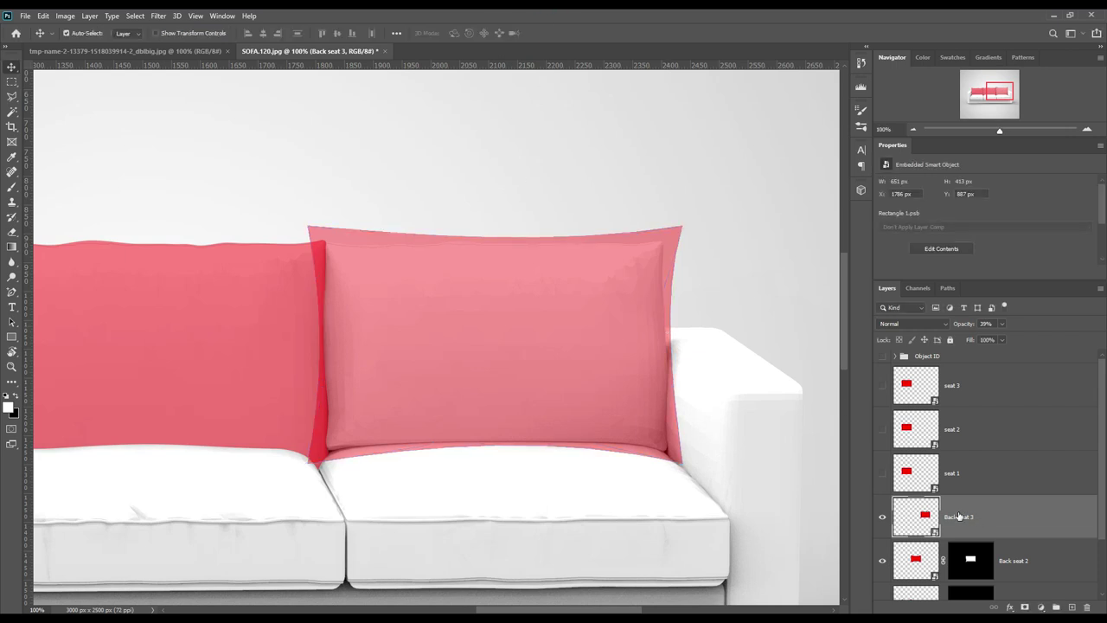
Step: Mask Back seat 3 with the right back cushion's outline selection
left_click(896, 356)
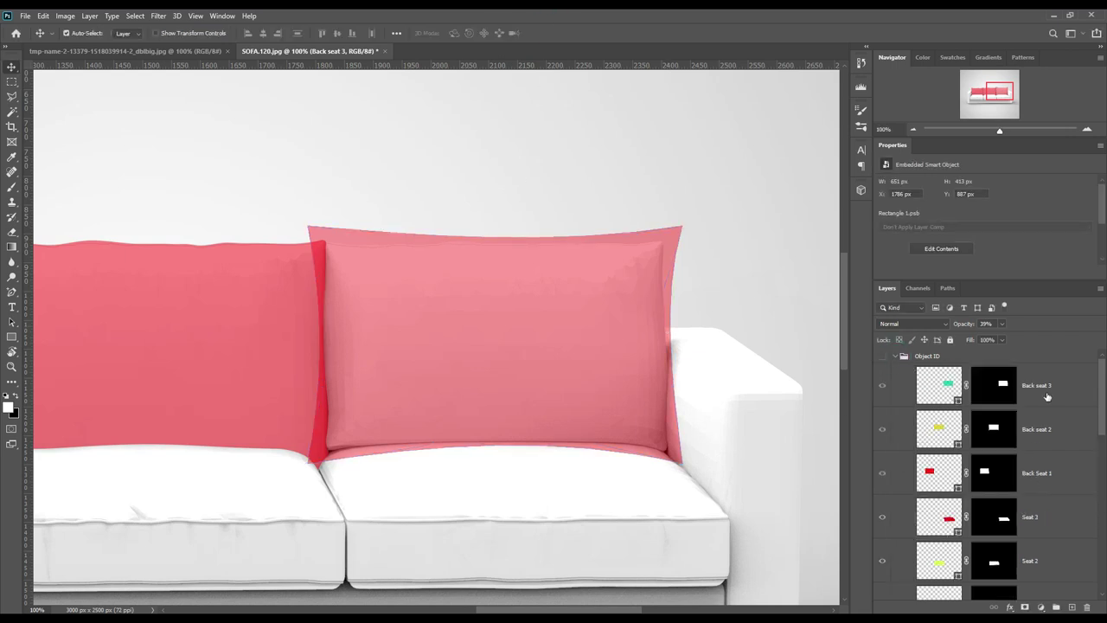
left_click(992, 384, "ctrl")
left_click(895, 355)
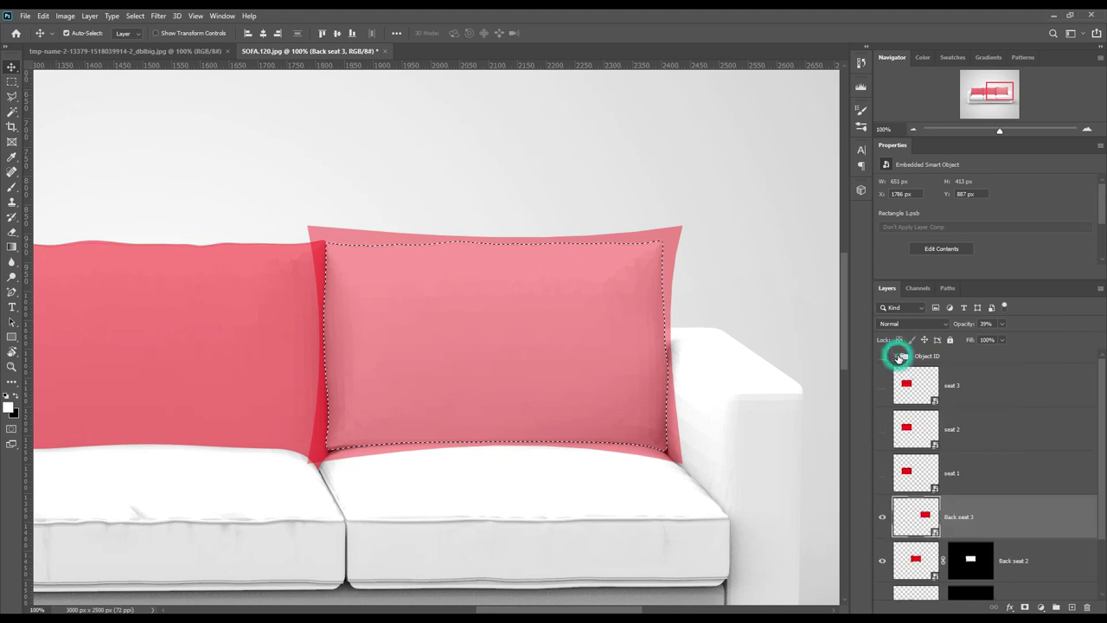
left_click(1025, 607)
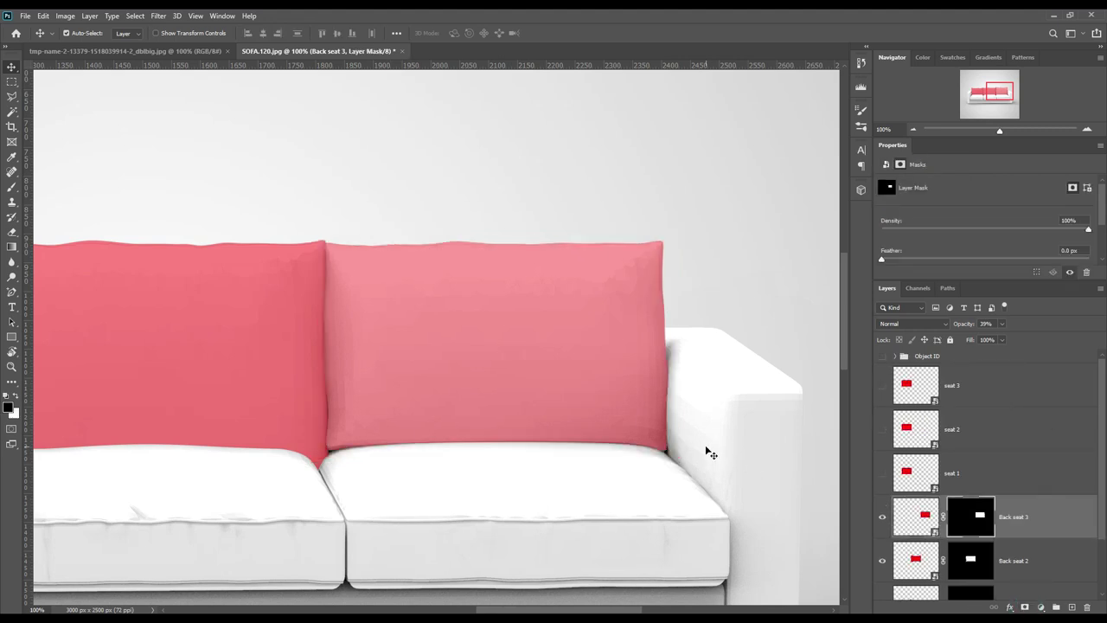
key("ctrl+minus")
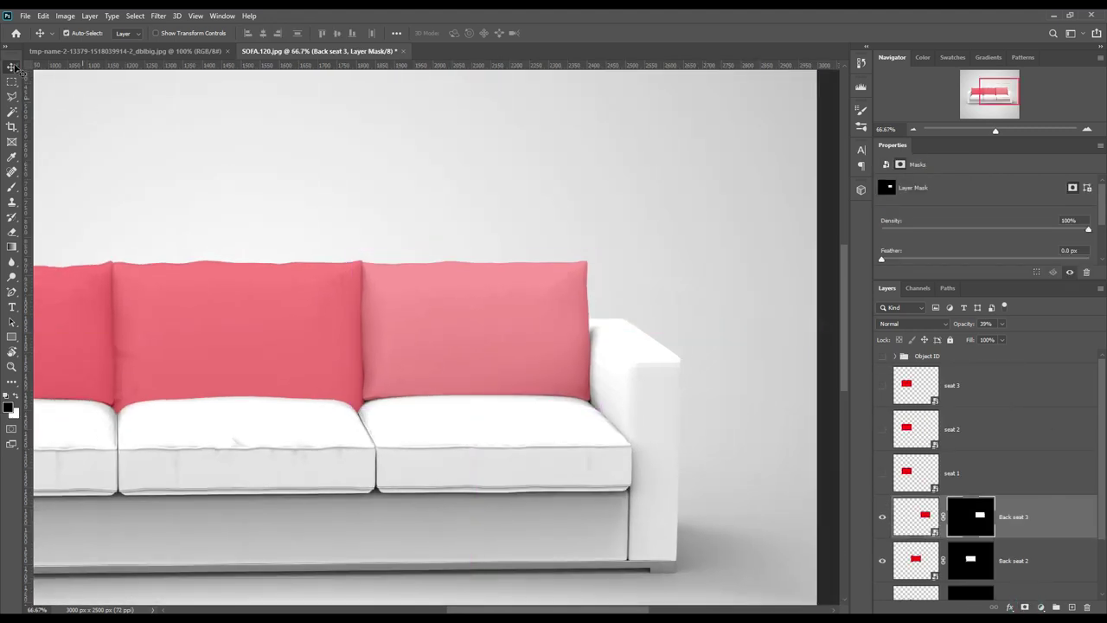
Step: Show seat 1, lower its opacity to 63% and move it onto the front-left cushion
left_click_drag(165, 161, 416, 158)
left_click(882, 472)
left_click(986, 472)
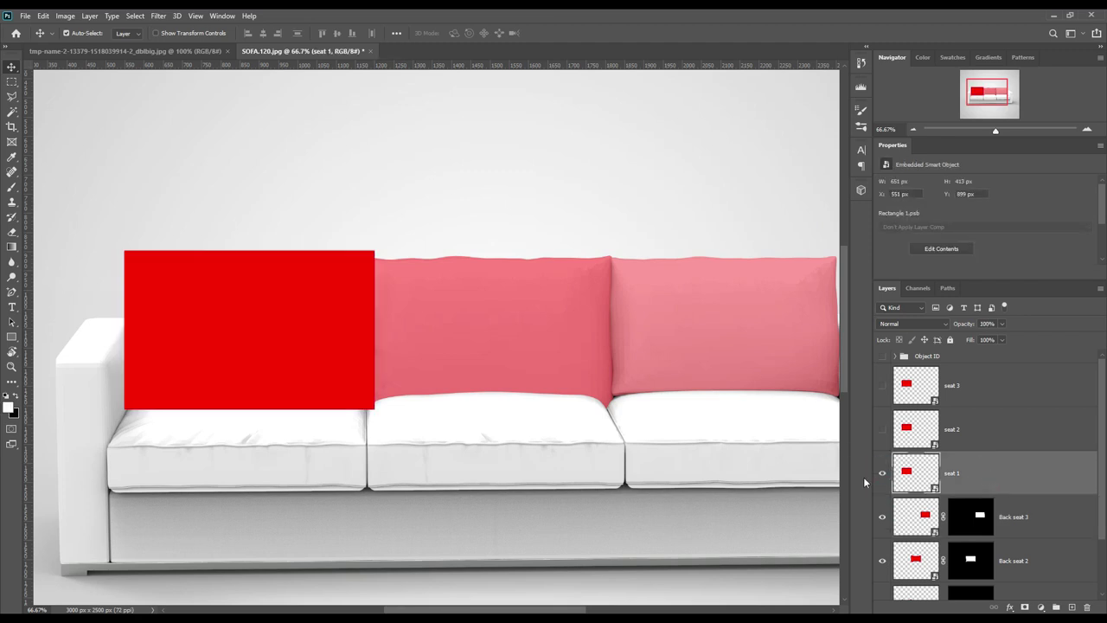
left_click_drag(965, 326, 945, 324)
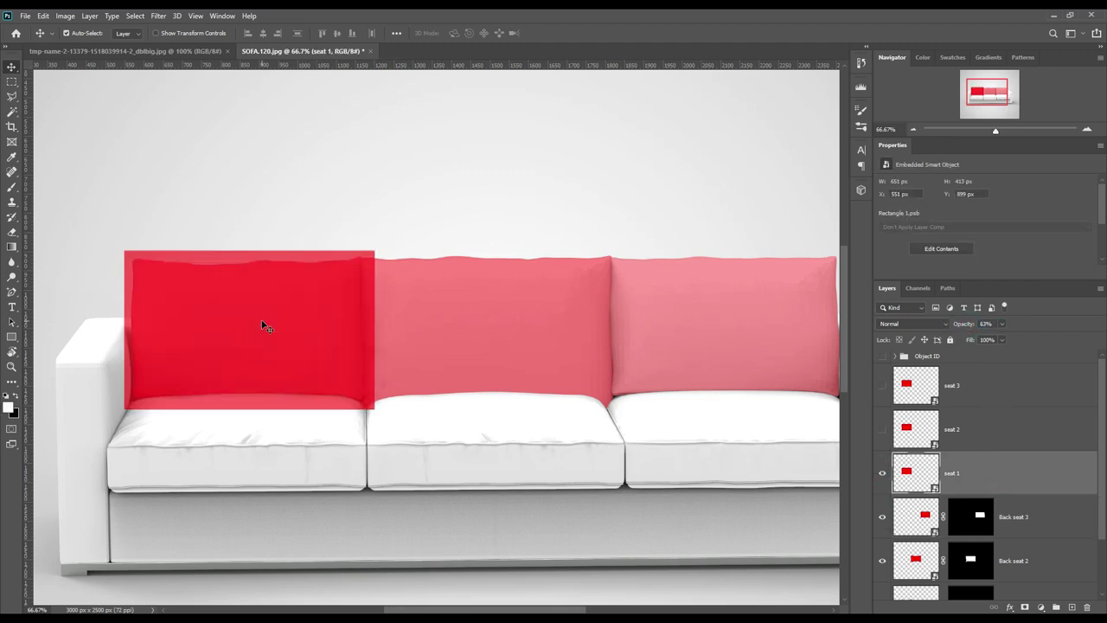
left_click_drag(264, 326, 256, 449)
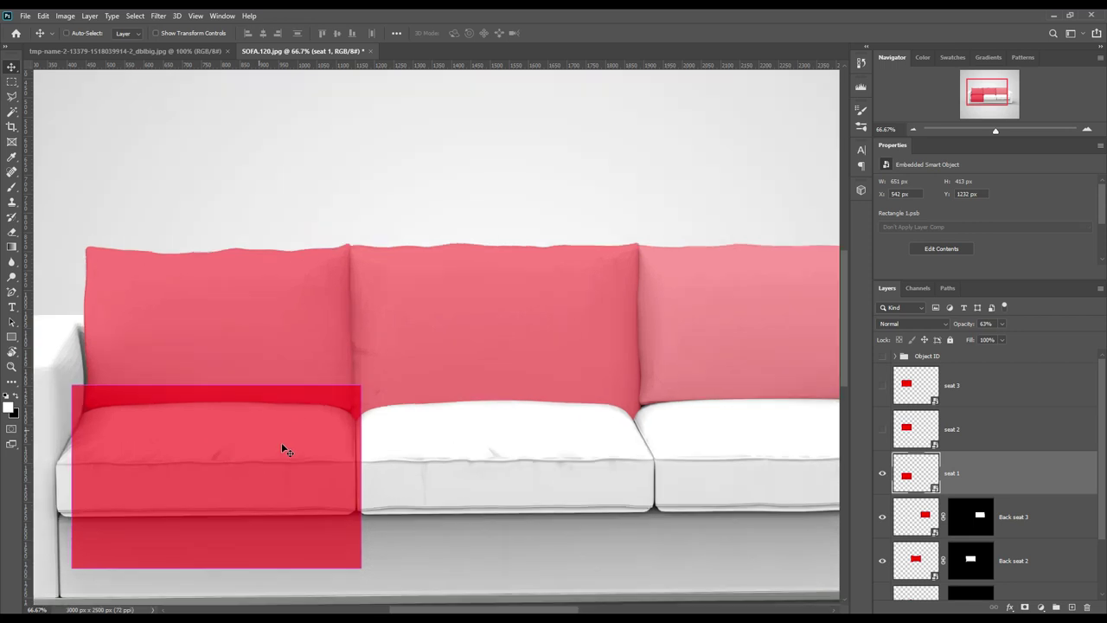
key("ctrl+plus")
left_click_drag(375, 519, 377, 514)
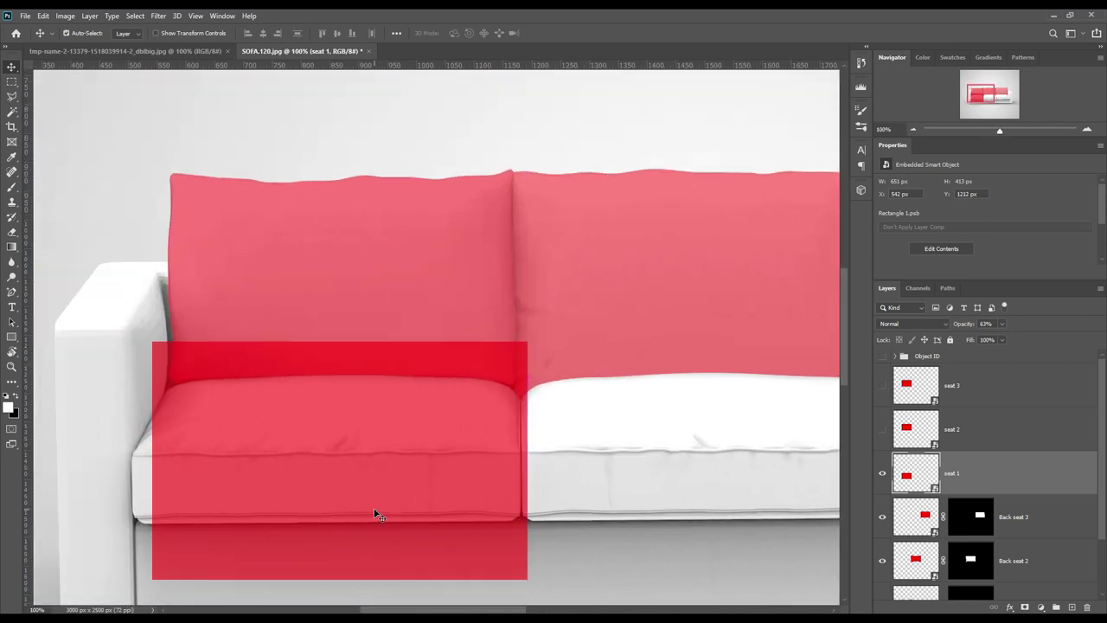
Step: Distort seat 1's four corners to match the left cushion's perspective
key("ctrl+t")
right_click(336, 397)
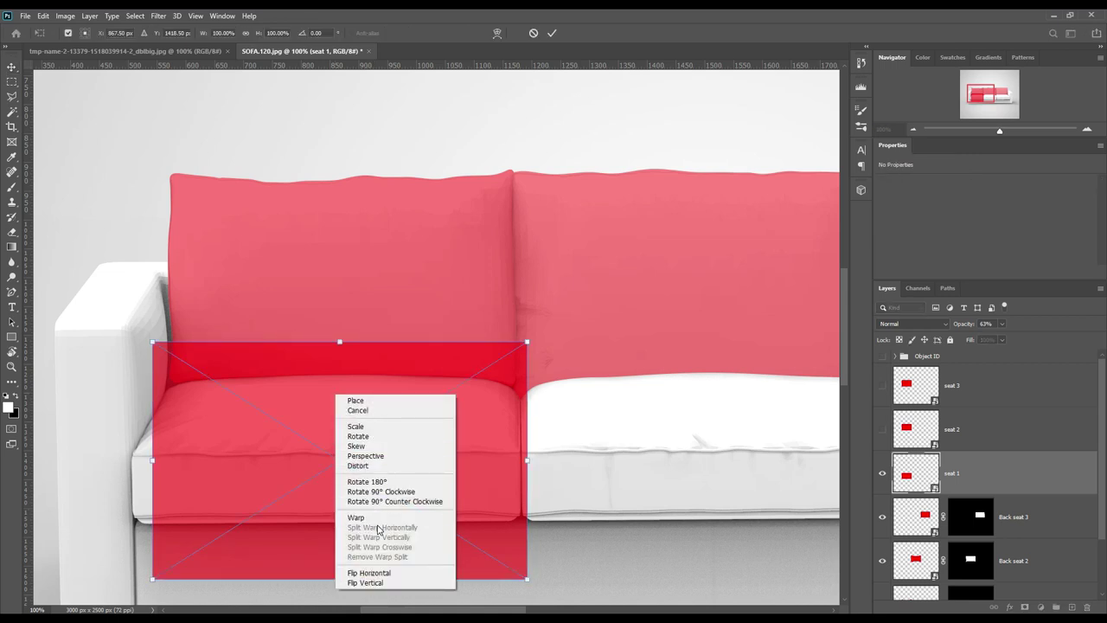
left_click(368, 471)
left_click_drag(152, 343, 154, 380)
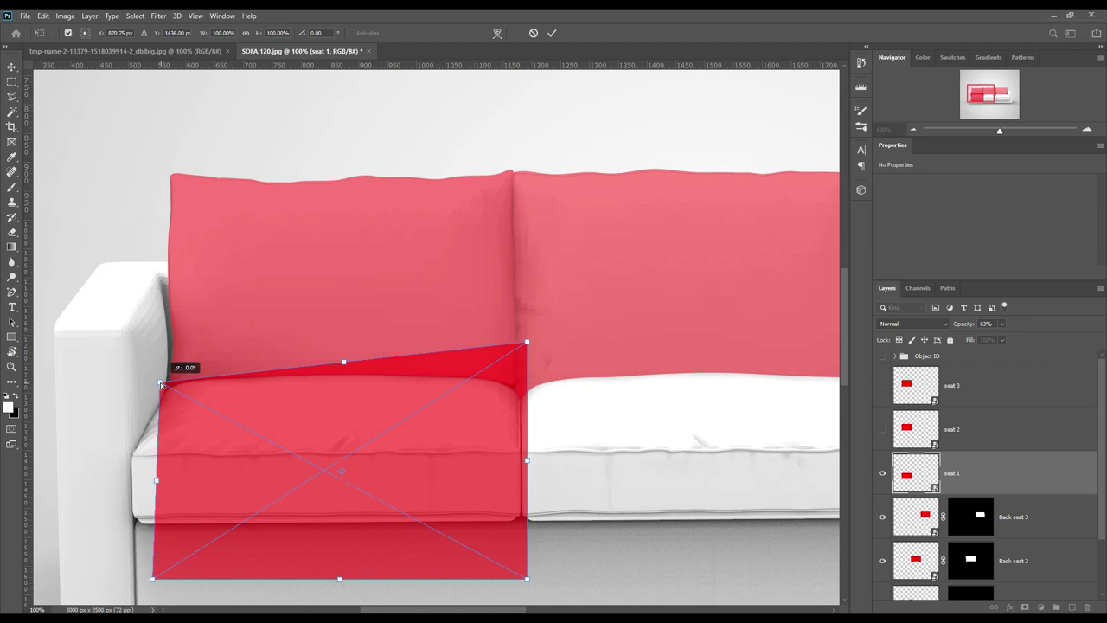
left_click_drag(526, 343, 519, 381)
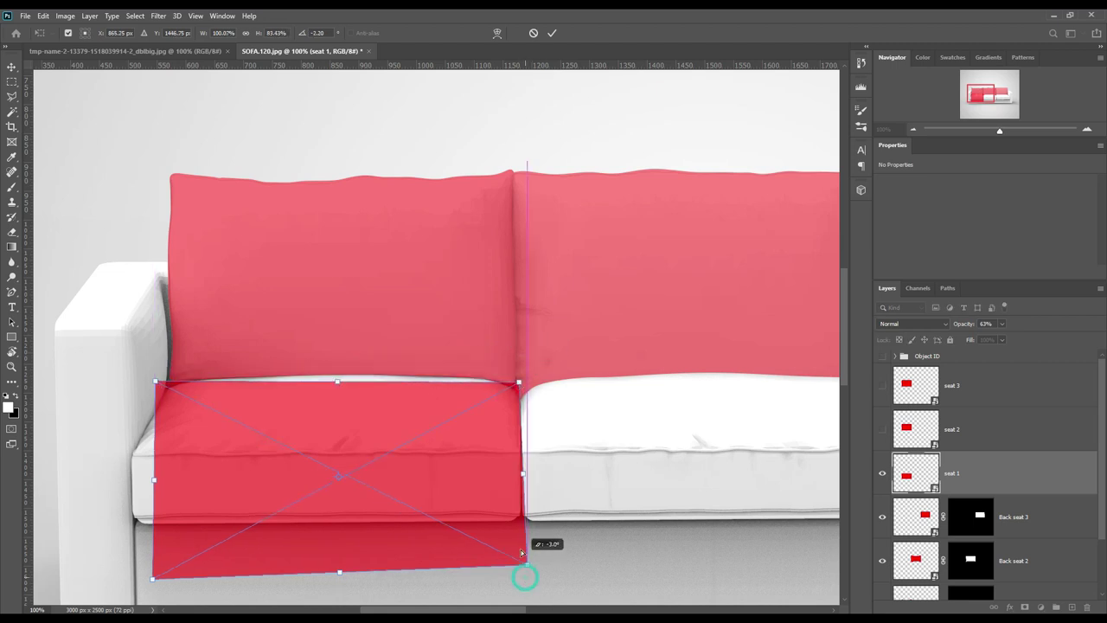
left_click_drag(526, 577, 520, 531)
left_click_drag(152, 577, 132, 533)
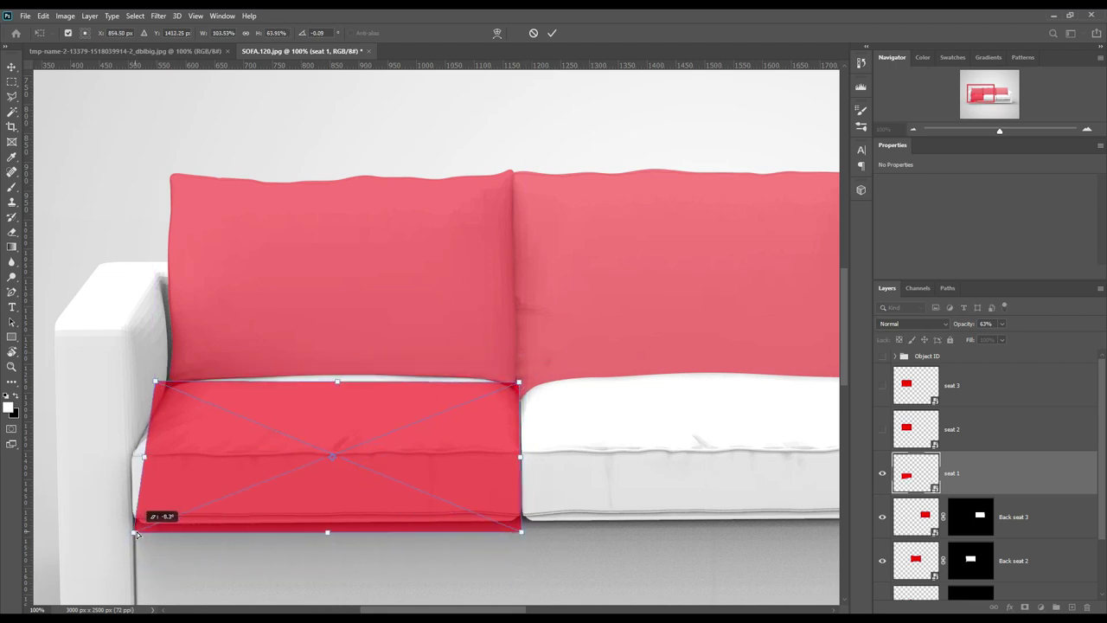
left_click_drag(521, 533, 526, 529)
left_click_drag(519, 381, 523, 386)
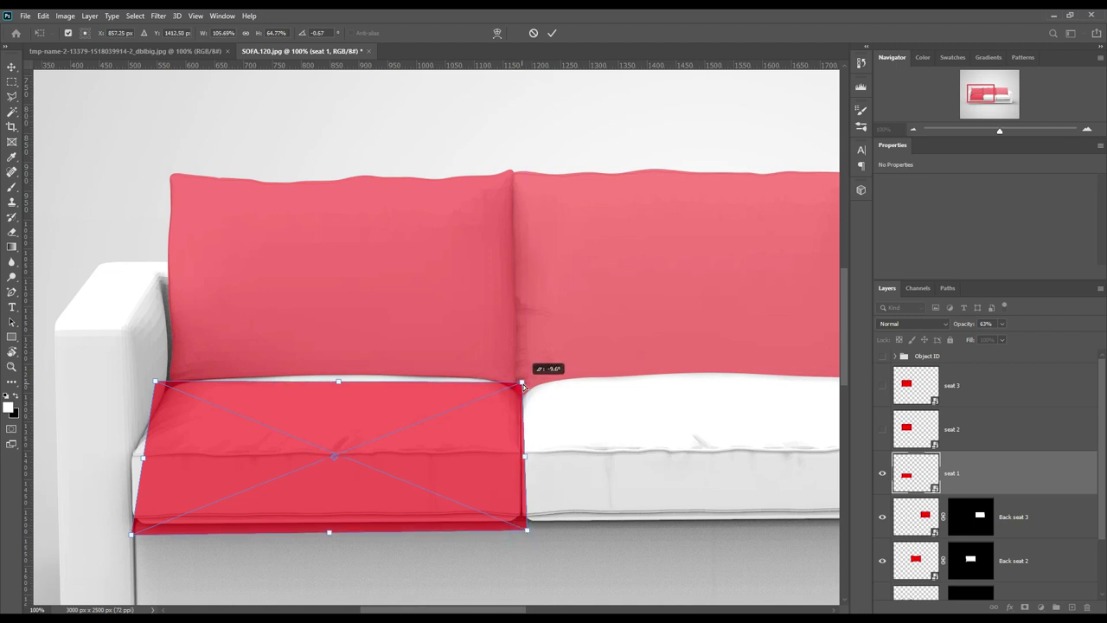
Step: Warp seat 1, bending its left side and lower rows to the cushion's contour
right_click(274, 408)
left_click(281, 486)
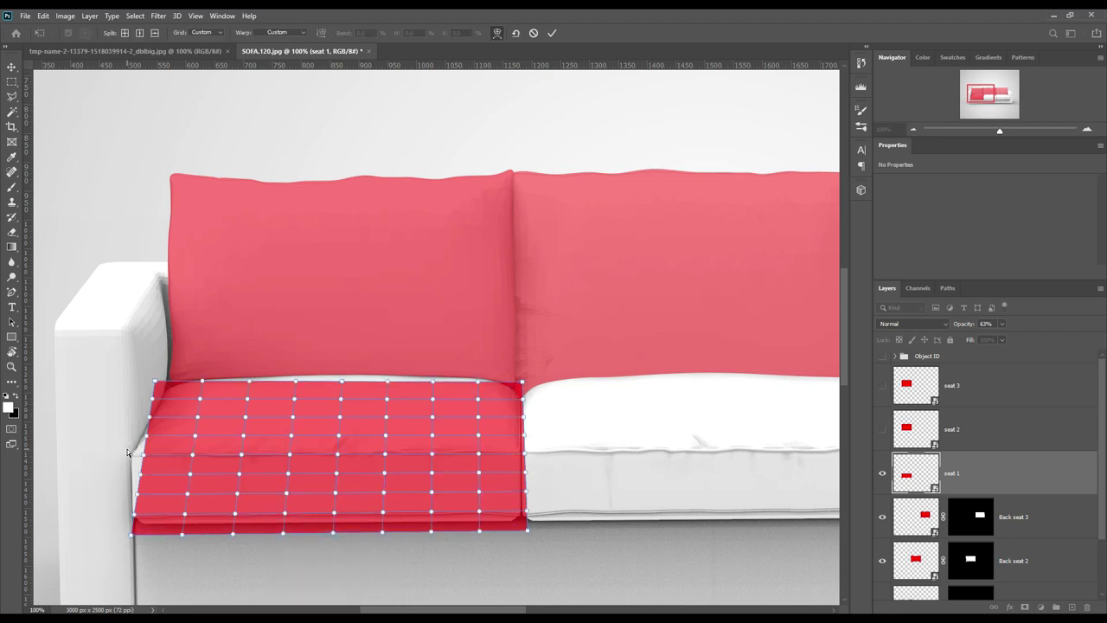
left_click_drag(247, 490, 438, 481)
left_click_drag(511, 482, 474, 483)
left_click_drag(340, 460, 326, 459)
left_click(115, 498)
left_click_drag(433, 493, 422, 499)
left_click(112, 517)
mouse_move(121, 509)
left_mouse_down()
mouse_move(480, 520)
mouse_move(417, 511)
left_mouse_up()
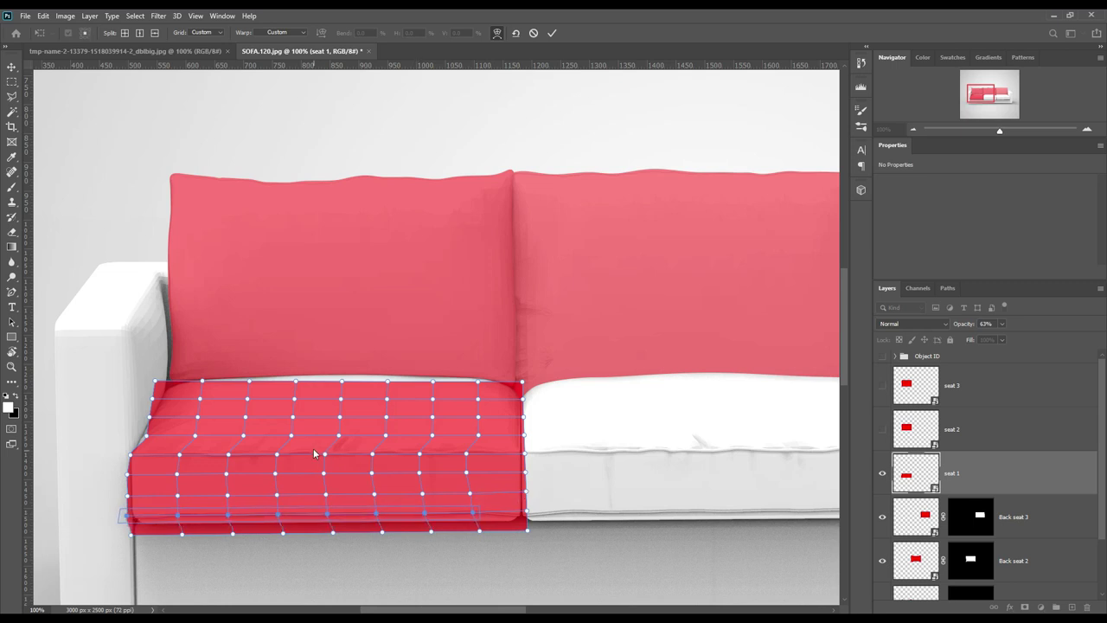
mouse_move(304, 449)
left_mouse_down()
mouse_move(349, 492)
mouse_move(405, 516)
left_mouse_up()
left_click_drag(494, 523, 494, 523)
left_click_drag(374, 478, 385, 477)
left_click(539, 560)
Step: Refine seat 1's central and upper warp points, then commit the warp
mouse_move(320, 467)
left_mouse_down()
mouse_move(480, 493)
mouse_move(431, 467)
left_mouse_up()
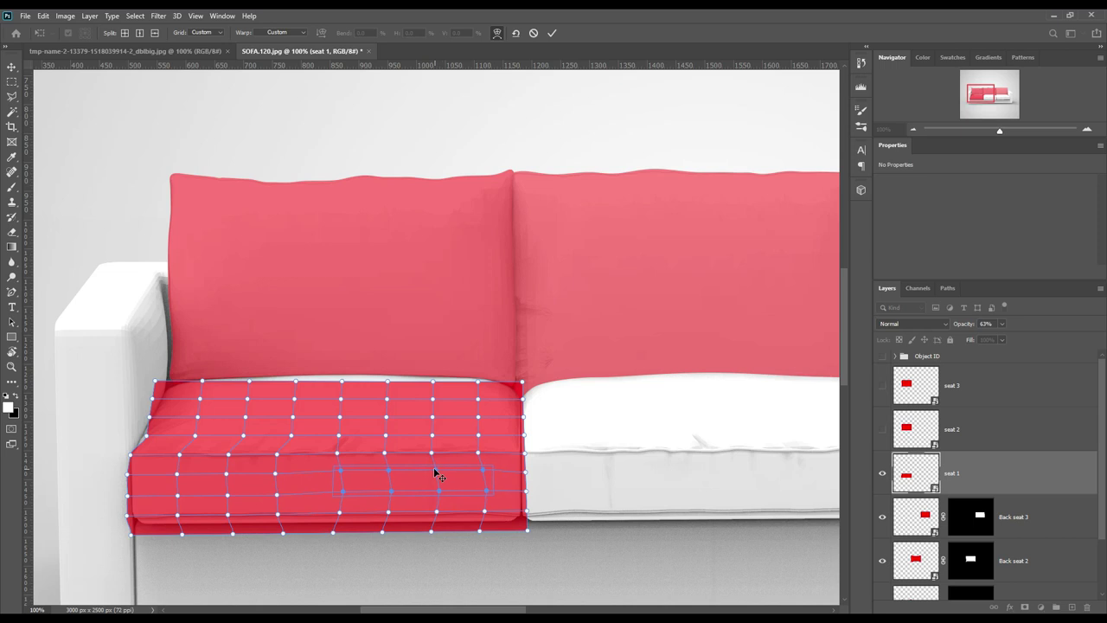
left_click(253, 447)
left_click_drag(253, 447, 281, 476)
left_click(279, 516)
left_click_drag(129, 433, 409, 440)
left_click_drag(507, 444, 506, 445)
left_click_drag(132, 433, 264, 444)
left_click_drag(138, 437, 126, 434)
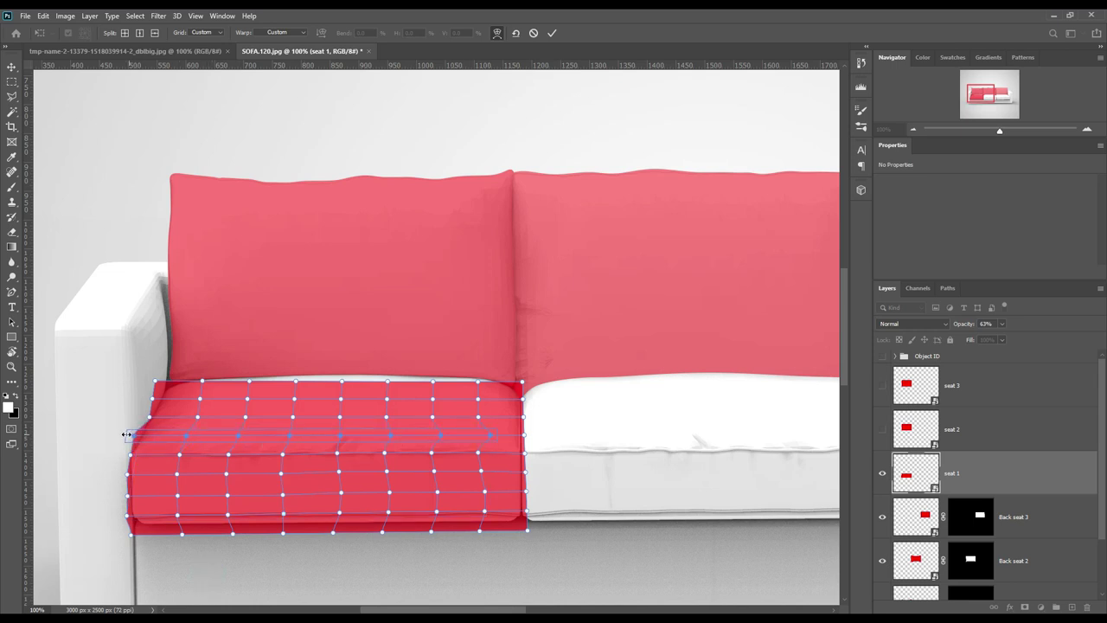
left_click_drag(493, 432, 487, 434)
left_click_drag(413, 441, 409, 440)
left_click(208, 363)
mouse_move(184, 368)
left_mouse_down()
mouse_move(337, 423)
mouse_move(341, 389)
left_mouse_up()
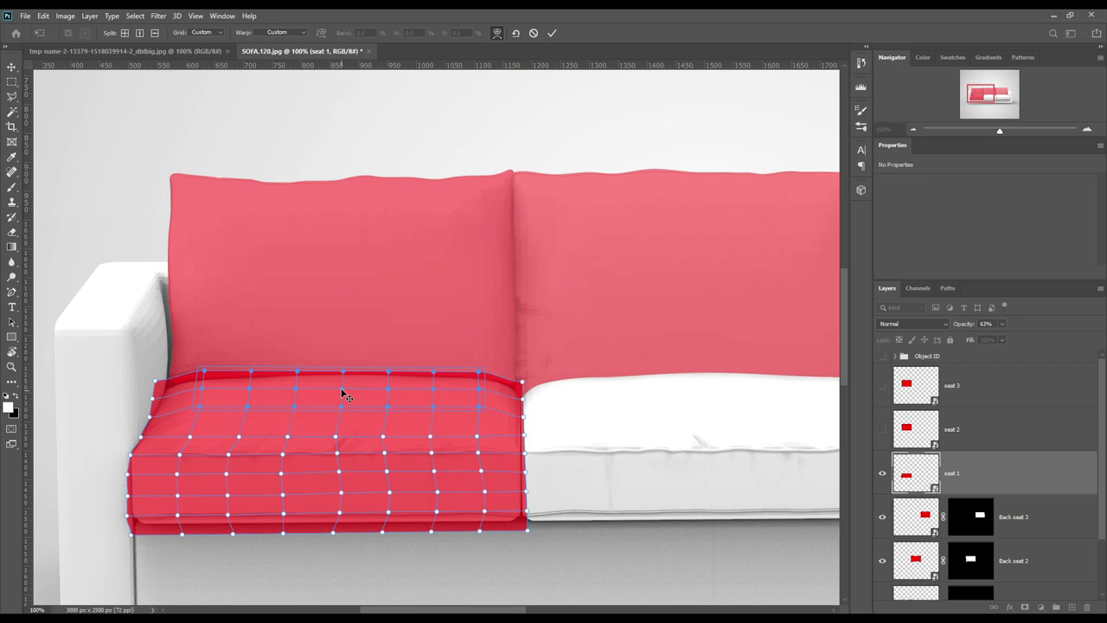
left_click(552, 33)
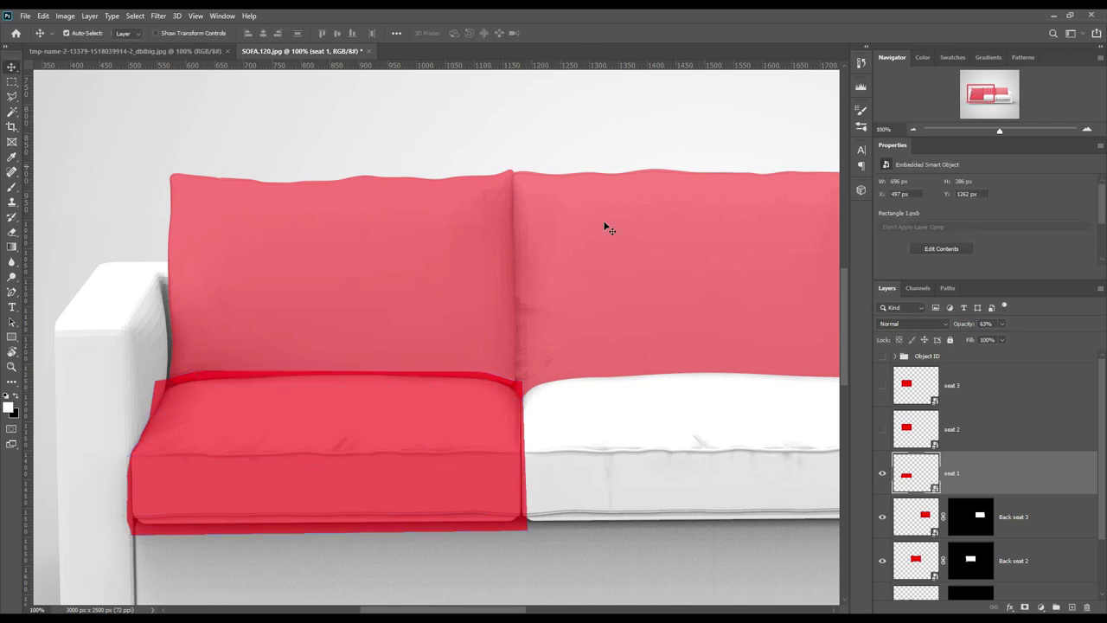
Step: Mask seat 1 to the front-left cushion outline from the Seat 1 ID layer
left_click(895, 356)
left_click(983, 548, "ctrl")
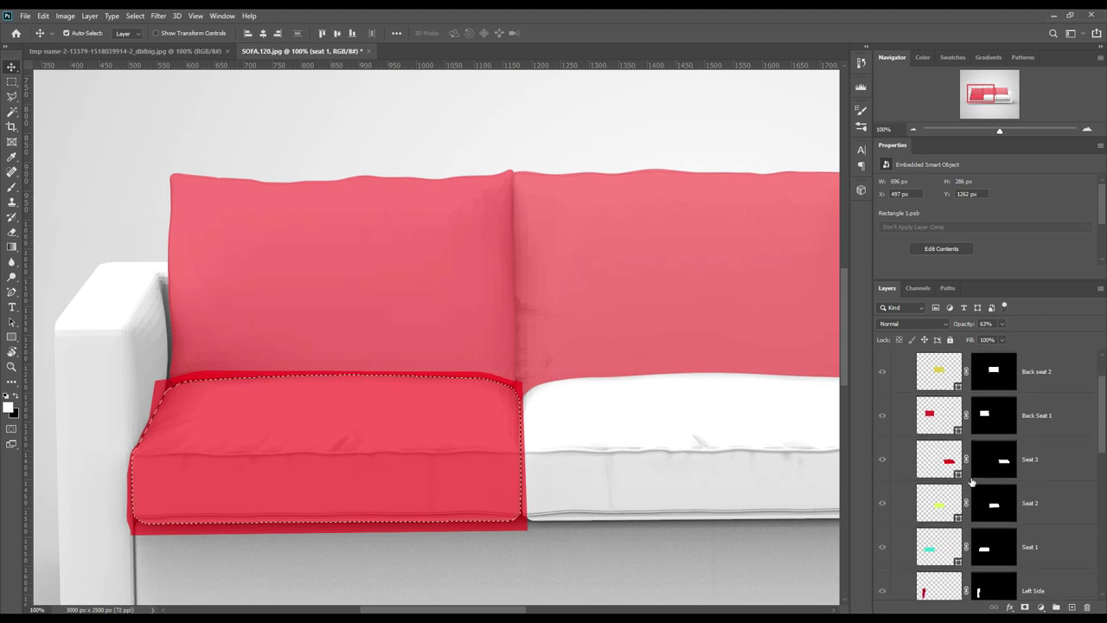
left_click(896, 356)
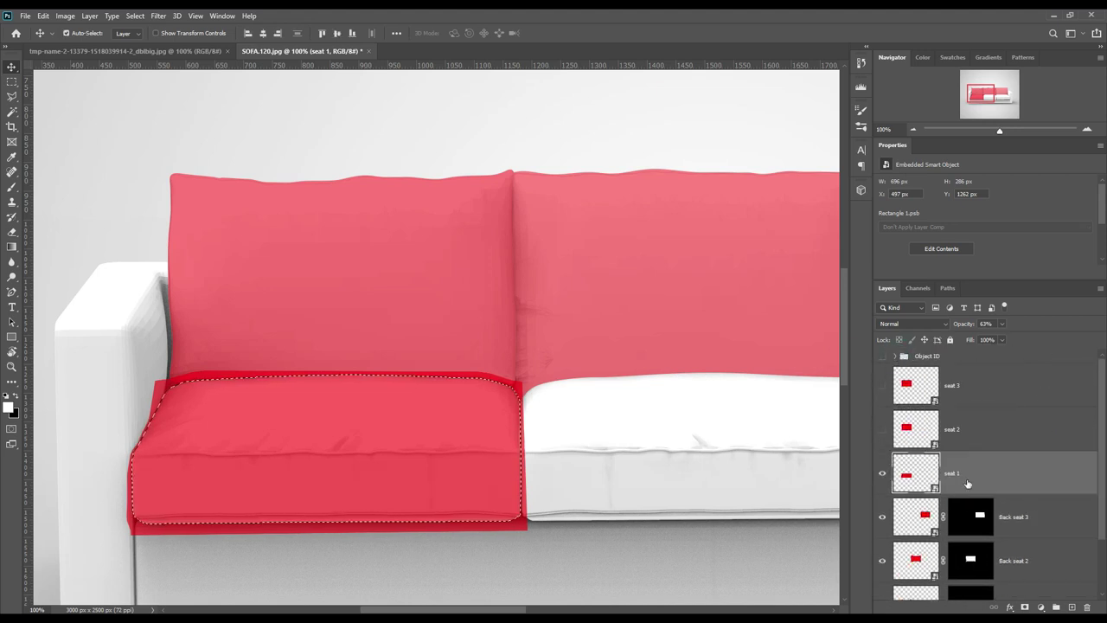
left_click(1023, 606)
Step: Show seat 2 and move its rectangle over the middle cushion
scroll(459, 458, "right", 5)
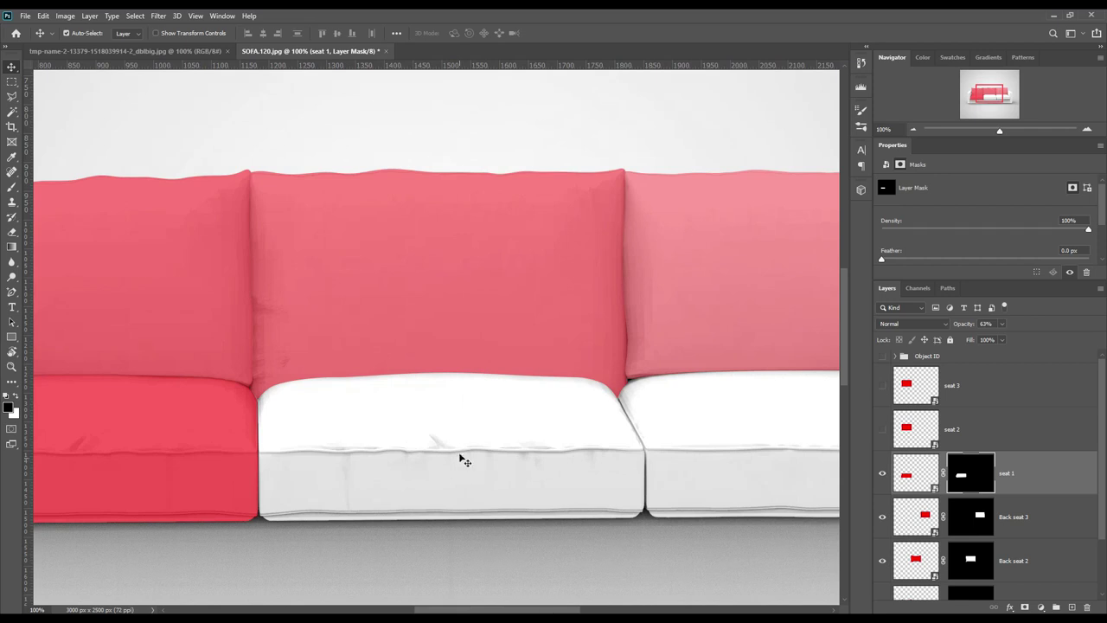
left_click(882, 429)
left_click_drag(184, 333, 541, 496)
Step: Set seat 2 opacity to 42% and distort its corners onto the middle cushion
key("4")
key("2")
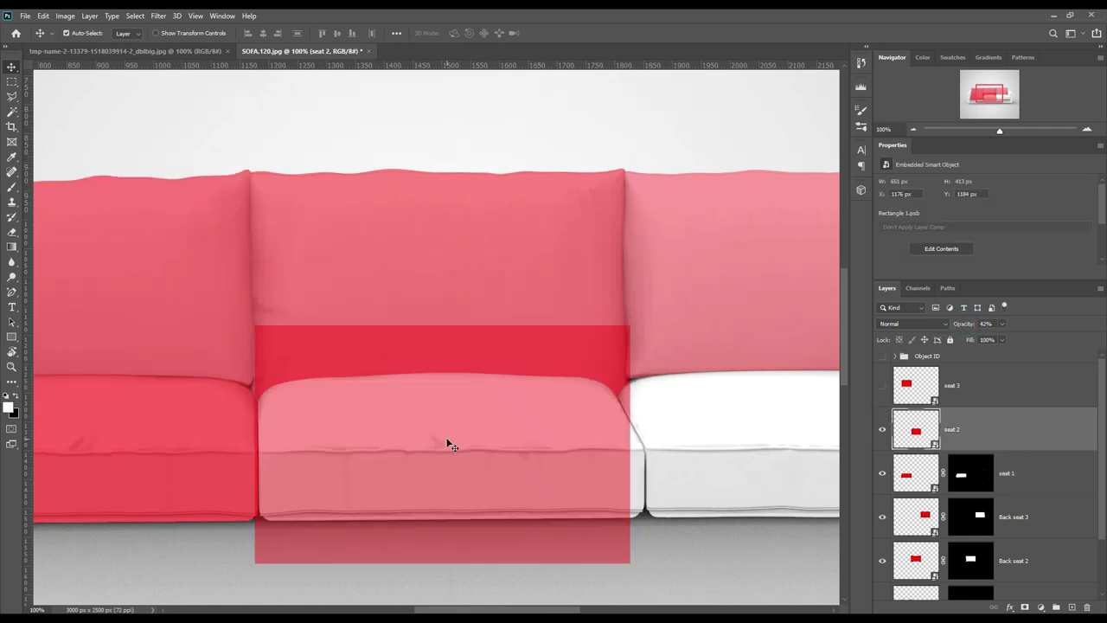
key("ctrl+t")
right_click(454, 395)
left_click(484, 467)
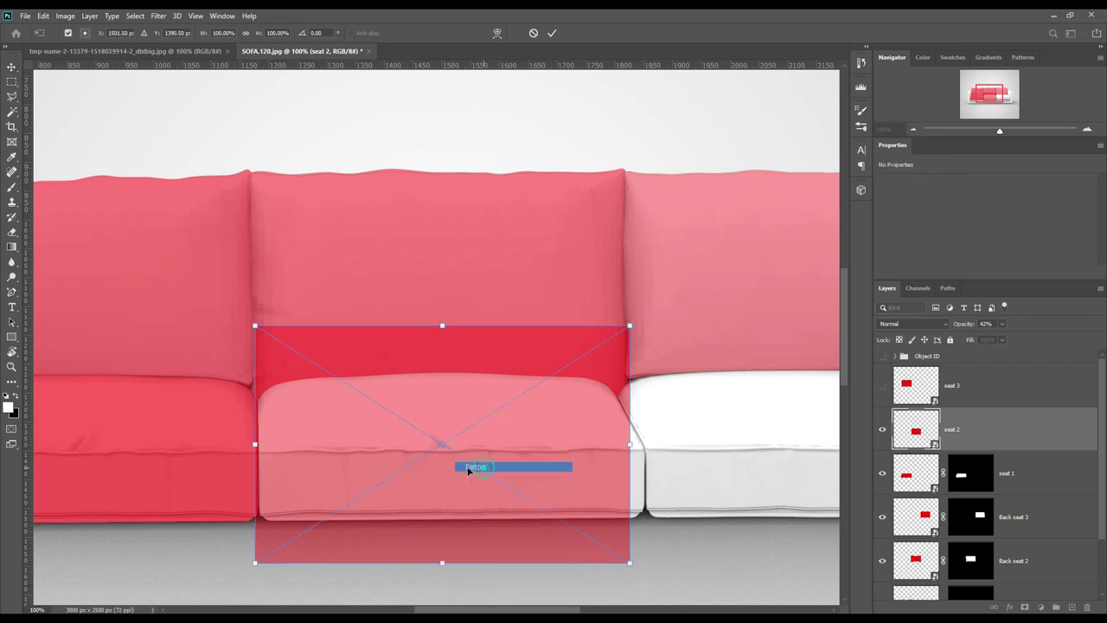
left_click_drag(255, 341, 256, 378)
left_click_drag(629, 326, 619, 378)
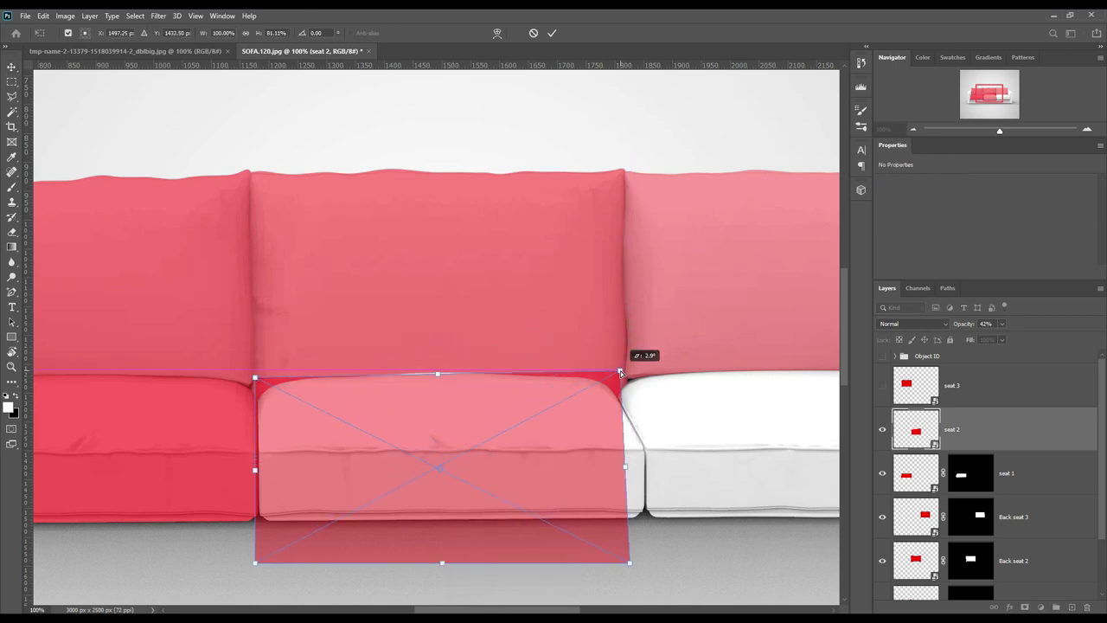
left_click_drag(629, 563, 649, 525)
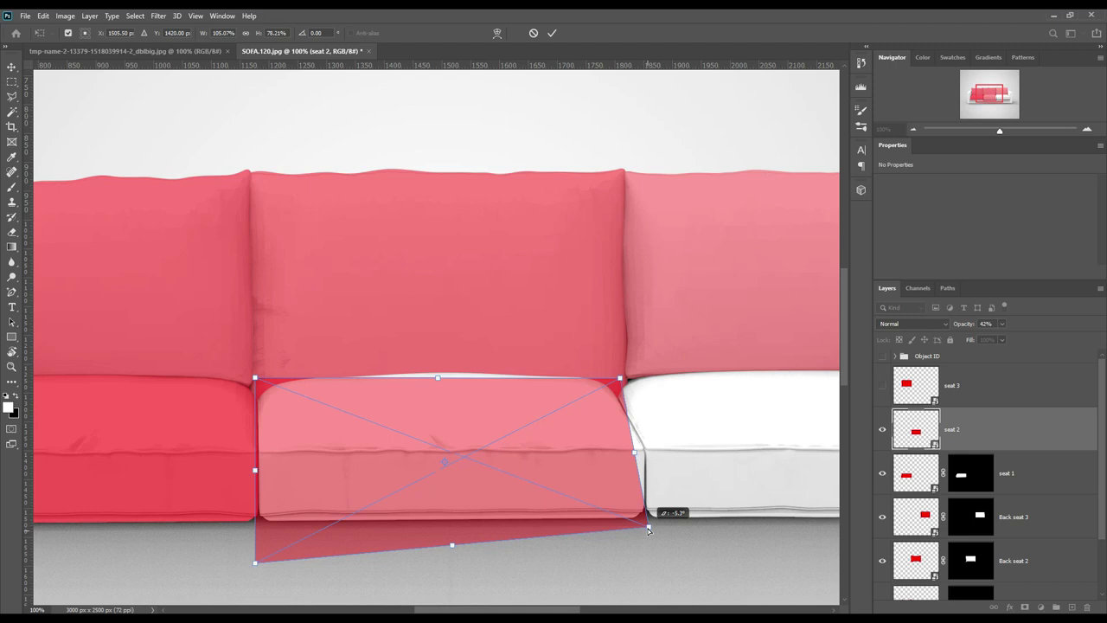
left_click_drag(255, 562, 255, 534)
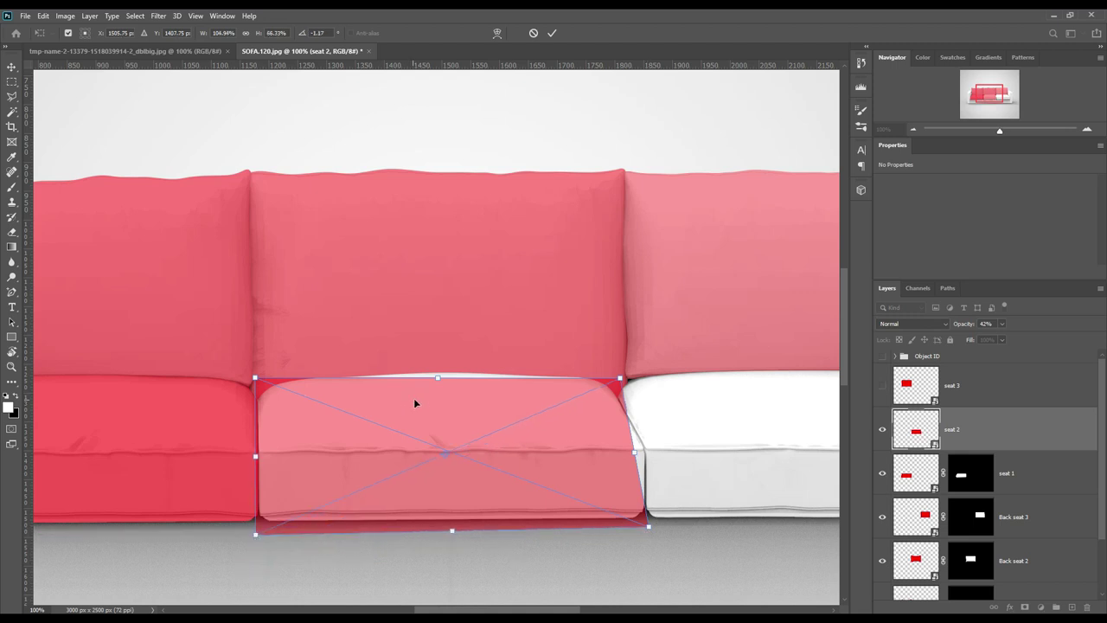
Step: Warp seat 2's edges to curve around the middle cushion and commit
right_click(414, 402)
left_click(455, 513)
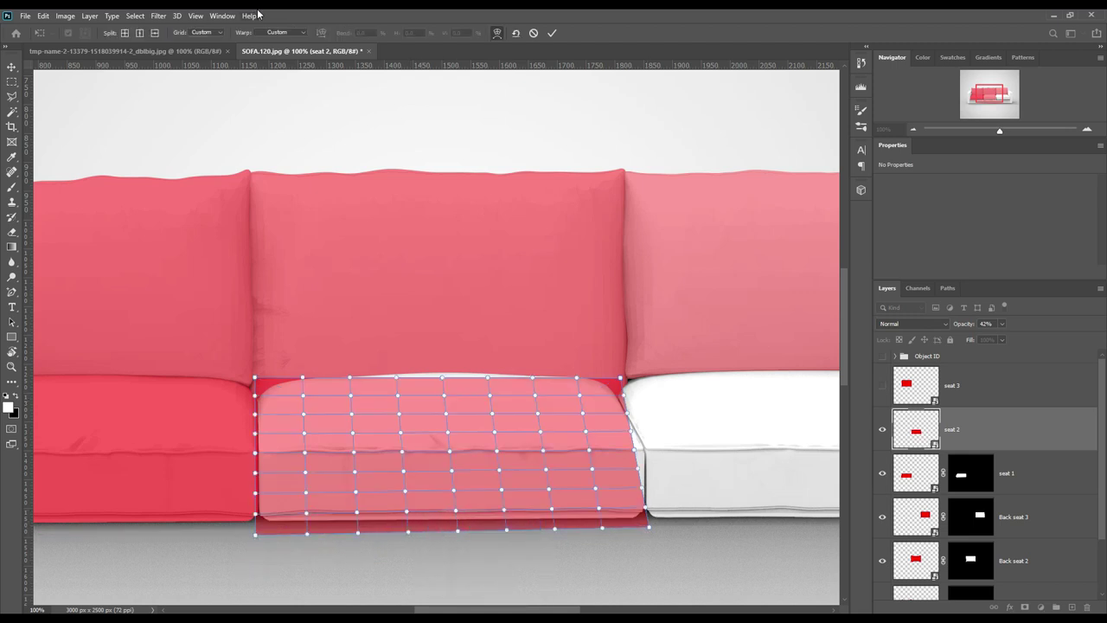
left_click(219, 33)
left_click_drag(456, 378, 456, 374)
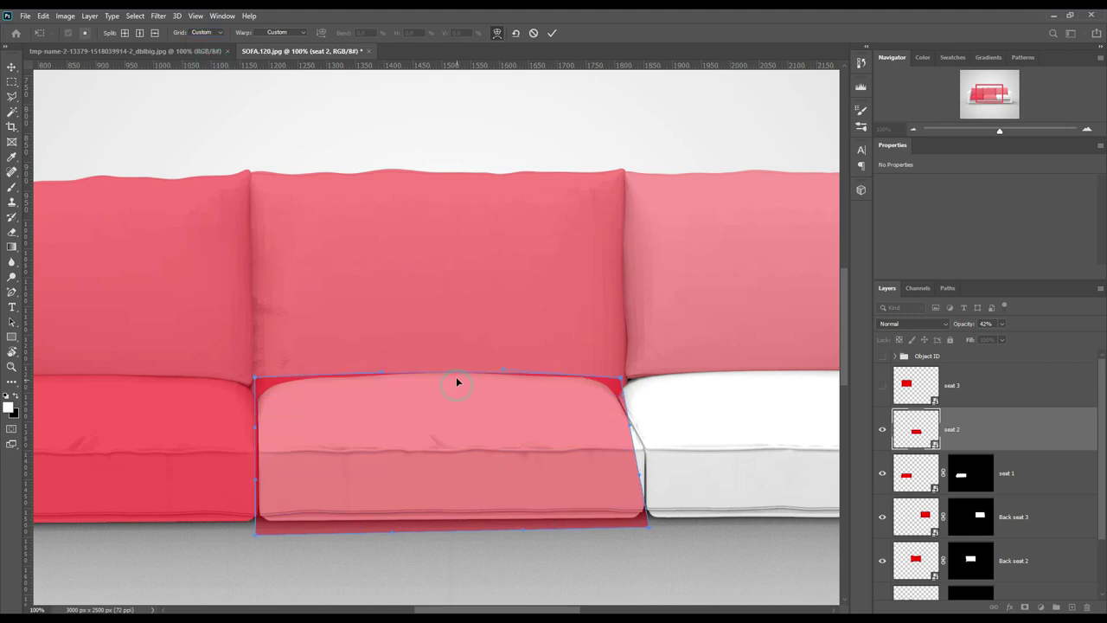
left_click_drag(632, 464, 637, 450)
left_click_drag(621, 379, 613, 376)
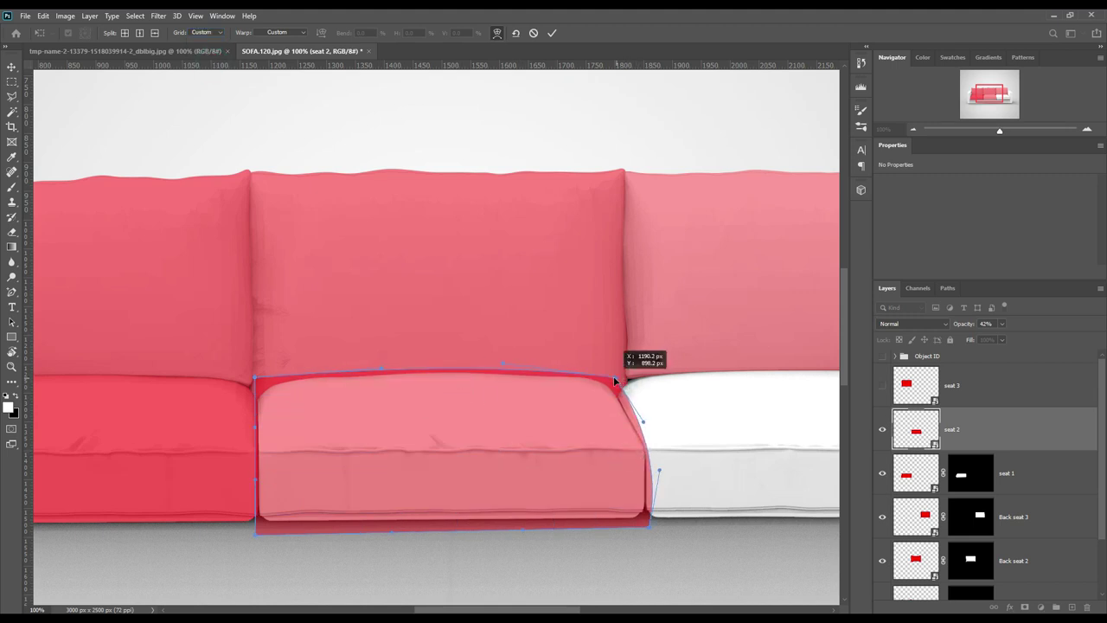
left_click_drag(255, 378, 252, 384)
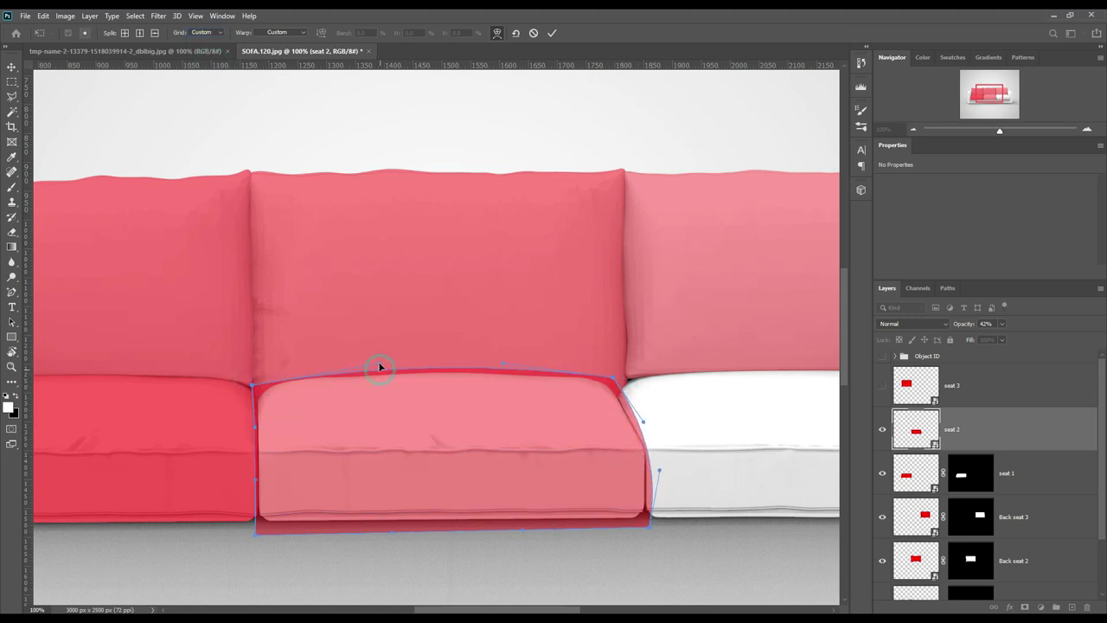
left_click_drag(255, 534, 255, 522)
left_click_drag(649, 525, 645, 520)
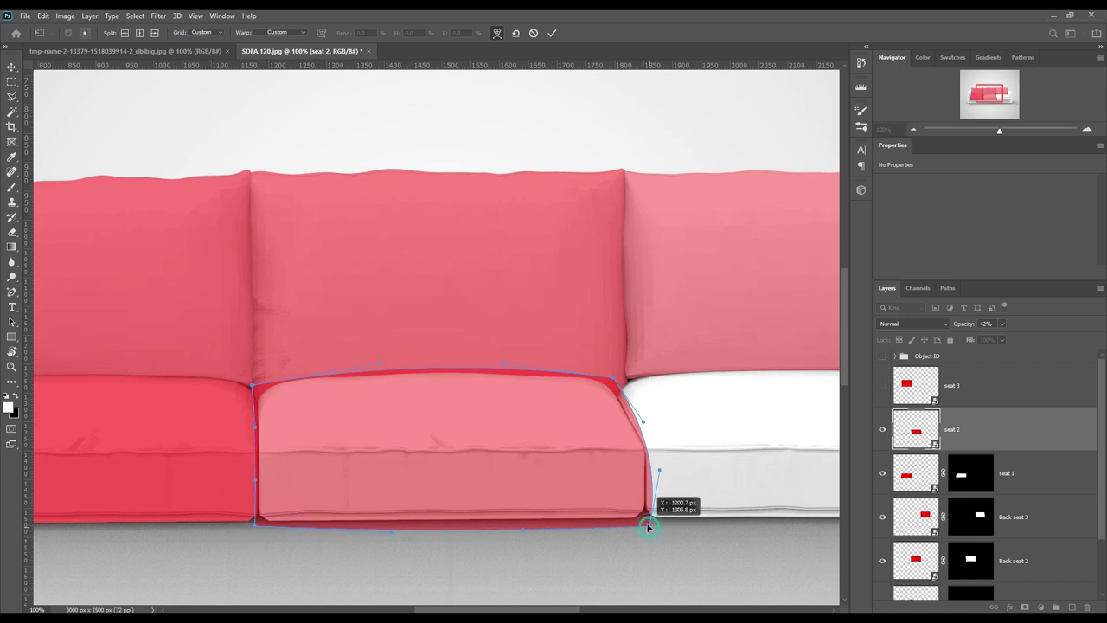
left_click(551, 33)
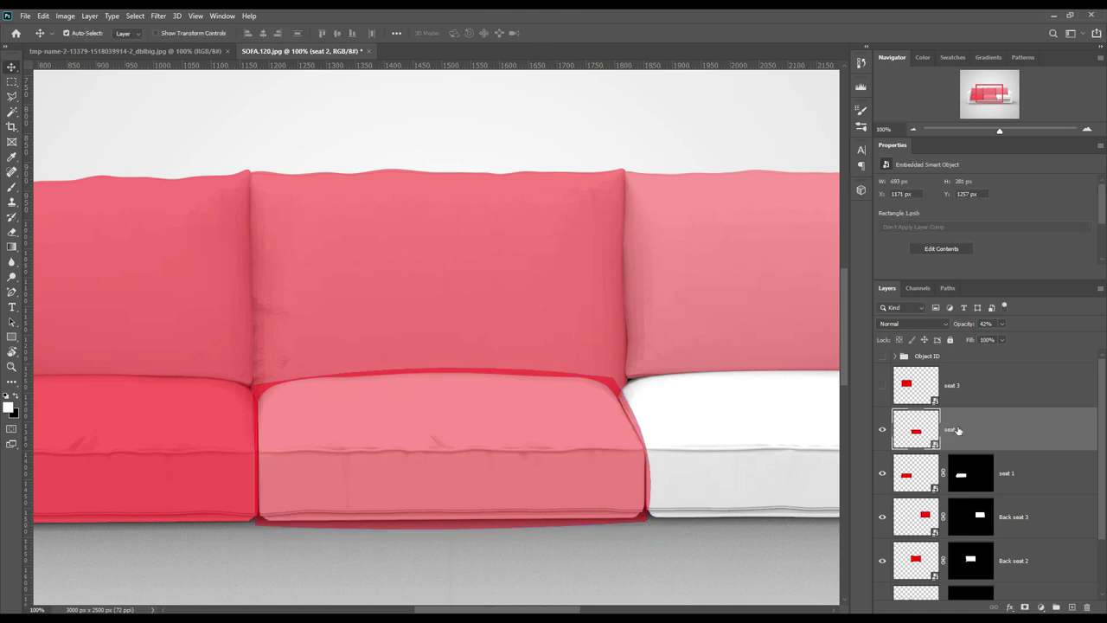
Step: Mask seat 2 to the middle cushion outline from Seat 2 ID, then show seat 3
left_click(896, 357)
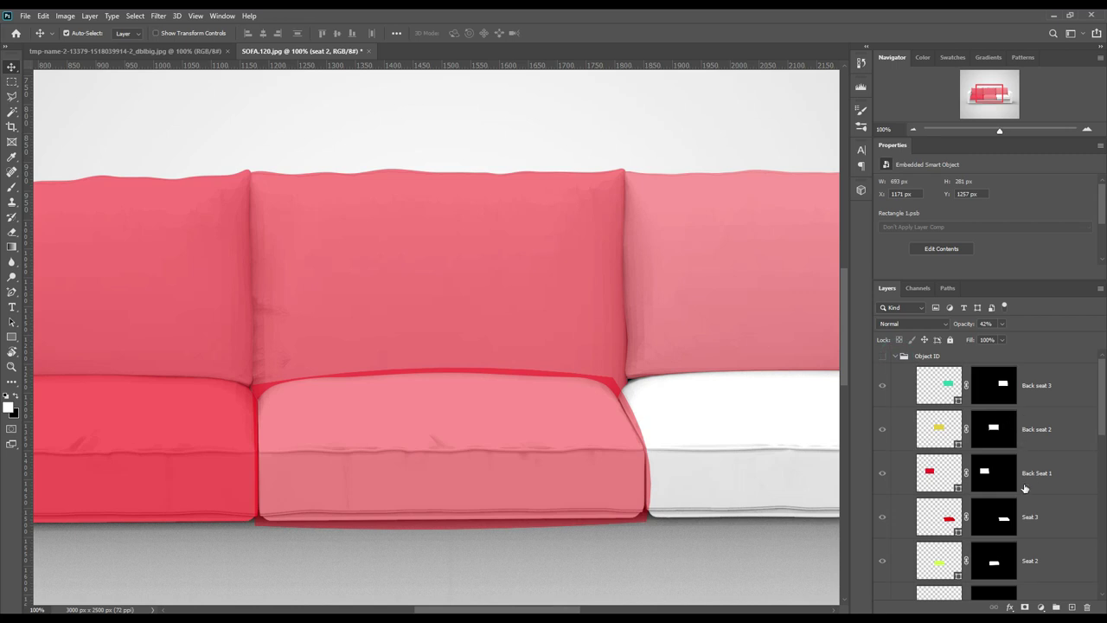
scroll(1043, 489, "down", 1)
left_click(994, 536, "ctrl")
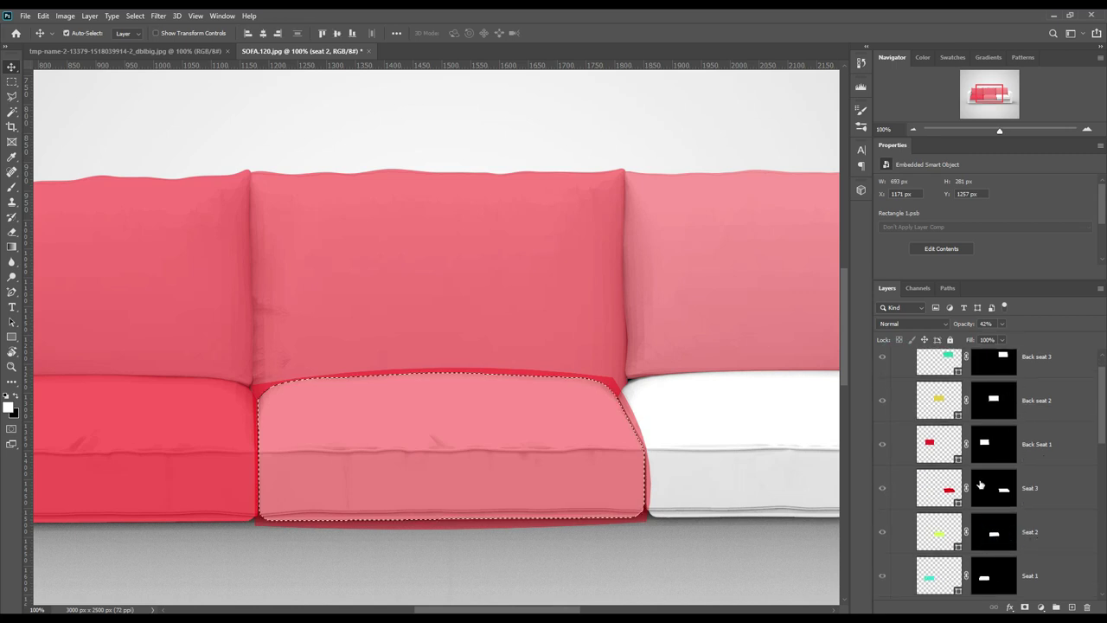
left_click(897, 357)
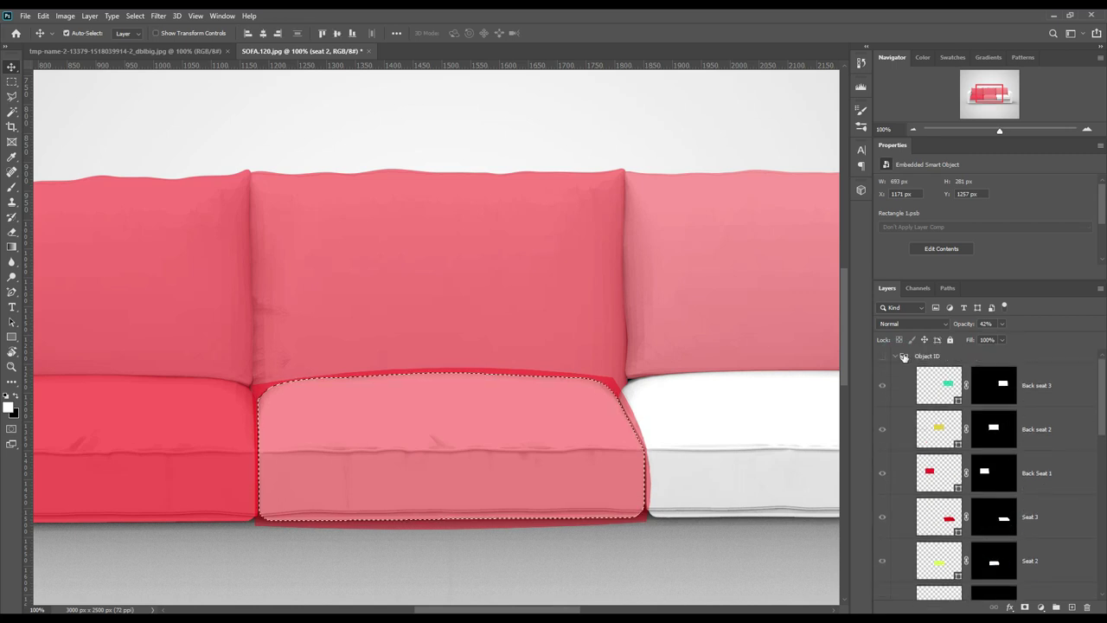
left_click(1024, 607)
left_click_drag(492, 610, 640, 610)
left_click(882, 384)
Step: Move seat 3 onto the right cushion and make it translucent
key("ctrl+minus")
key("ctrl+minus")
key("ctrl+minus")
left_click_drag(116, 309, 498, 368)
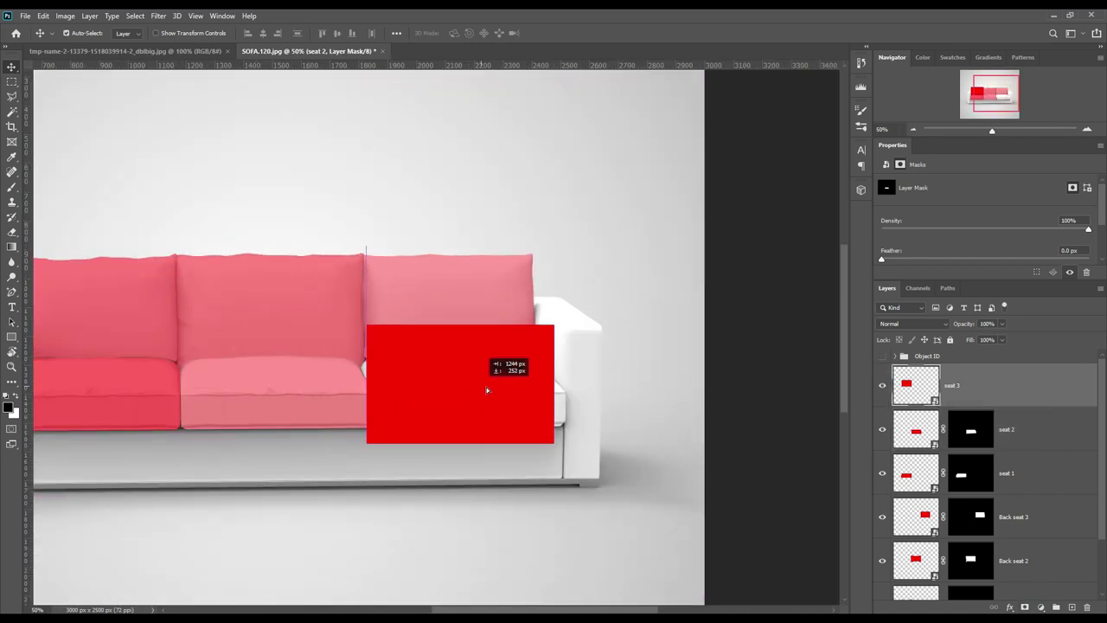
key("ctrl+plus")
key("ctrl+plus")
key("ctrl+plus")
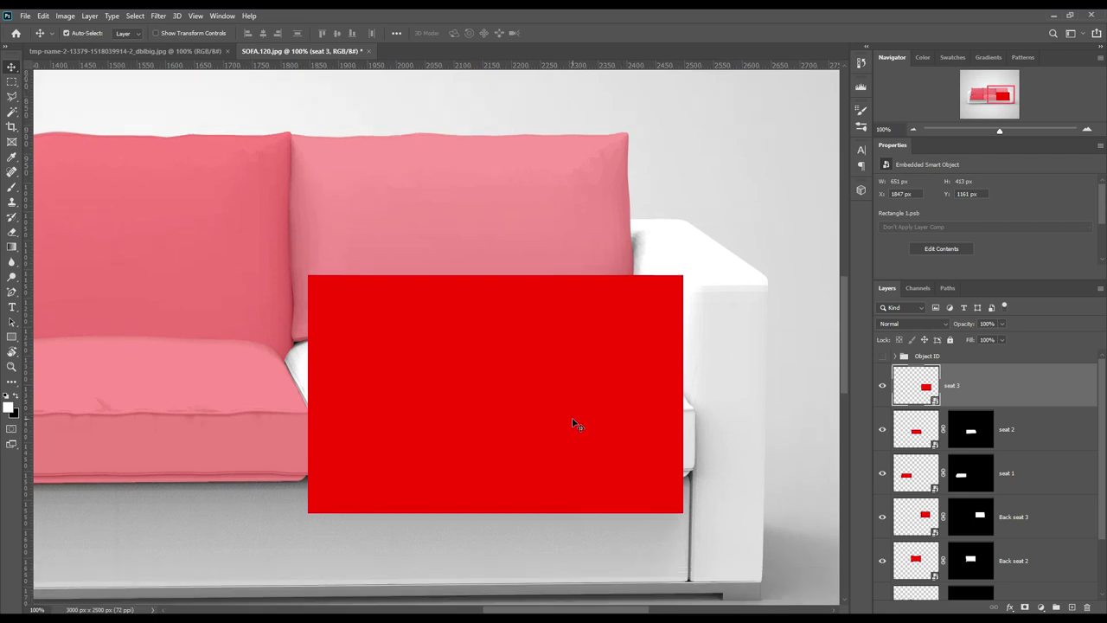
key("ctrl+plus")
key("ctrl+minus")
left_click_drag(994, 325, 959, 326)
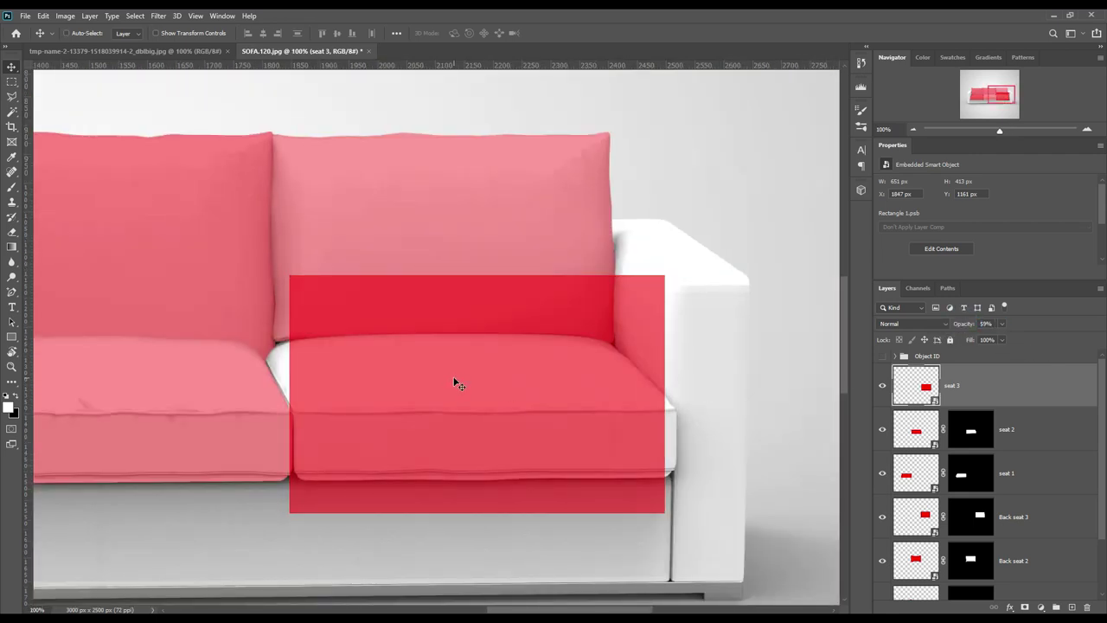
Step: Distort seat 3's corners to sit on the right cushion
key("ctrl+t")
right_click(477, 341)
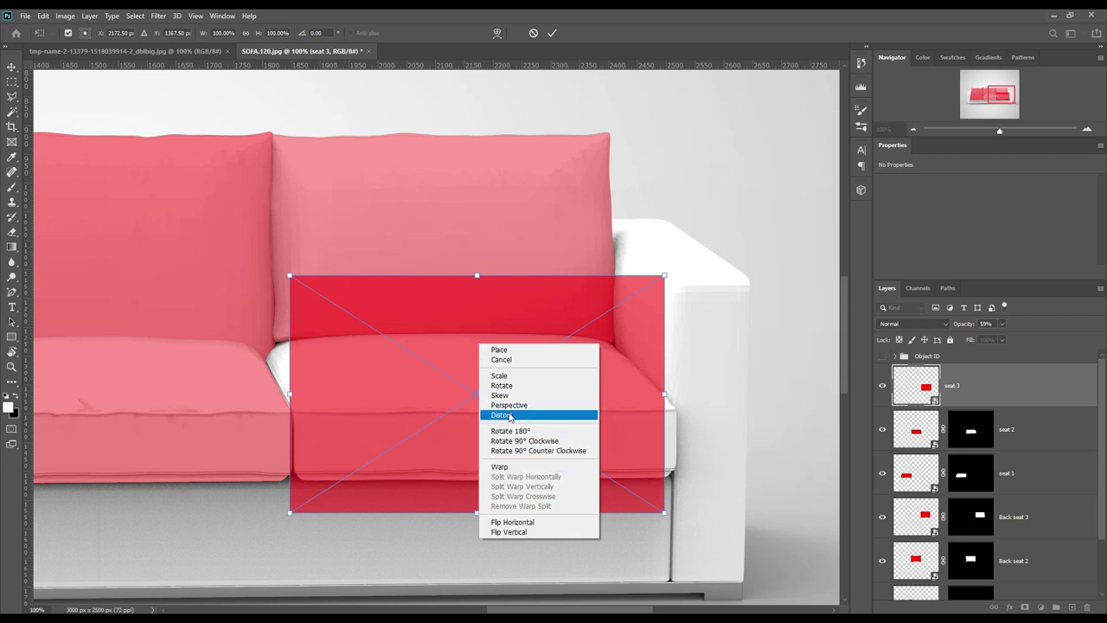
left_click(510, 415)
left_click_drag(290, 275, 259, 333)
left_click_drag(664, 275, 614, 304)
left_click_drag(664, 512, 676, 492)
left_click_drag(290, 511, 292, 491)
left_click_drag(614, 305, 608, 330)
Step: Warp seat 3 with the default grid, bulging its right edge and arching the top
right_click(487, 368)
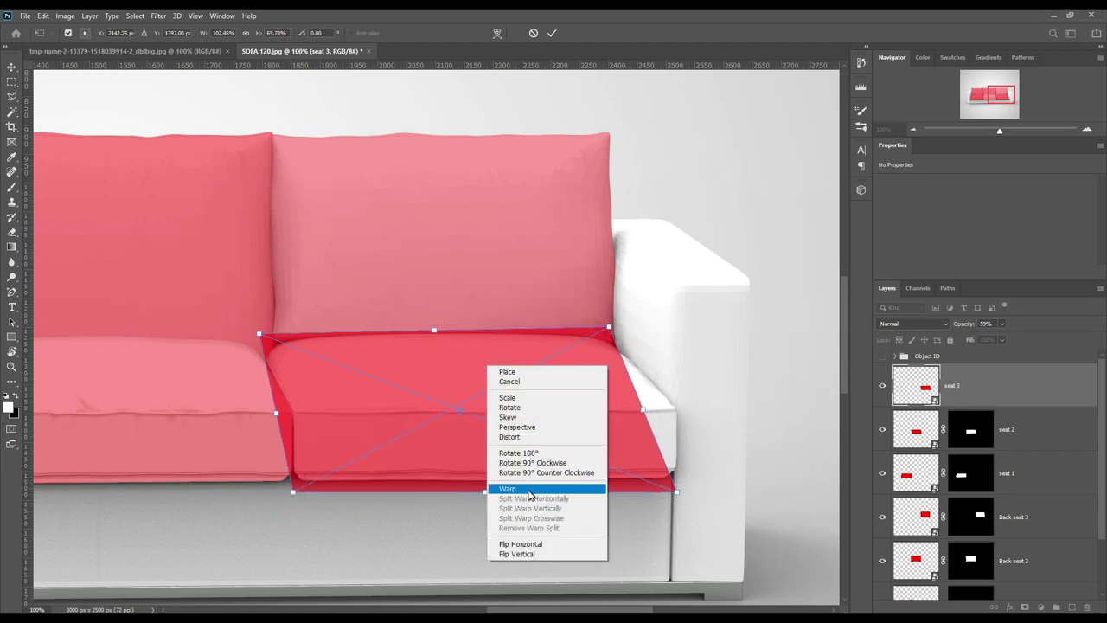
left_click(510, 492)
left_click(205, 32)
left_click(206, 60)
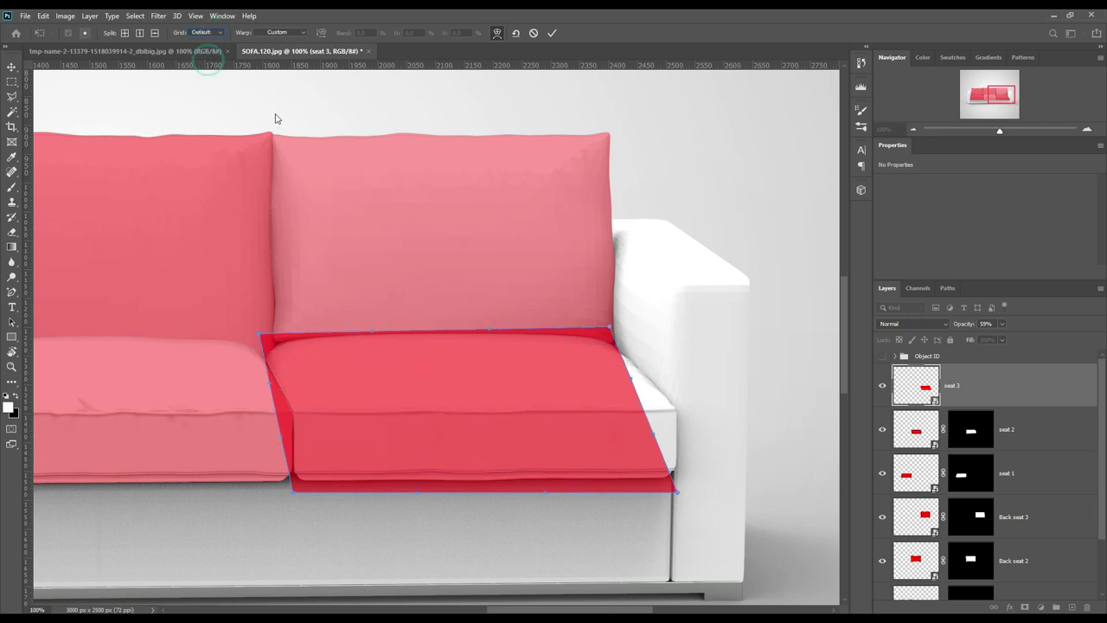
left_click_drag(630, 395, 670, 400)
left_click_drag(609, 328, 610, 336)
left_click_drag(260, 344, 259, 353)
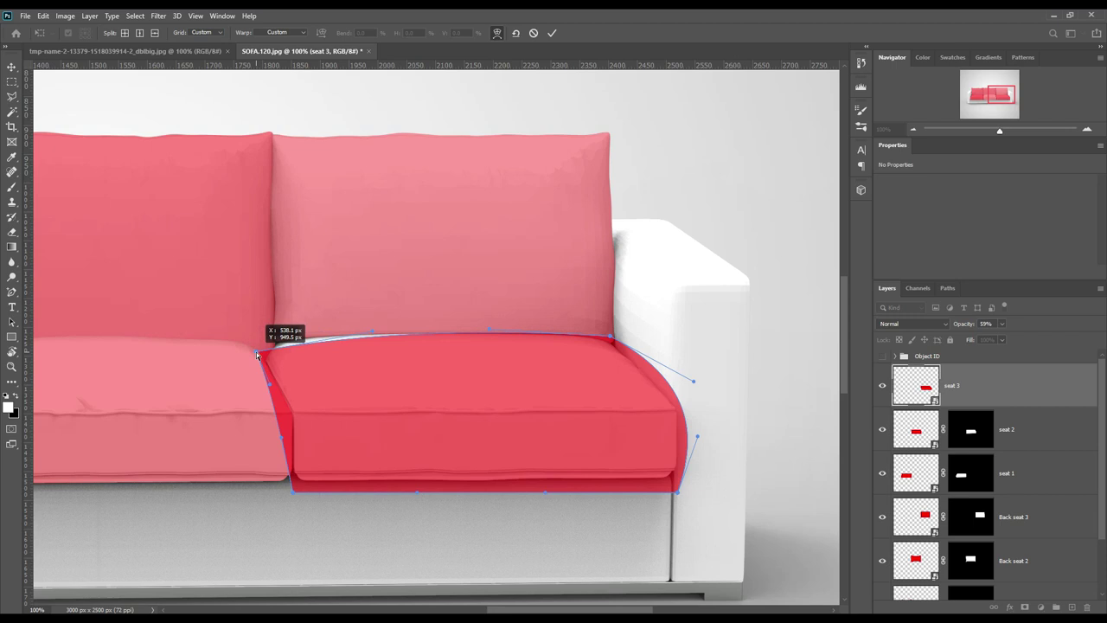
left_click_drag(370, 331, 325, 310)
Step: Refine seat 3's warped top, left and bottom edges, commit, and load the cushion outline
left_click_drag(490, 330, 506, 323)
left_click_drag(328, 313, 324, 321)
left_click_drag(677, 492, 674, 483)
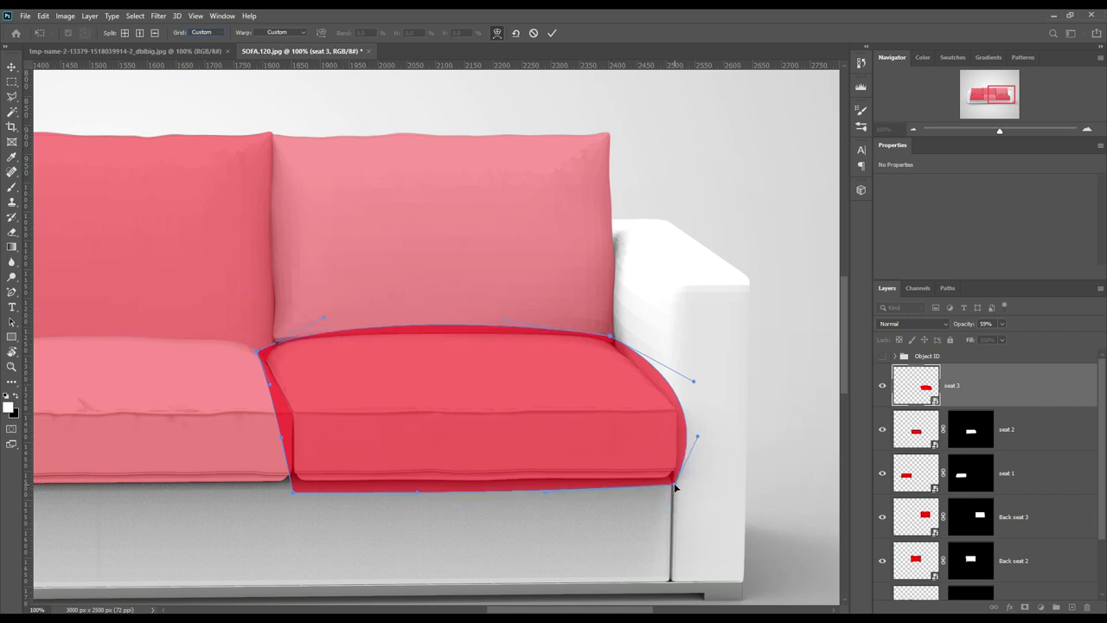
left_click_drag(292, 491, 293, 484)
left_click_drag(268, 384, 252, 393)
left_click_drag(259, 353, 257, 354)
mouse_move(315, 318)
left_mouse_down()
mouse_move(299, 347)
mouse_move(255, 346)
left_mouse_up()
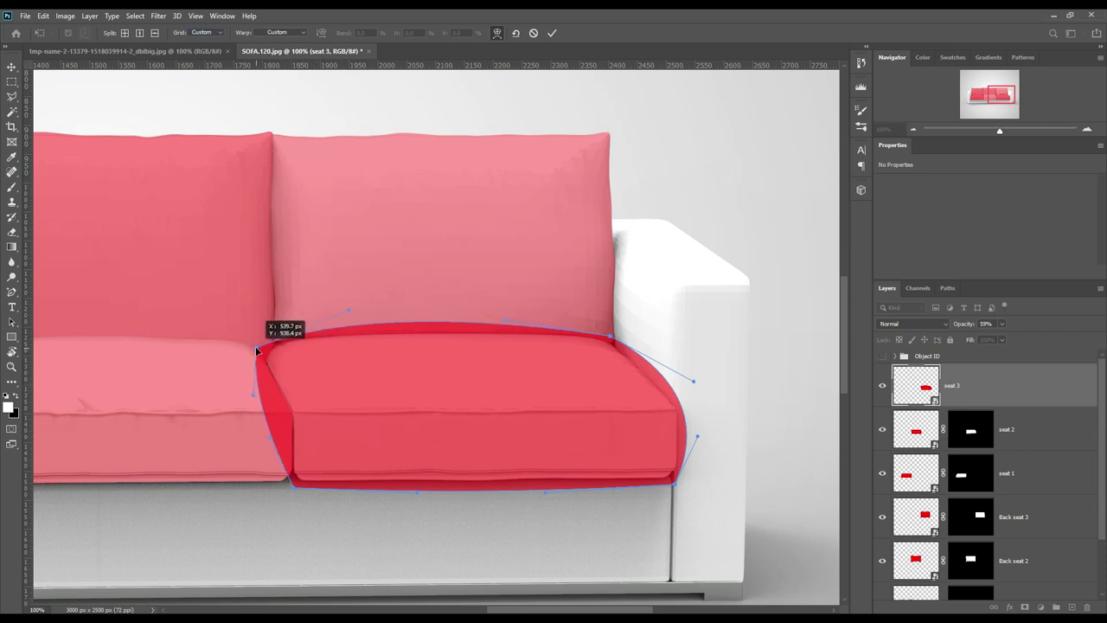
left_click(551, 33)
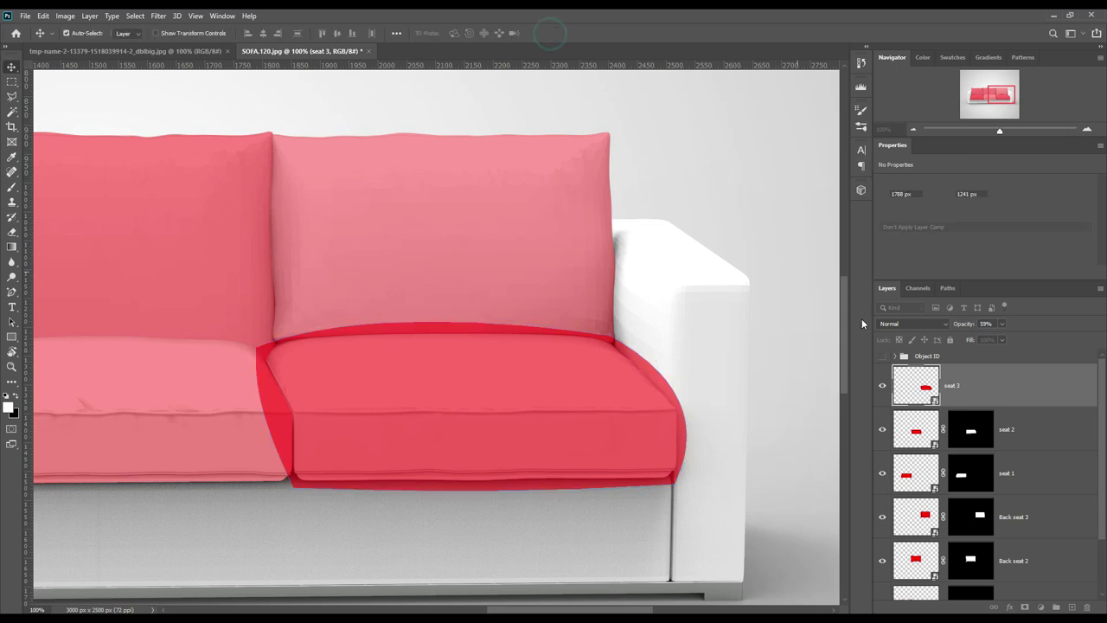
left_click(896, 356)
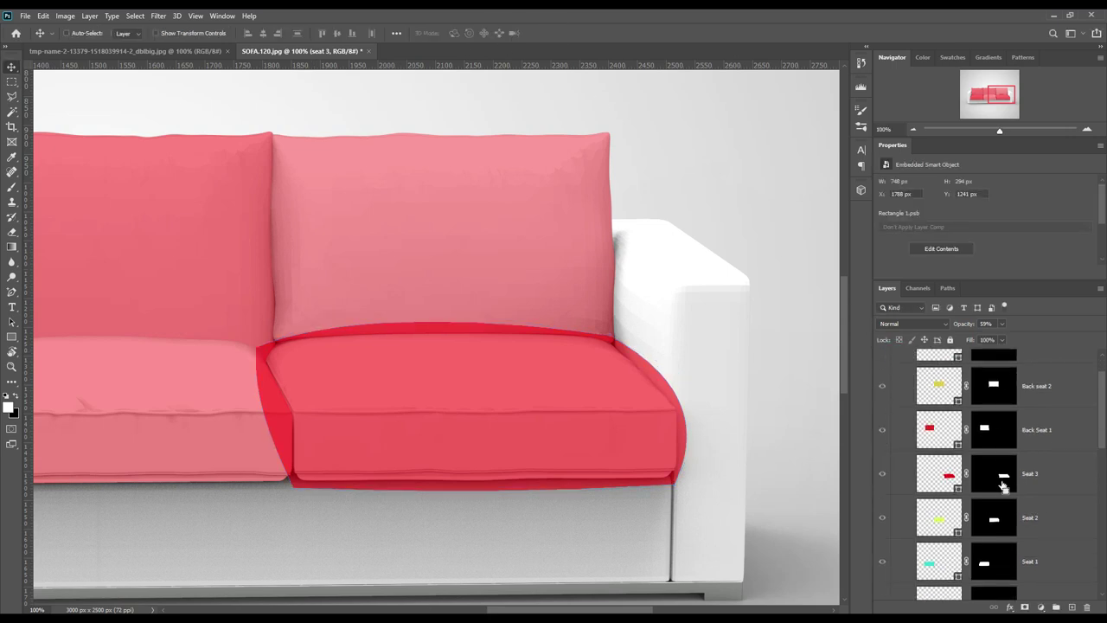
left_click(988, 385)
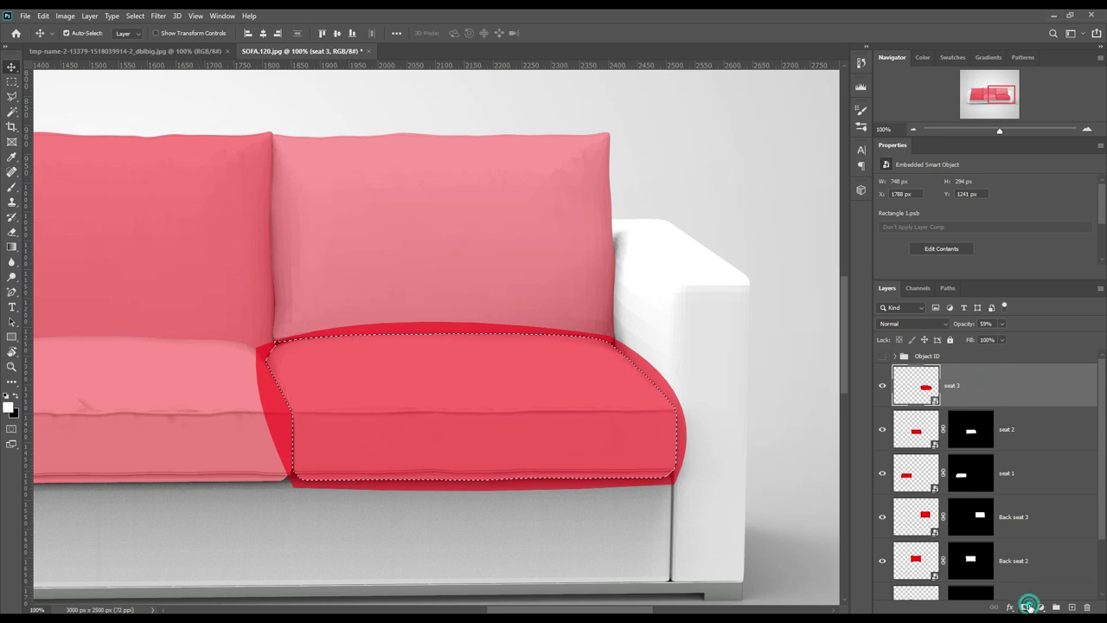
Step: Fit the whole sofa image on screen and choose the Rectangle tool
key("ctrl+0")
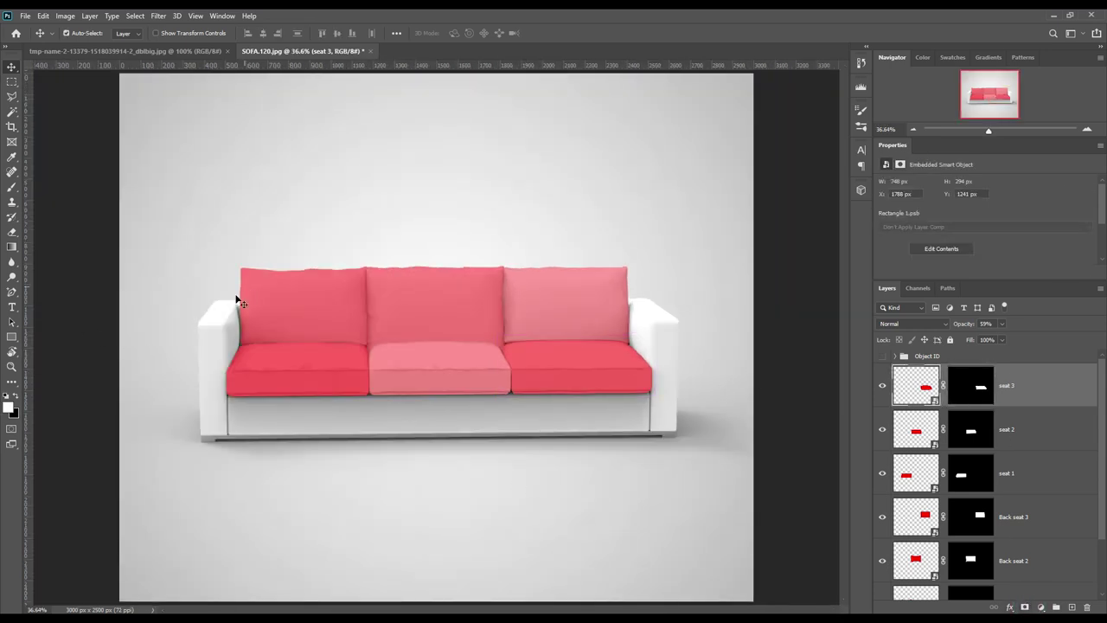
left_click(11, 336)
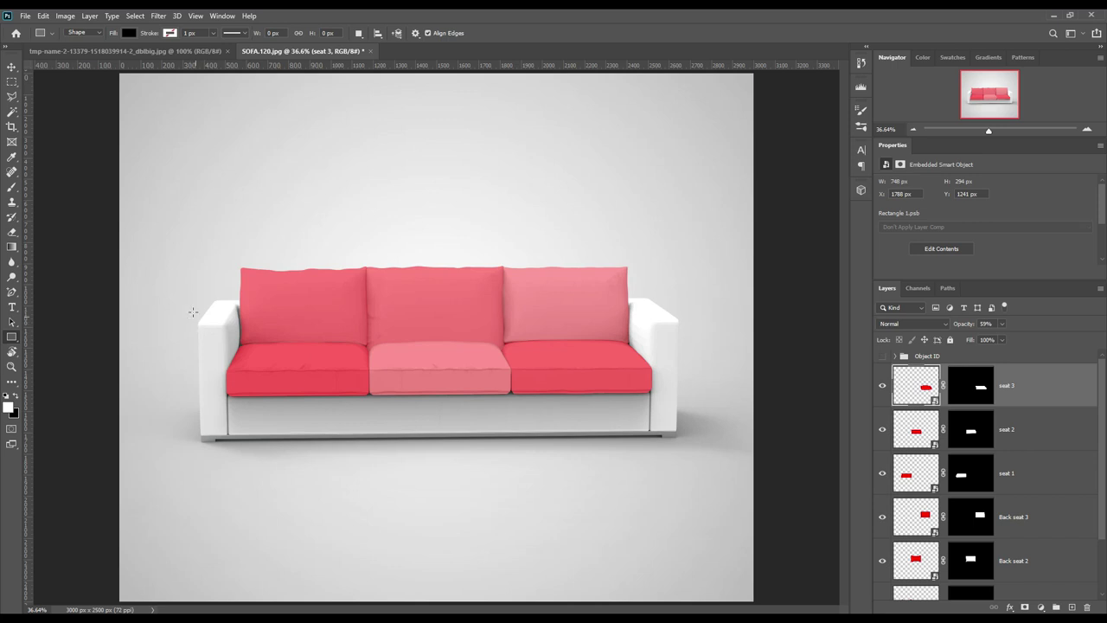
Step: Draw a red-filled rectangle covering the sofa's left arm
left_click_drag(194, 295, 245, 440)
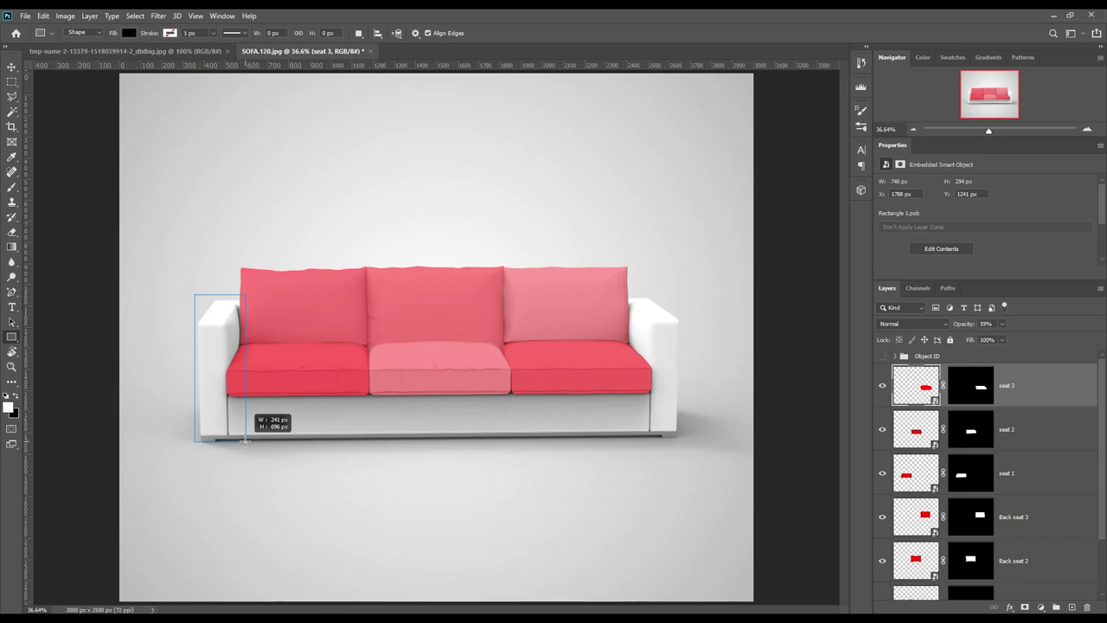
left_click_drag(245, 441, 244, 441)
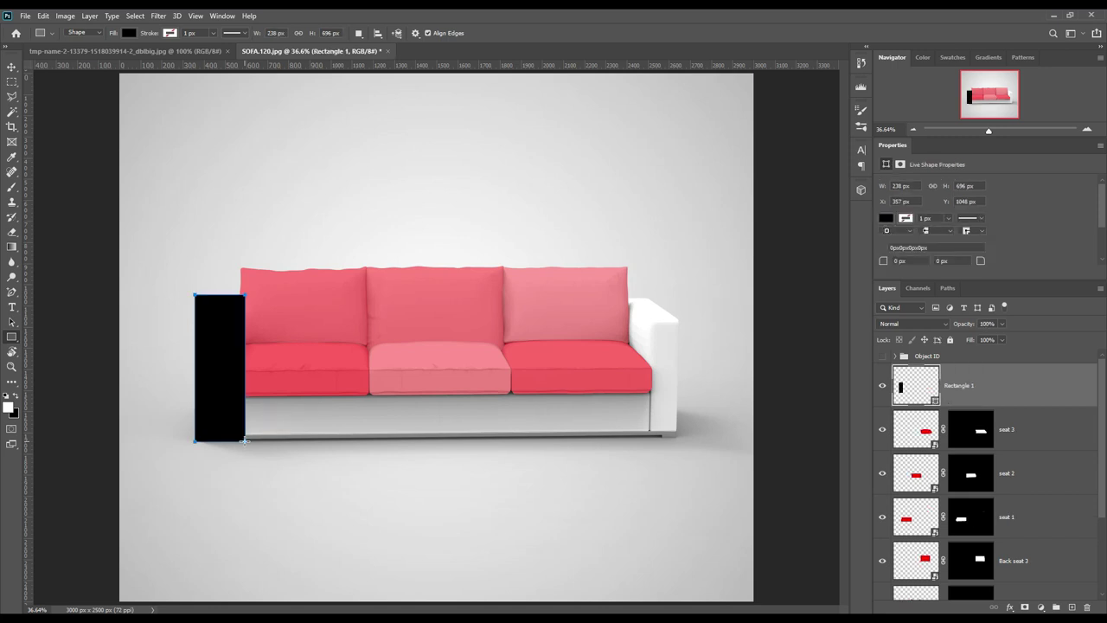
double_click(932, 396)
left_click(888, 314)
left_click(1020, 283)
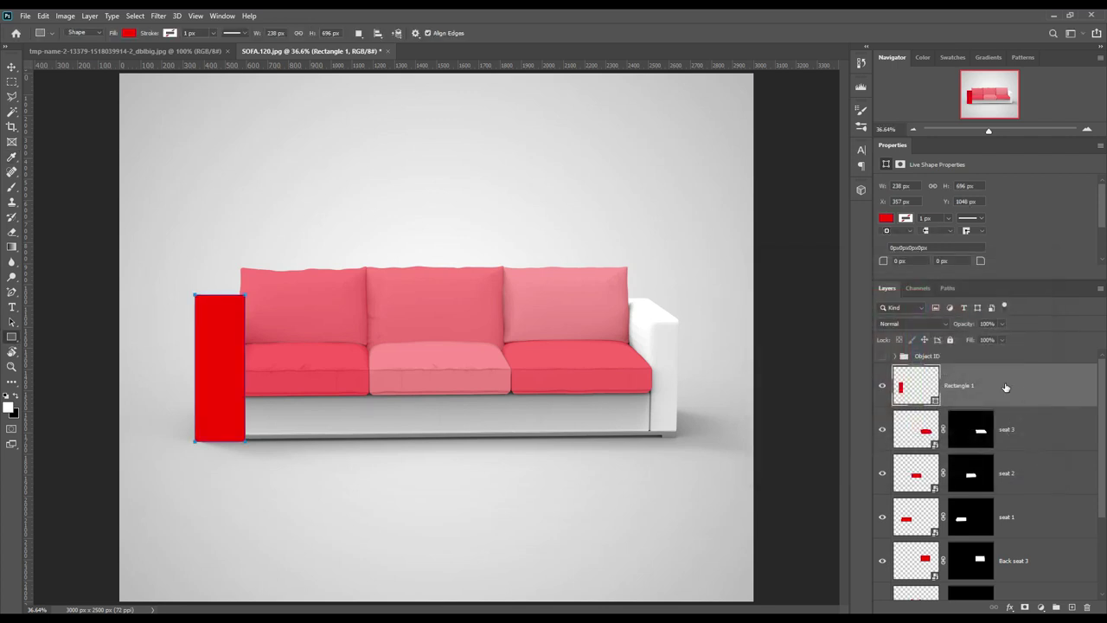
Step: Convert the rectangle to a smart object and duplicate it as Rectangle 1 copy
right_click(1005, 388)
left_click(899, 286)
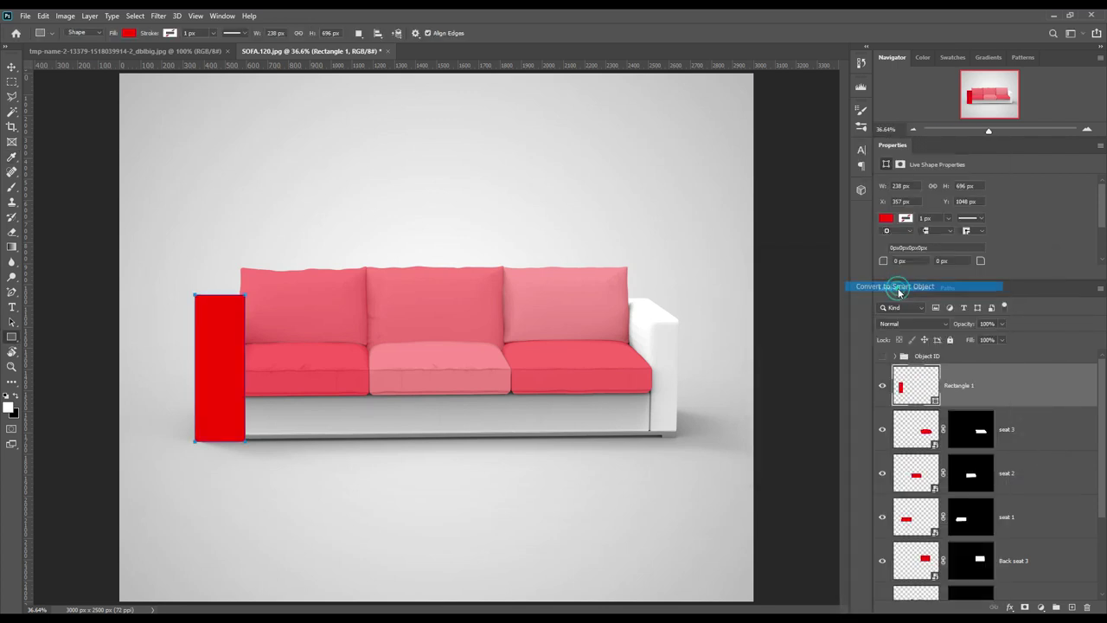
mouse_move(996, 390)
left_mouse_down()
mouse_move(1086, 575)
mouse_move(1072, 608)
left_mouse_up()
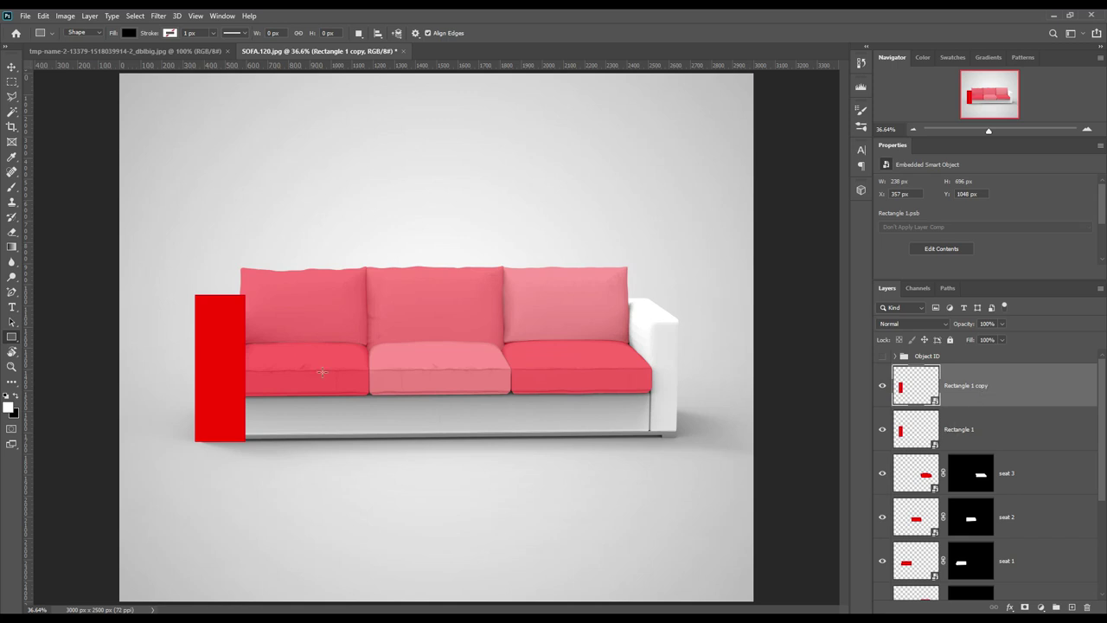
Step: Move the duplicate red block over the sofa's right arm
left_click(12, 66)
left_click_drag(222, 345, 650, 346)
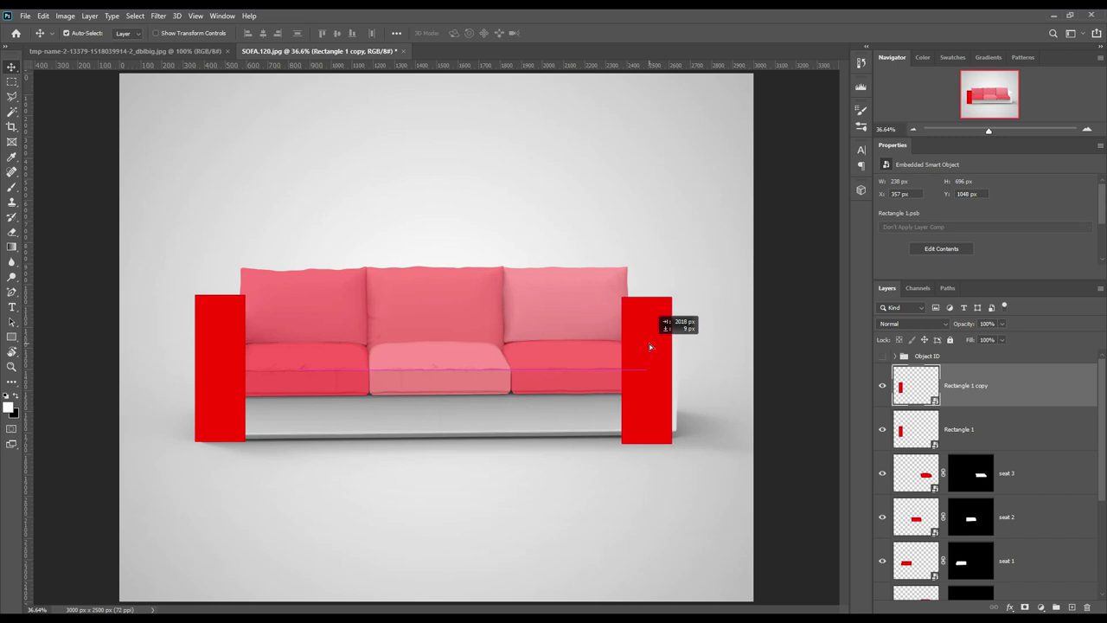
left_click_drag(650, 347, 652, 347)
Step: Rename the copy layer Right and the original layer Left
double_click(970, 386)
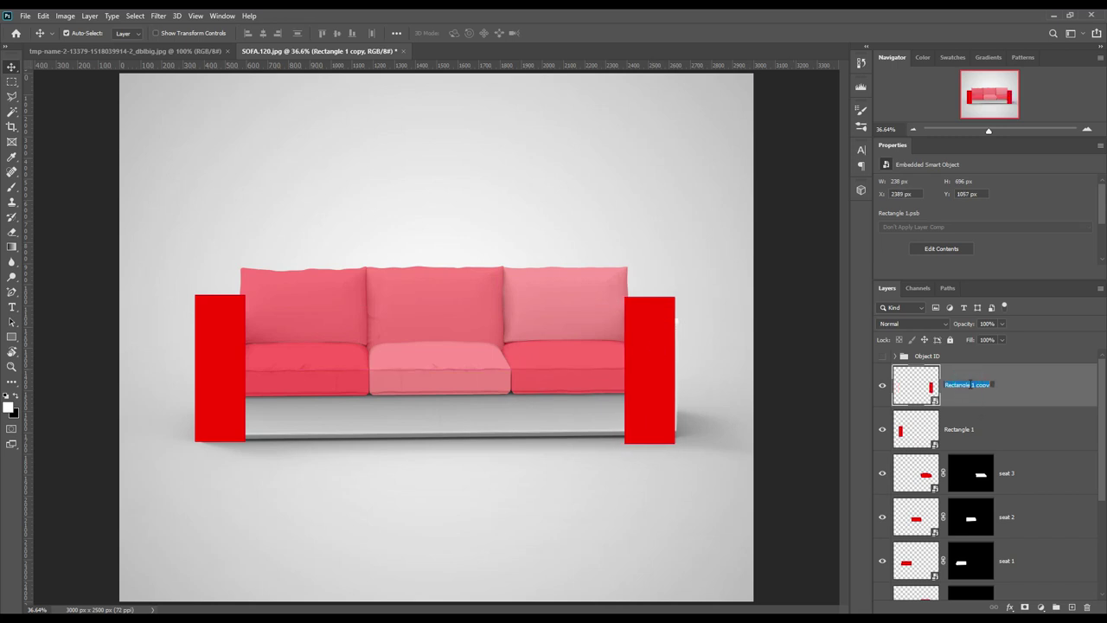
type("Right")
key("Return")
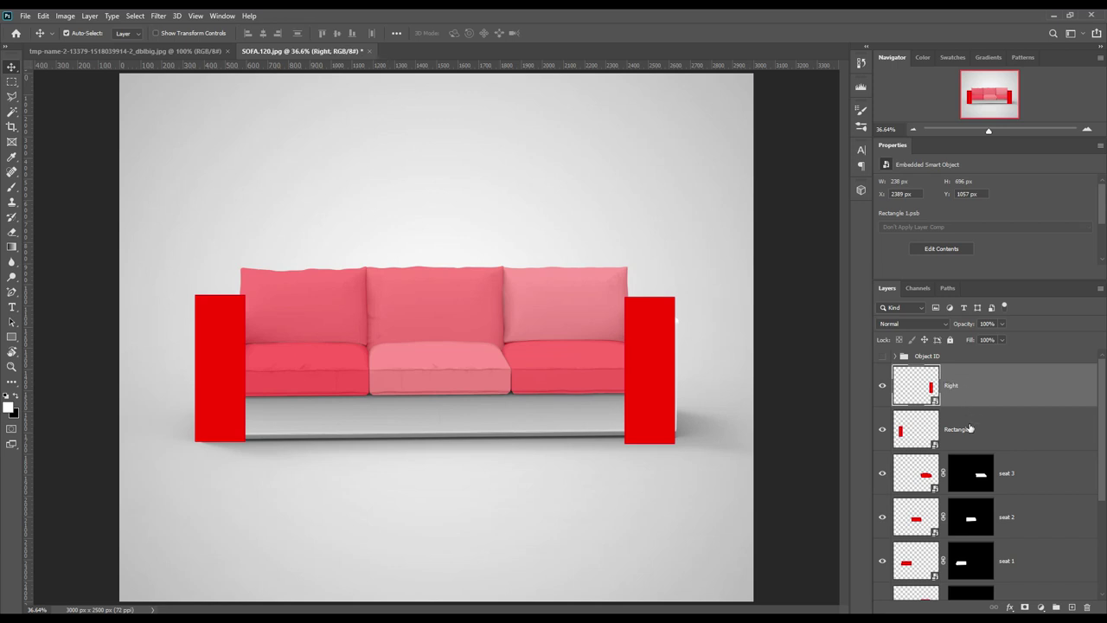
double_click(969, 428)
type("Left")
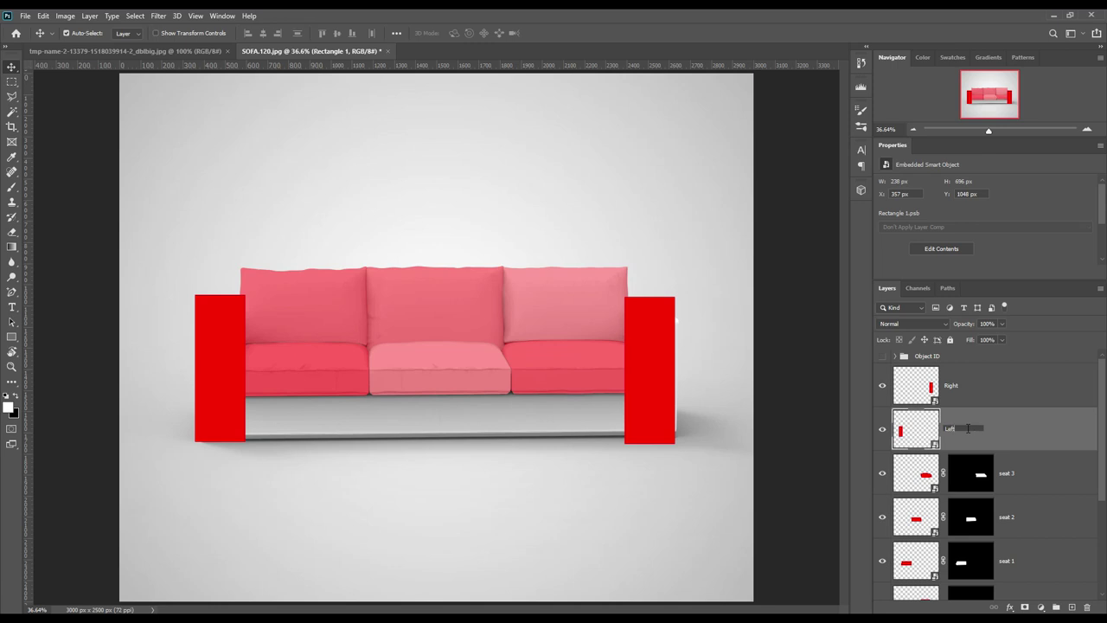
key("Return")
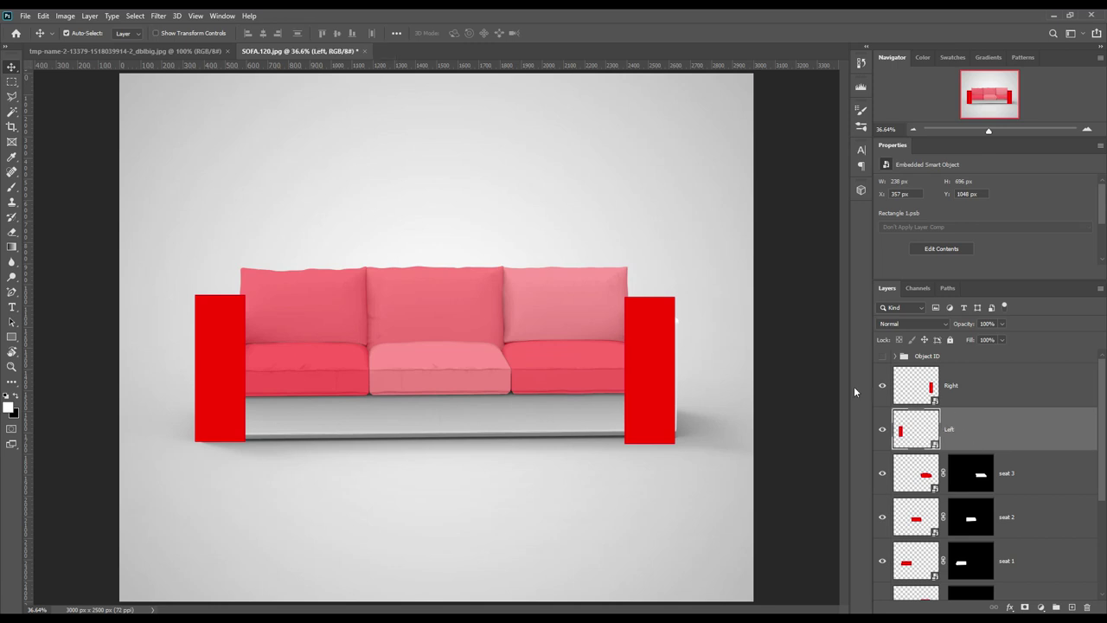
Step: Hide Right, lower Left's opacity, mask it to the Left Side outline, then reshow Right
left_click(882, 385)
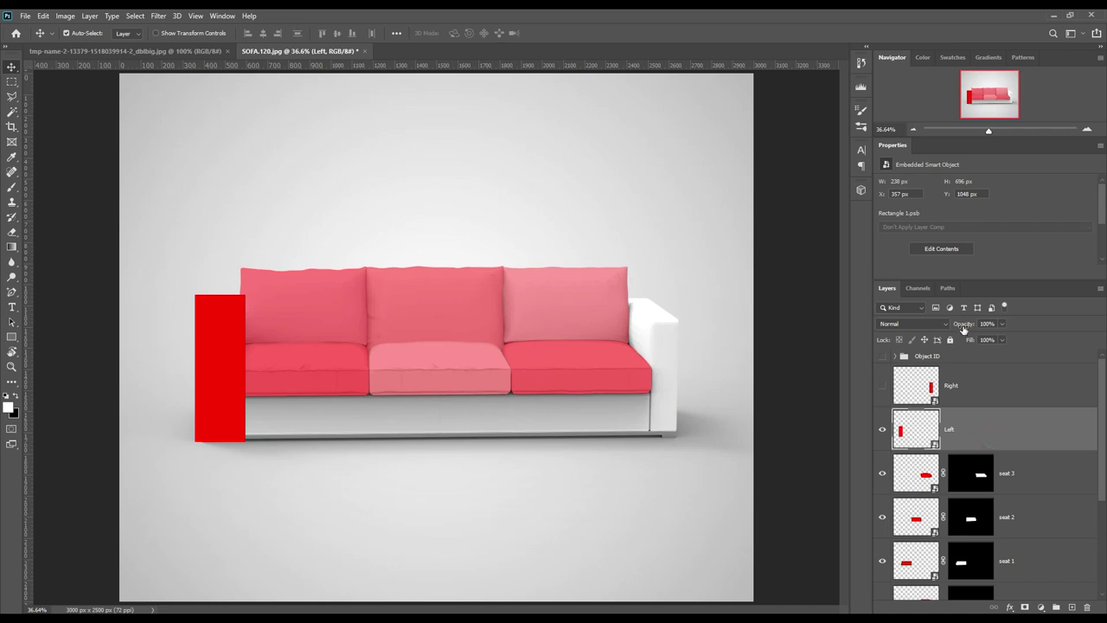
left_click_drag(963, 329, 959, 325)
left_click(219, 354)
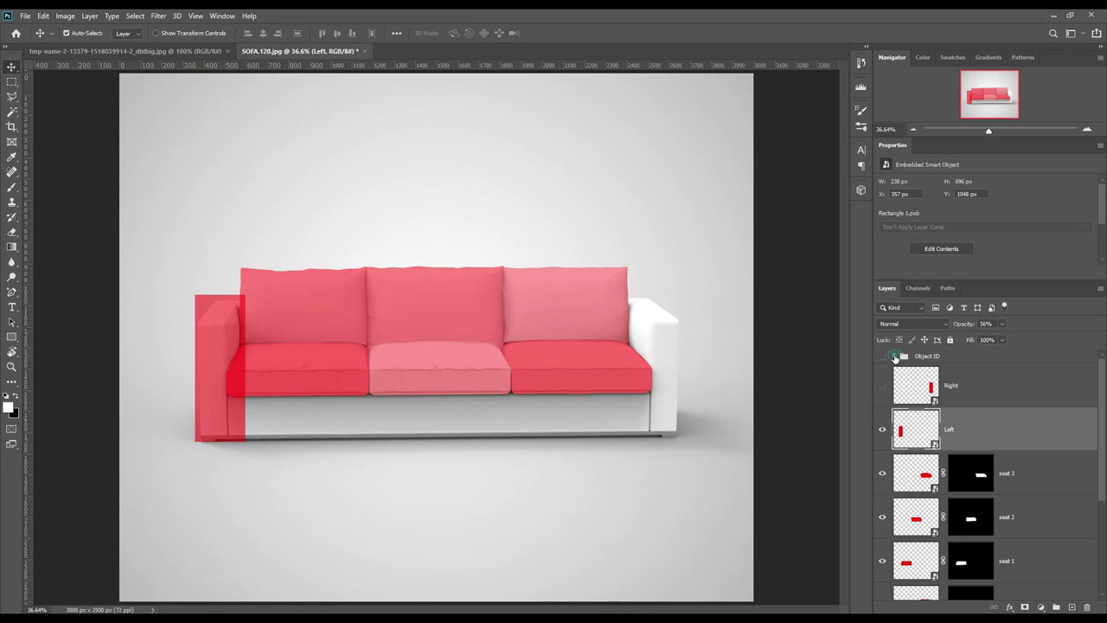
left_click(895, 357)
scroll(998, 511, "down", 2)
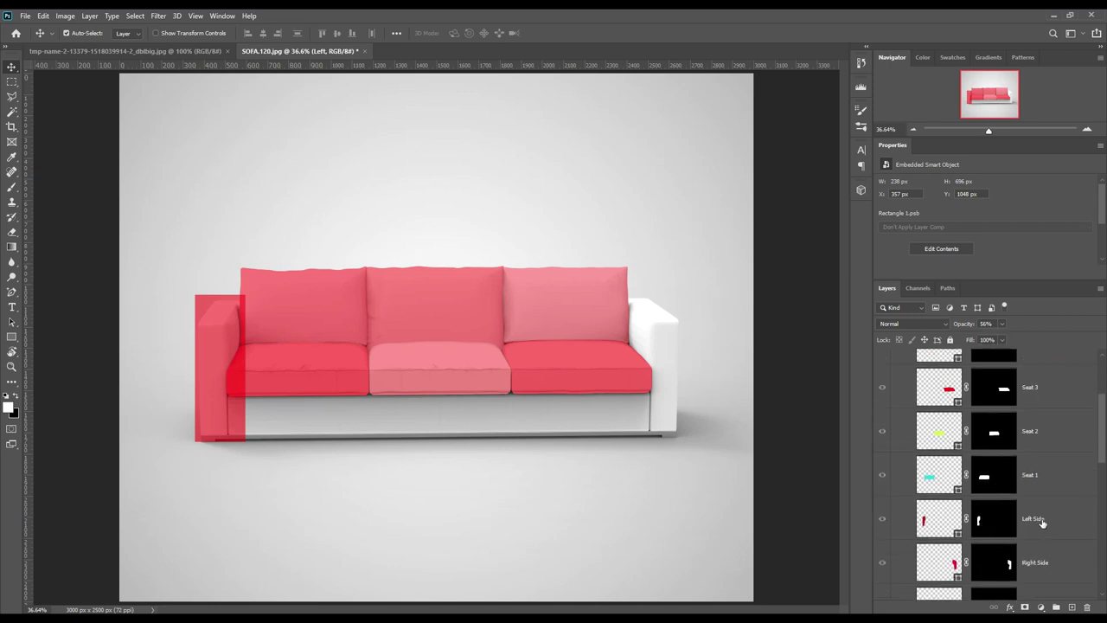
left_click(983, 522, "ctrl")
scroll(977, 477, "up", 2)
left_click(895, 357)
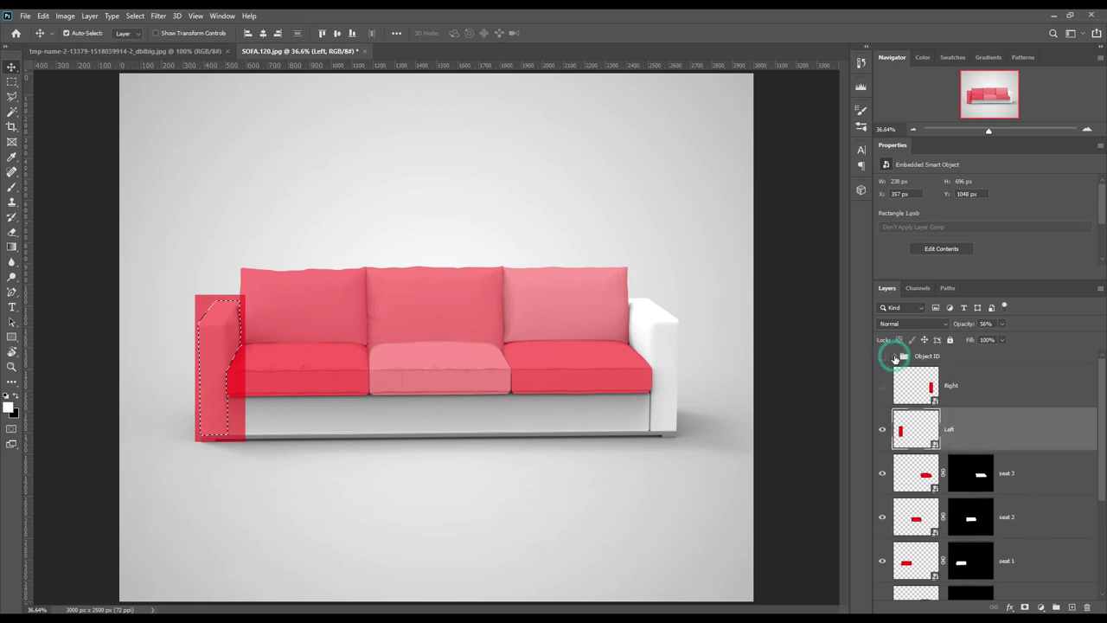
left_click(1025, 607)
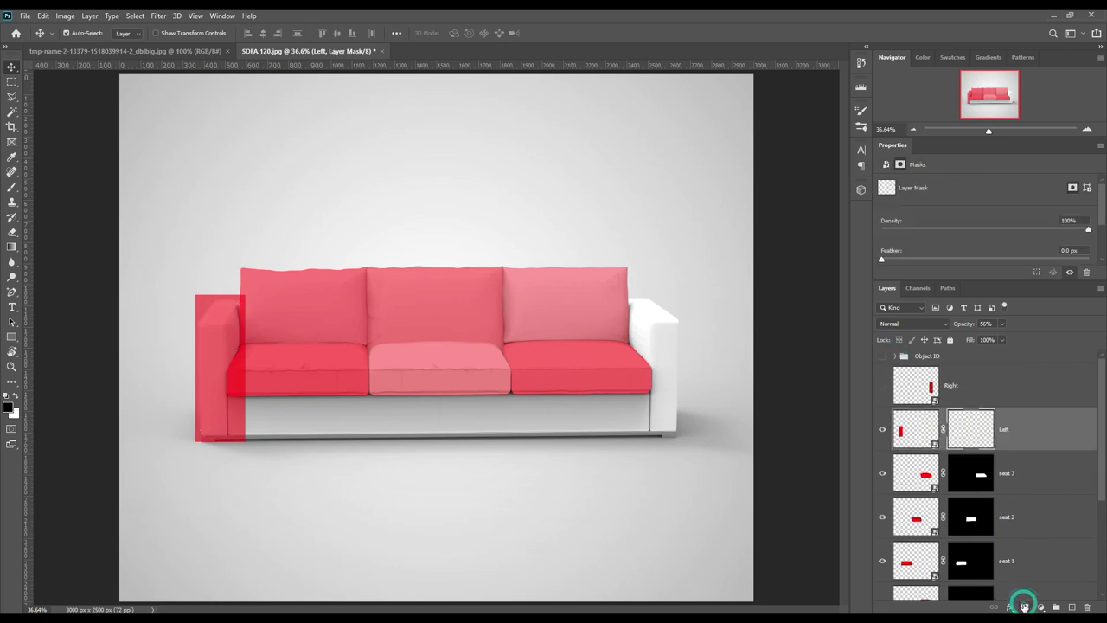
left_click(882, 386)
Step: Make the Right block translucent, then shift, widen and nudge it over the right arm
left_click(960, 386)
left_click_drag(961, 324, 956, 328)
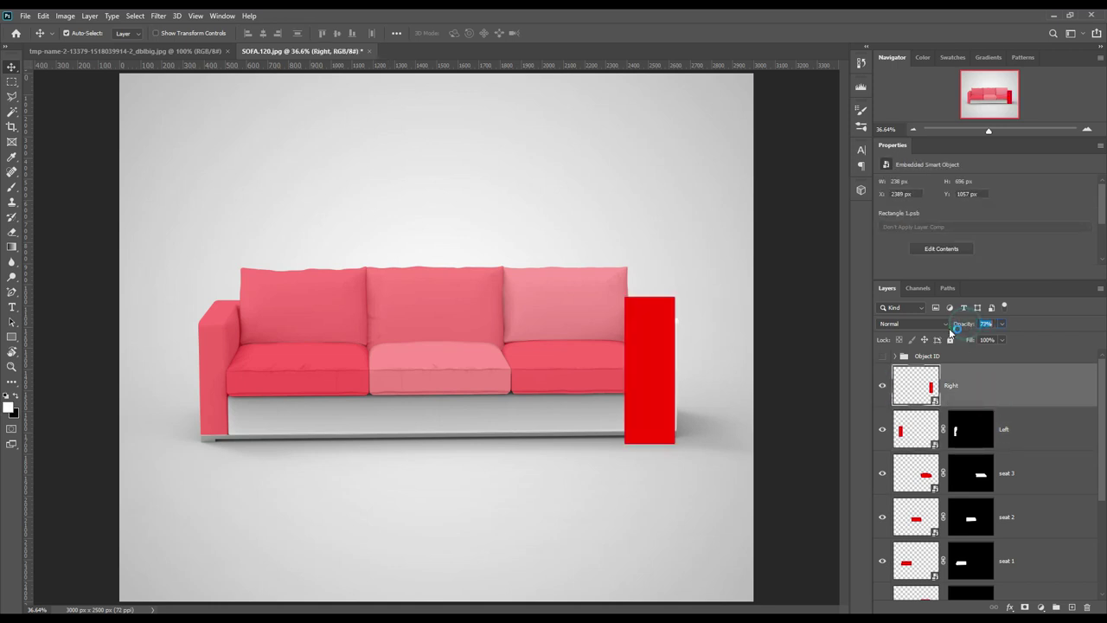
left_click_drag(643, 352, 653, 353)
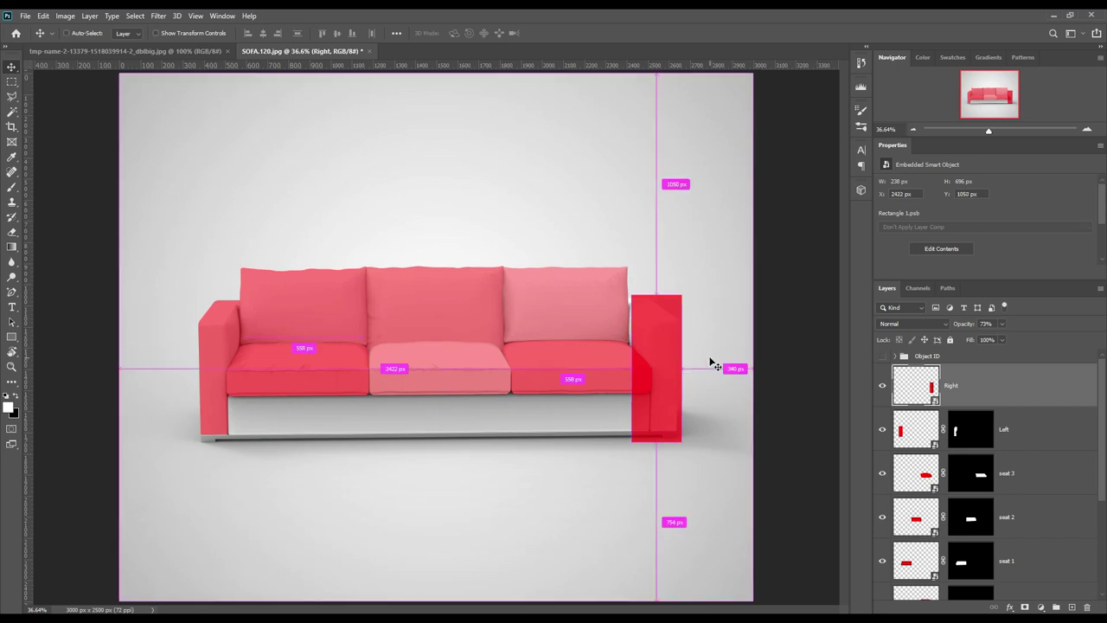
key("ctrl+t")
left_click_drag(632, 367, 654, 342)
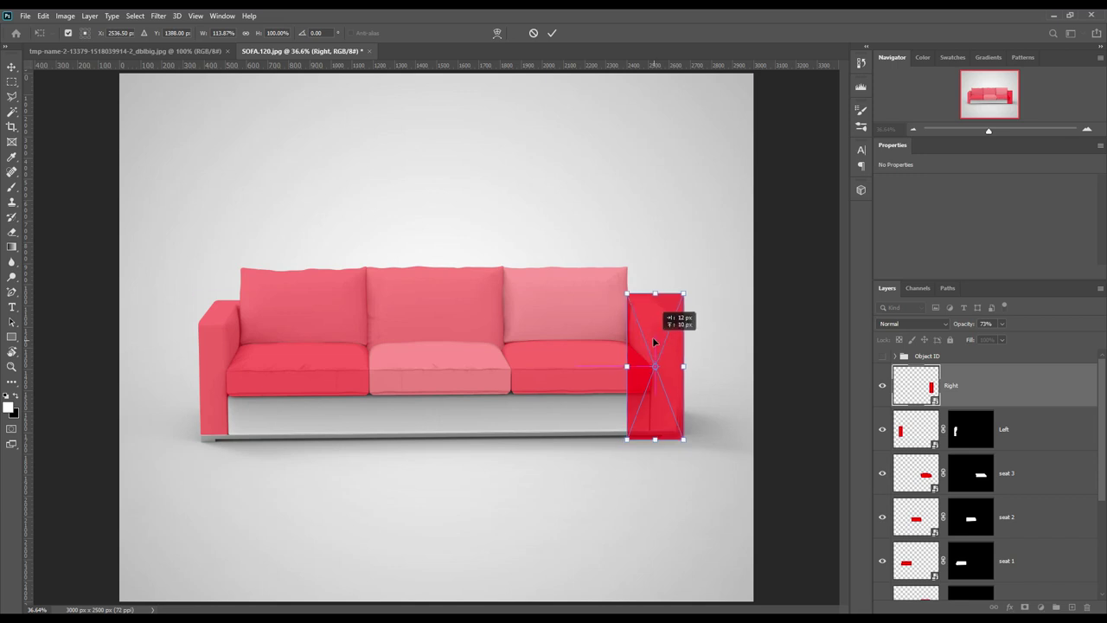
left_click(551, 33)
key("Up")
key("Up")
key("Up")
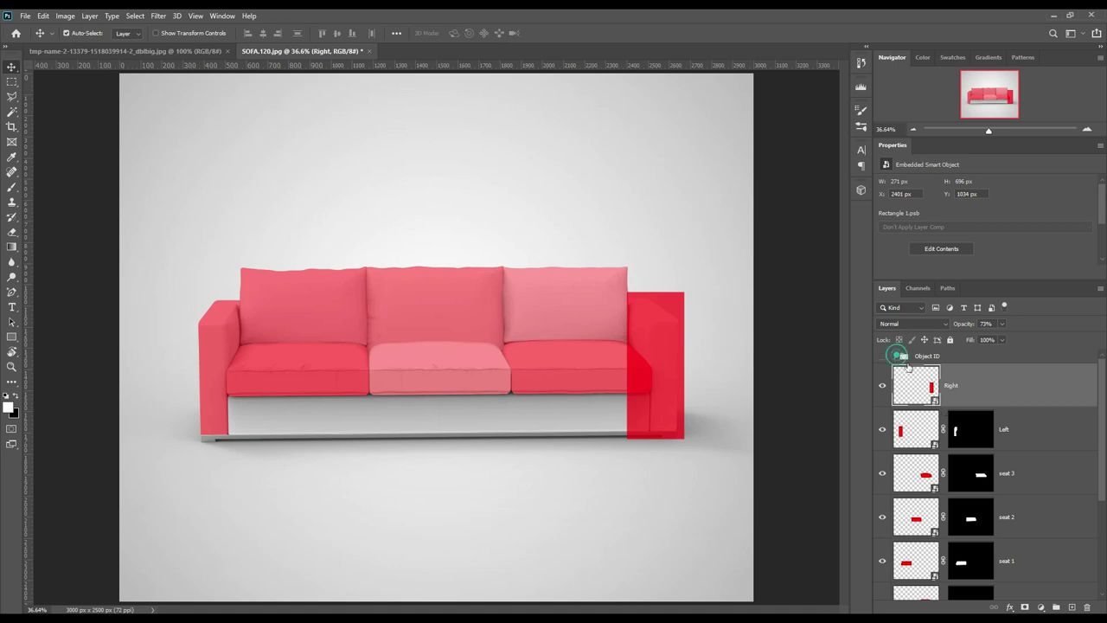
Step: Mask the Right layer to the Right Side arm selection from the Object ID group
left_click(895, 357)
scroll(1006, 492, "down", 2)
scroll(1006, 493, "down", 2)
scroll(1007, 493, "down", 1)
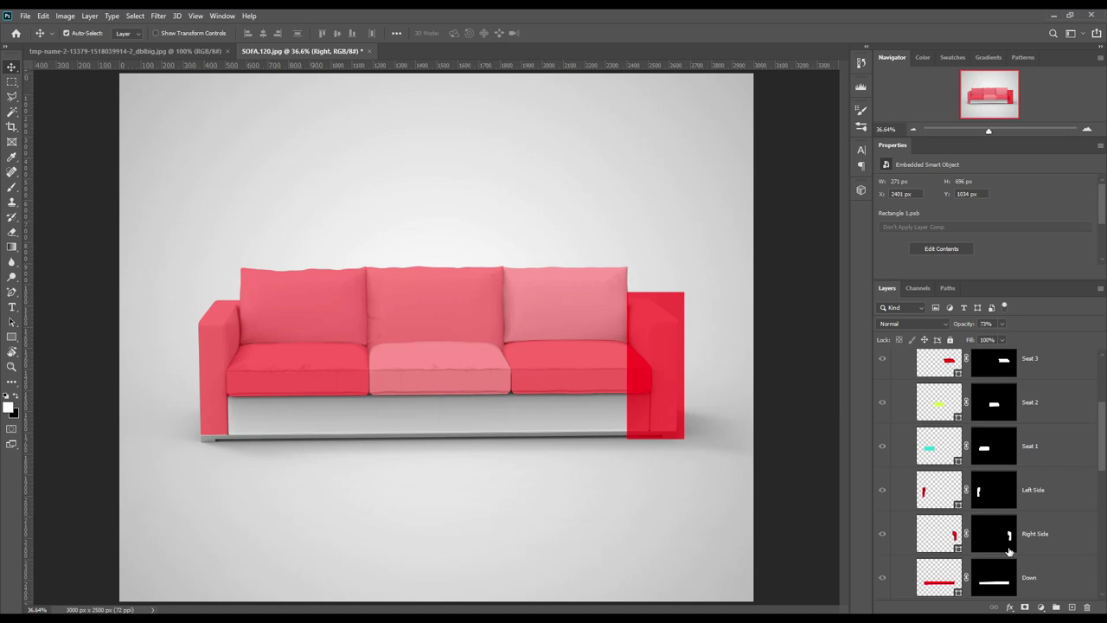
left_click(1008, 536, "ctrl")
scroll(986, 439, "up", 3)
scroll(986, 439, "up", 1)
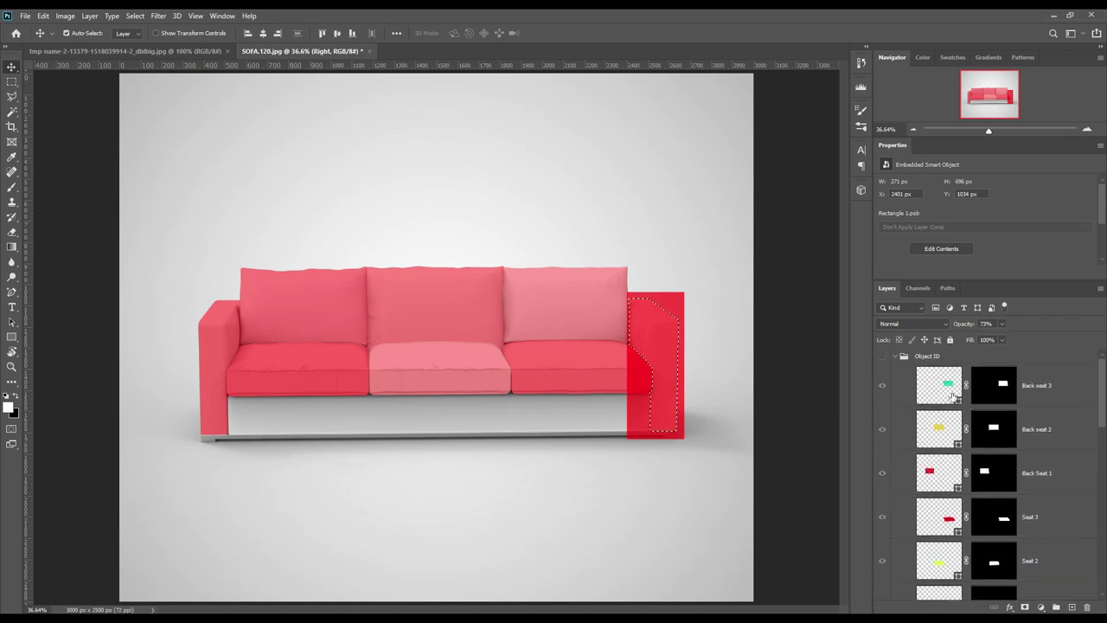
left_click(896, 356)
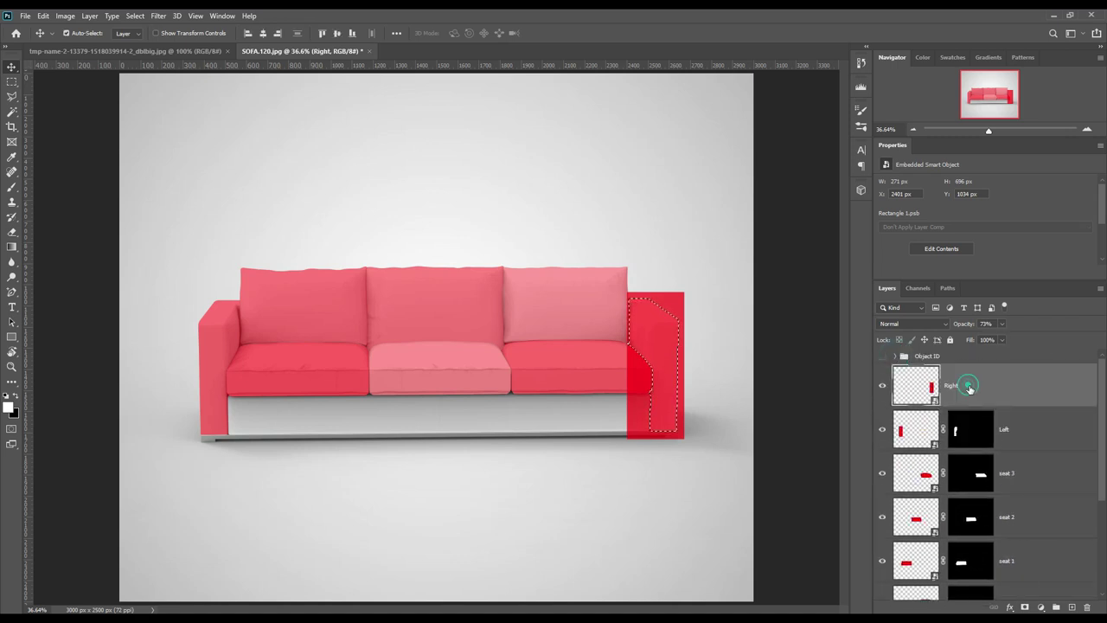
left_click(1026, 606)
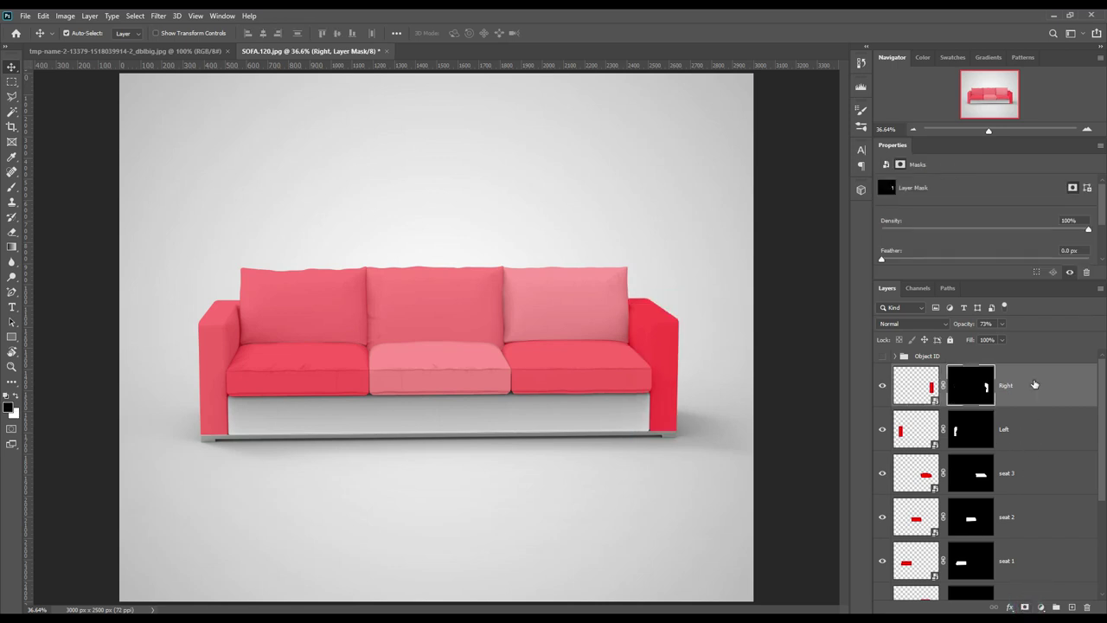
left_click(1034, 385)
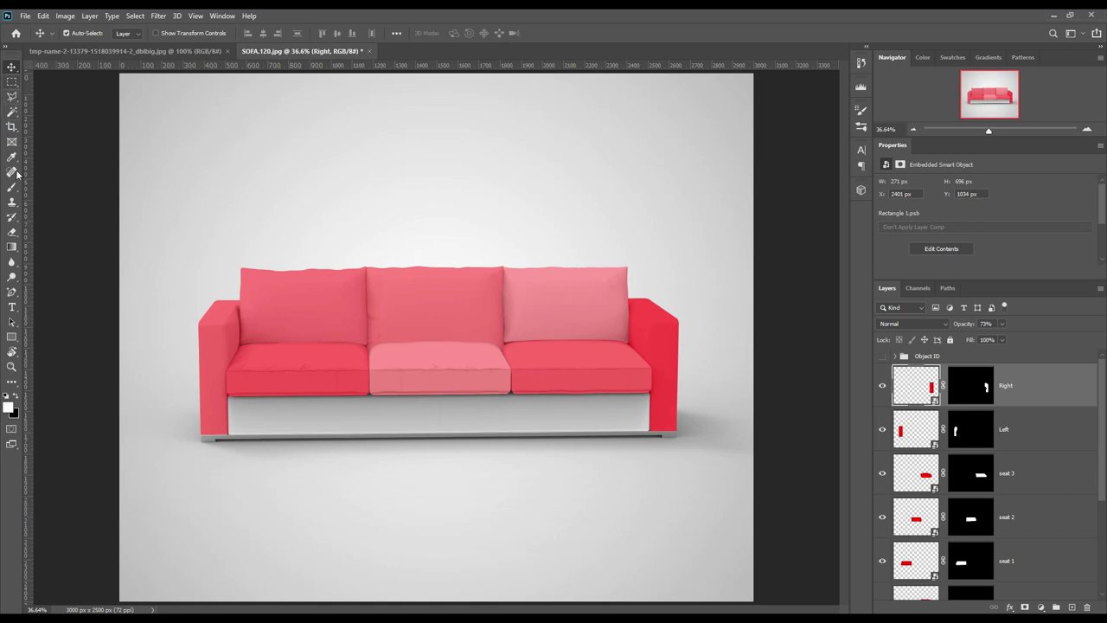
Step: Draw a red Rectangle 1 over the lower front panel as a smart object at 58% opacity
left_click(11, 336)
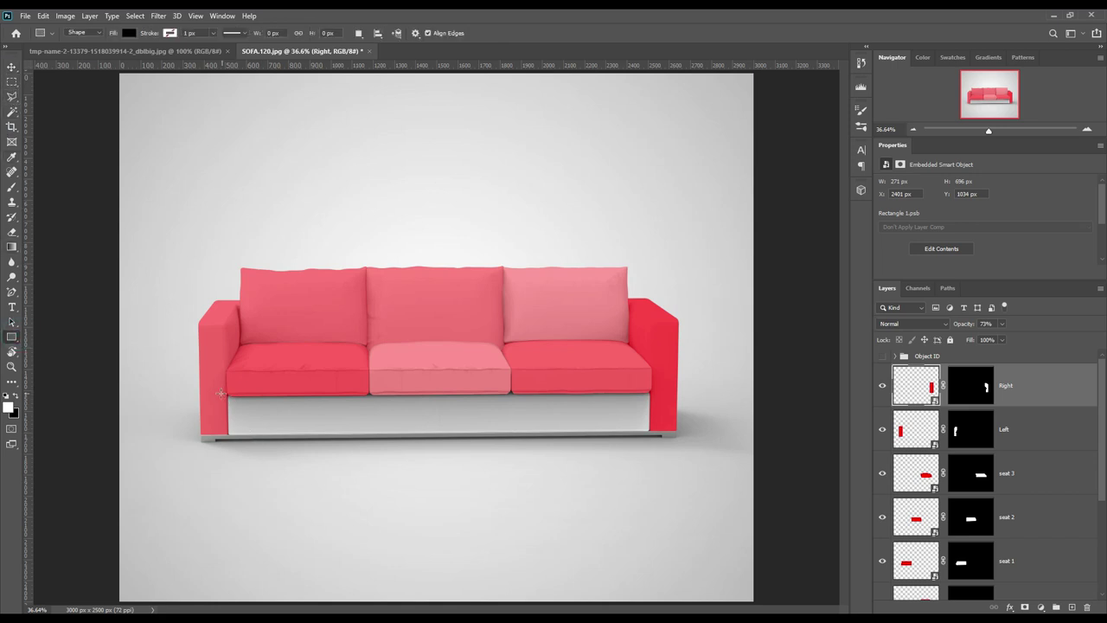
left_click_drag(227, 392, 655, 432)
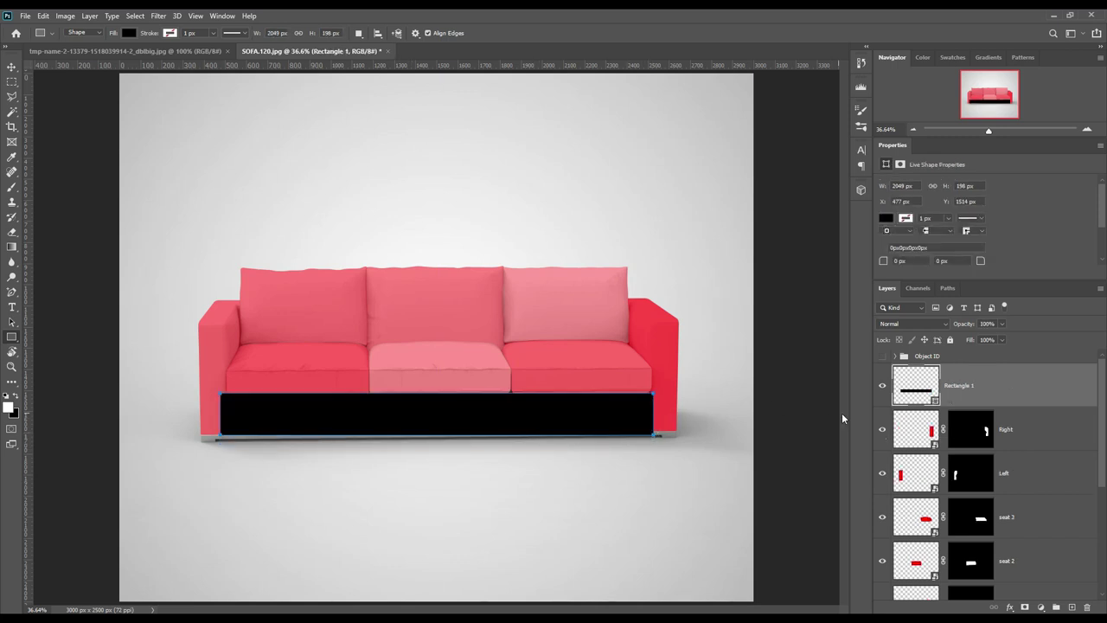
right_click(986, 389)
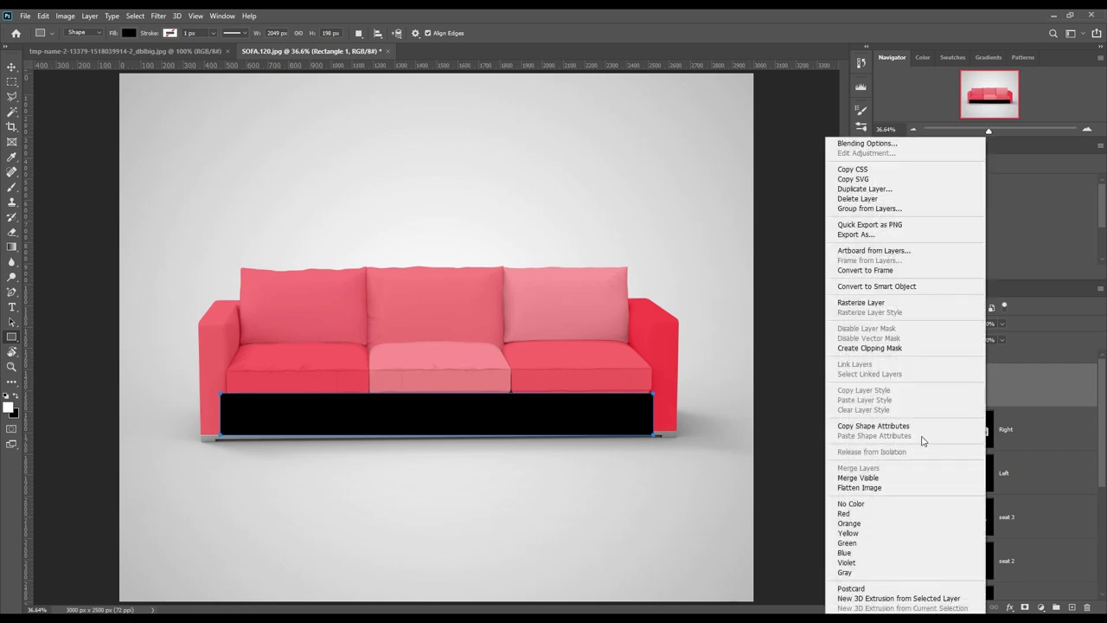
left_click(1034, 402)
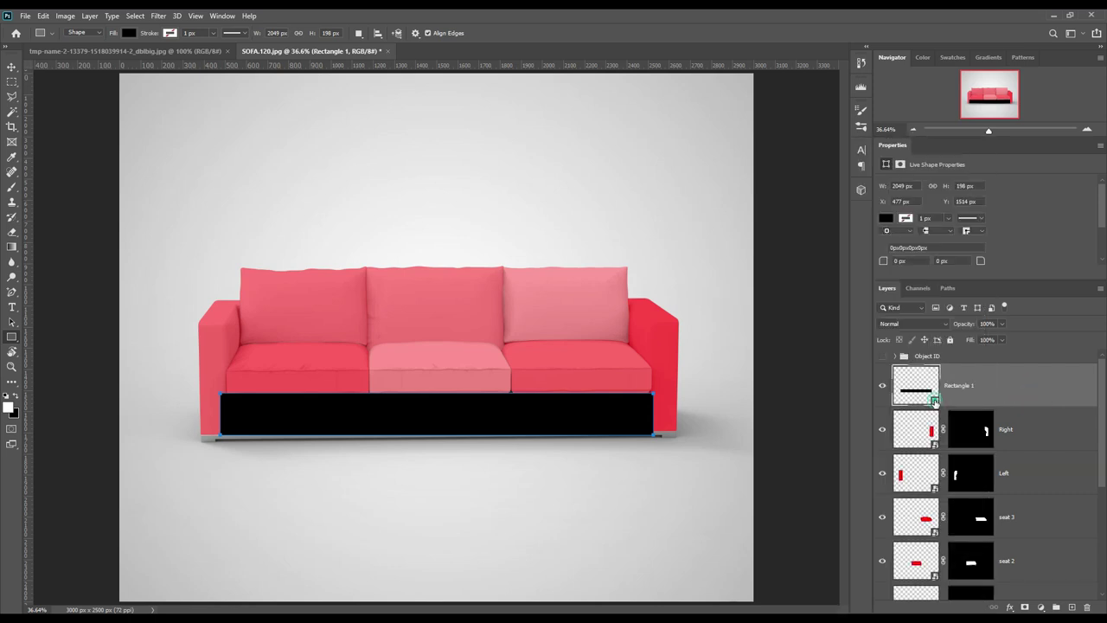
double_click(934, 400)
left_click(877, 308)
left_click(1018, 282)
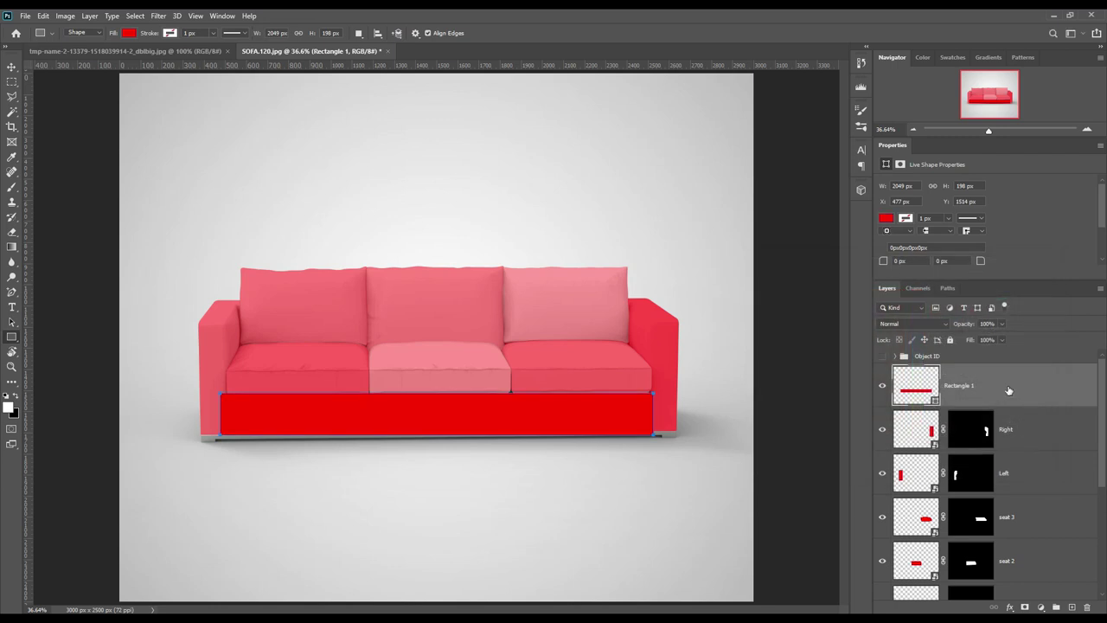
right_click(1007, 390)
left_click(908, 289)
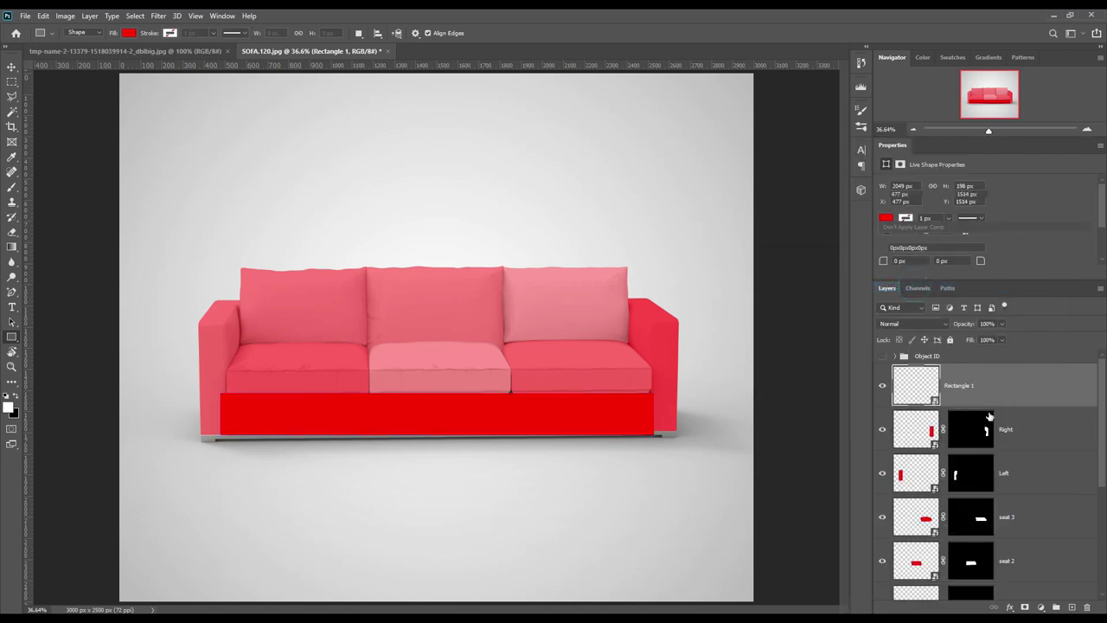
left_click_drag(964, 328, 940, 327)
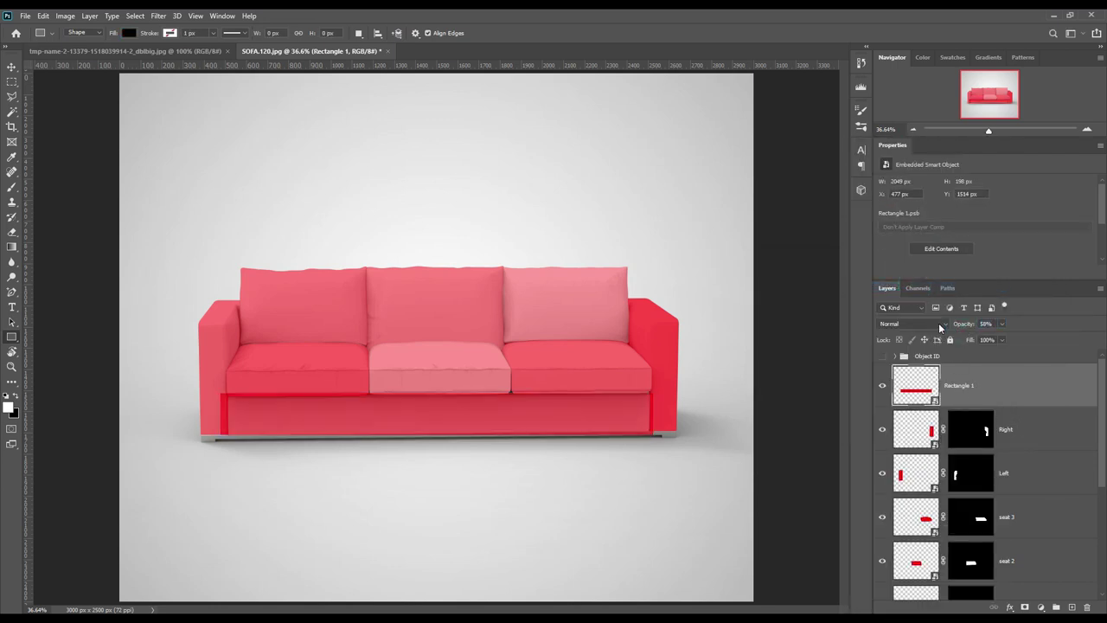
Step: Distort the rectangle's top-right corner up to the seat edge and nudge it right
left_click(12, 66)
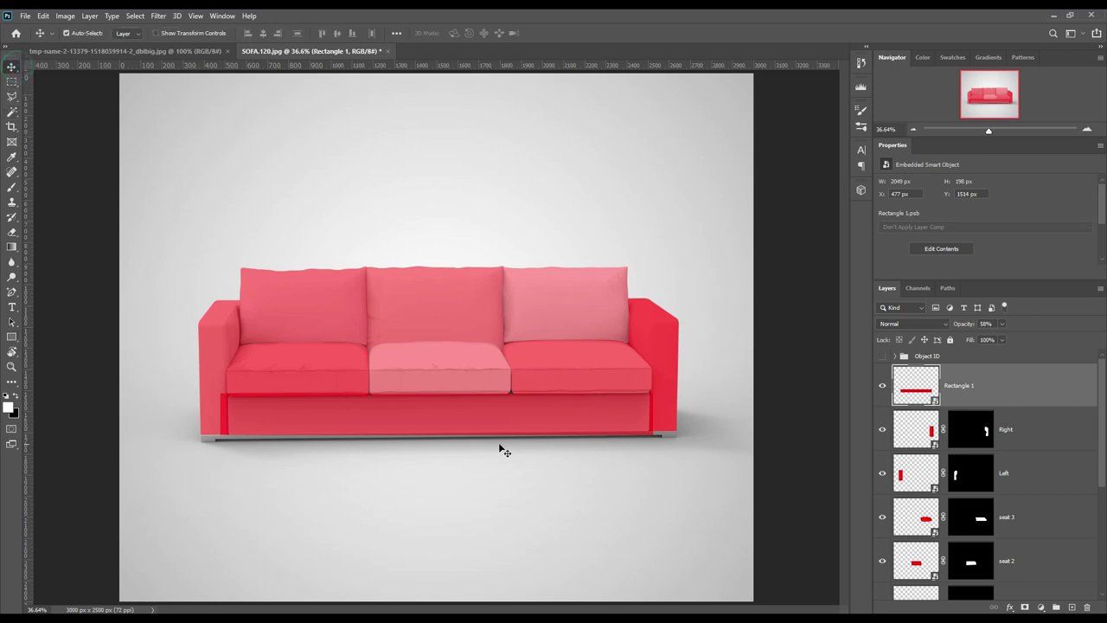
key("ctrl+t")
right_click(592, 411)
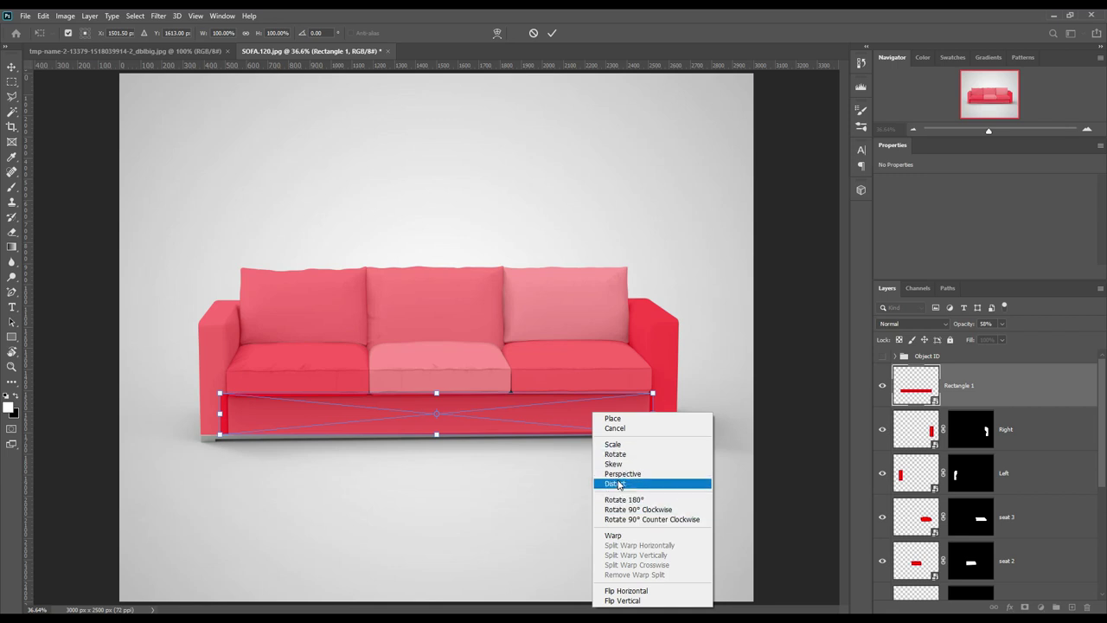
left_click(618, 484)
left_click_drag(652, 394, 653, 389)
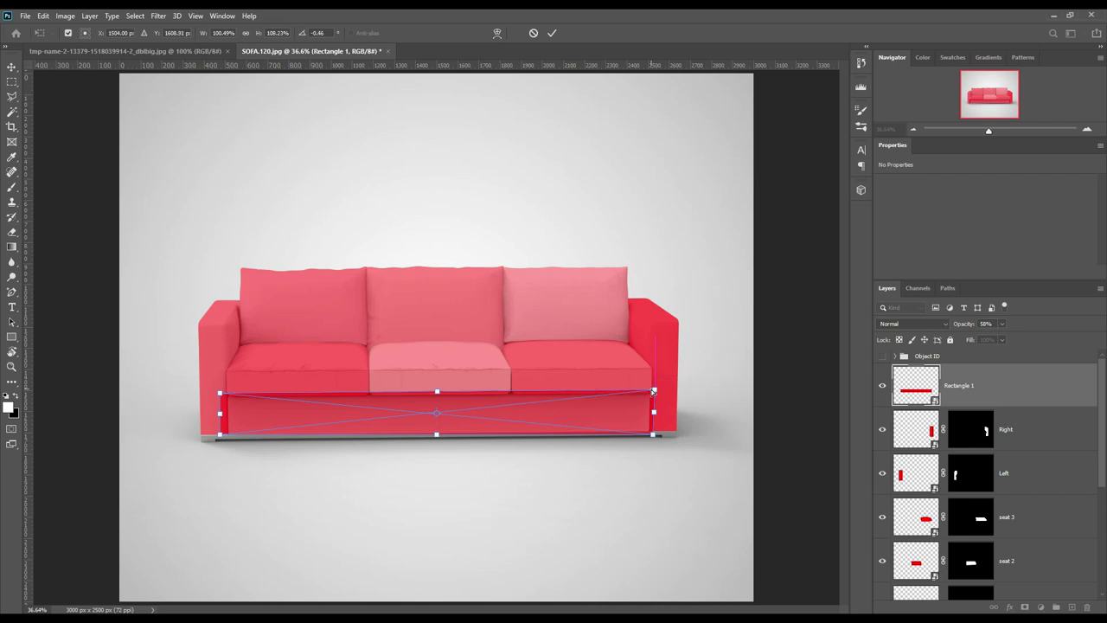
key("Right")
key("Right")
key("Right")
left_click(552, 34)
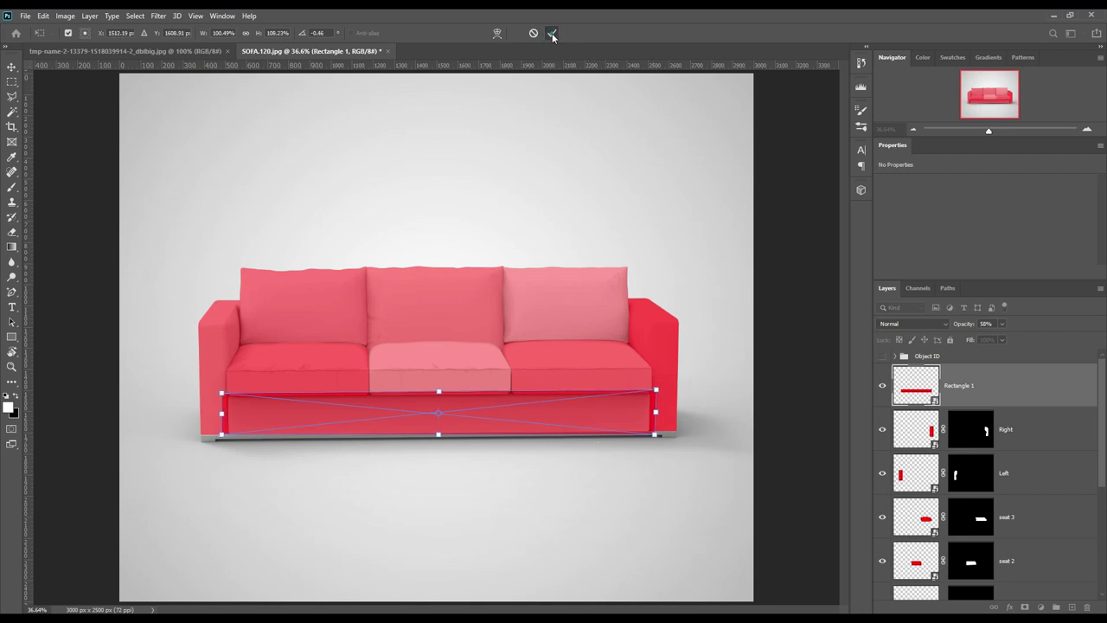
Step: Distort the rectangle's bottom-left corner slightly down and left to fit the panel
key("ctrl+t")
right_click(350, 408)
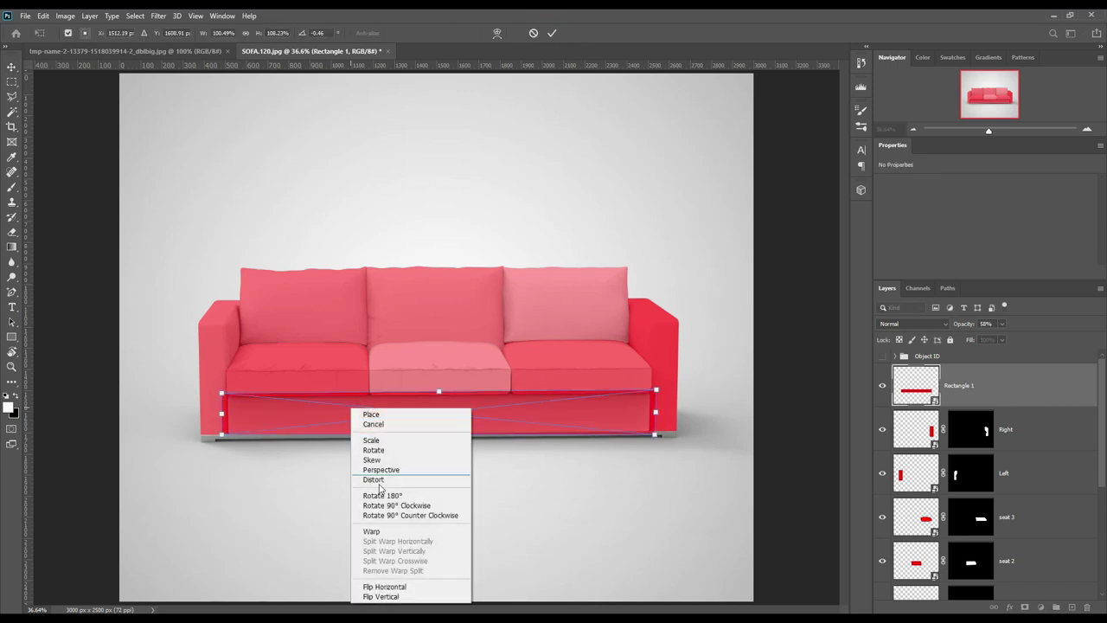
left_click(378, 480)
left_click_drag(222, 437, 220, 438)
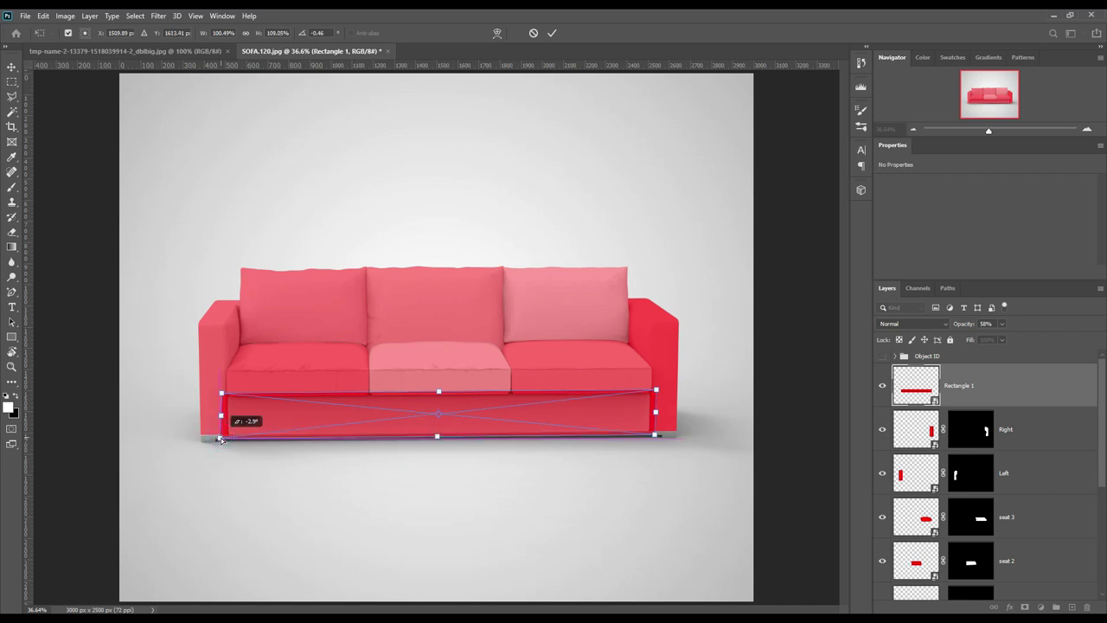
left_click(551, 33)
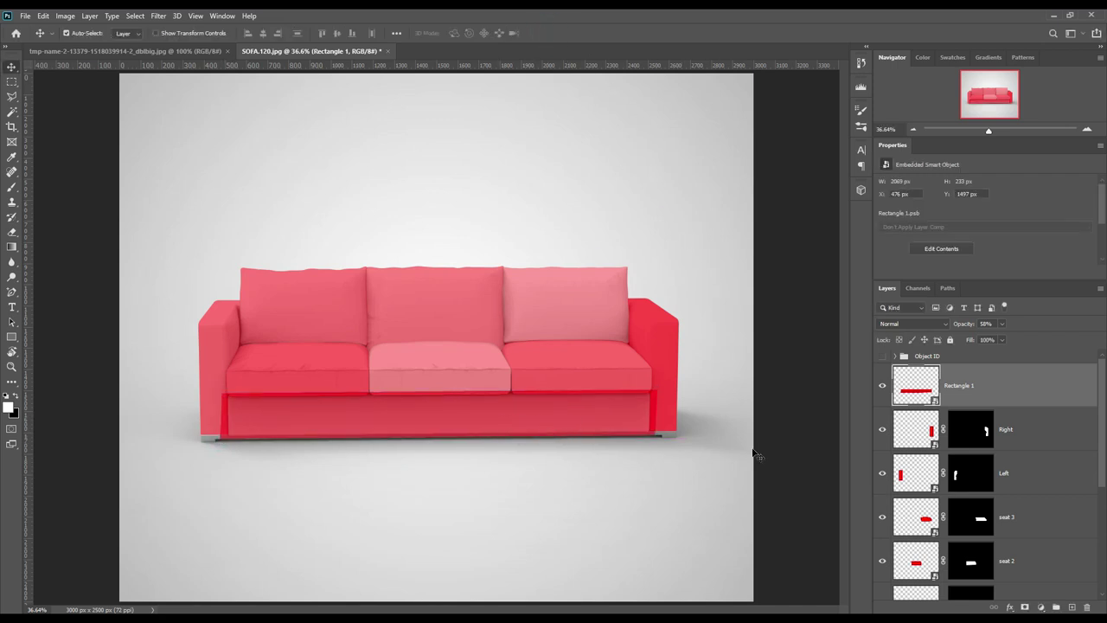
Step: Mask Rectangle 1 to the Down panel selection from the Object ID group
left_click(896, 357)
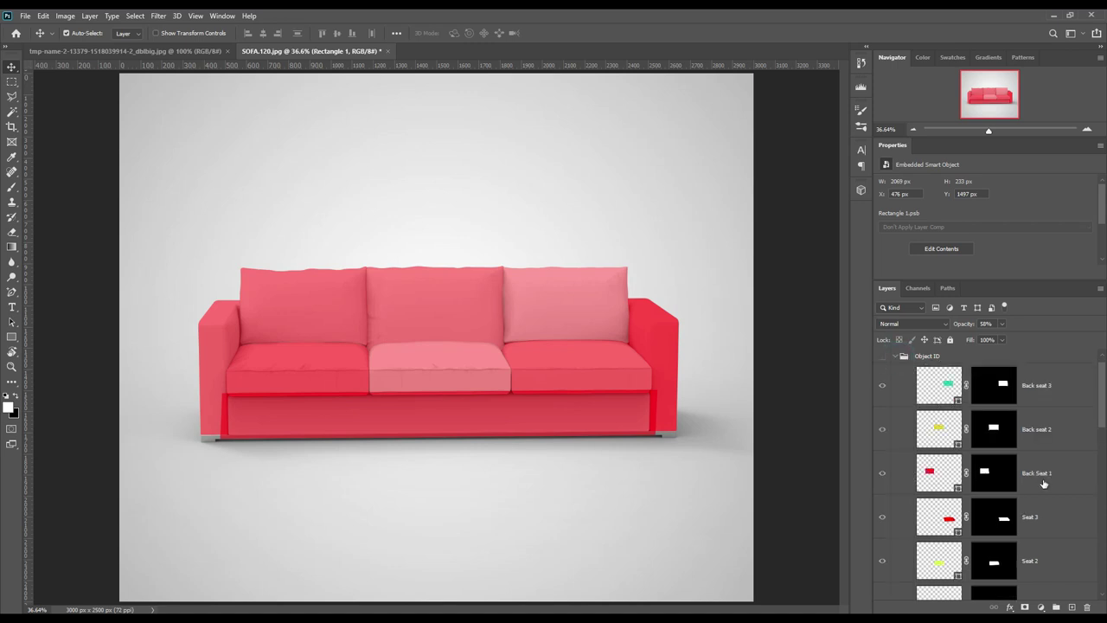
scroll(1036, 477, "down", 2)
scroll(1038, 480, "down", 1)
scroll(1040, 484, "down", 2)
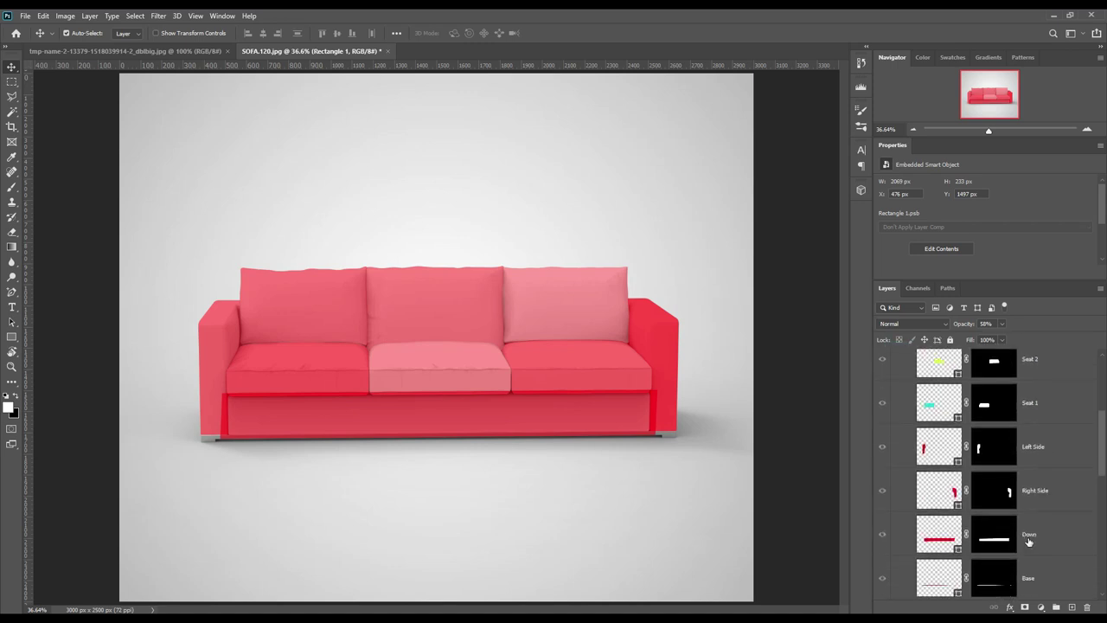
left_click(994, 541, "ctrl")
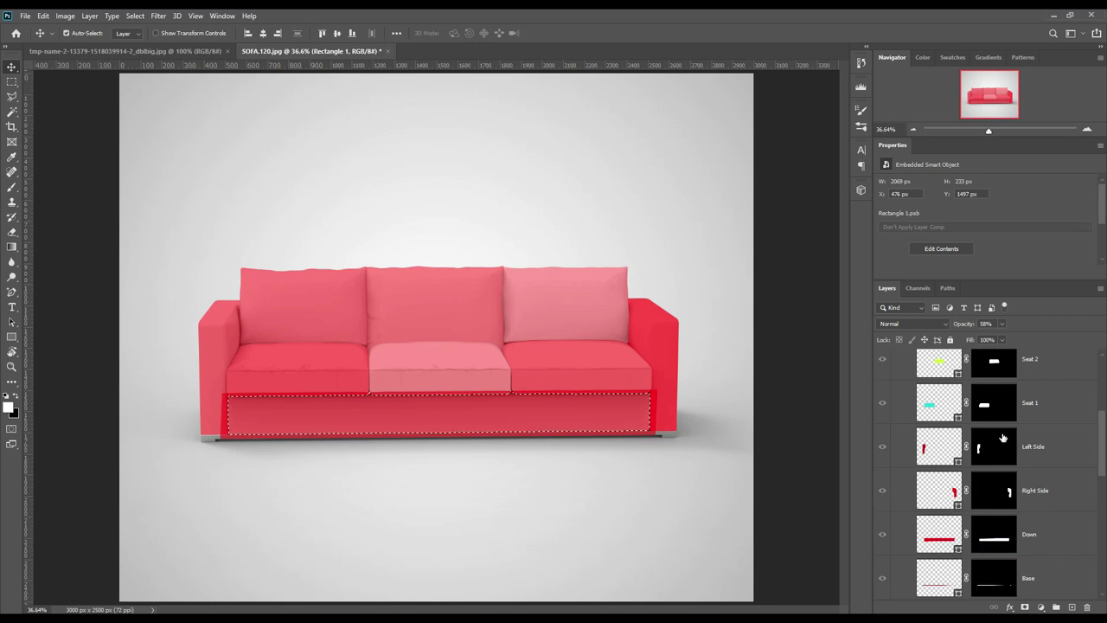
scroll(1003, 432, "up", 3)
scroll(1006, 426, "up", 2)
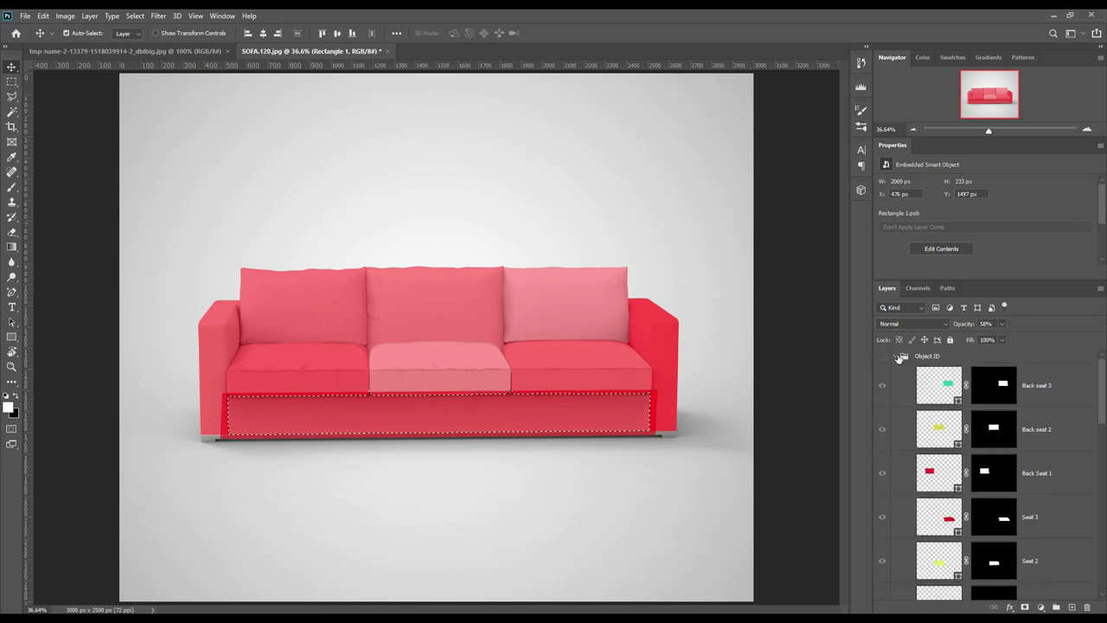
left_click(895, 357)
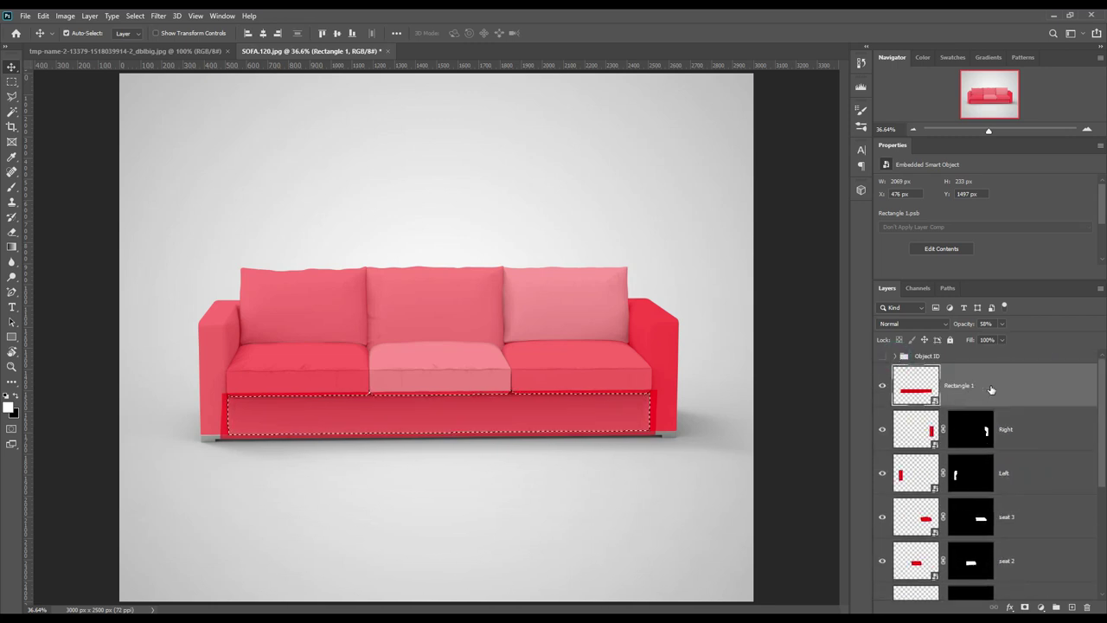
left_click(1024, 607)
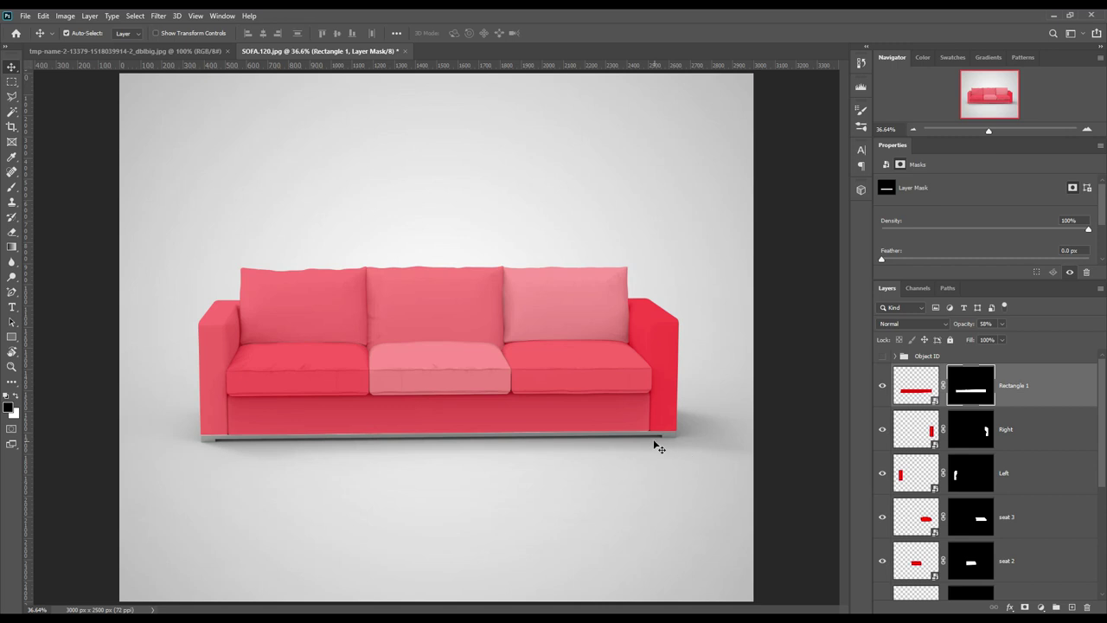
Step: Load the Base strip mask as the active selection
left_click(896, 358)
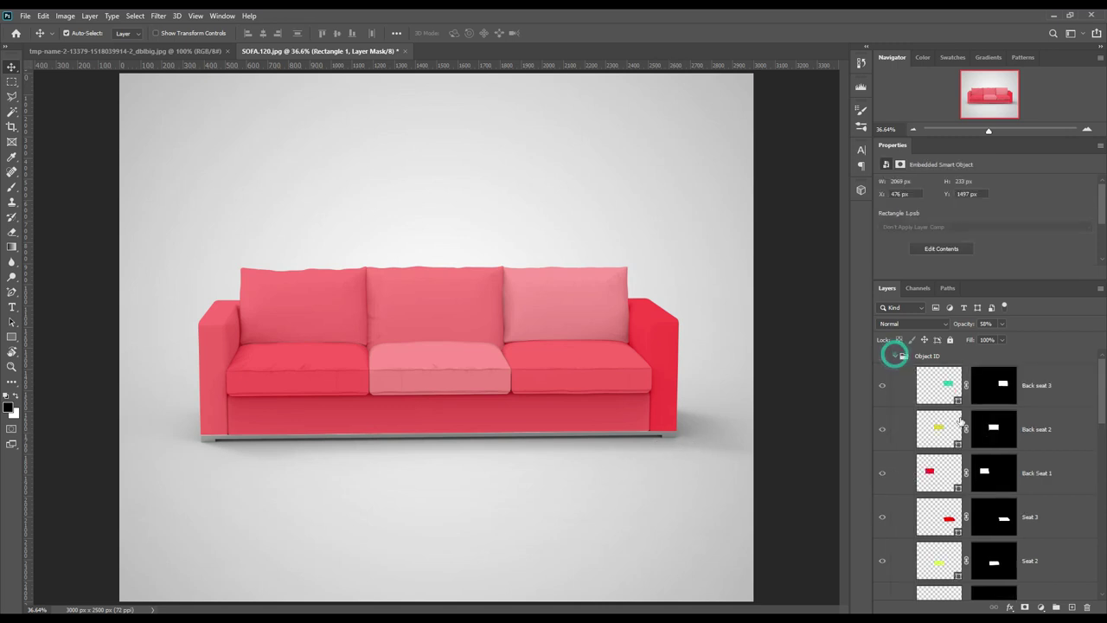
scroll(1022, 455, "down", 1)
scroll(1022, 456, "down", 2)
scroll(1022, 455, "down", 2)
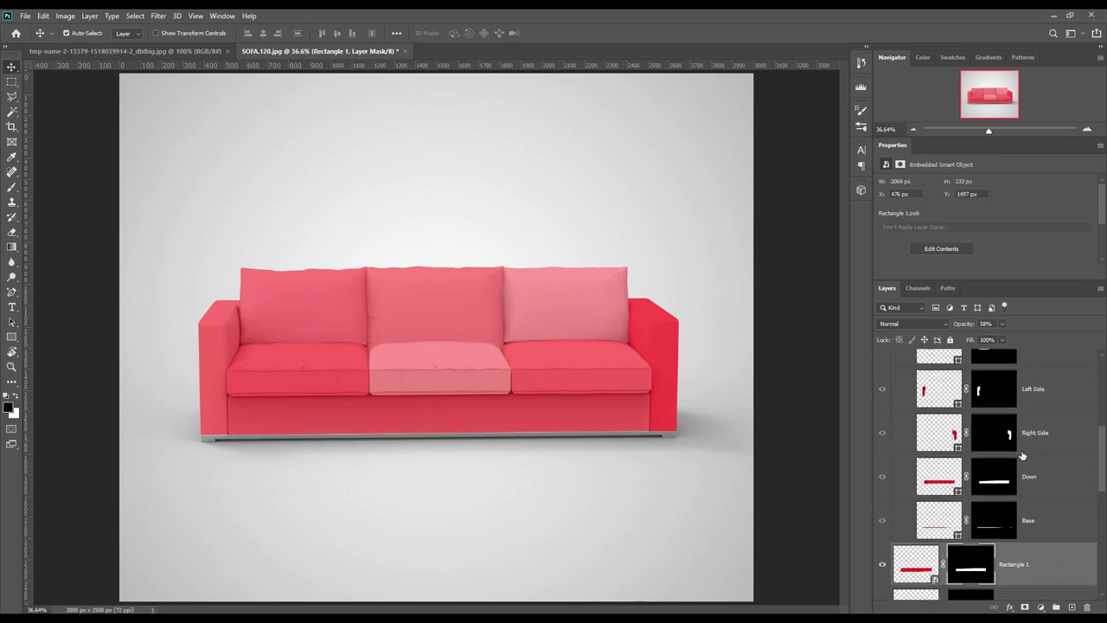
left_click(986, 521, "ctrl")
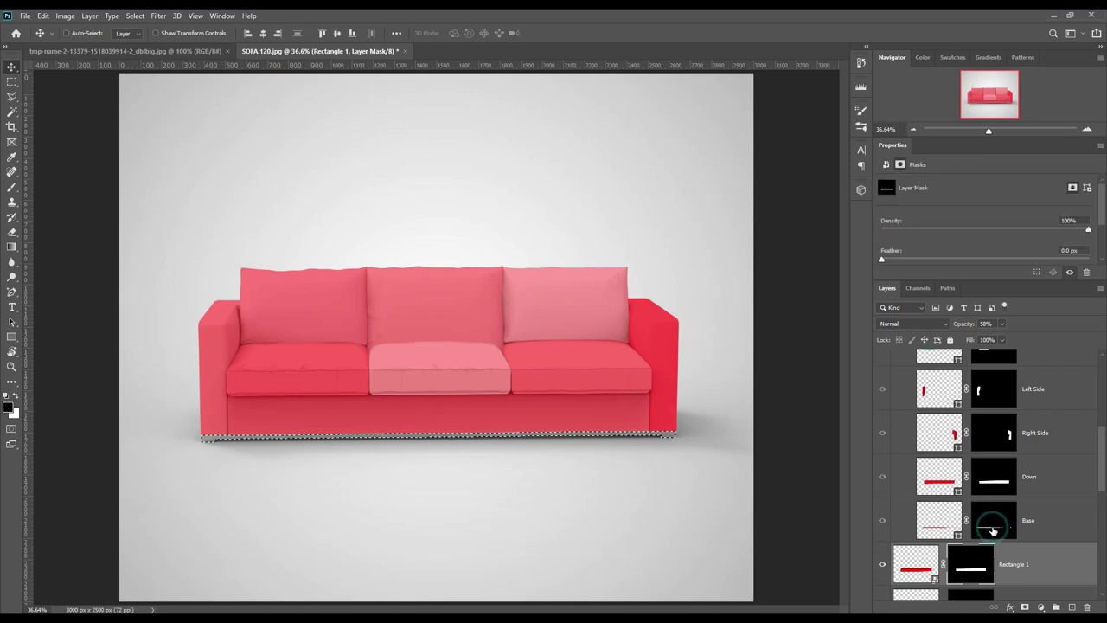
scroll(970, 427, "up", 1)
scroll(970, 427, "up", 2)
scroll(970, 427, "up", 1)
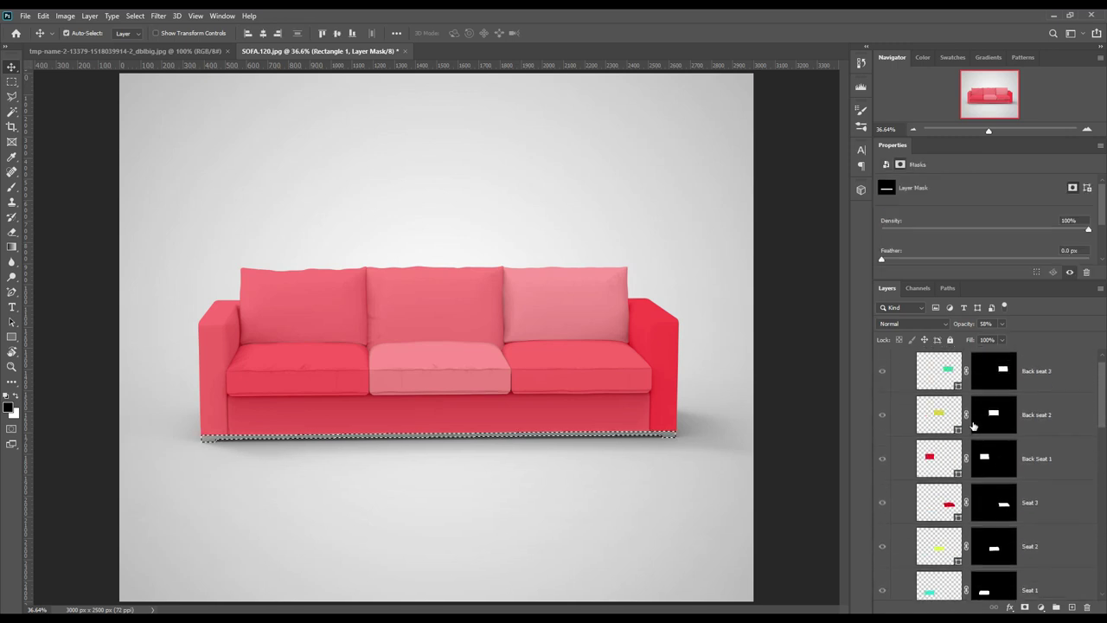
scroll(951, 398, "up", 2)
left_click(893, 356)
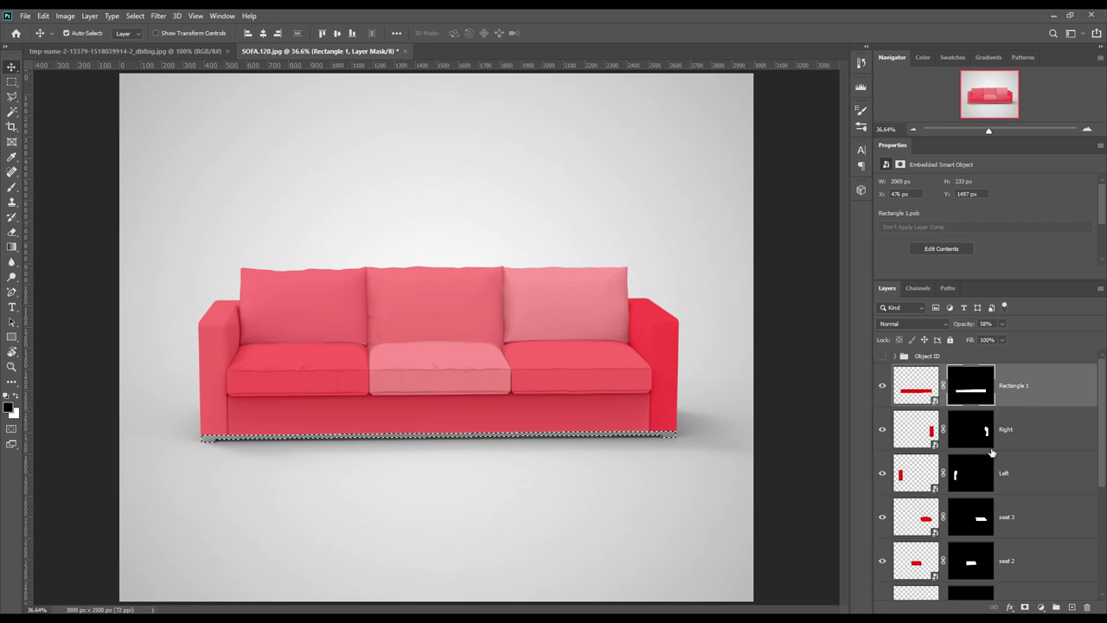
Step: Add a red #e72424 solid fill layer, Color Fill 1, over the base strip selection
left_click(1040, 608)
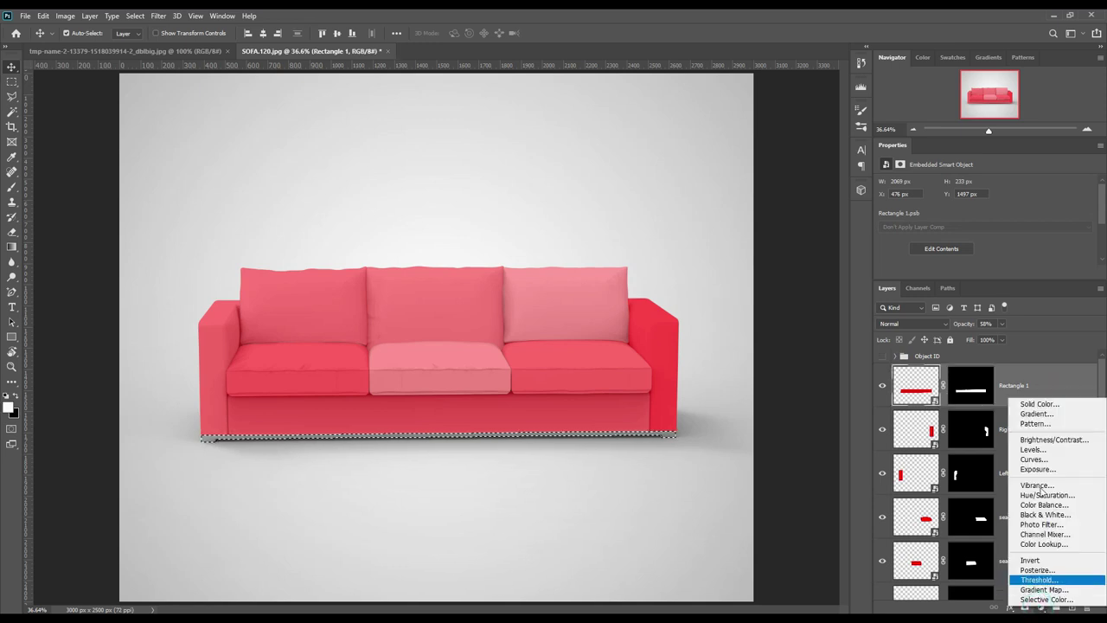
left_click(1049, 402)
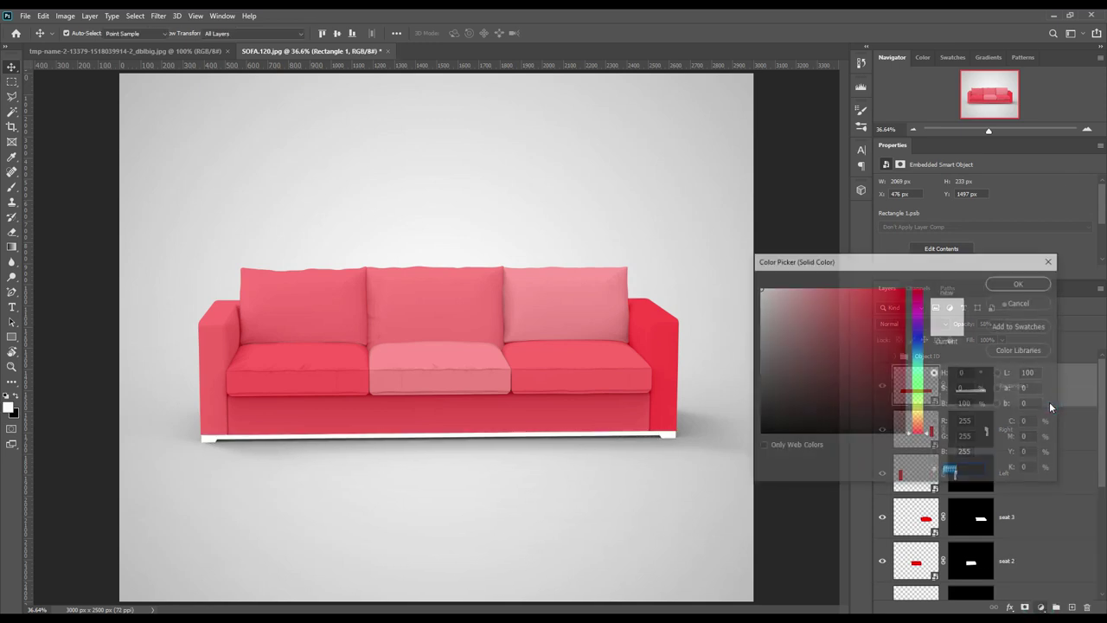
left_click(874, 306)
left_click(882, 301)
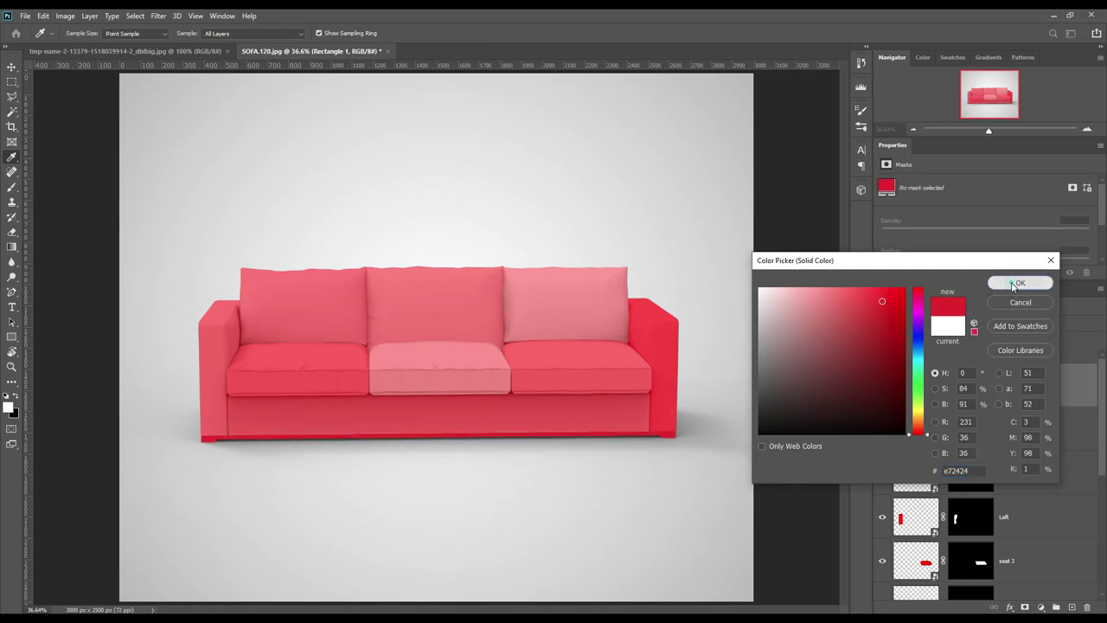
left_click(1014, 285)
left_click(1058, 392)
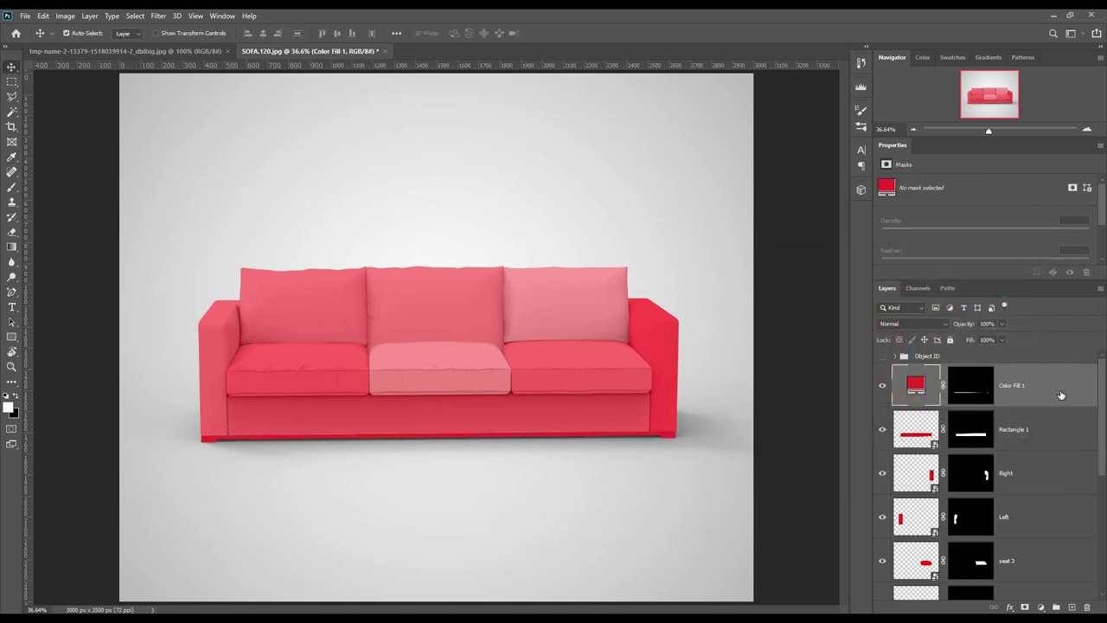
left_click_drag(1060, 394, 977, 396)
Step: Build one selection from the sofa base, both arms, seat cushions and three back cushions
left_click(971, 434, "ctrl")
left_click(986, 476, "ctrl+shift")
left_click(958, 520, "ctrl+shift")
left_click(975, 560, "ctrl+shift")
scroll(1012, 546, "down", 2)
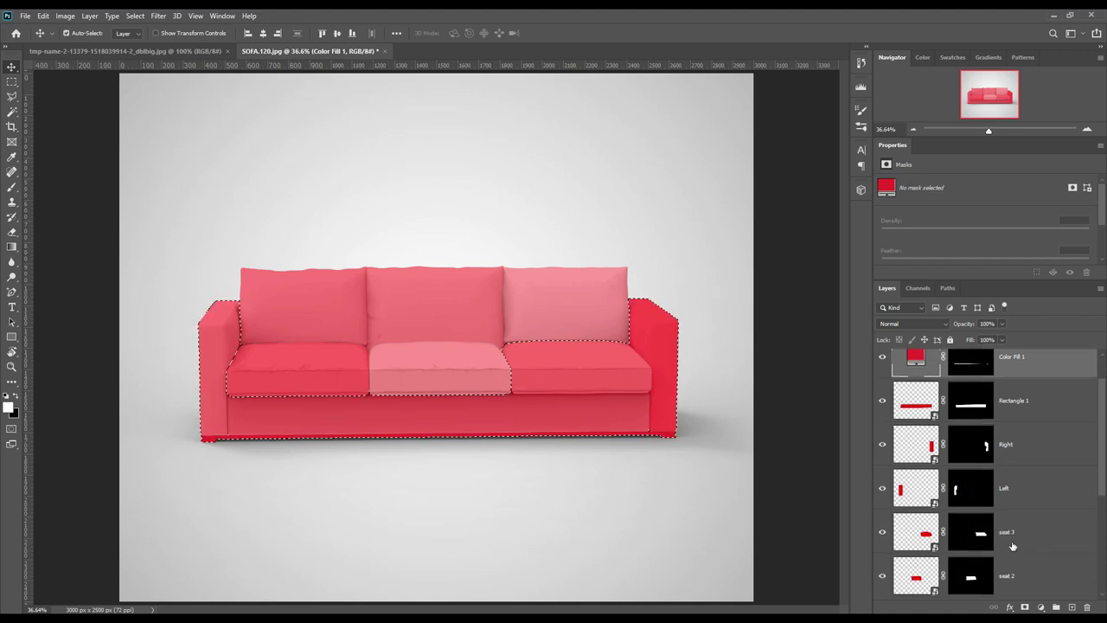
scroll(1028, 528, "down", 2)
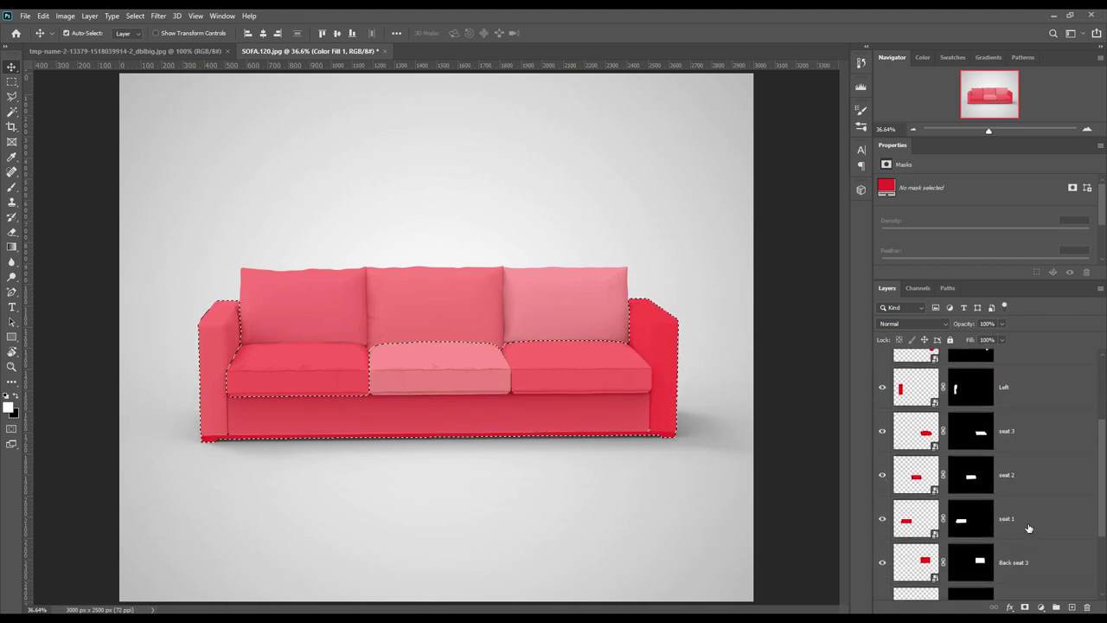
scroll(1028, 528, "down", 1)
left_click(962, 465, "ctrl+shift")
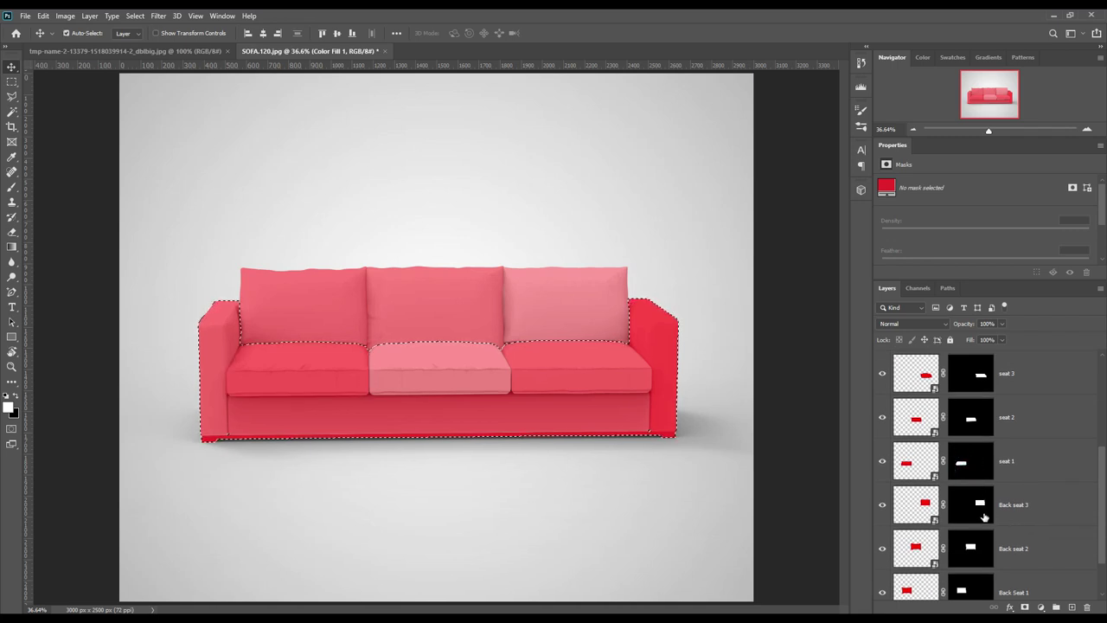
left_click(981, 505, "ctrl+shift")
scroll(1036, 512, "down", 1)
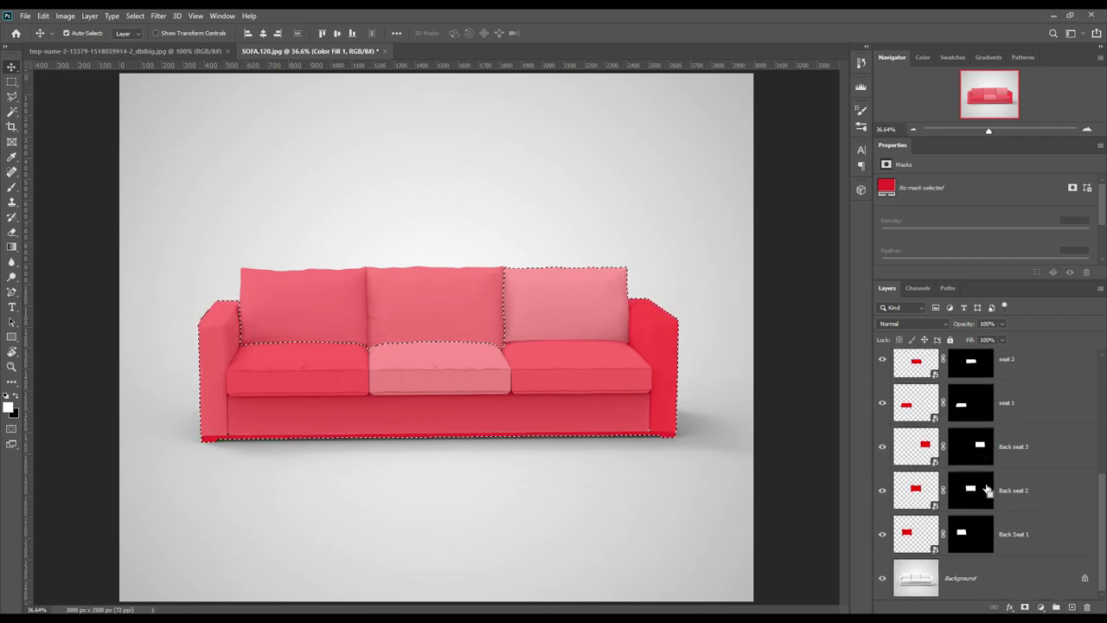
left_click(970, 491, "ctrl+shift")
left_click(961, 535, "ctrl+shift")
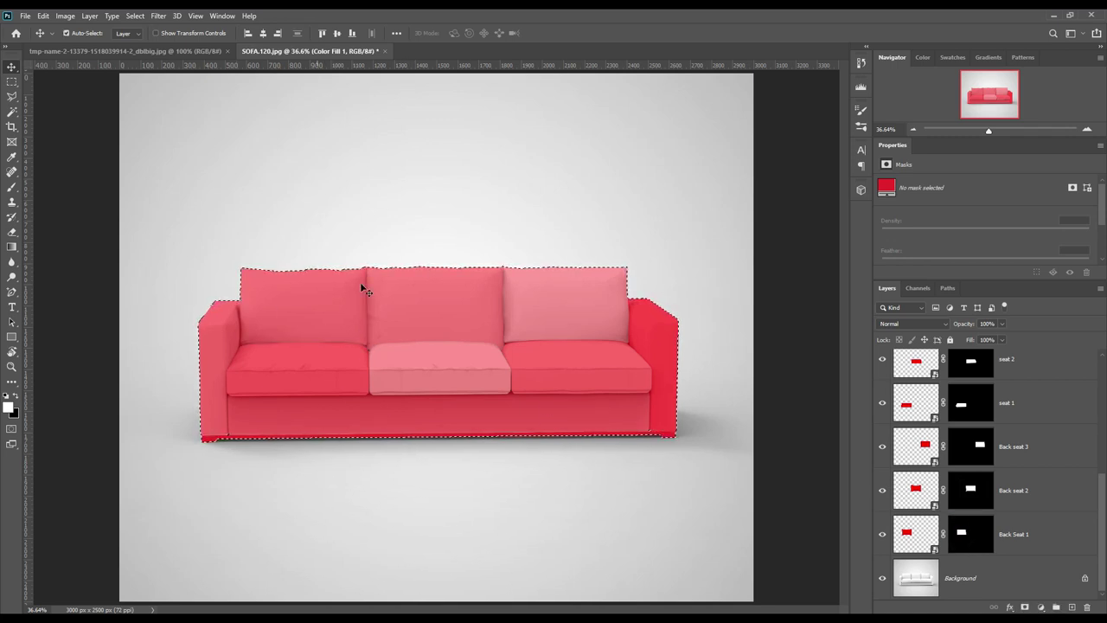
Step: Invert the selection on the Background layer and add a solid colour fill layer
left_click(1009, 577)
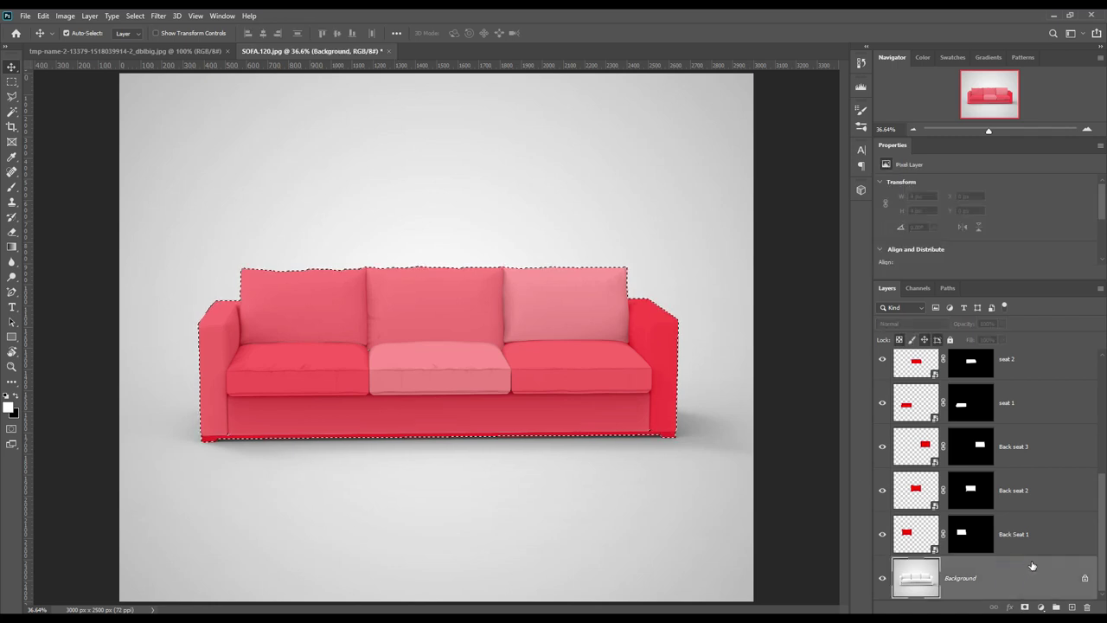
left_click(135, 15)
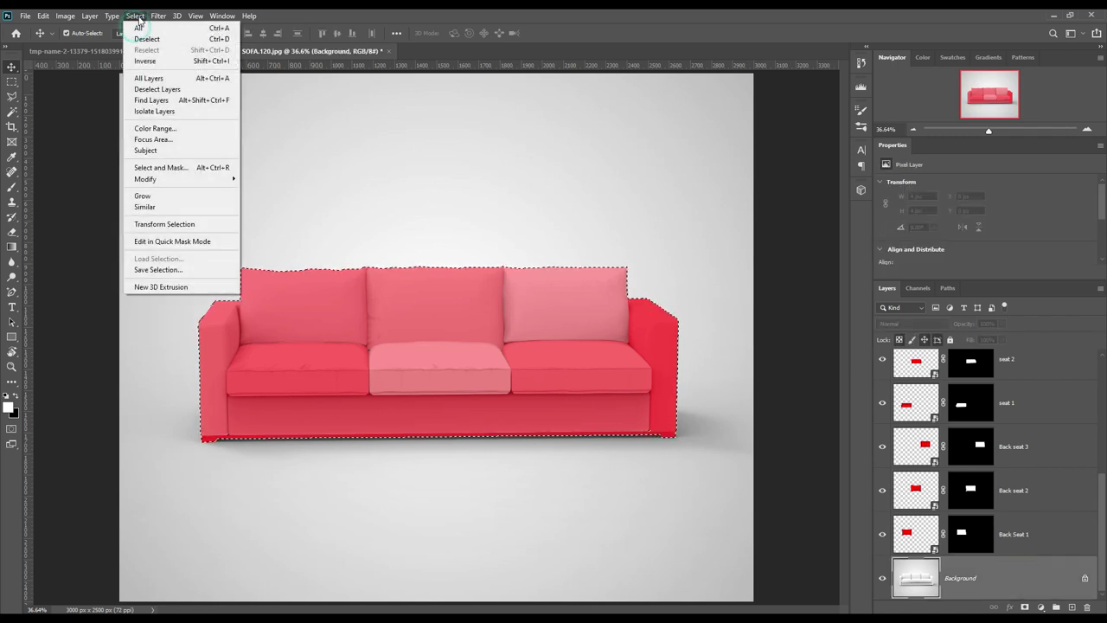
left_click(153, 67)
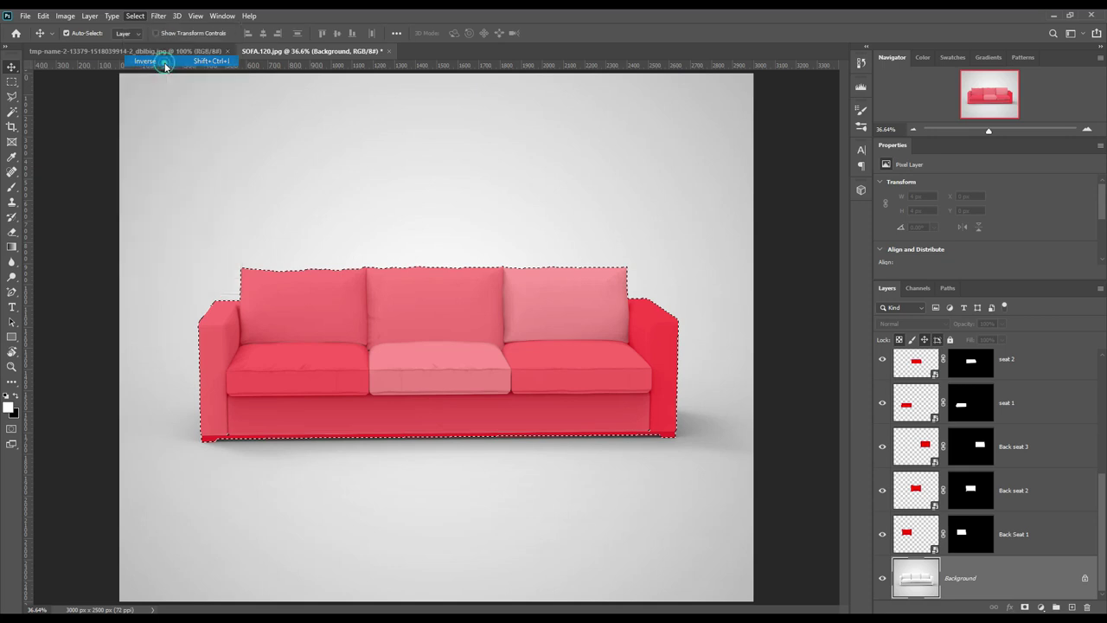
left_click(1039, 607)
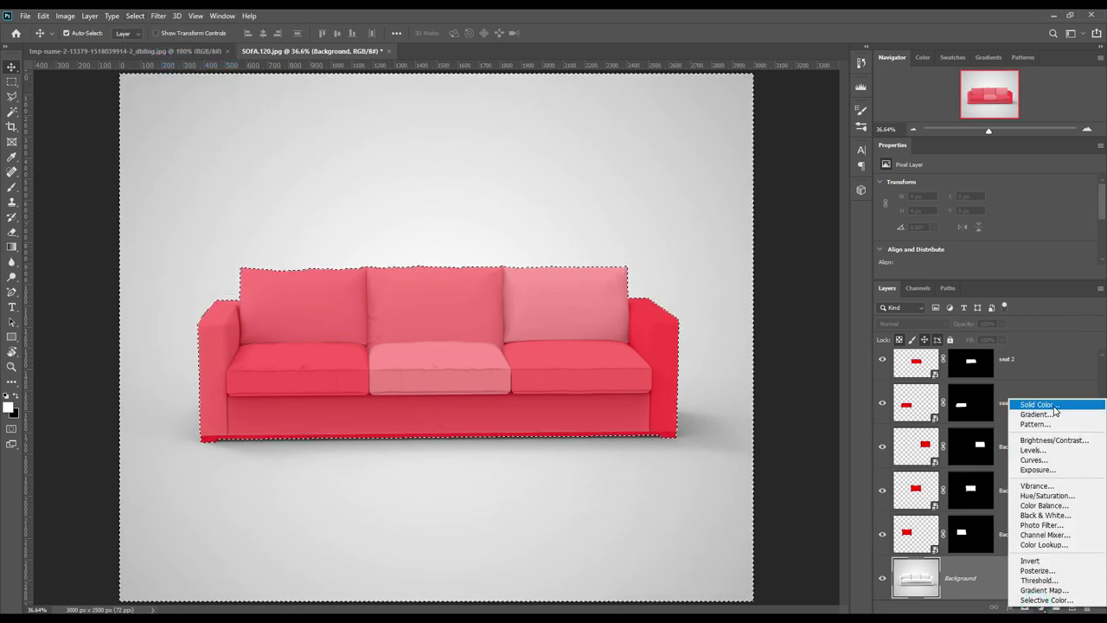
left_click(1053, 404)
left_click_drag(792, 320, 750, 351)
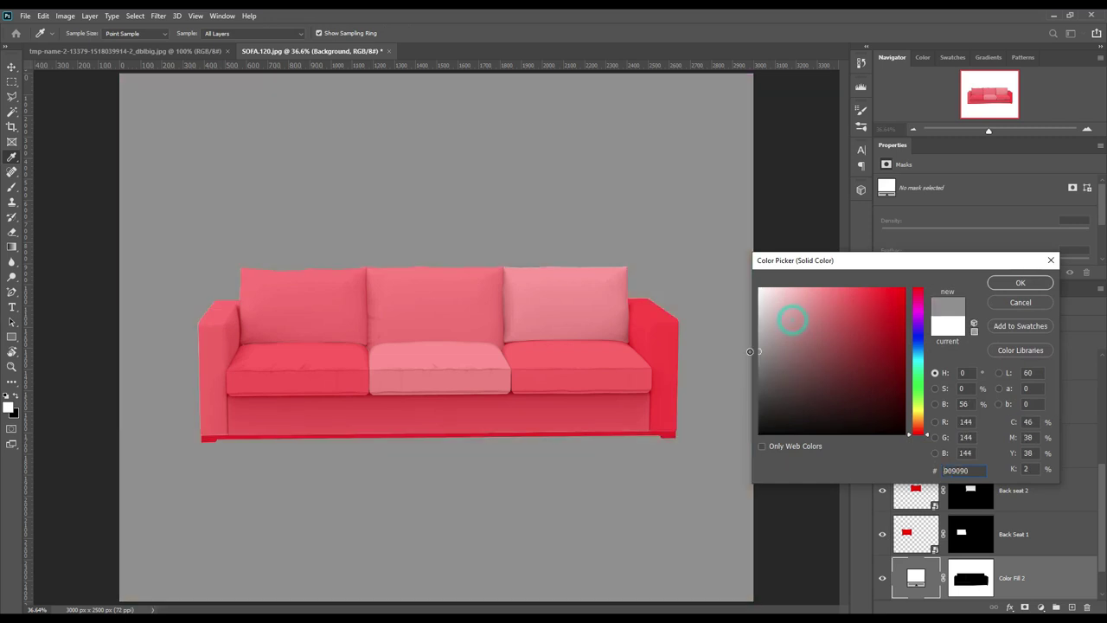
left_click(1005, 282)
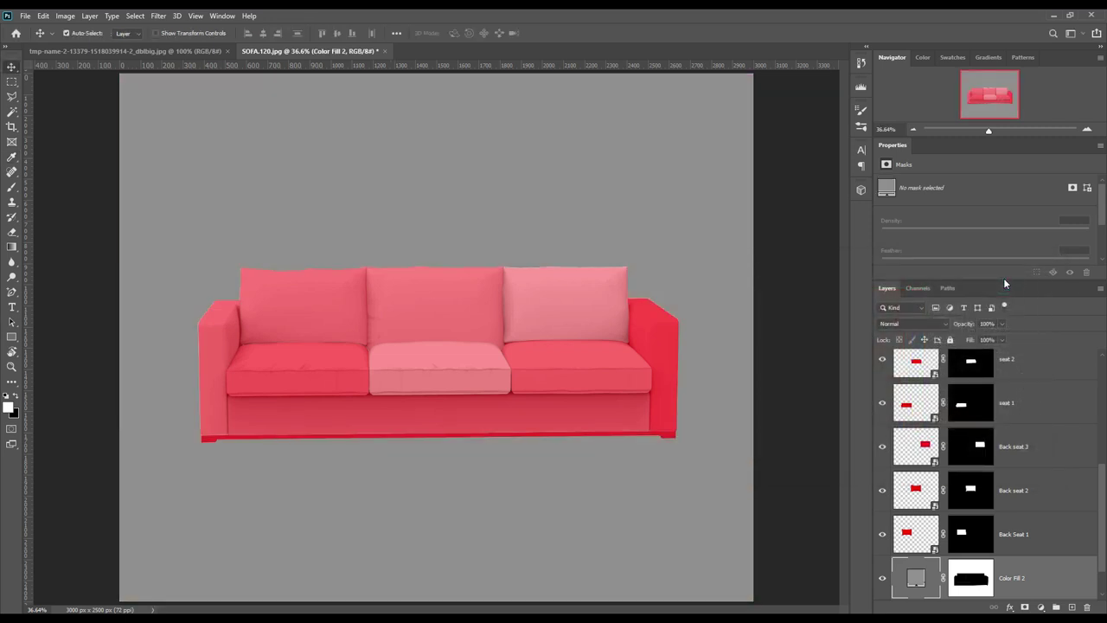
Step: Set Color Fill 2 to Linear Burn and change its colour to light pink
left_click(929, 323)
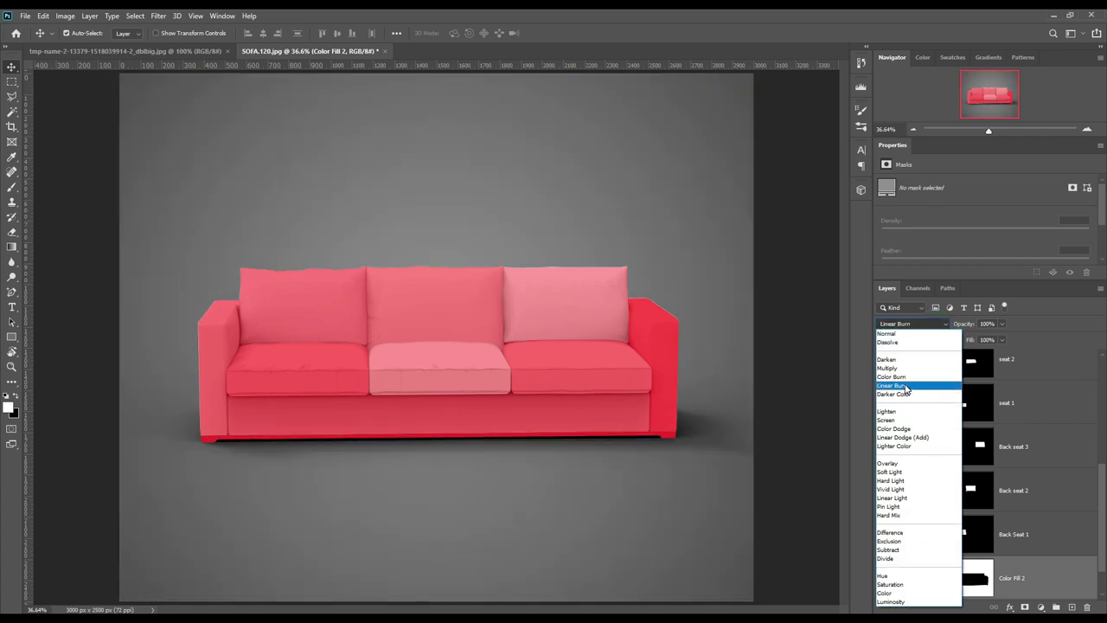
left_click(905, 386)
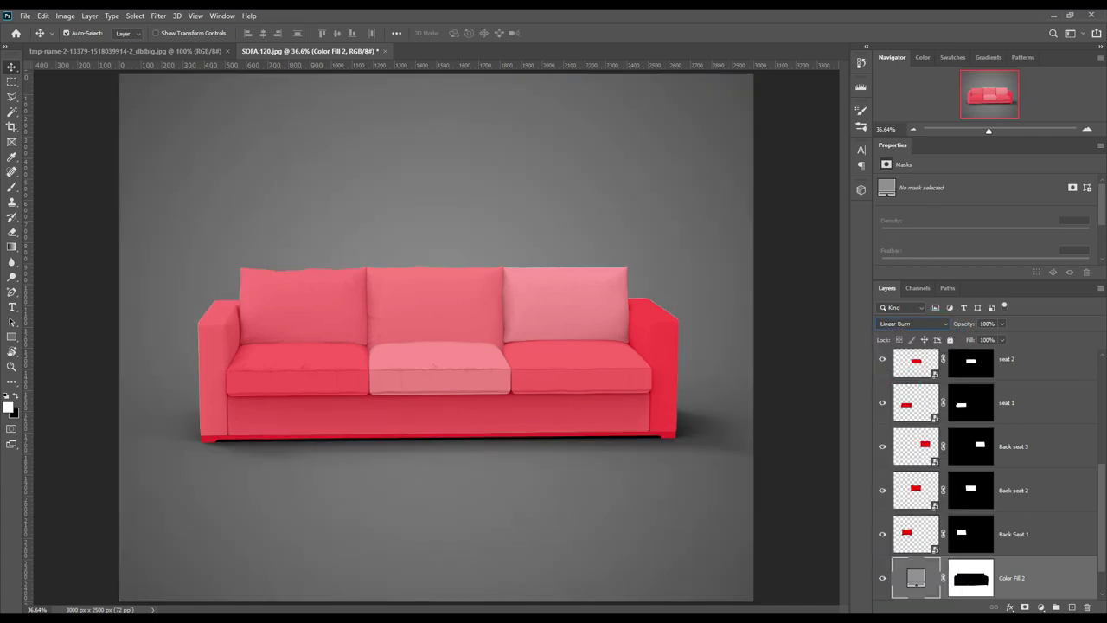
double_click(916, 578)
left_click(809, 284)
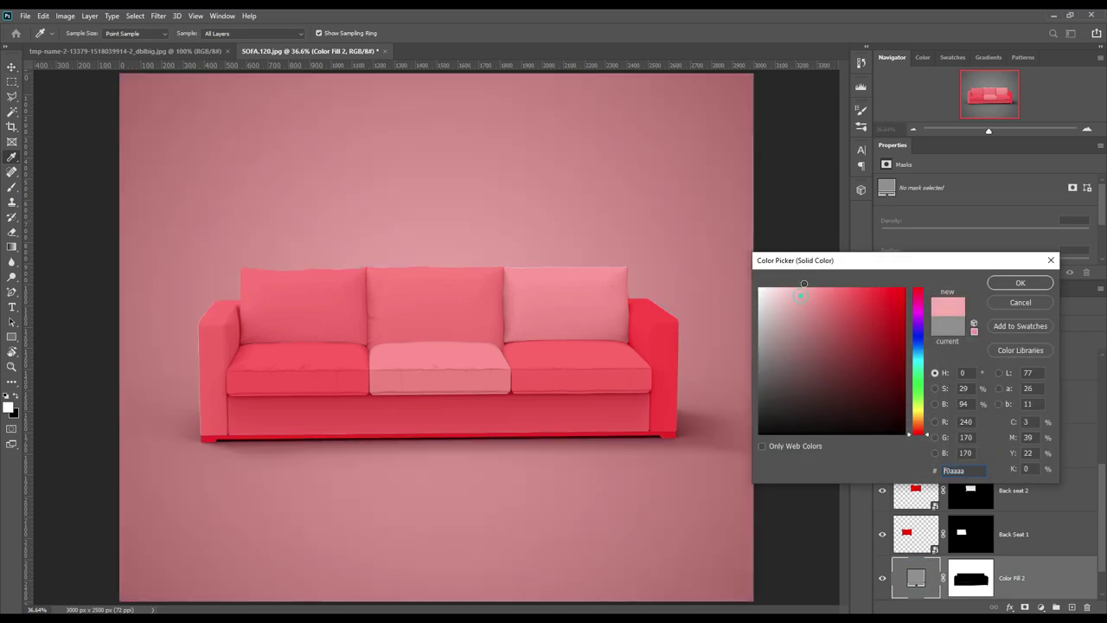
left_click(1021, 283)
left_click(1062, 545)
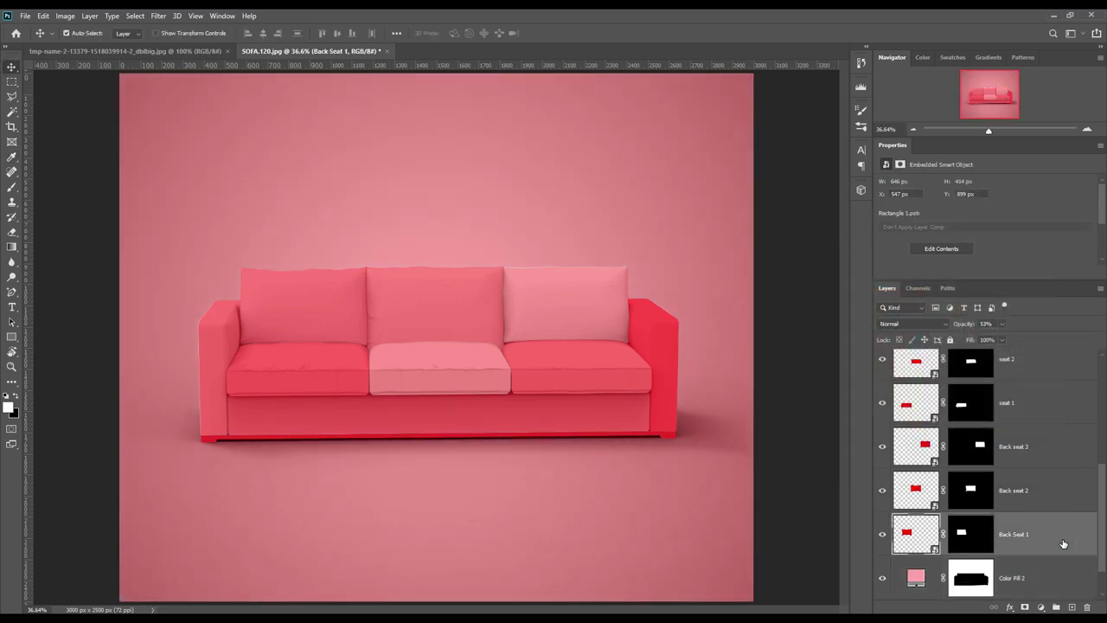
Step: Set all sofa part layers to 100% opacity and group them together
scroll(1038, 528, "up", 1)
scroll(1039, 521, "up", 1)
scroll(1039, 522, "up", 1)
scroll(1039, 522, "up", 1)
scroll(1038, 521, "up", 2)
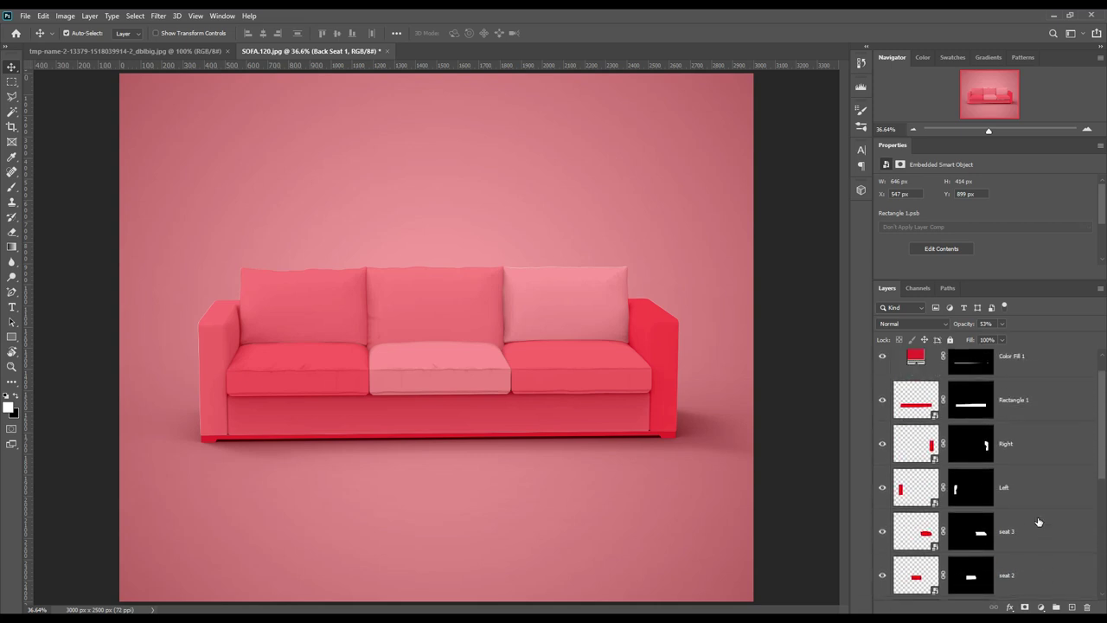
scroll(1038, 521, "up", 1)
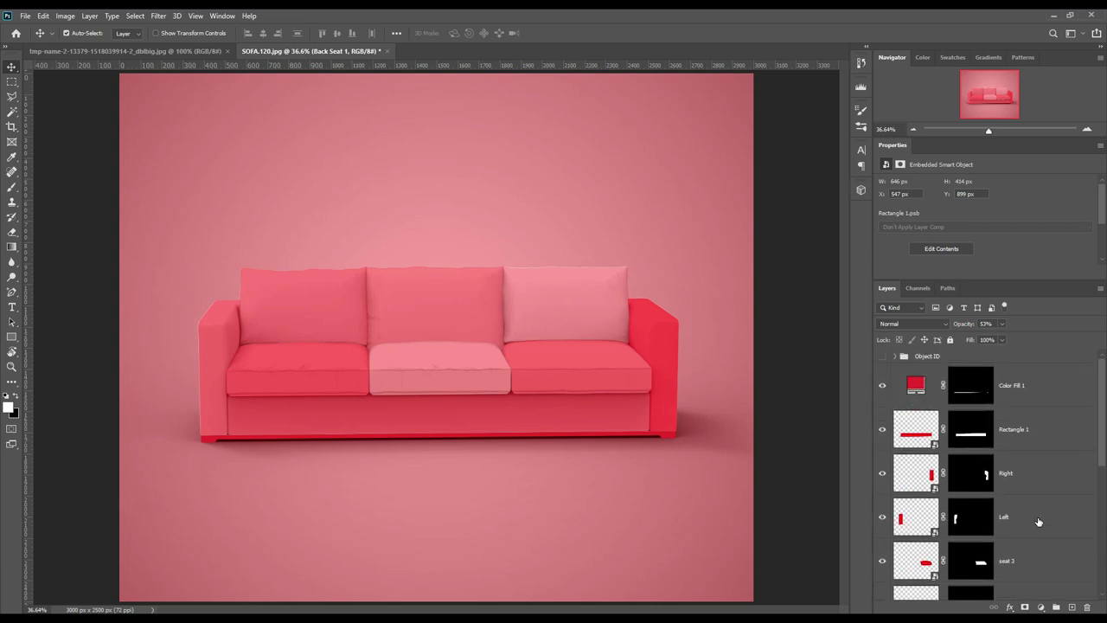
left_click(1040, 394, "shift")
left_click_drag(960, 325, 1033, 325)
left_click_drag(1052, 399, 1055, 606)
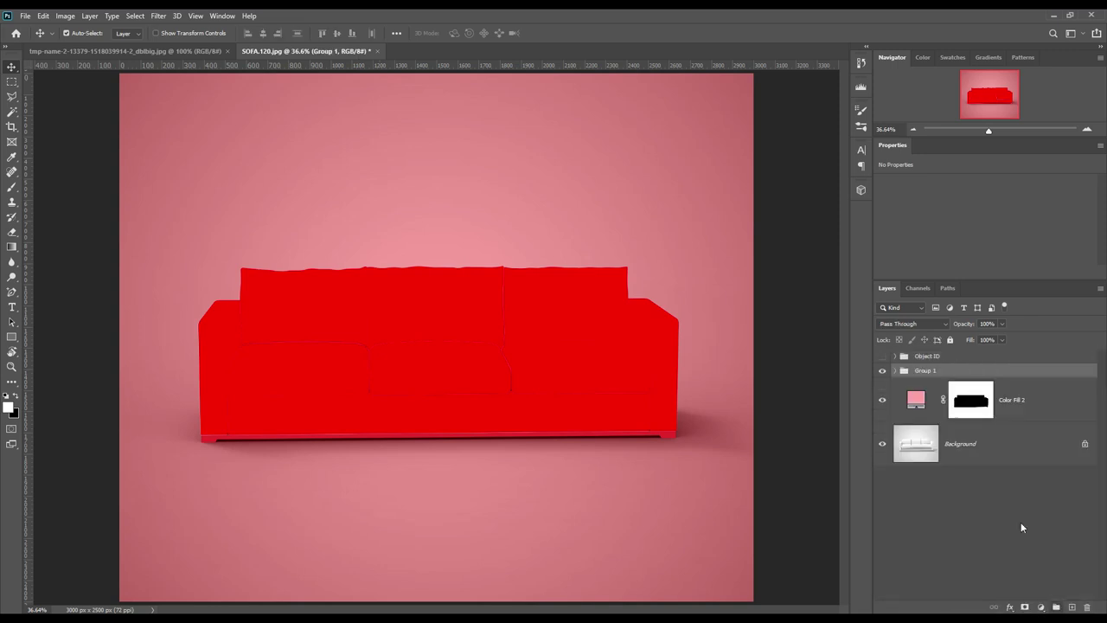
Step: Label the group red, rename it Smart Objects, and expand it
right_click(948, 369)
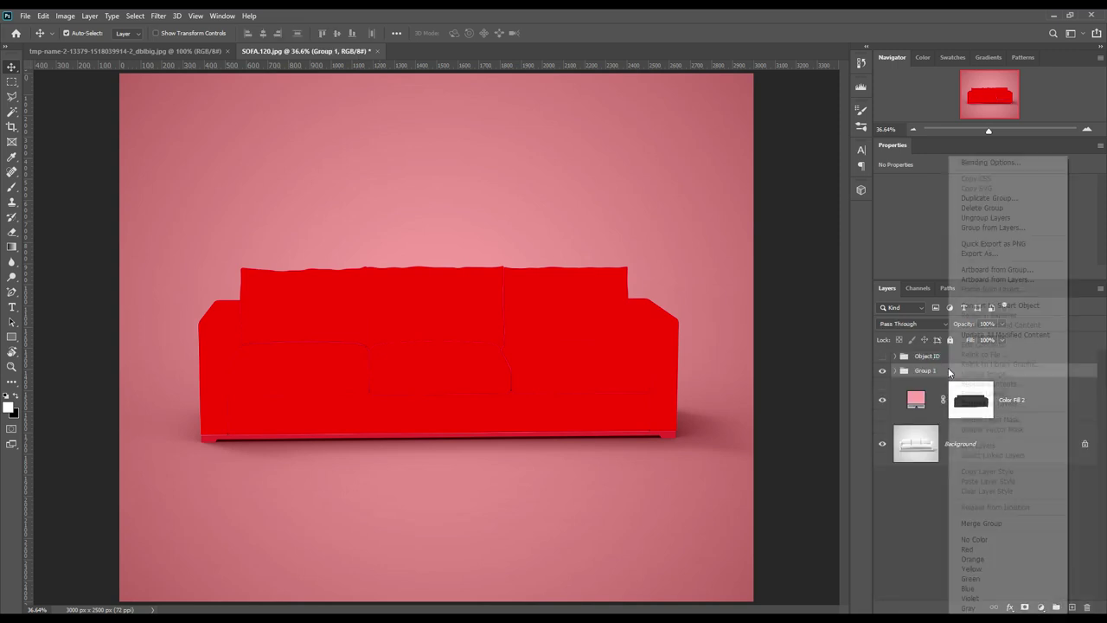
left_click(973, 550)
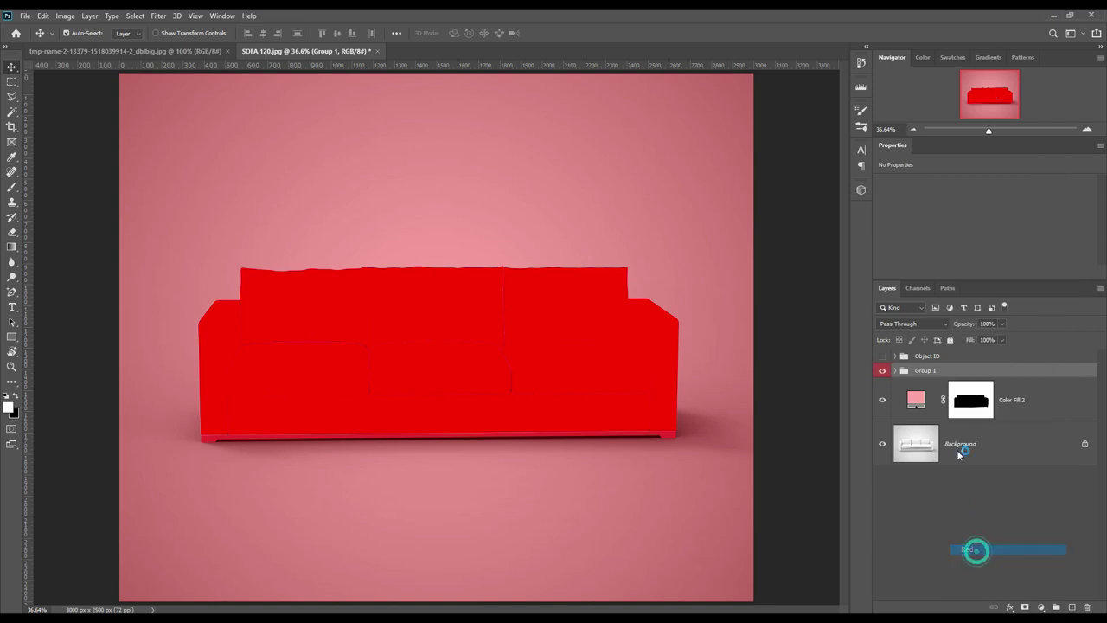
double_click(926, 370)
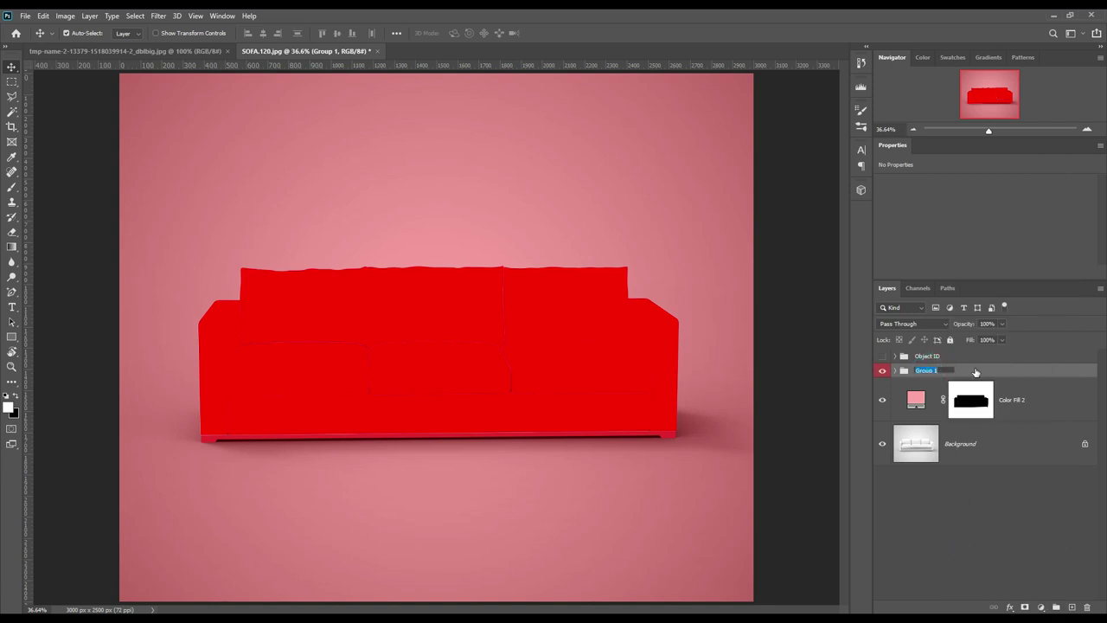
type("S")
type("s")
key("Return")
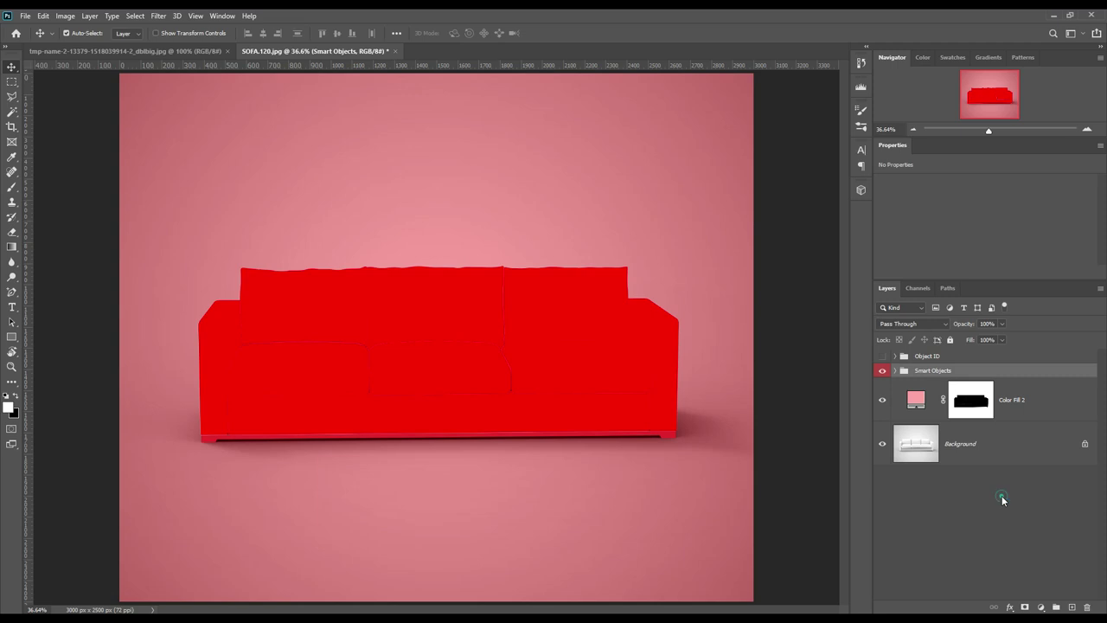
left_click(1002, 500)
left_click(896, 370)
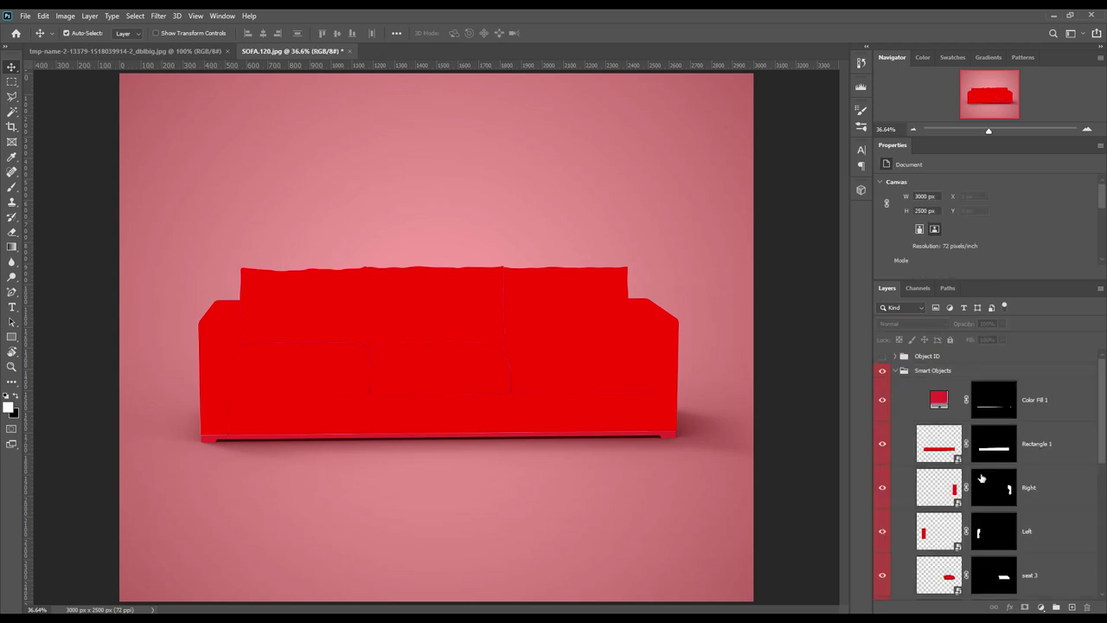
scroll(1031, 445, "down", 1)
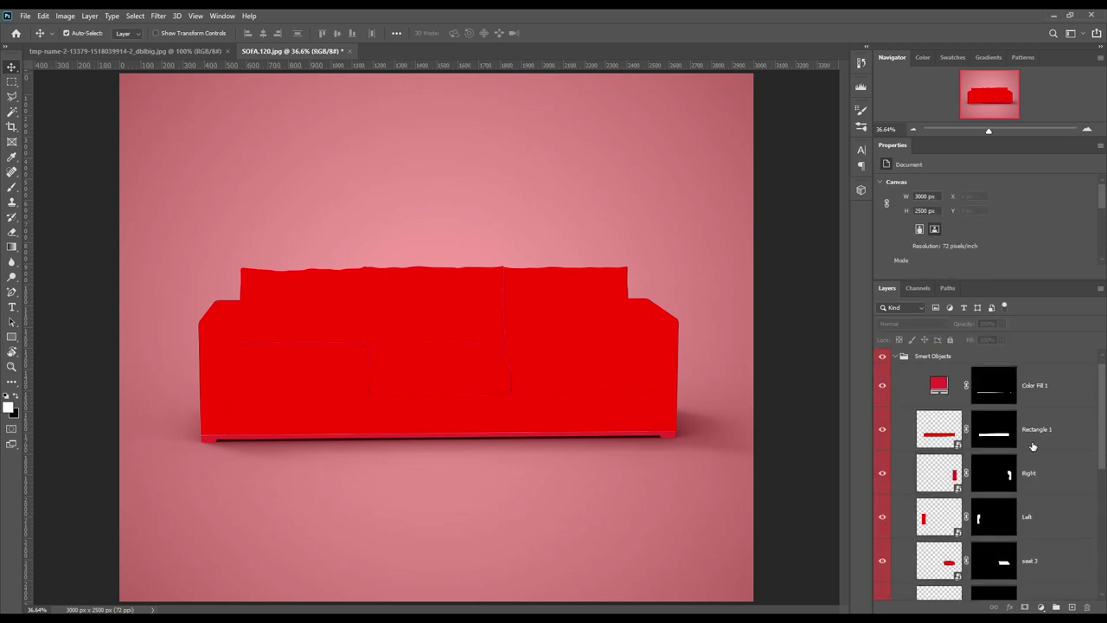
Step: Extend the floral pattern across Rectangle 1's smart object contents and save them
double_click(956, 443)
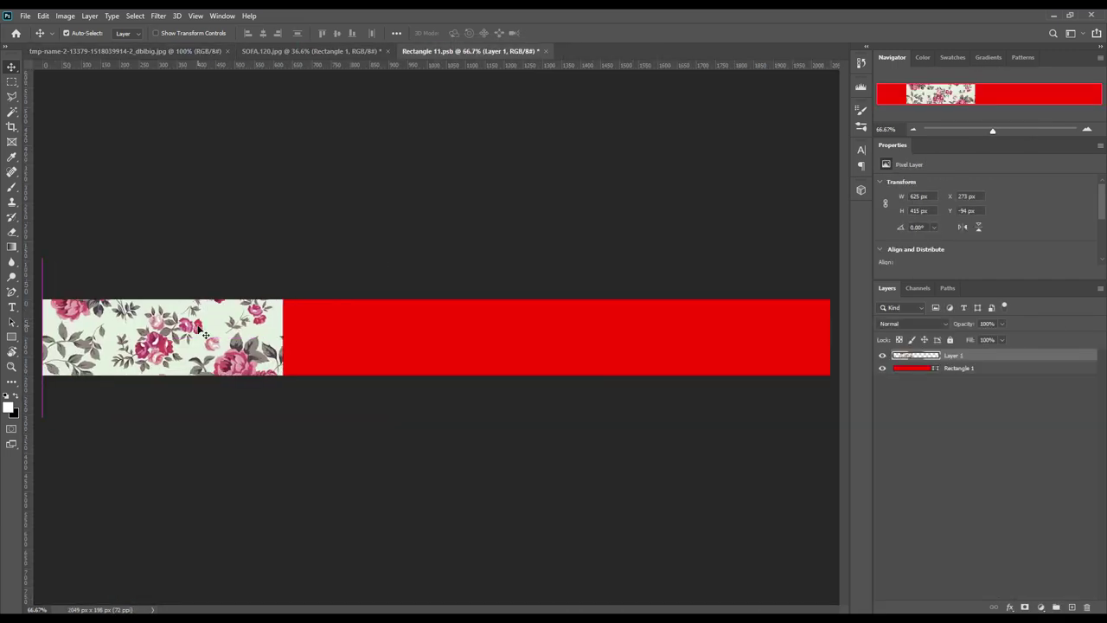
left_click_drag(578, 365, 819, 364)
left_click_drag(743, 346, 853, 339)
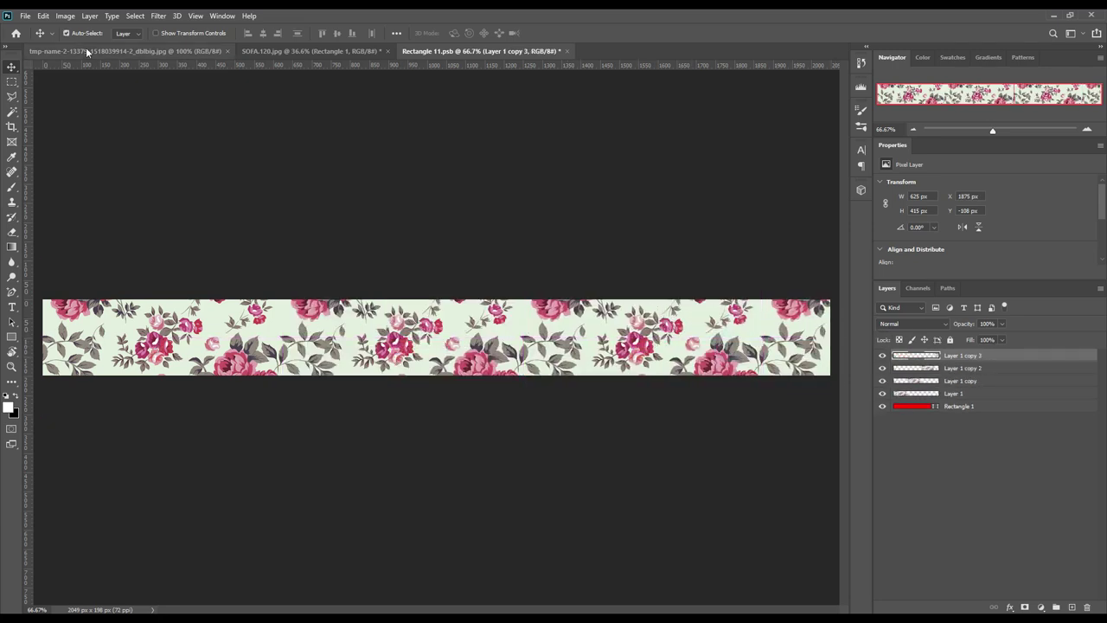
left_click(25, 15)
left_click(55, 144)
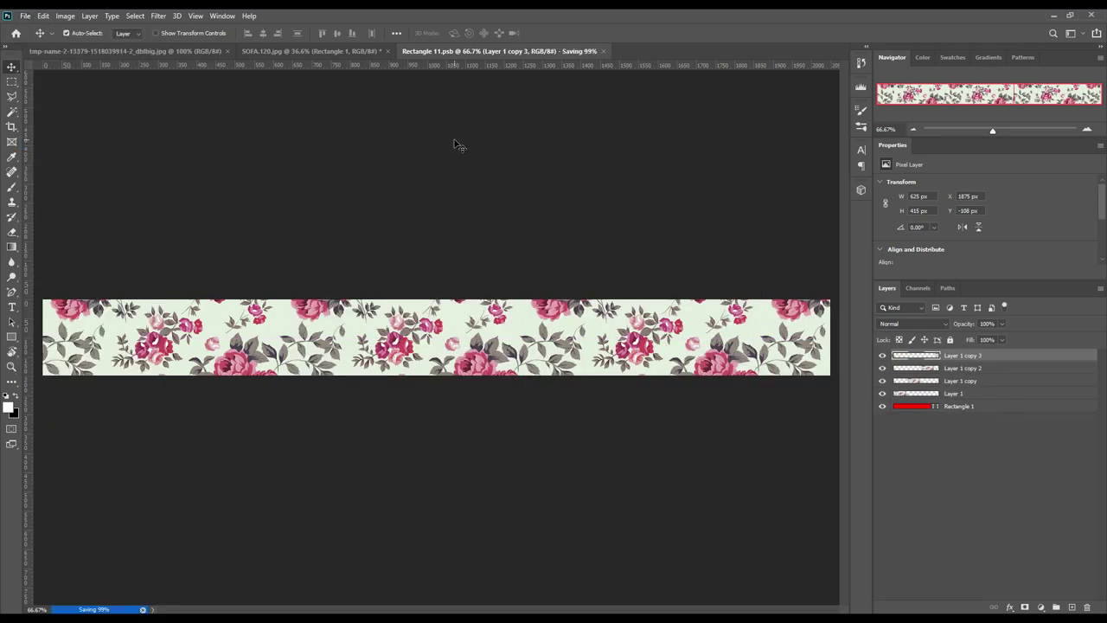
left_click(276, 52)
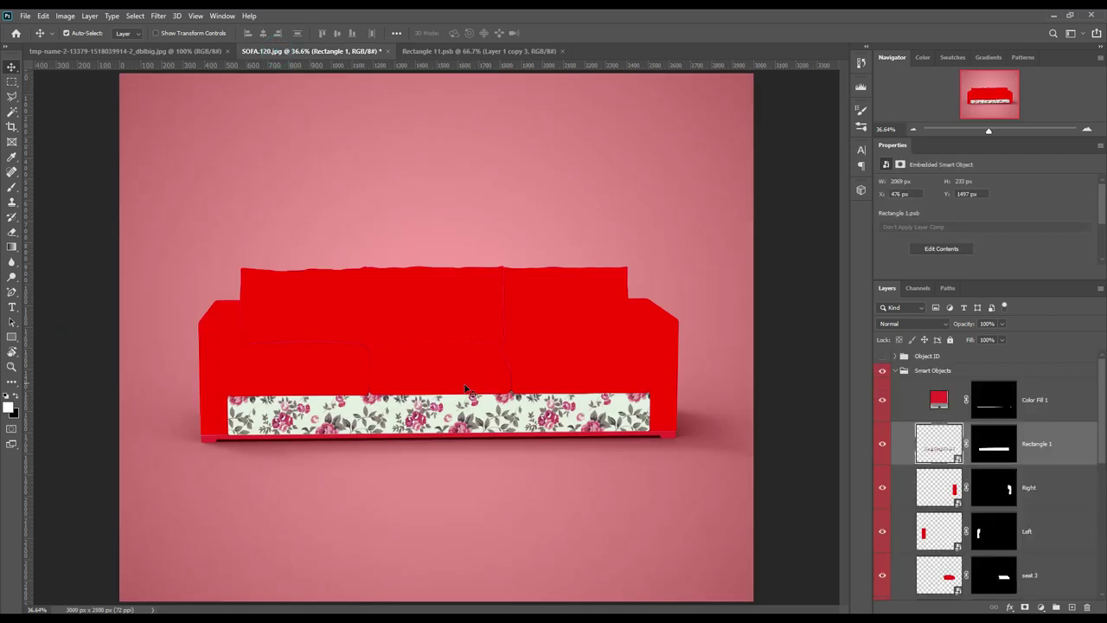
left_click(563, 52)
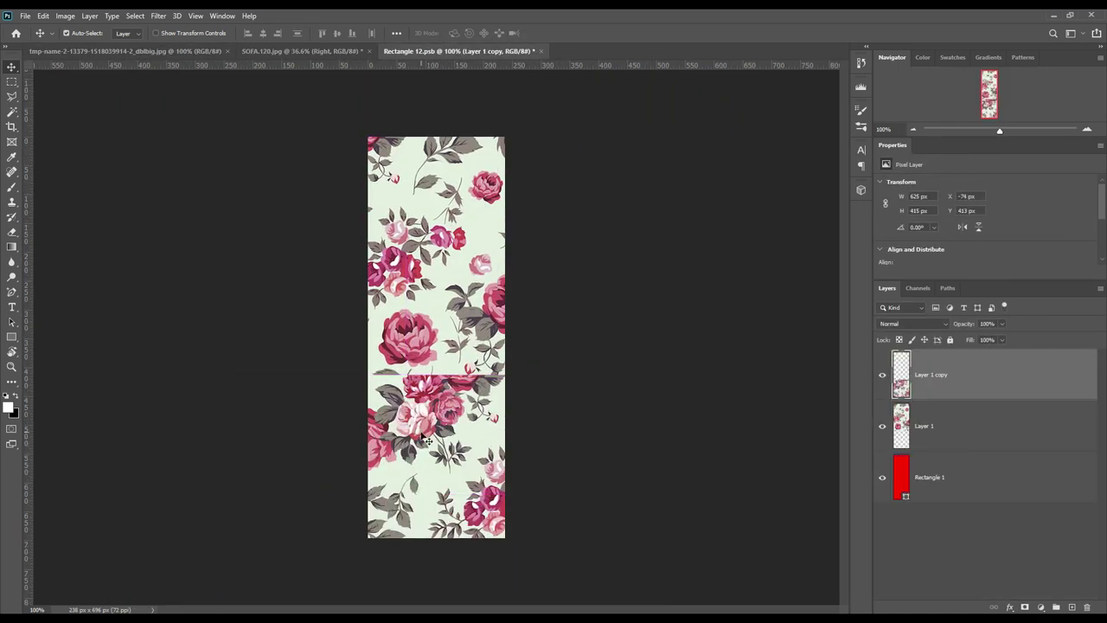
Step: Fill the arm panel with floral pattern, save, and close Rectangle 12.psb
left_click_drag(453, 447, 630, 378)
mouse_move(439, 182)
left_mouse_down()
mouse_move(397, 285)
mouse_move(510, 254)
left_mouse_up()
mouse_move(725, 404)
left_mouse_down()
mouse_move(475, 430)
mouse_move(519, 449)
left_mouse_up()
left_click(25, 15)
left_click(45, 145)
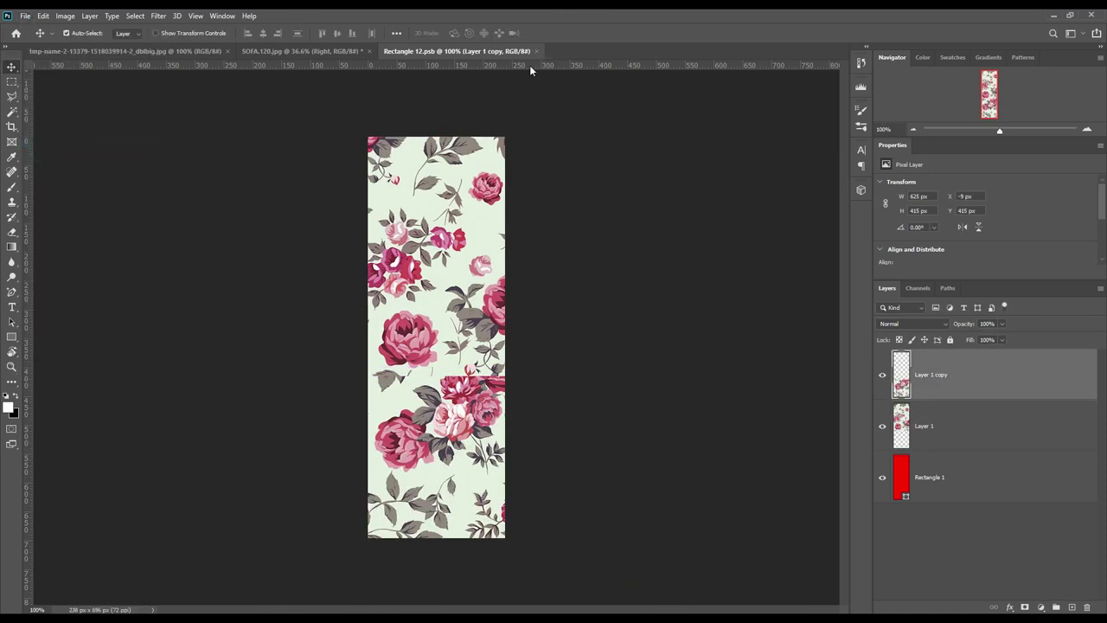
left_click(302, 51)
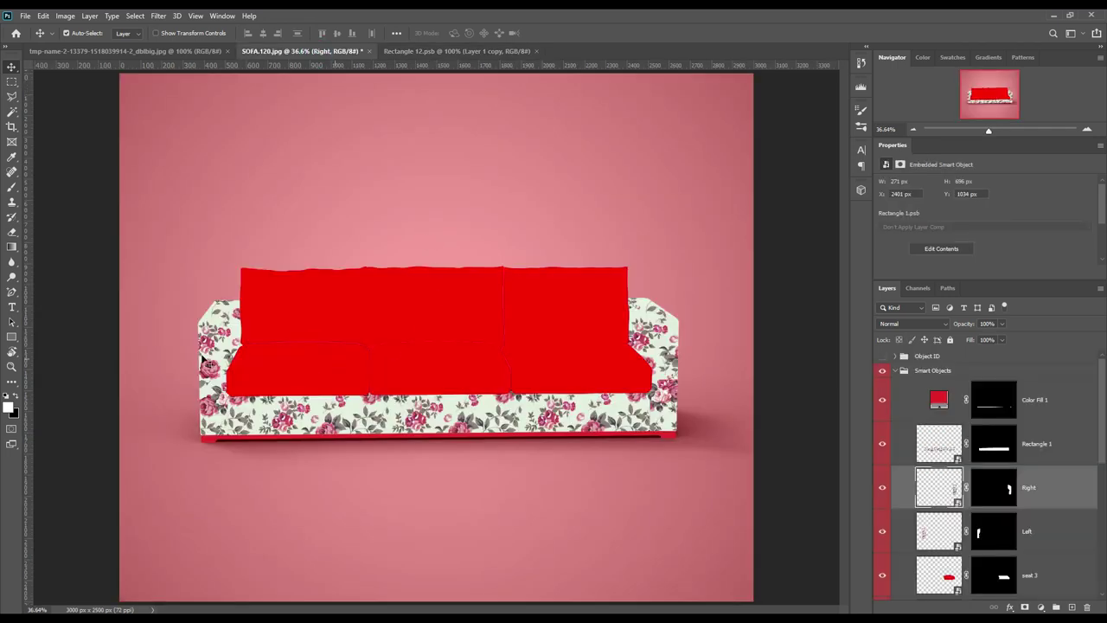
left_click(536, 51)
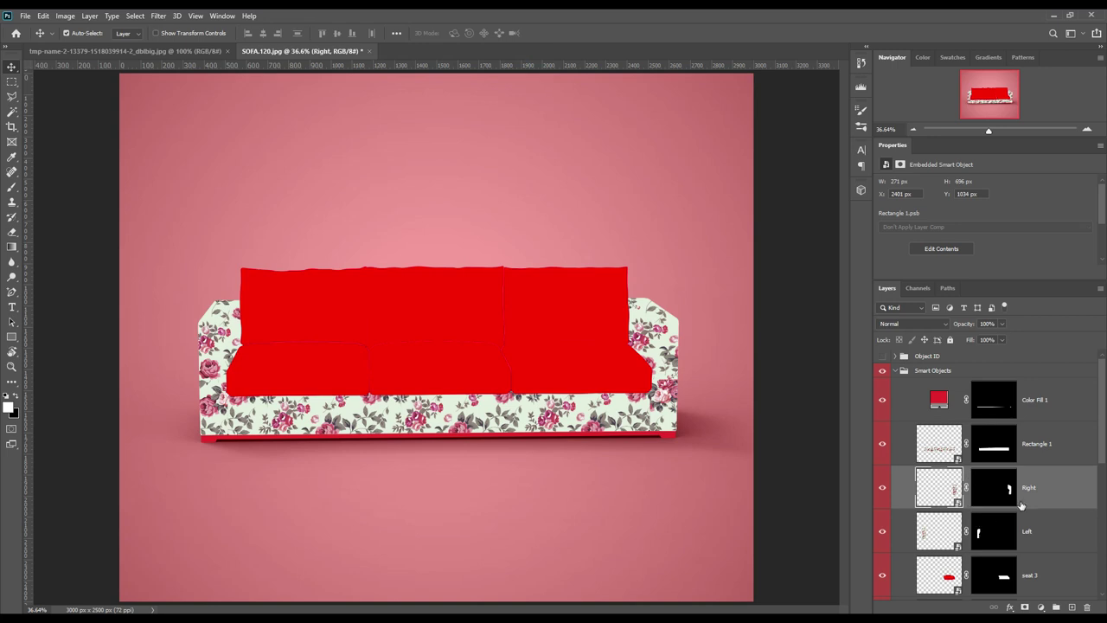
Step: Paste the floral pattern into the seat 3 smart object, position it, and save
scroll(1021, 504, "down", 2)
scroll(956, 522, "down", 1)
double_click(951, 511)
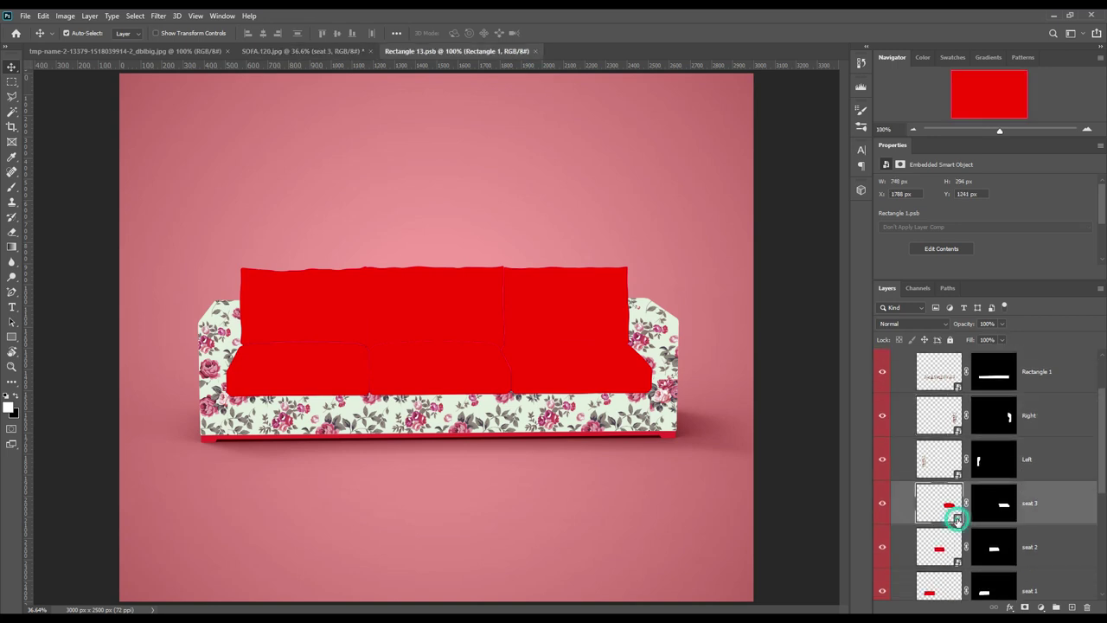
key("ctrl+v")
mouse_move(532, 322)
left_mouse_down()
mouse_move(474, 322)
mouse_move(692, 354)
left_mouse_up()
left_click(25, 15)
left_click(39, 143)
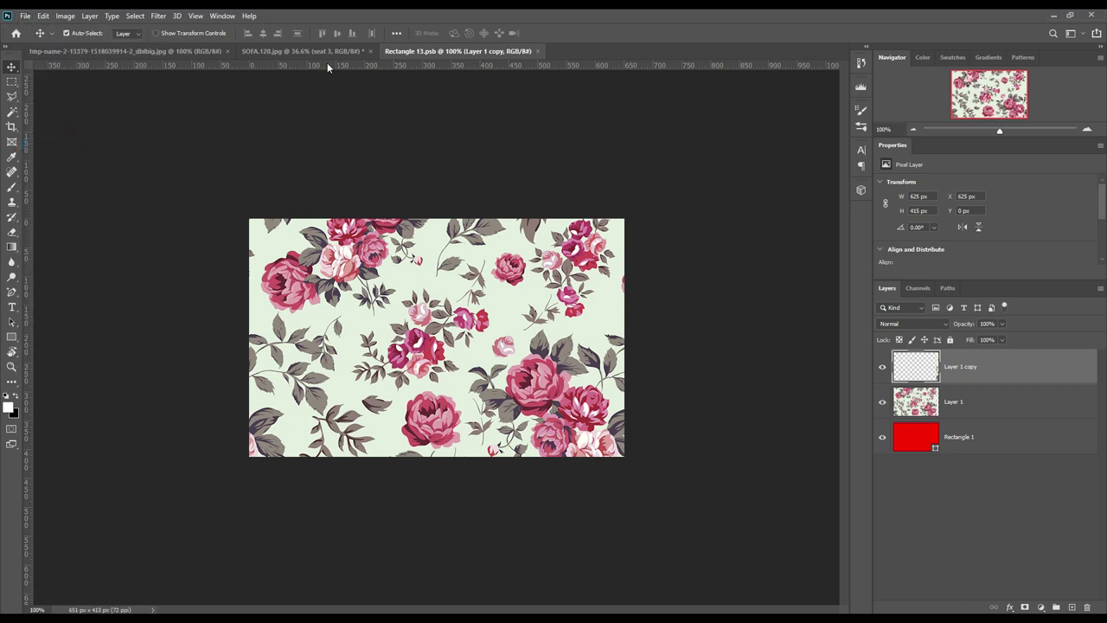
left_click(327, 51)
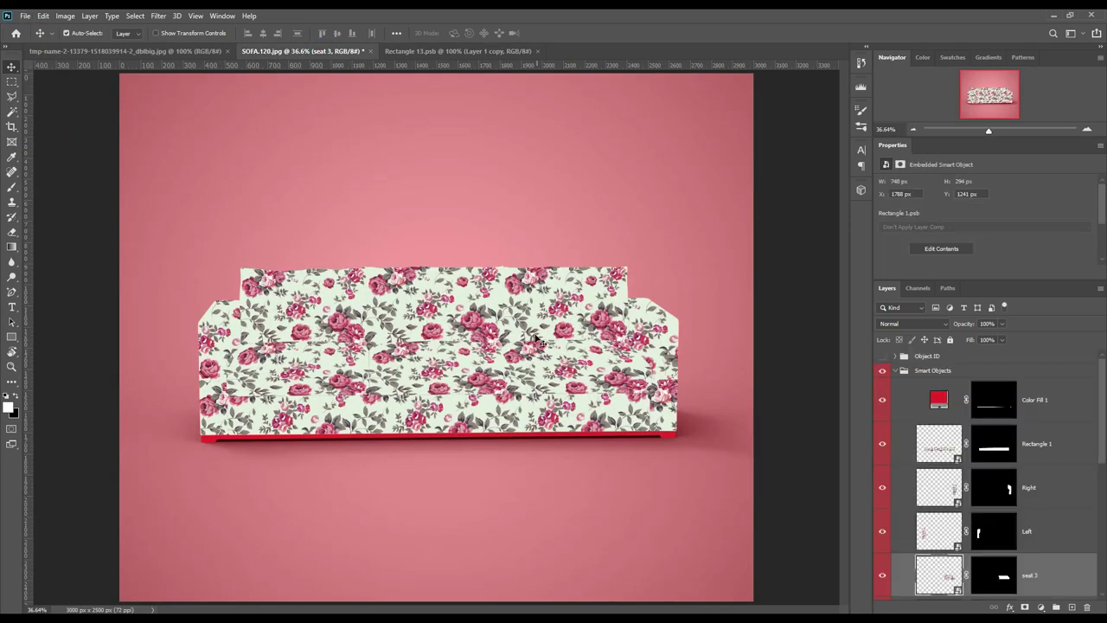
Step: Recolour Color Fill 1 to dark brown #5f1e0a and collapse the Smart Objects group
left_click(537, 51)
double_click(938, 400)
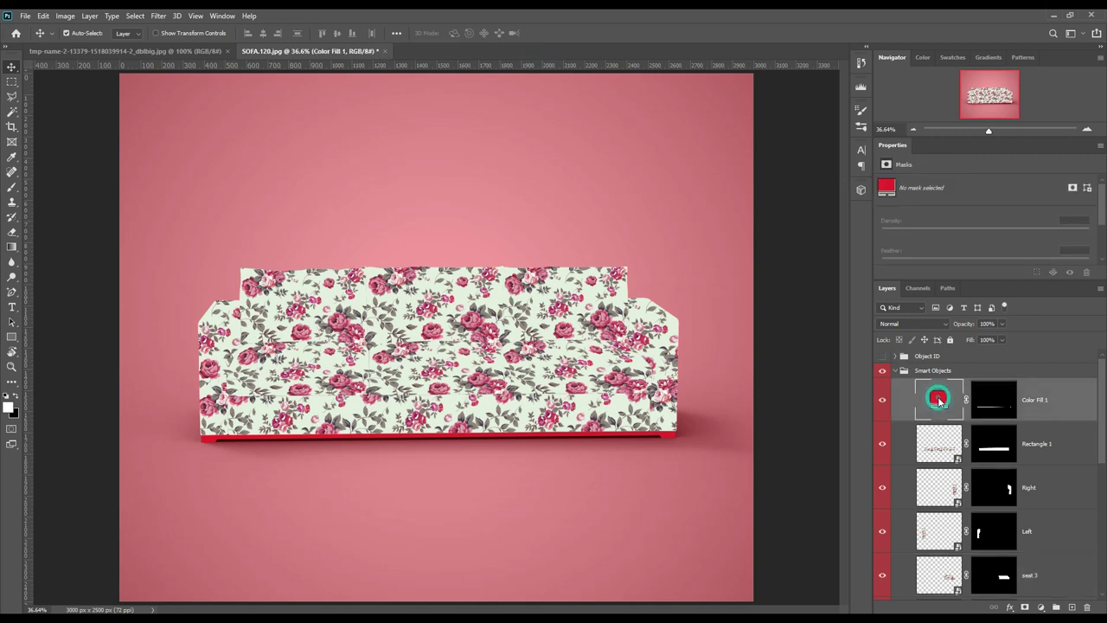
left_click(772, 408)
left_click_drag(772, 409, 856, 402)
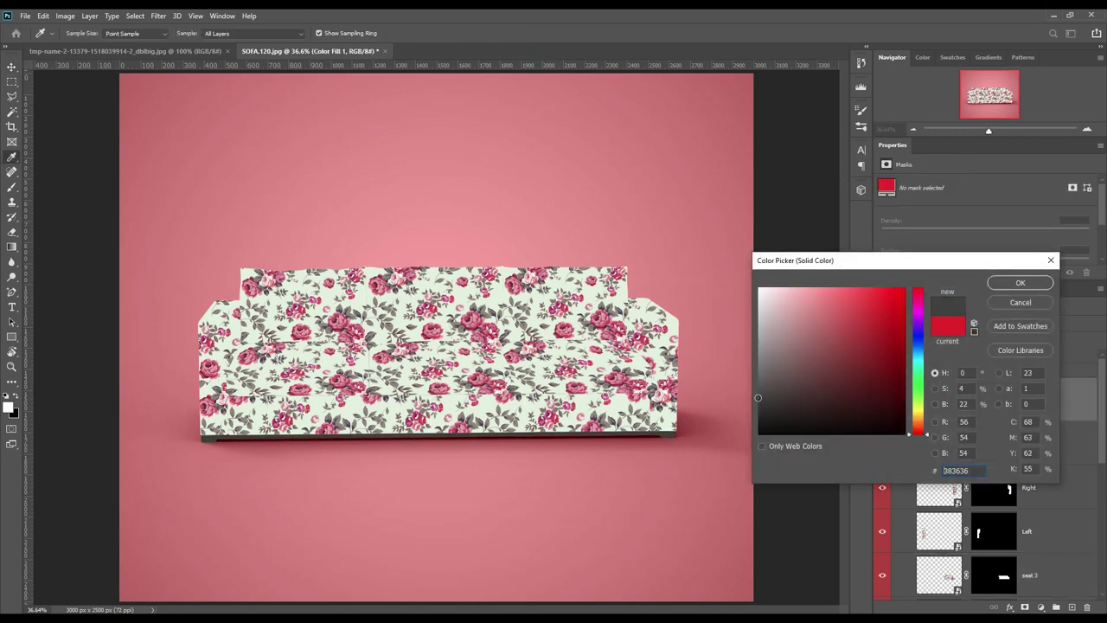
left_click_drag(918, 433, 891, 380)
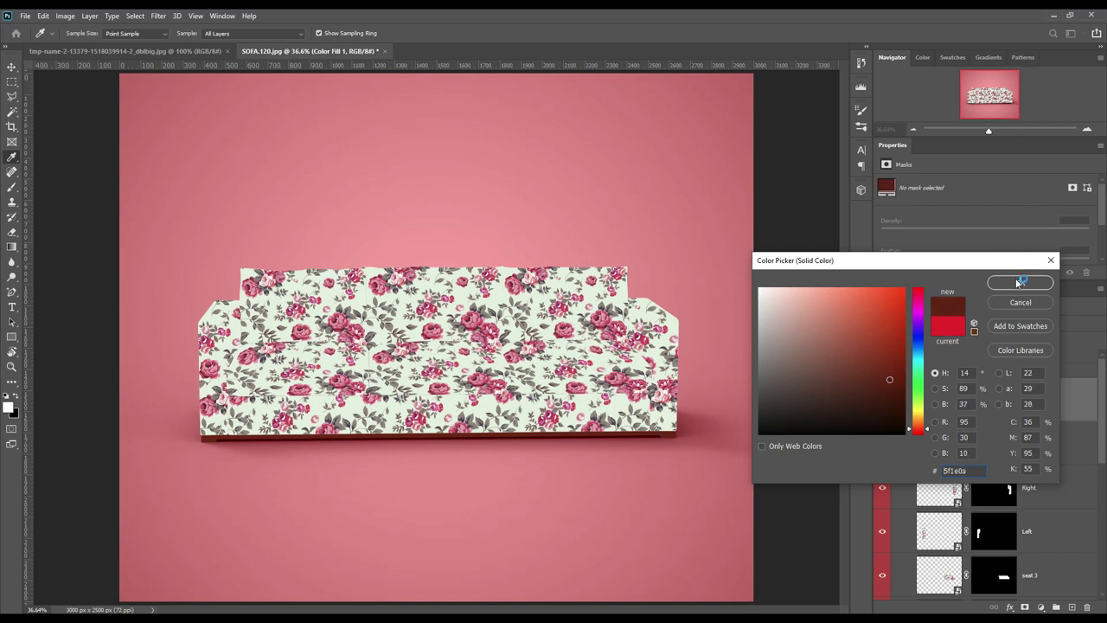
left_click(1019, 283)
left_click(895, 371)
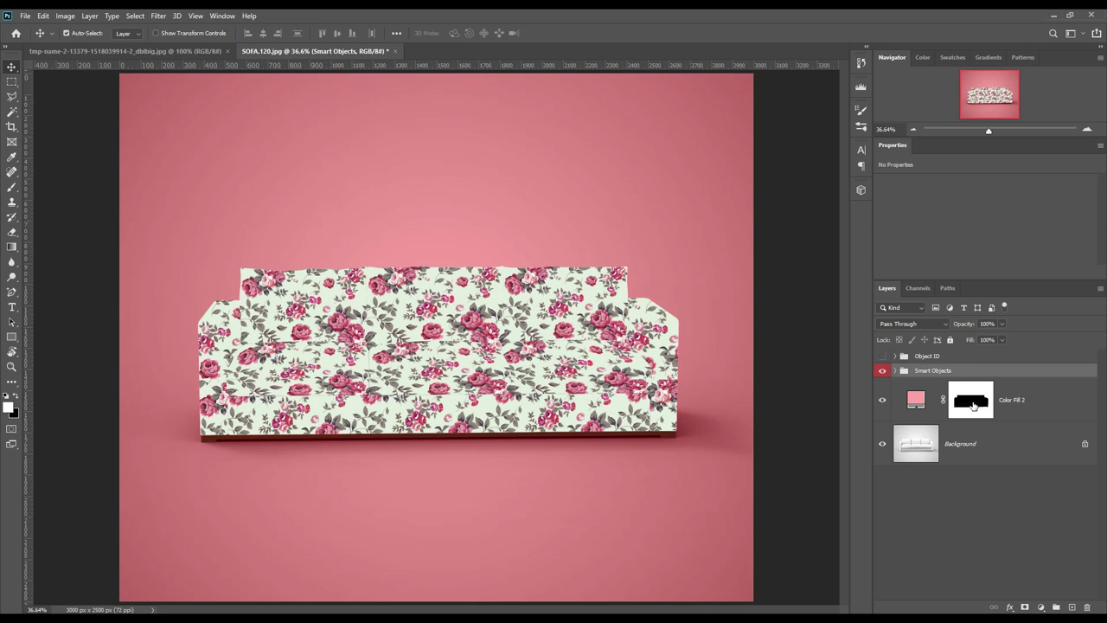
Step: Copy the white sofa from Background to a layer above Smart Objects, then duplicate it twice
left_click(972, 404, "ctrl")
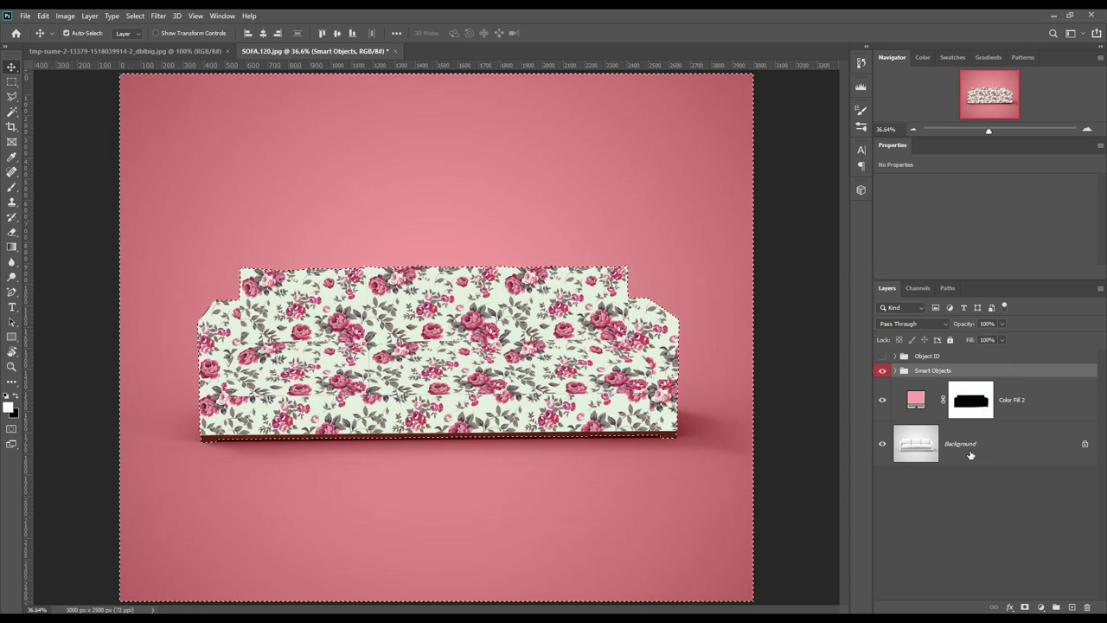
left_click(136, 17)
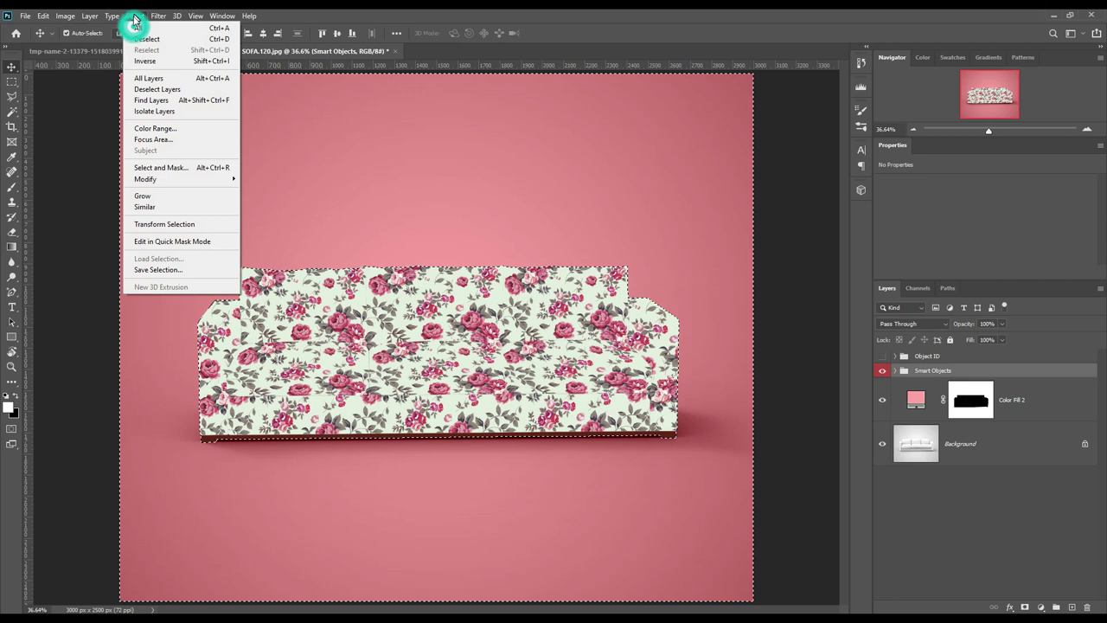
left_click(145, 62)
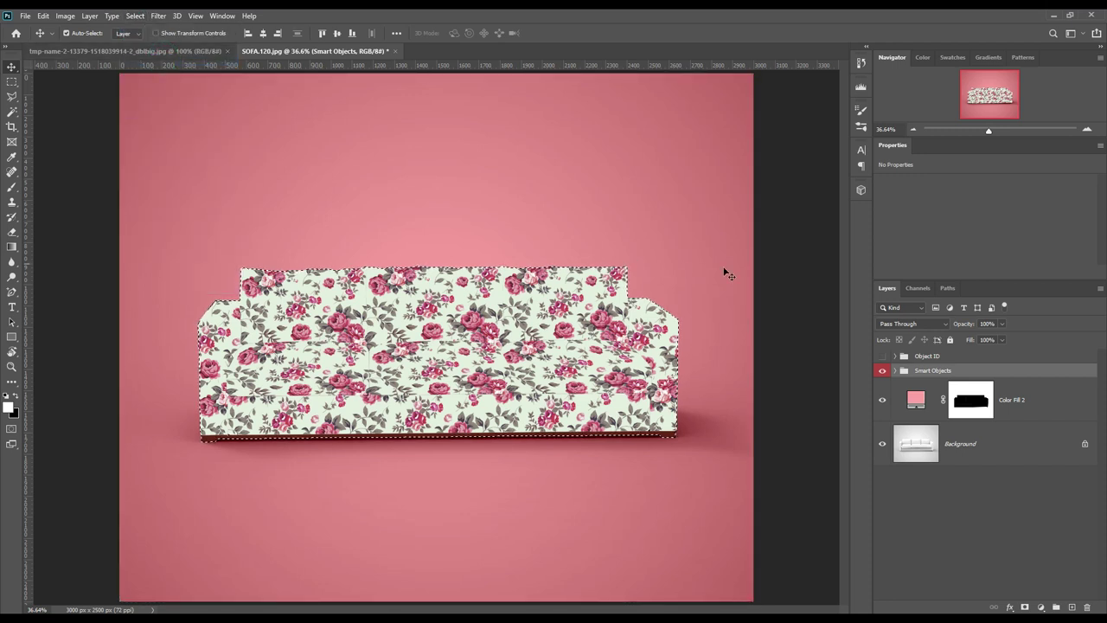
left_click(979, 445)
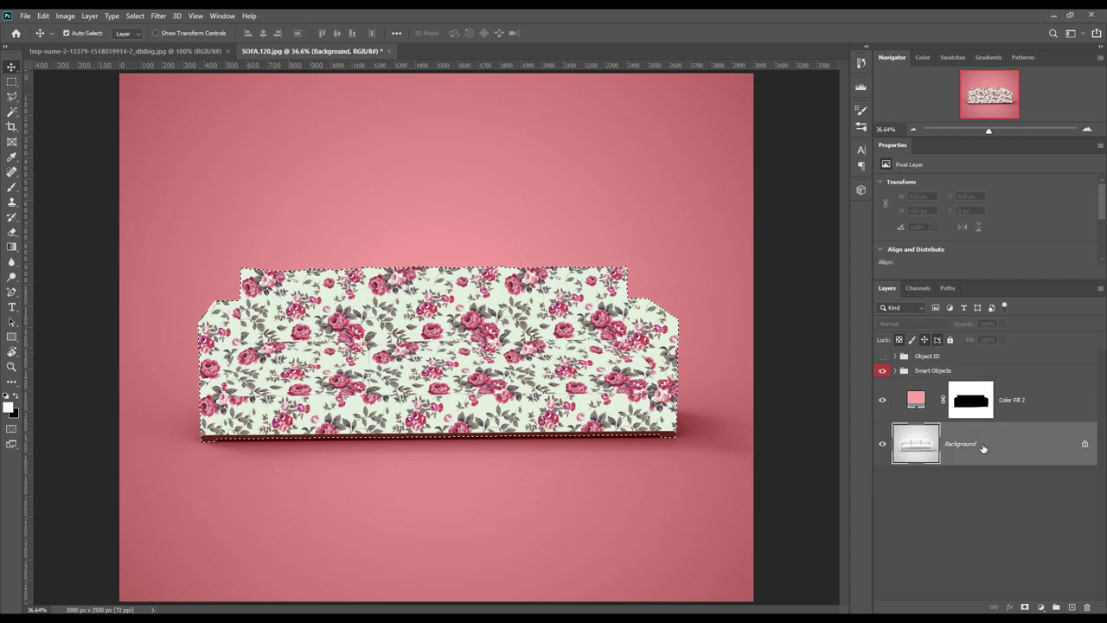
key("ctrl+j")
left_click_drag(982, 448, 1011, 365)
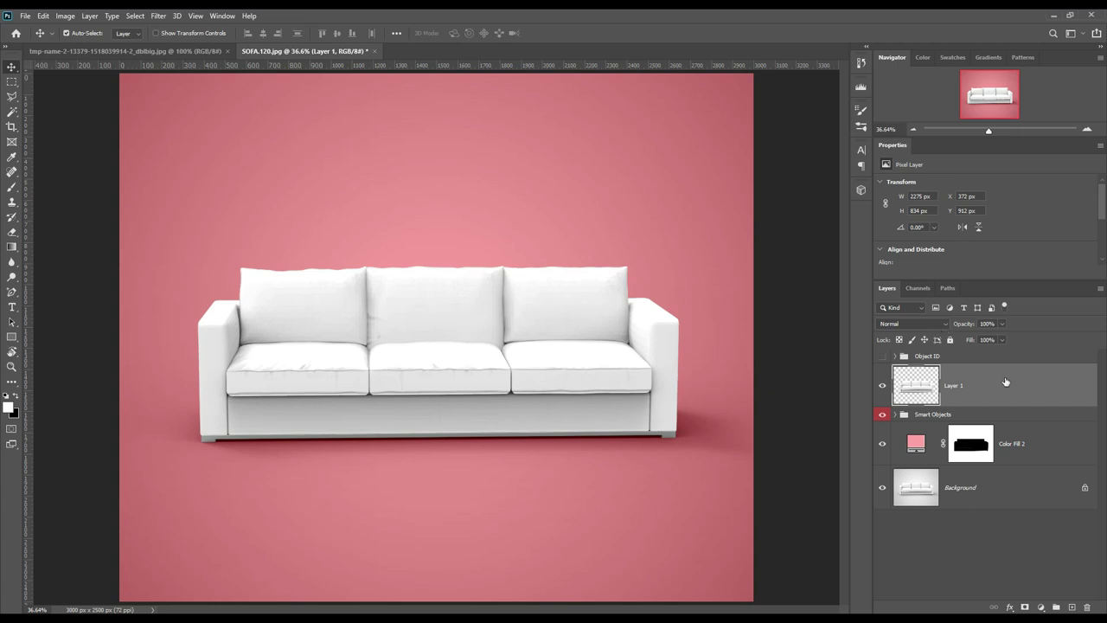
key("ctrl+j")
key("ctrl+j")
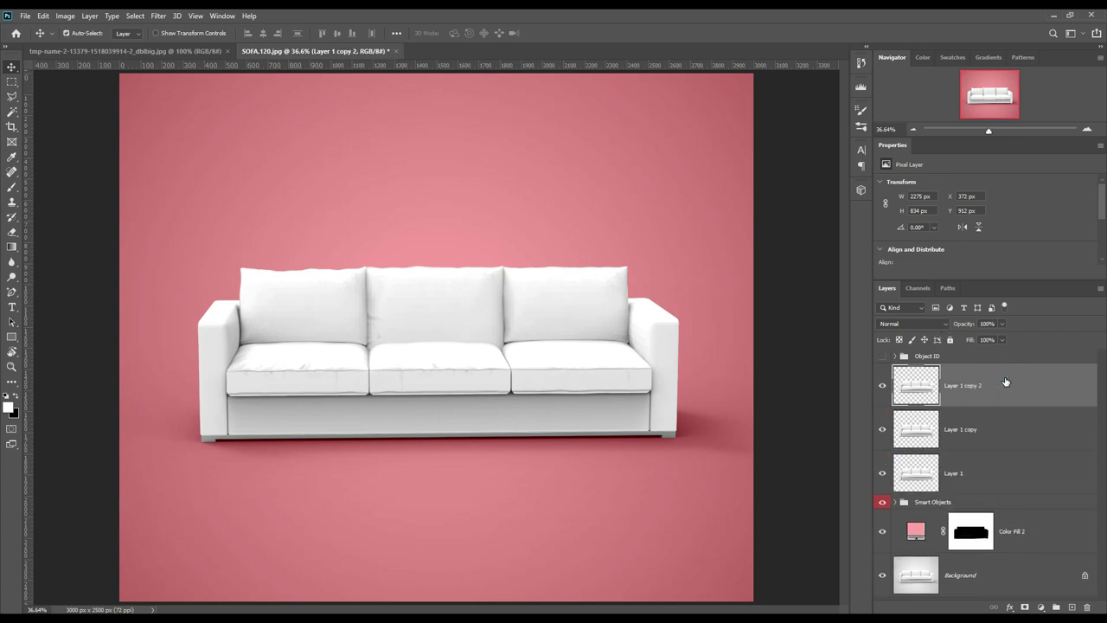
Step: Name the three sofa copies Shadow, Midtone and Light from bottom to top
double_click(954, 473)
type("Shado")
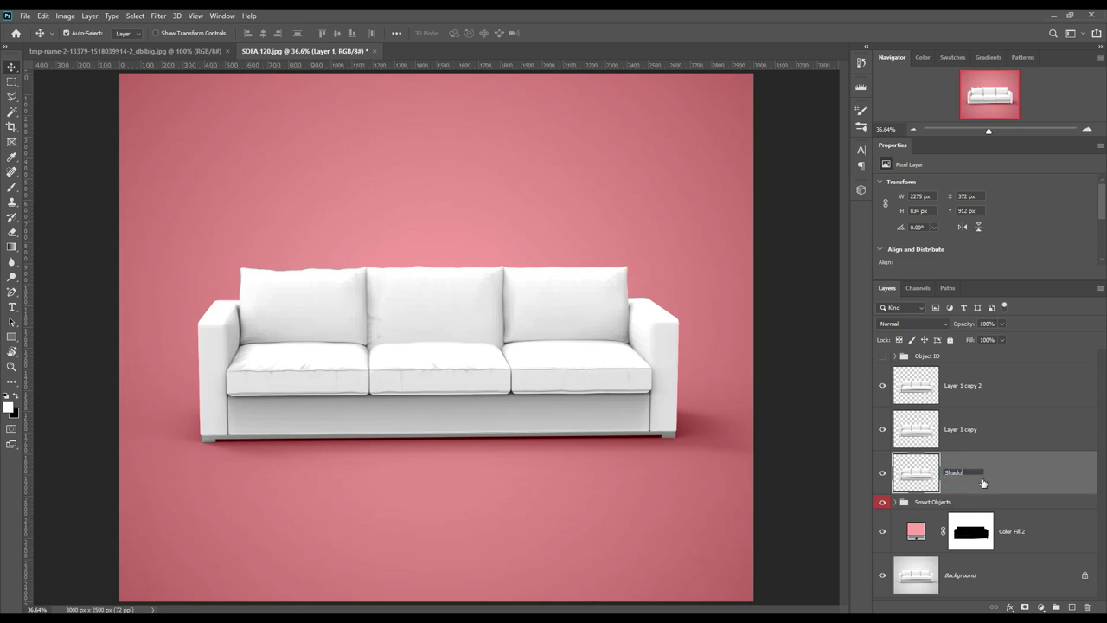
type("w")
key("Return")
double_click(968, 431)
type("Midtone")
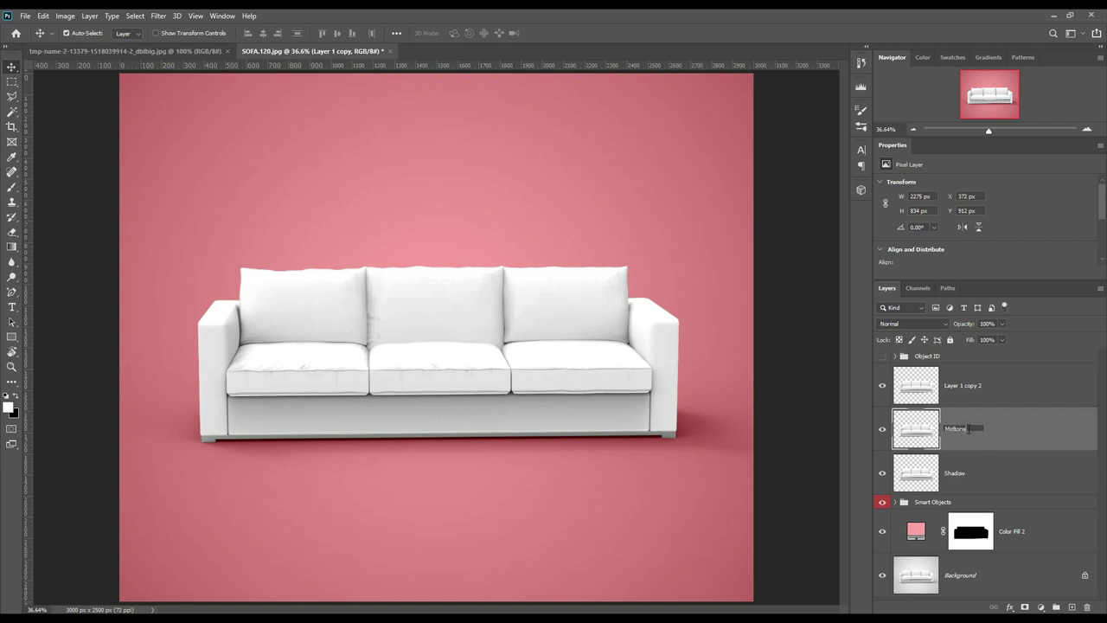
key("Return")
double_click(968, 386)
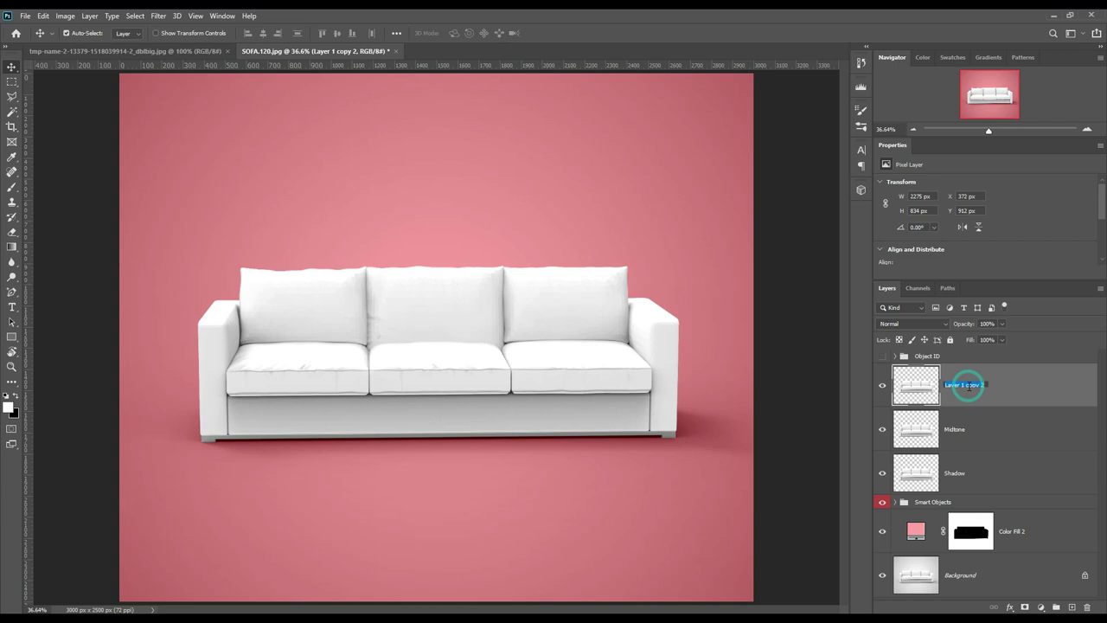
type("H")
key("Return")
Step: Hide Light and Midtone, then set the Shadow layer's blend mode to Linear Burn
left_click(881, 385)
left_click(881, 429)
left_click(967, 471)
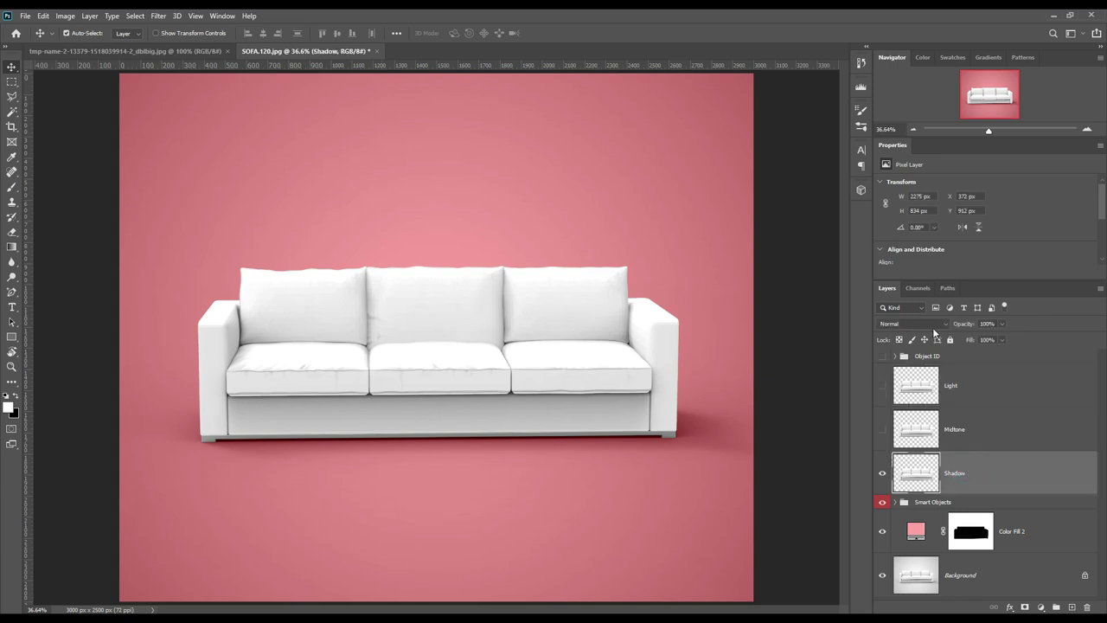
left_click(936, 326)
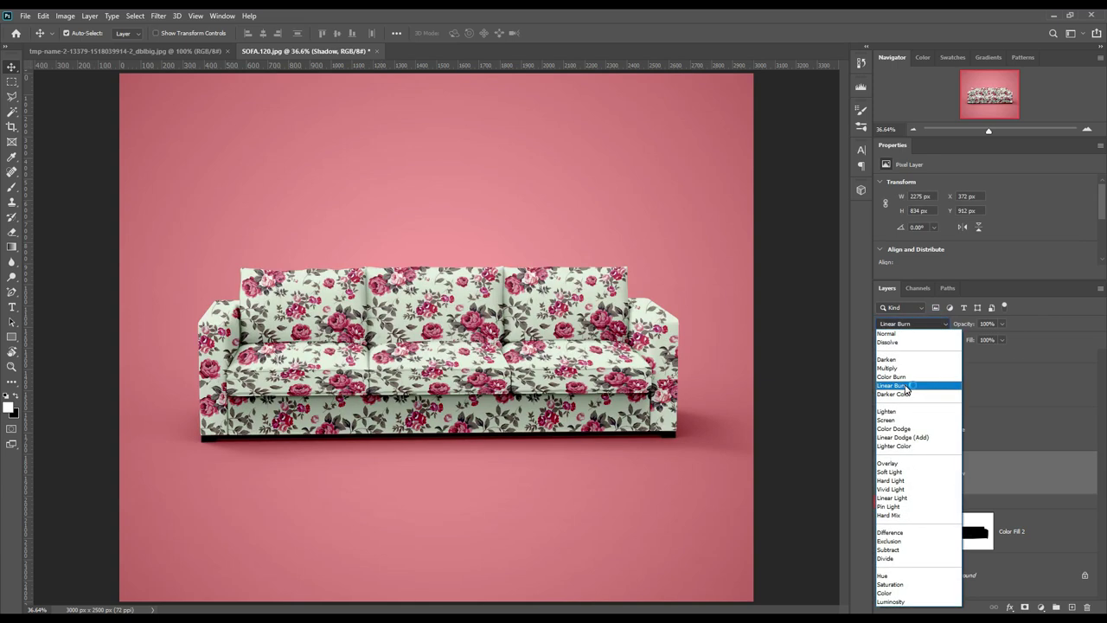
left_click(908, 385)
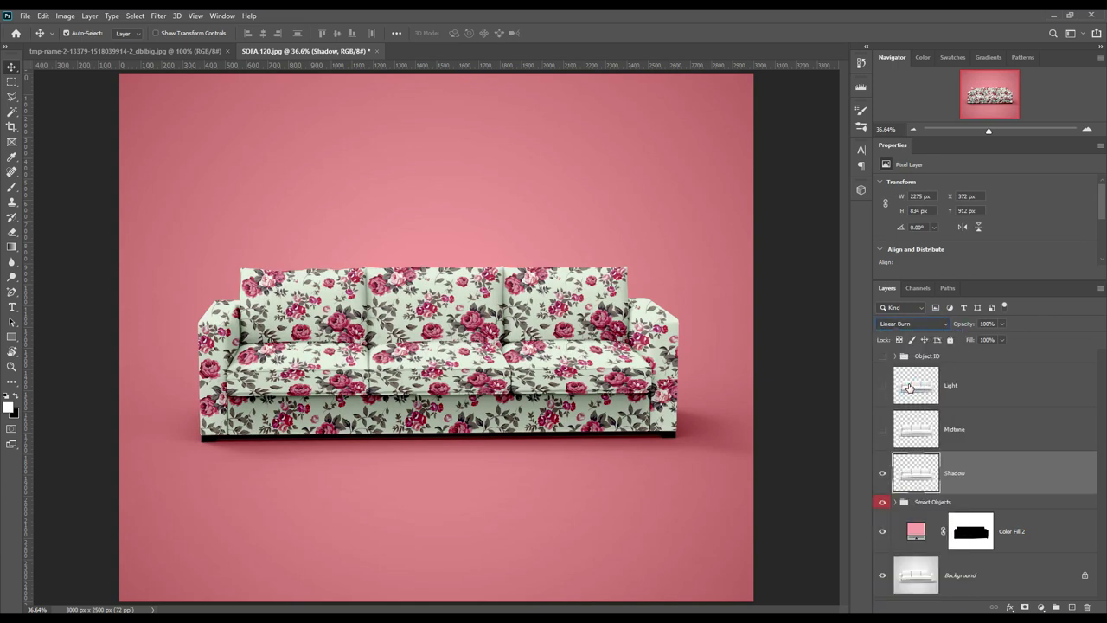
Step: Show Midtone again and set its blend mode to Linear Dodge (Add)
left_click(882, 429)
left_click(989, 434)
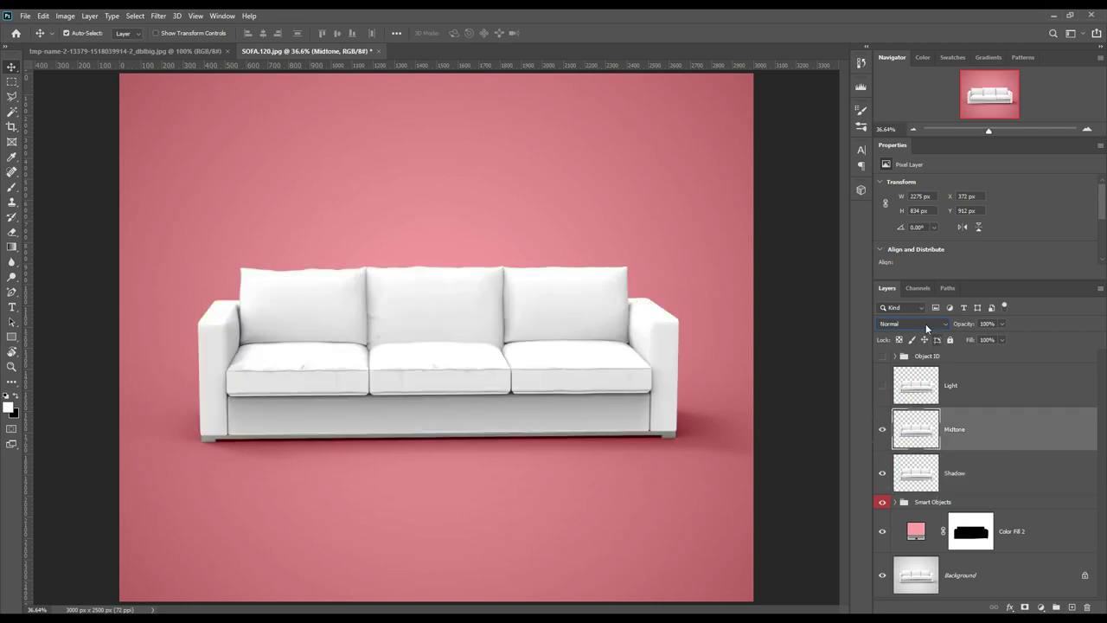
left_click(925, 323)
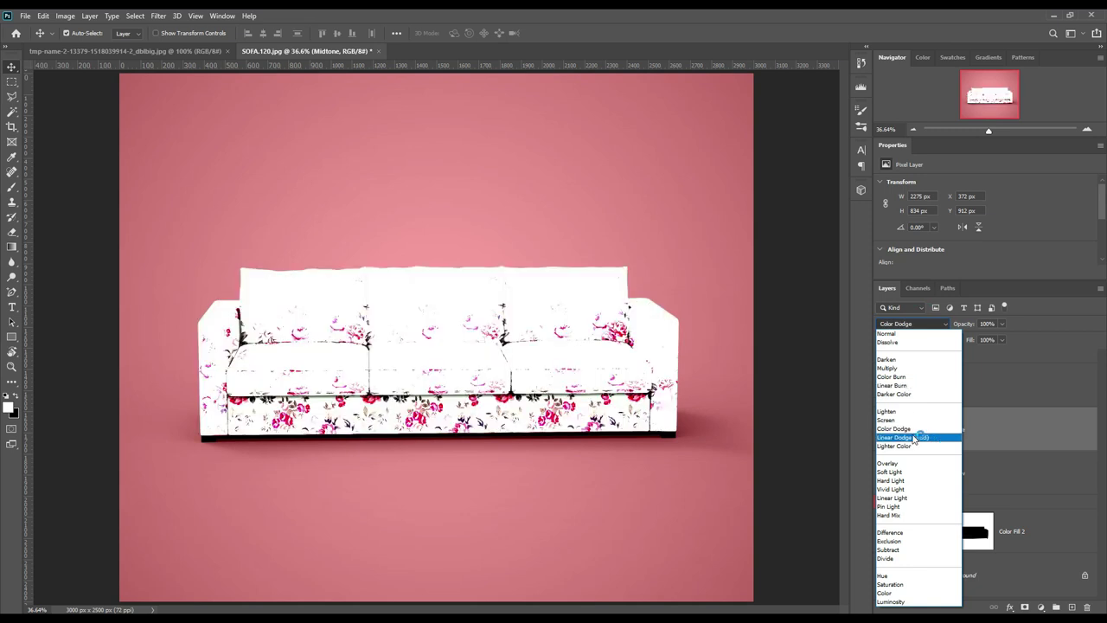
left_click(914, 438)
Step: Apply Levels to Midtone with input black 219 and output white 58, then set fill to 67%
left_click(64, 16)
mouse_move(83, 46)
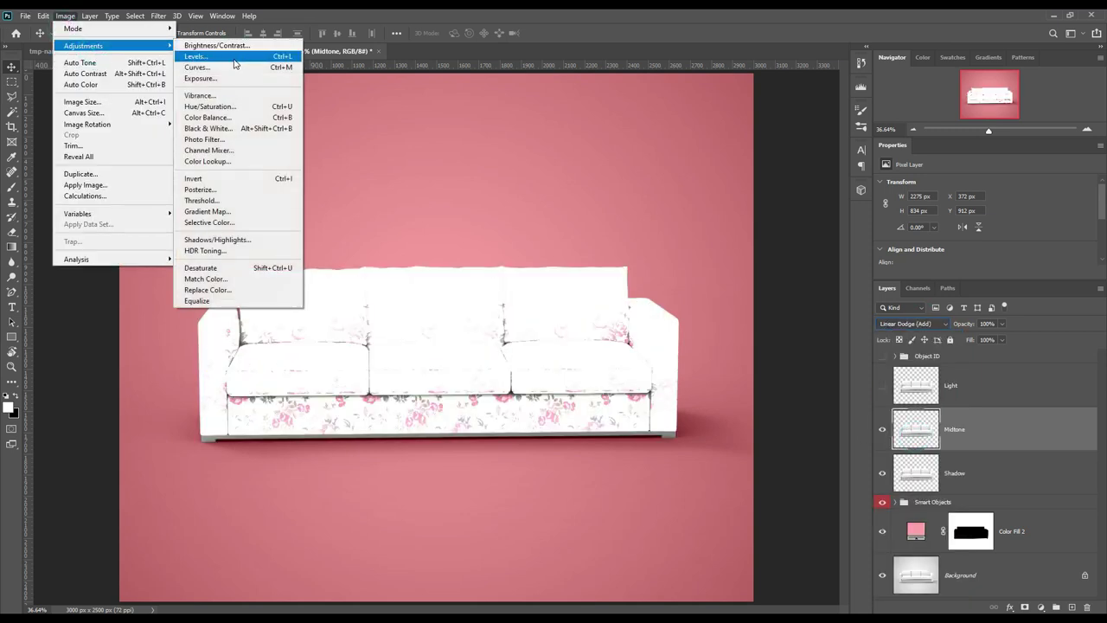
left_click(235, 58)
left_click_drag(831, 262, 957, 266)
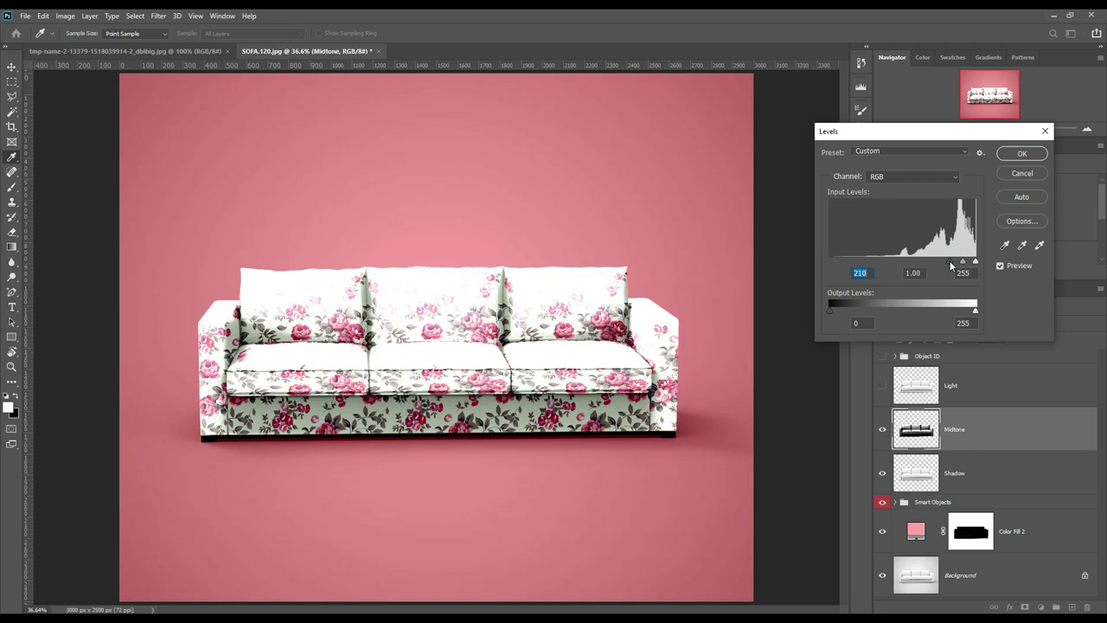
left_click_drag(957, 268, 954, 268)
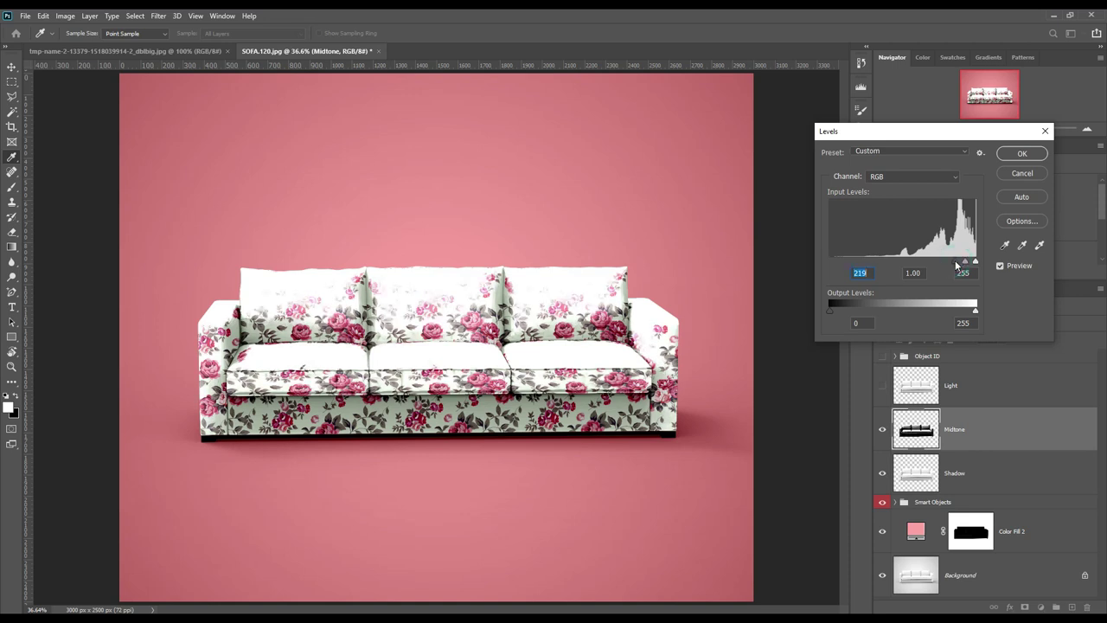
left_click_drag(974, 313, 863, 314)
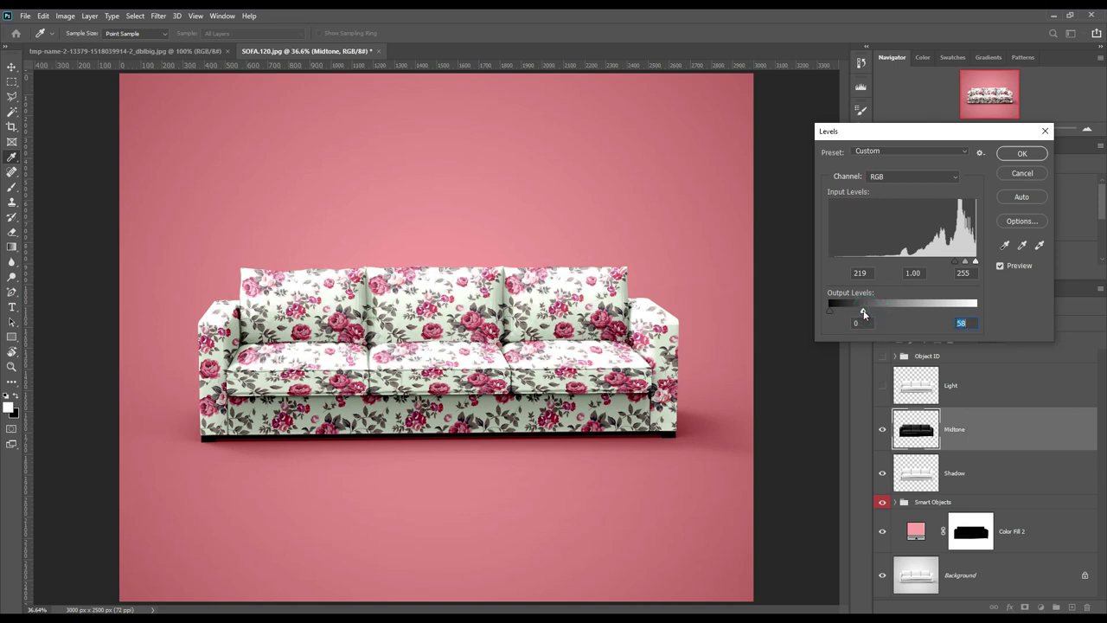
left_click(1017, 156)
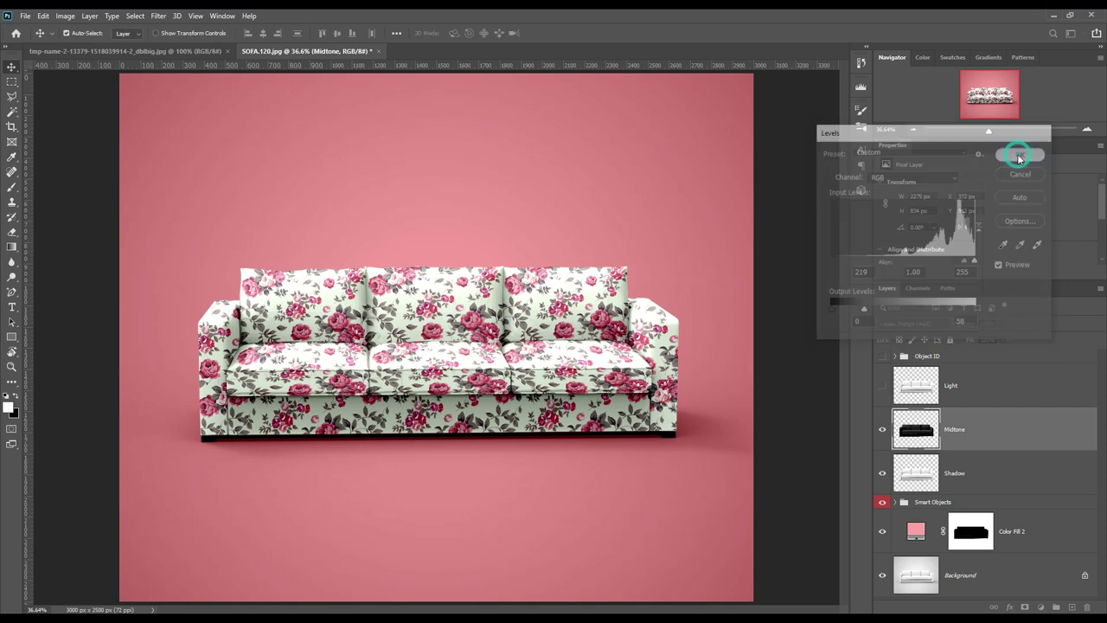
left_click(882, 430)
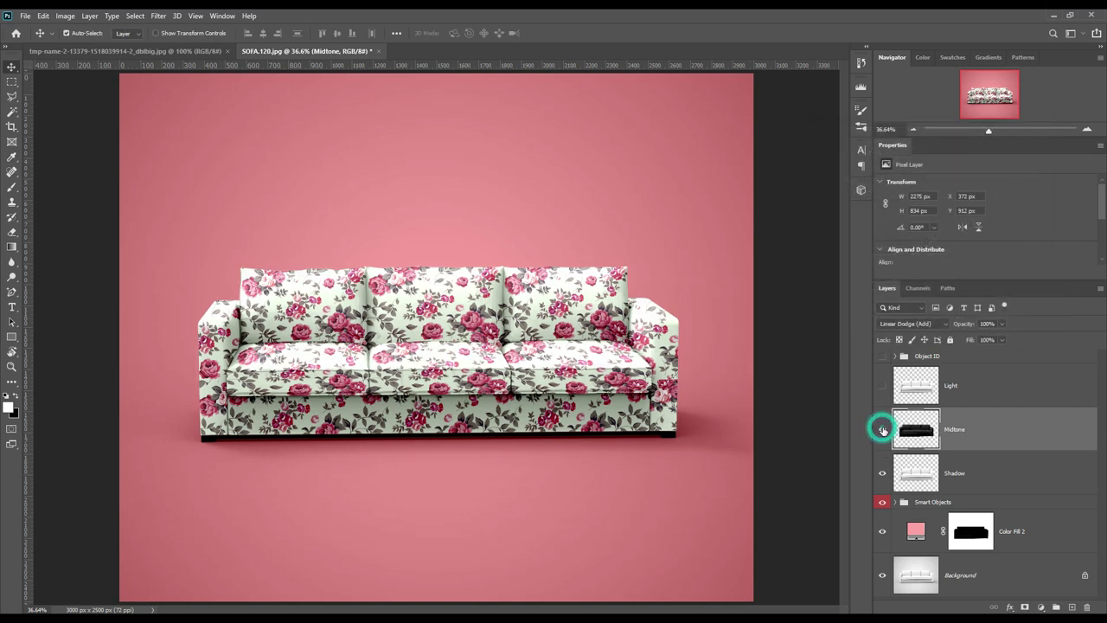
left_click_drag(971, 340, 957, 340)
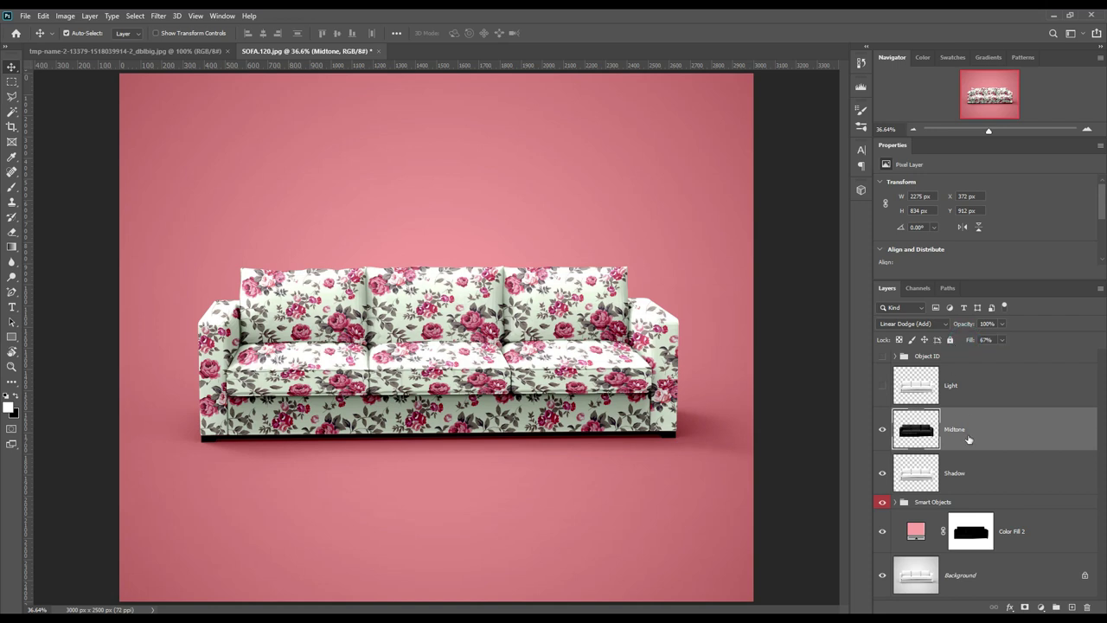
Step: Show the Light layer and set its blend mode to Screen
left_click(882, 386)
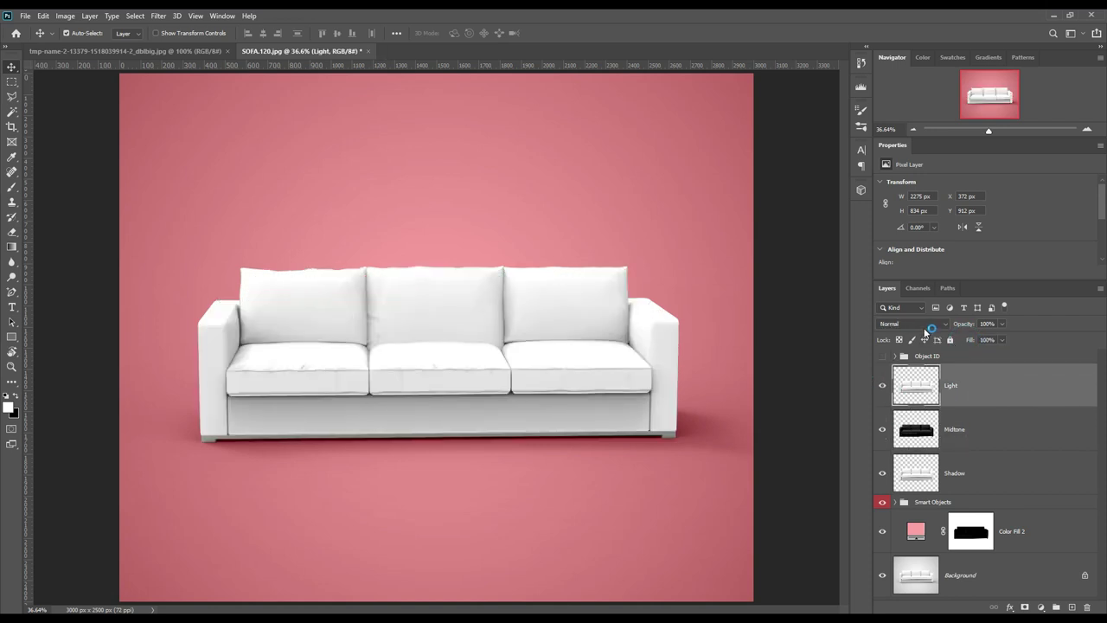
left_click(925, 325)
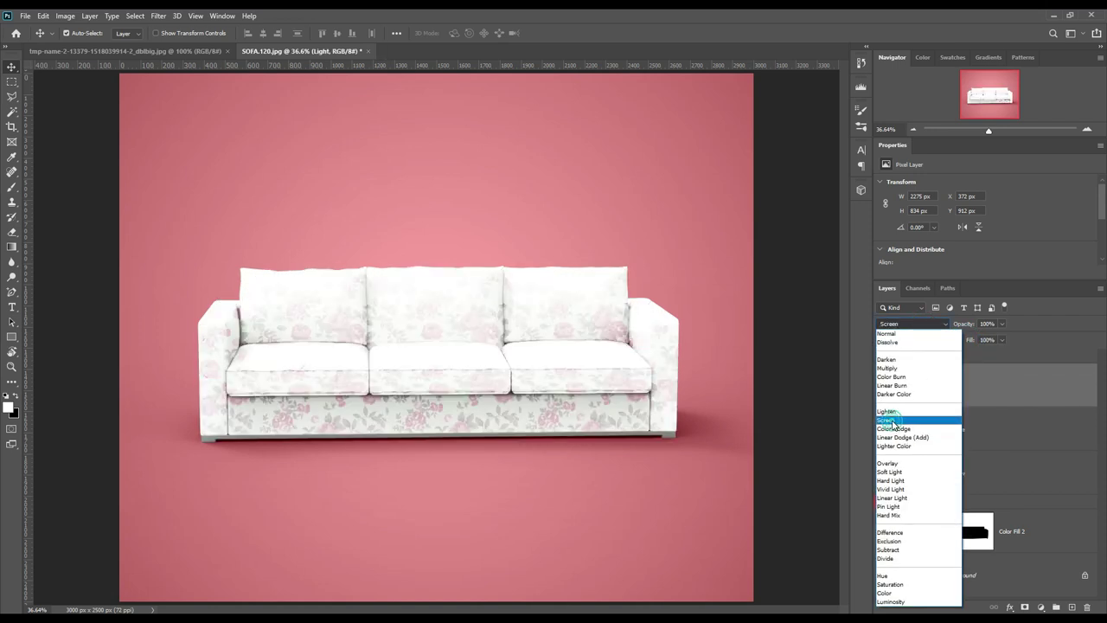
left_click(890, 421)
Step: Apply Levels to Light, raising black input and lowering white output, then set fill to 69%
left_click(66, 17)
mouse_move(83, 46)
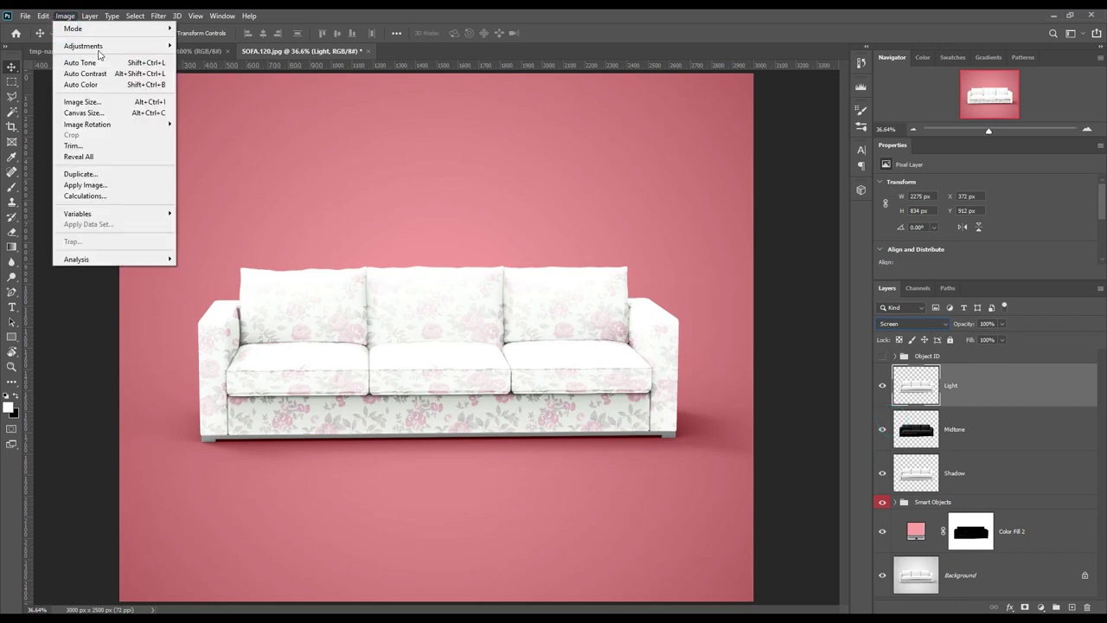
left_click(199, 57)
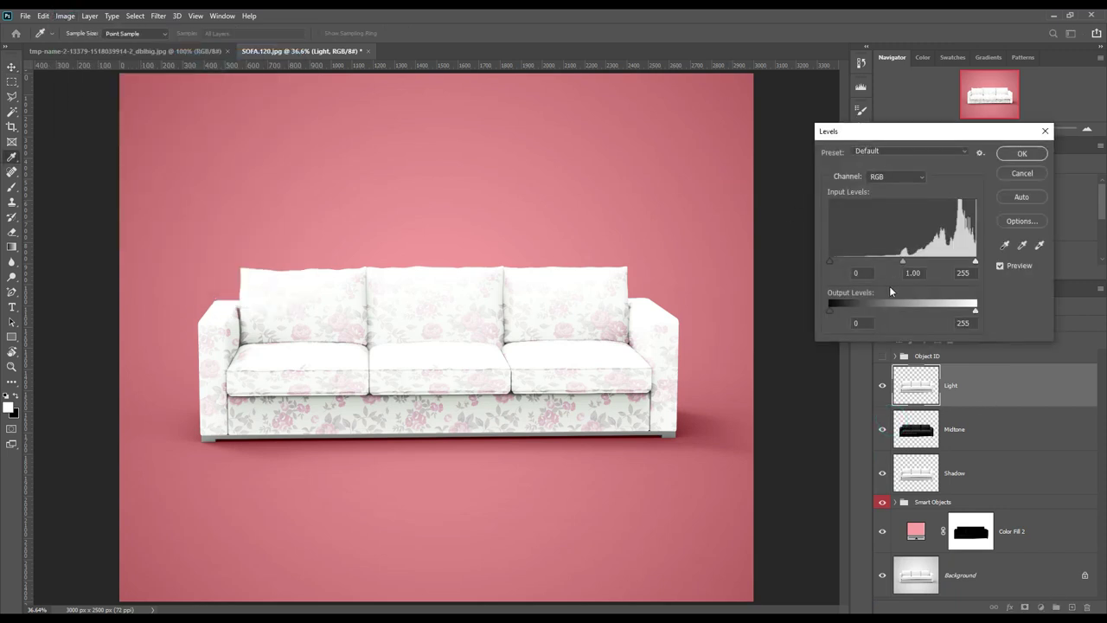
left_click_drag(829, 261, 955, 262)
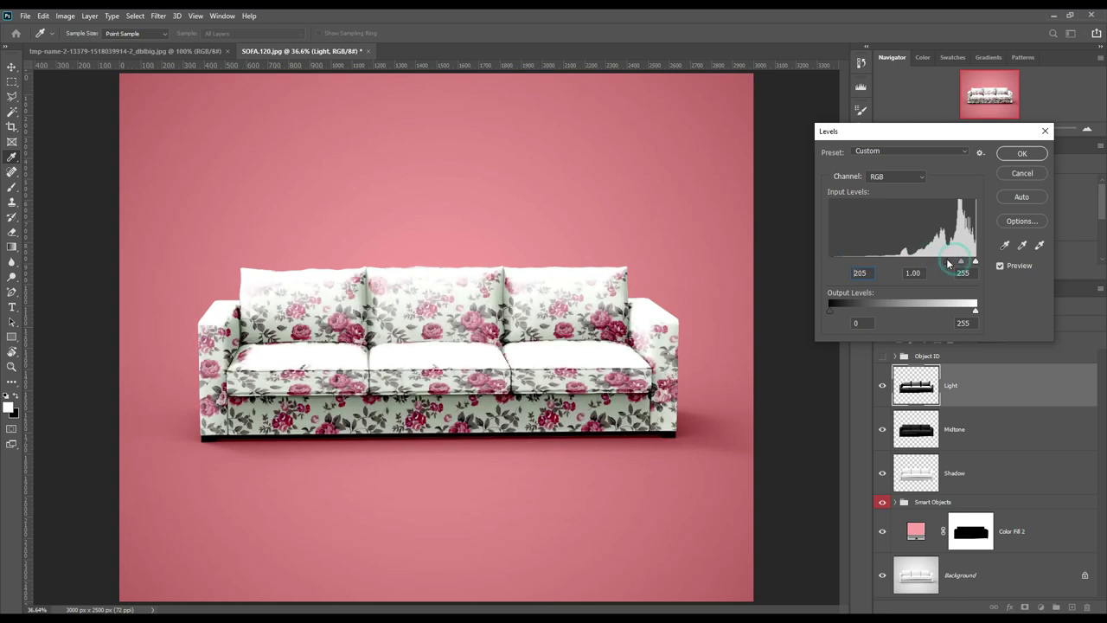
left_click_drag(953, 262, 948, 262)
left_click_drag(973, 313, 890, 313)
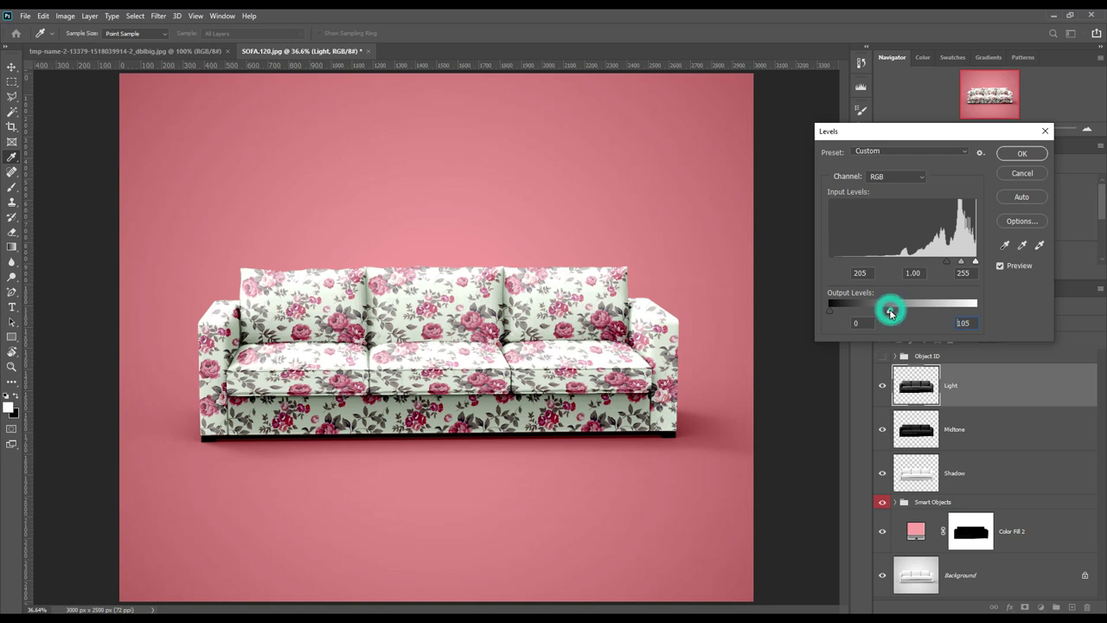
left_click(1021, 153)
left_click(882, 386)
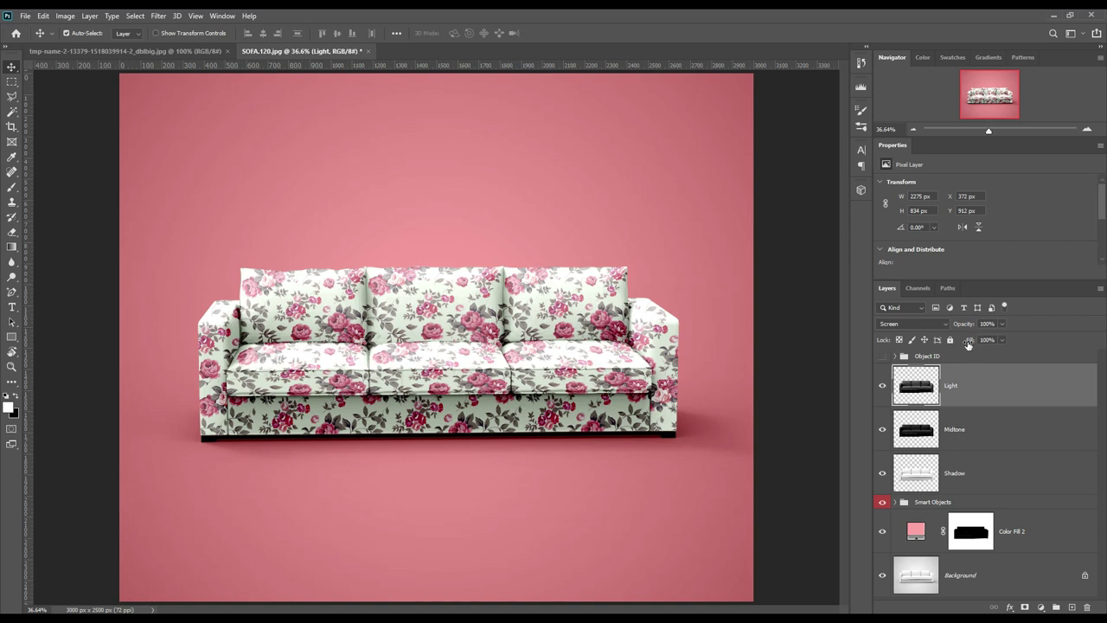
left_click_drag(972, 343, 960, 342)
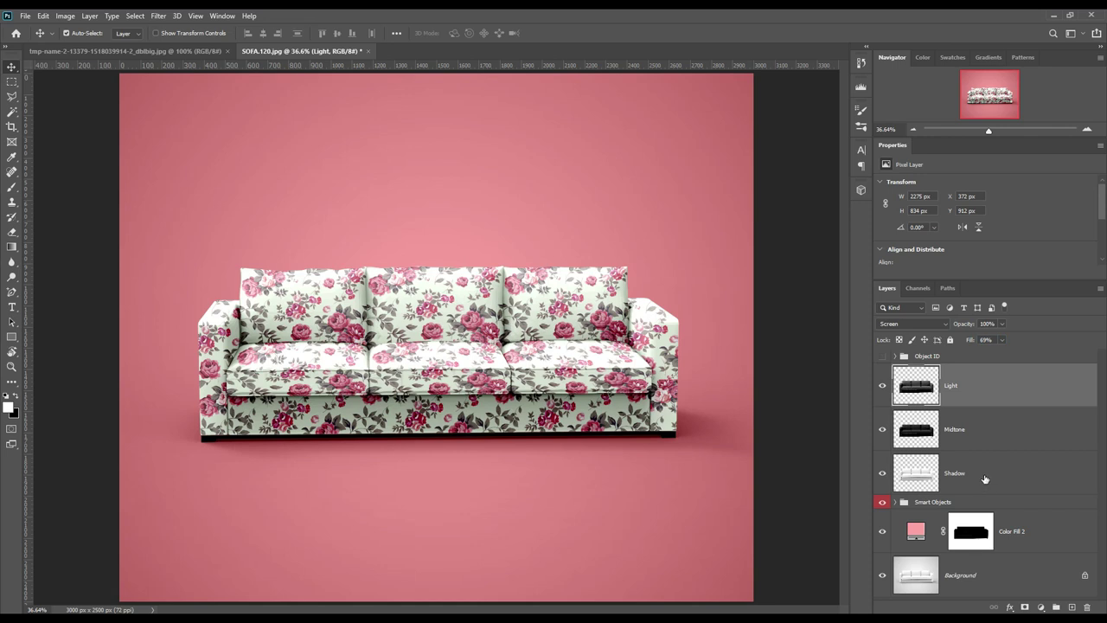
Step: Shift the Shadow layer's Levels midtone slider, then group the Shadow, Midtone and Light layers
left_click(881, 430)
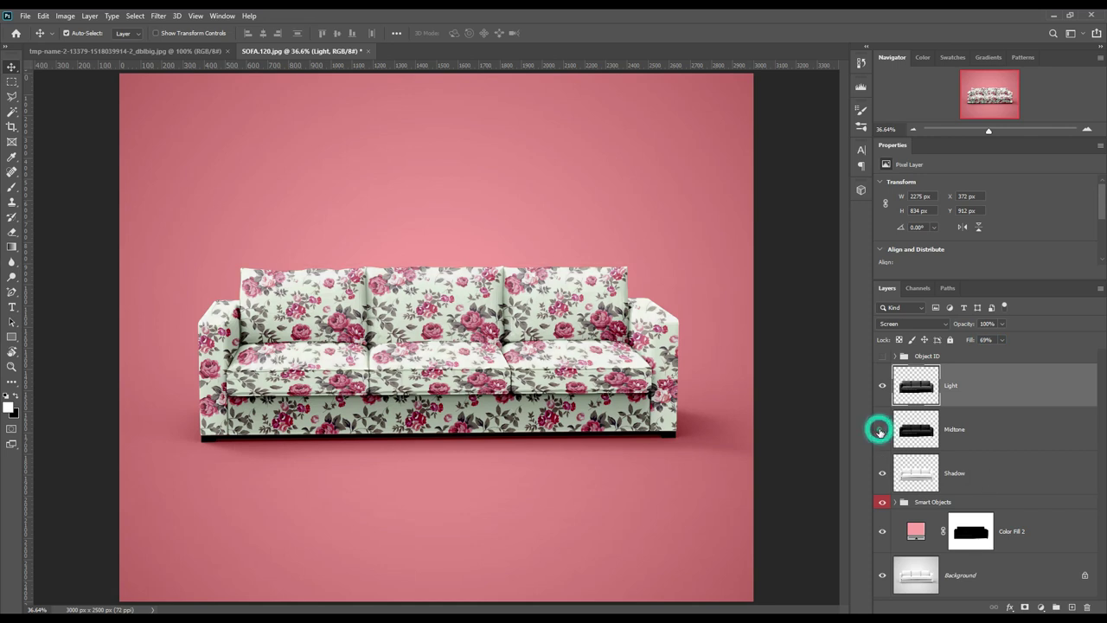
left_click(881, 429)
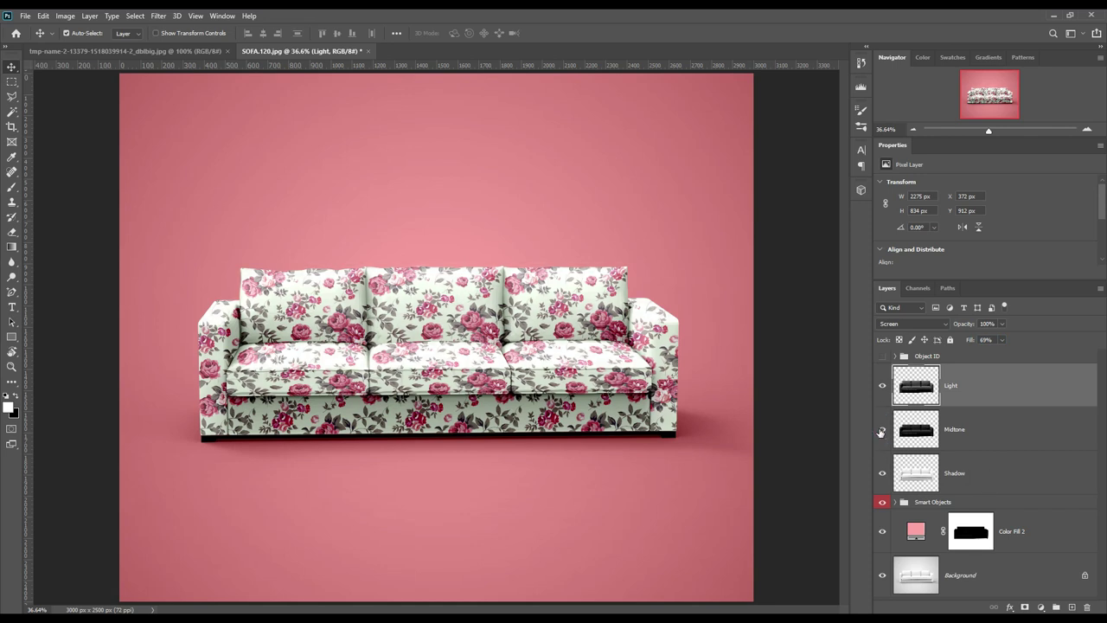
left_click(966, 475)
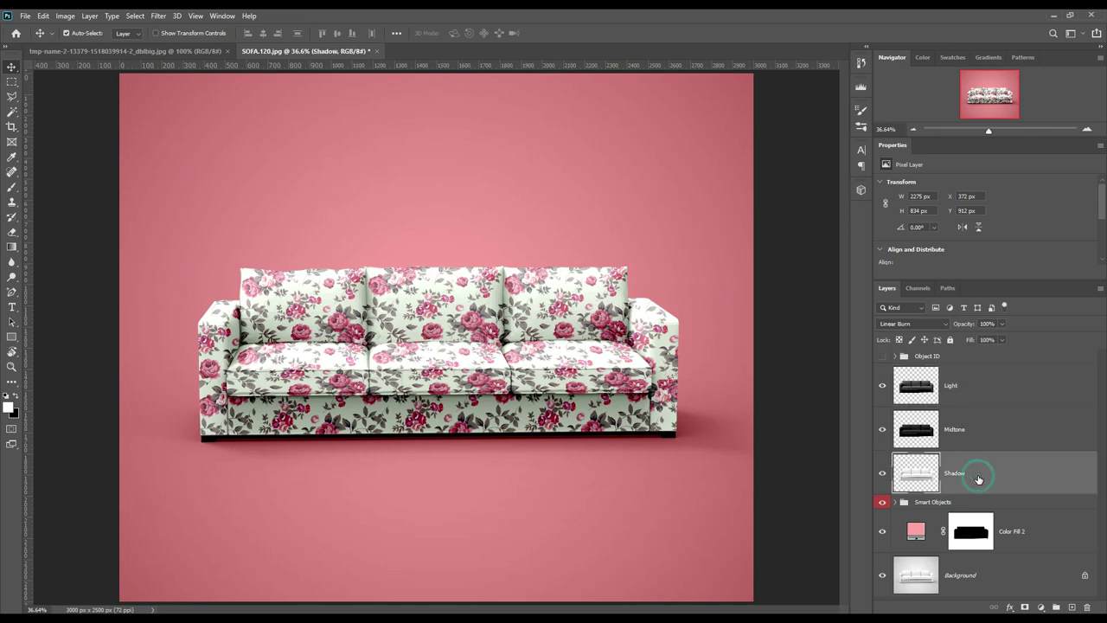
left_click(65, 16)
left_click(205, 52)
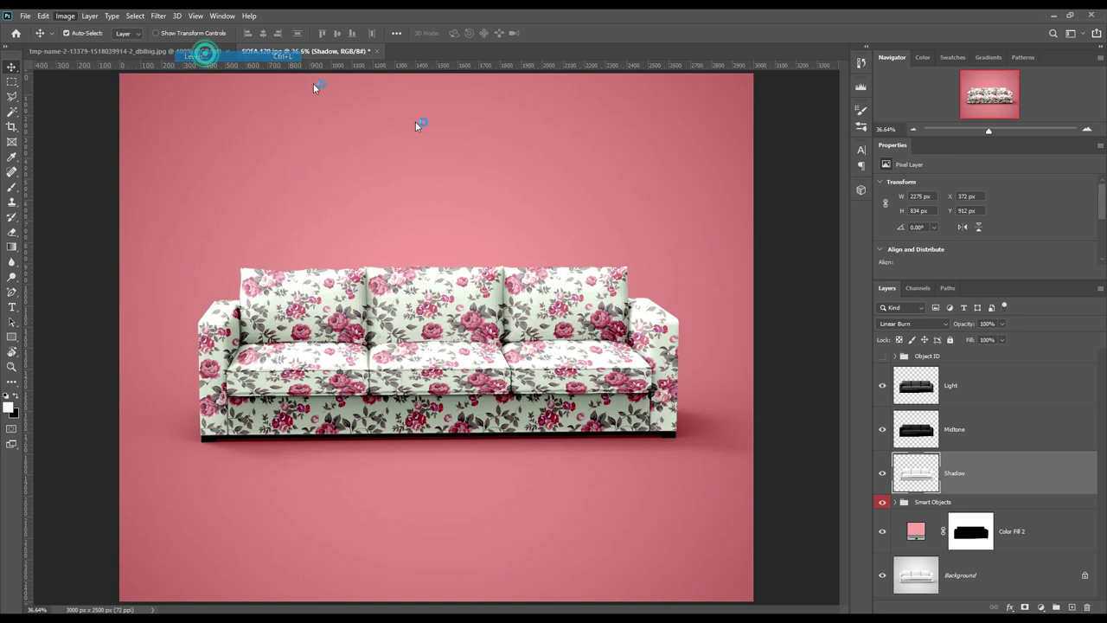
mouse_move(904, 260)
left_mouse_down()
mouse_move(892, 263)
mouse_move(933, 263)
mouse_move(920, 260)
left_mouse_up()
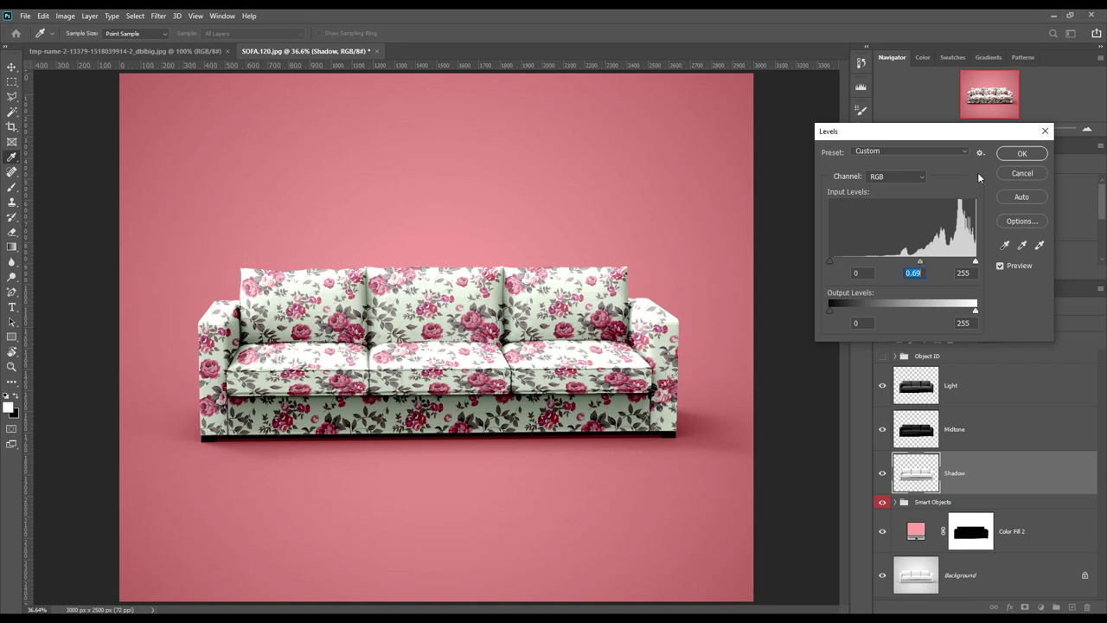
left_click(1021, 153)
left_click(883, 476)
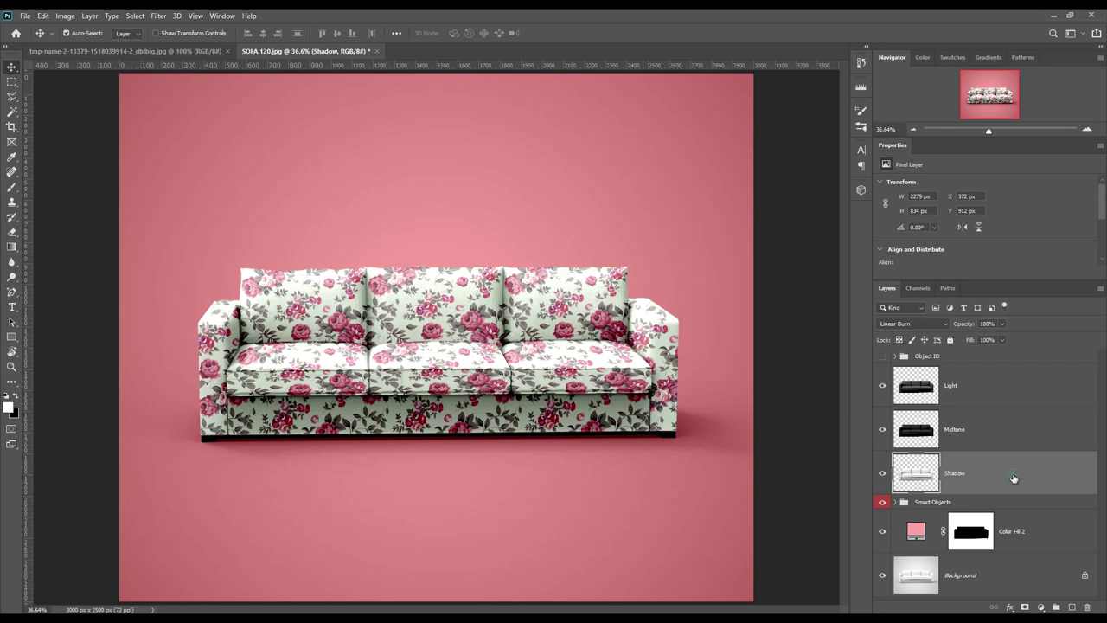
left_click_drag(989, 387, 1056, 607)
Step: Name the group FX and sample a pale grey-green from the sofa for Color Fill 2
double_click(926, 370)
type("FX")
key("Return")
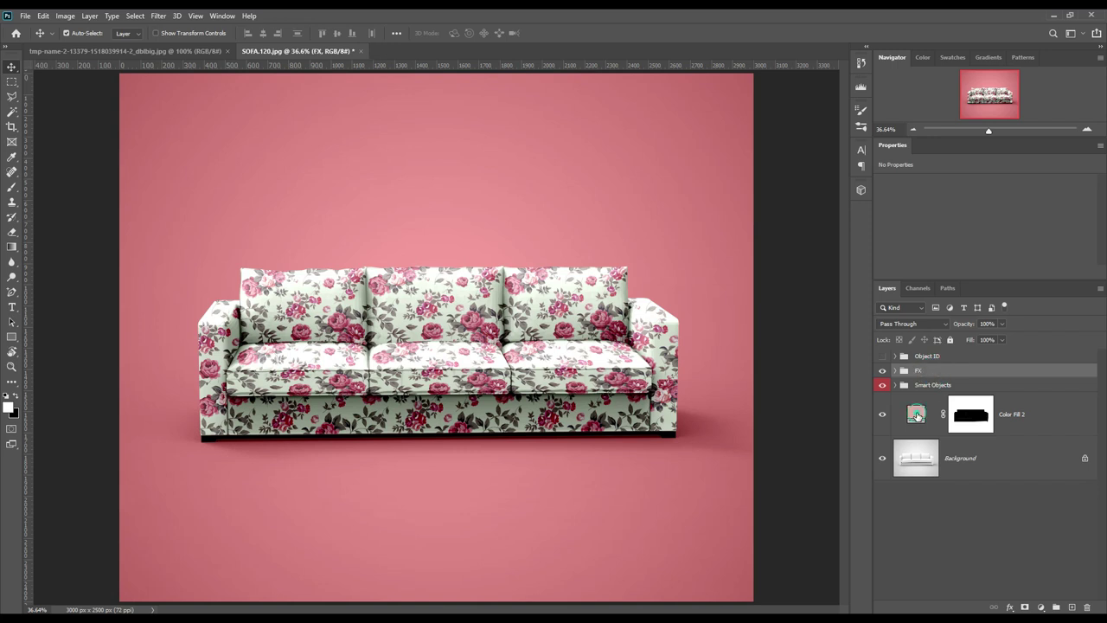
double_click(916, 416)
left_click(541, 399)
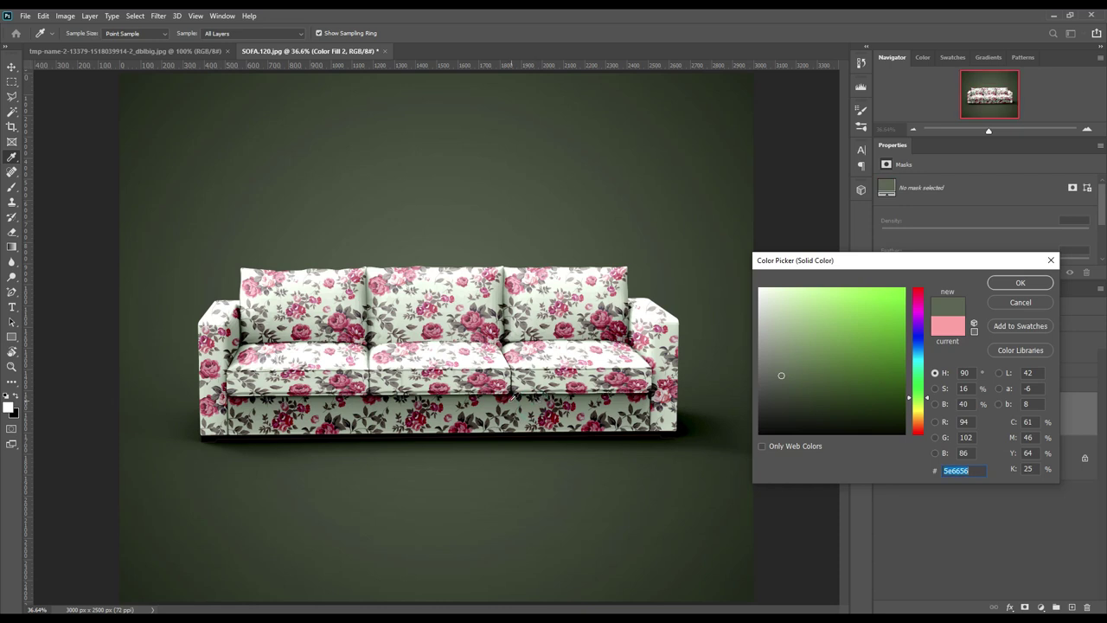
left_click(534, 400)
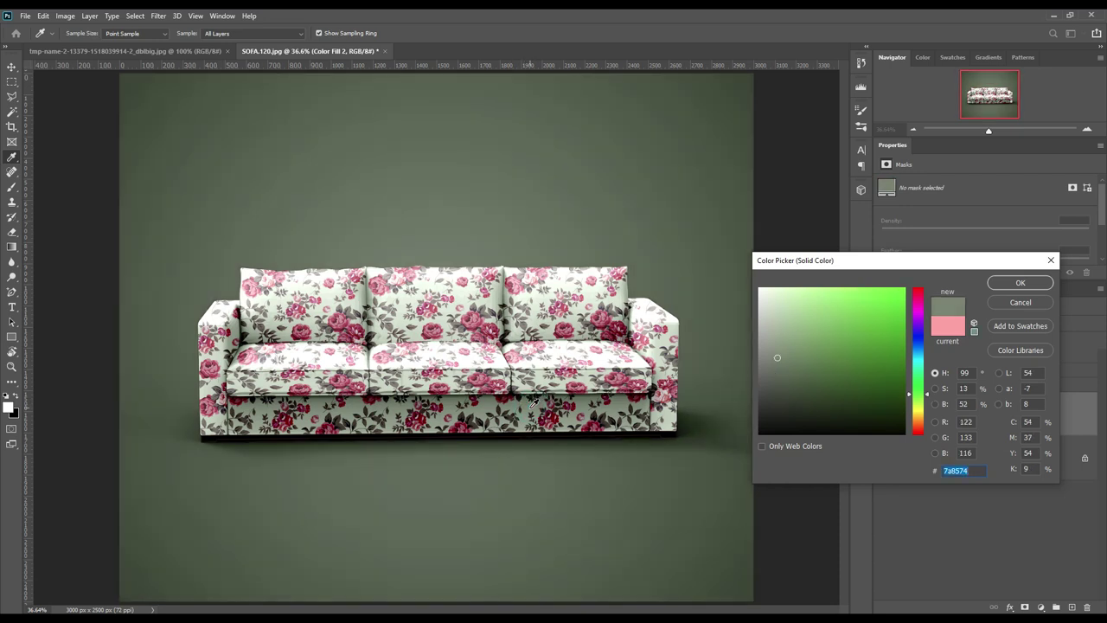
left_click(529, 360)
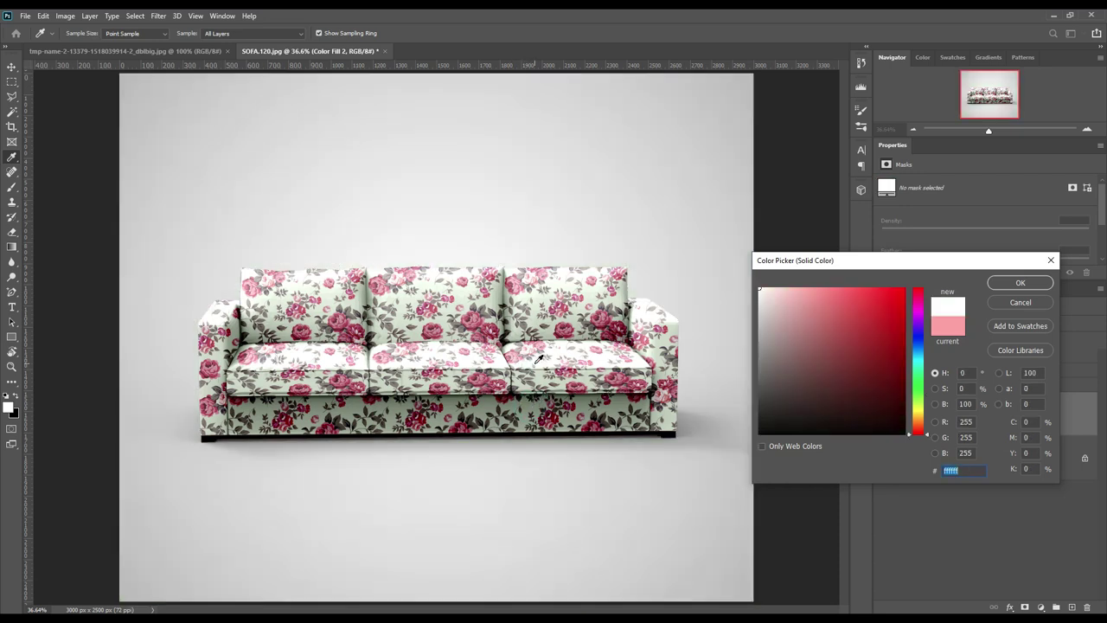
left_click(541, 372)
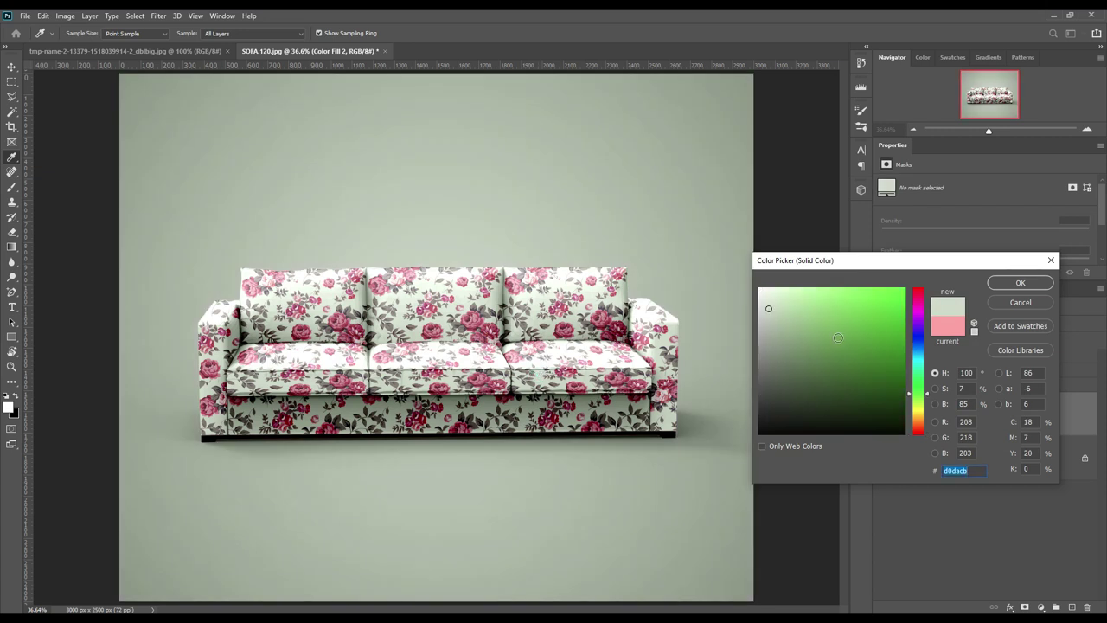
left_click_drag(770, 310, 783, 314)
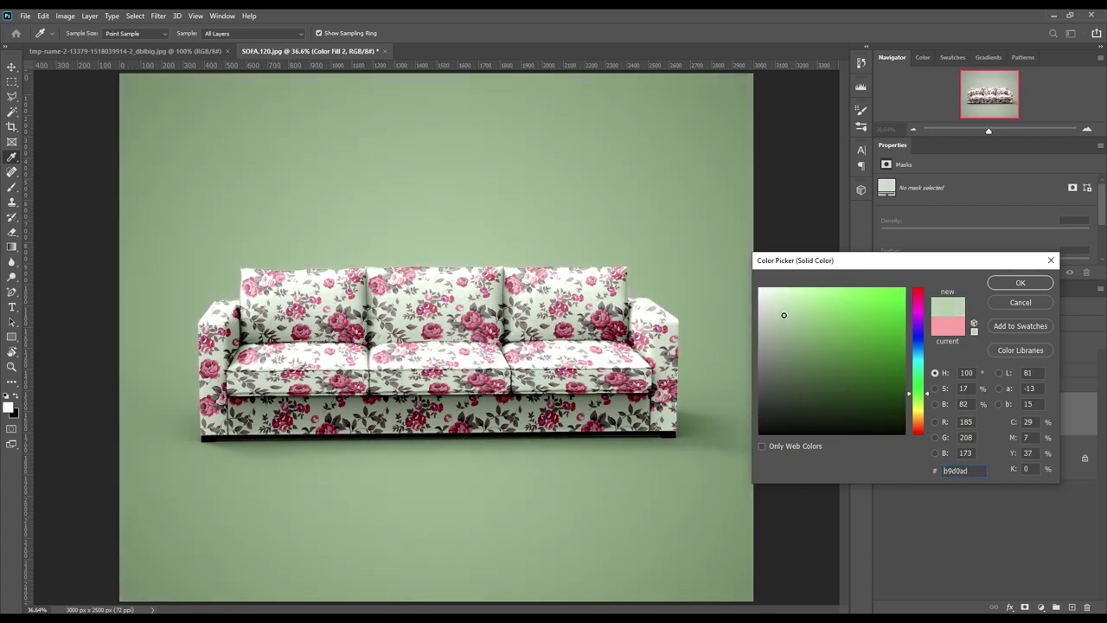
Step: Try a pink, then settle on a lightened sage green and confirm the background colour
left_click(345, 372)
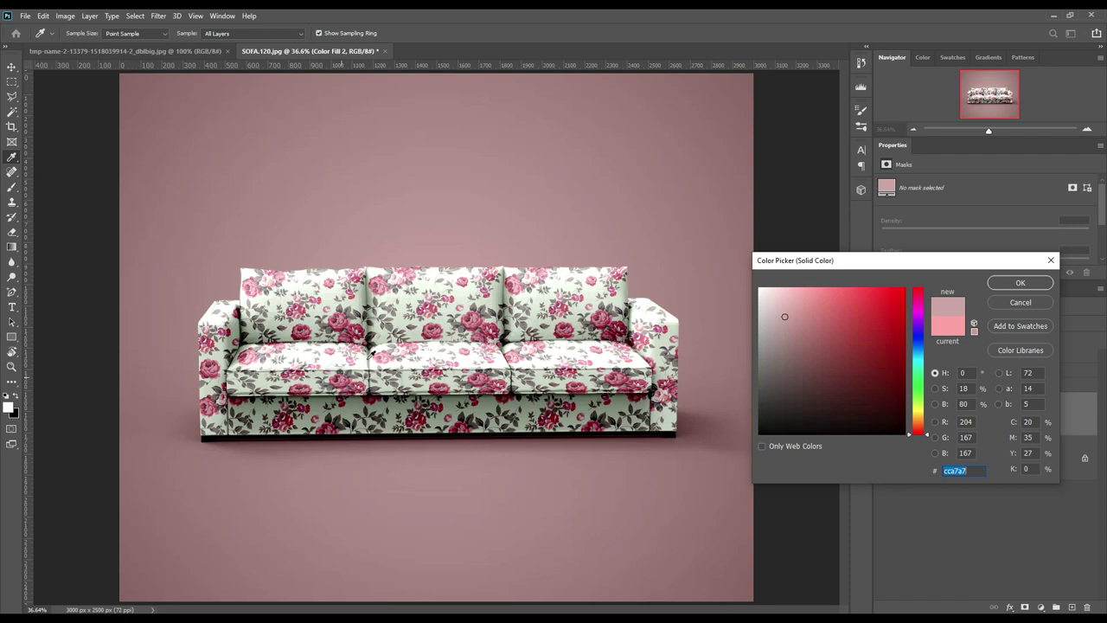
left_click_drag(779, 316, 779, 312)
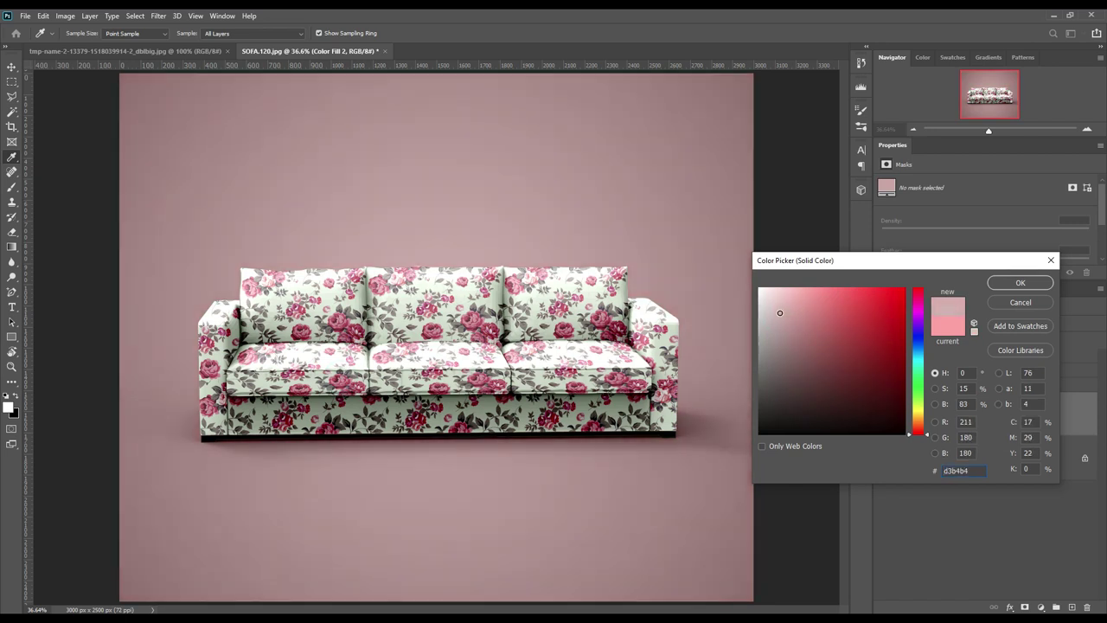
left_click(275, 317)
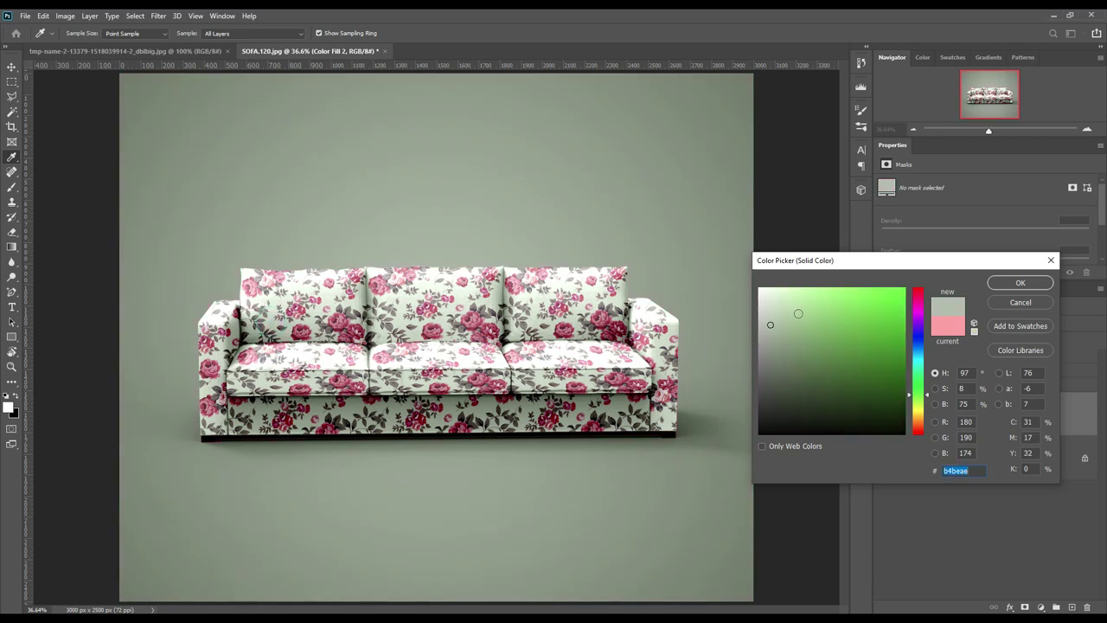
left_click_drag(767, 320, 771, 314)
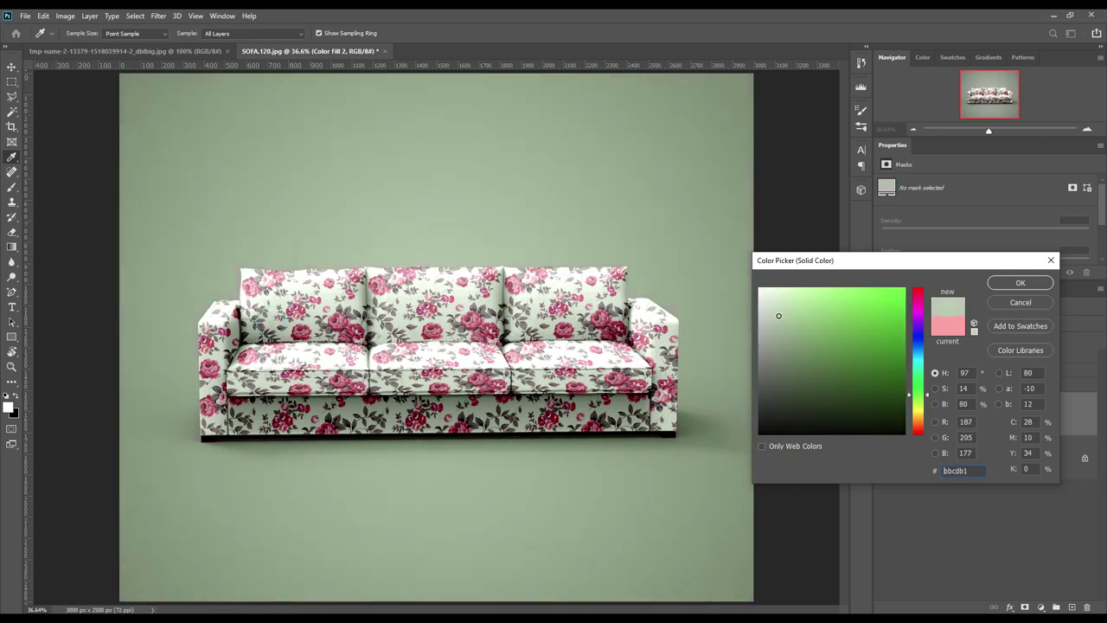
left_click(1018, 281)
left_click(970, 415, "ctrl")
Step: Copy the Background shading into Layer 1 above Color Fill 2, blended Color Burn at 31% fill
left_click(993, 459)
key("ctrl+j")
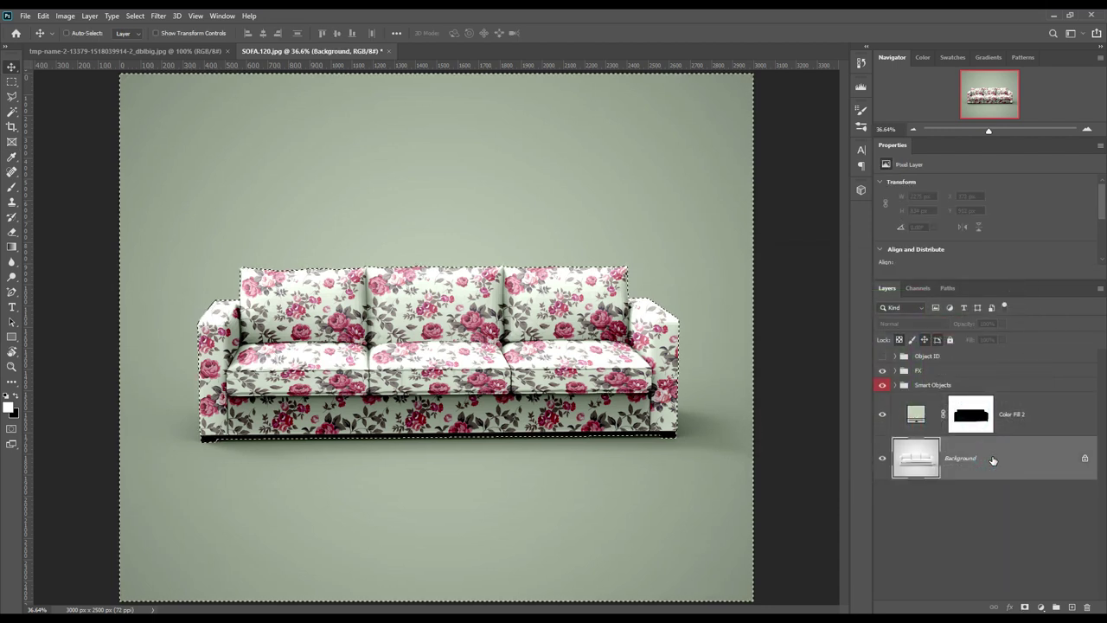
left_click_drag(993, 460, 991, 406)
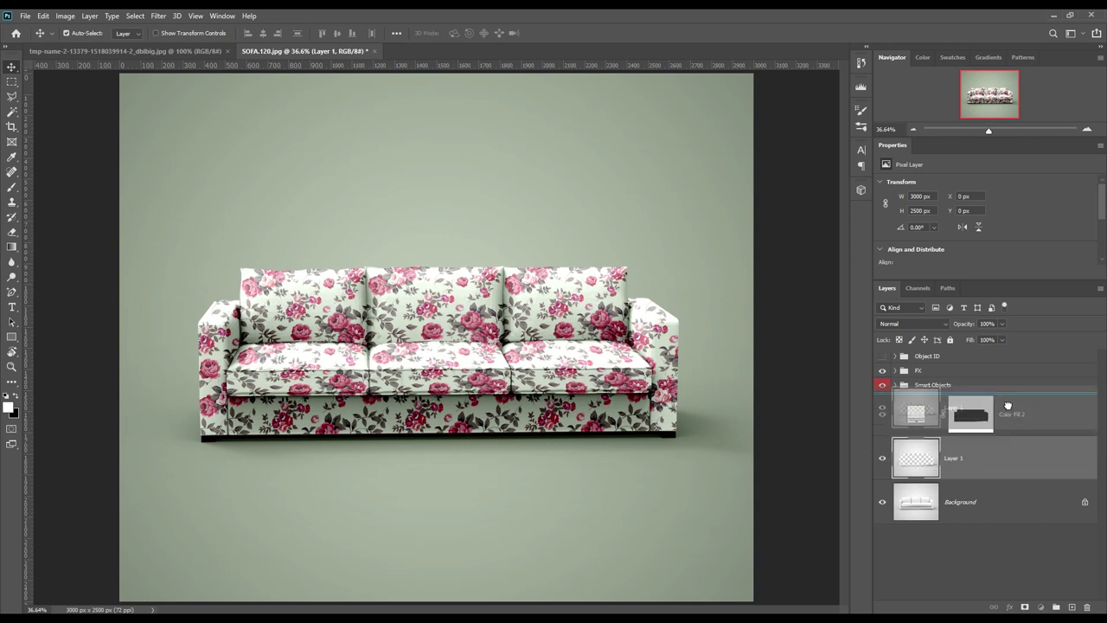
left_click(937, 324)
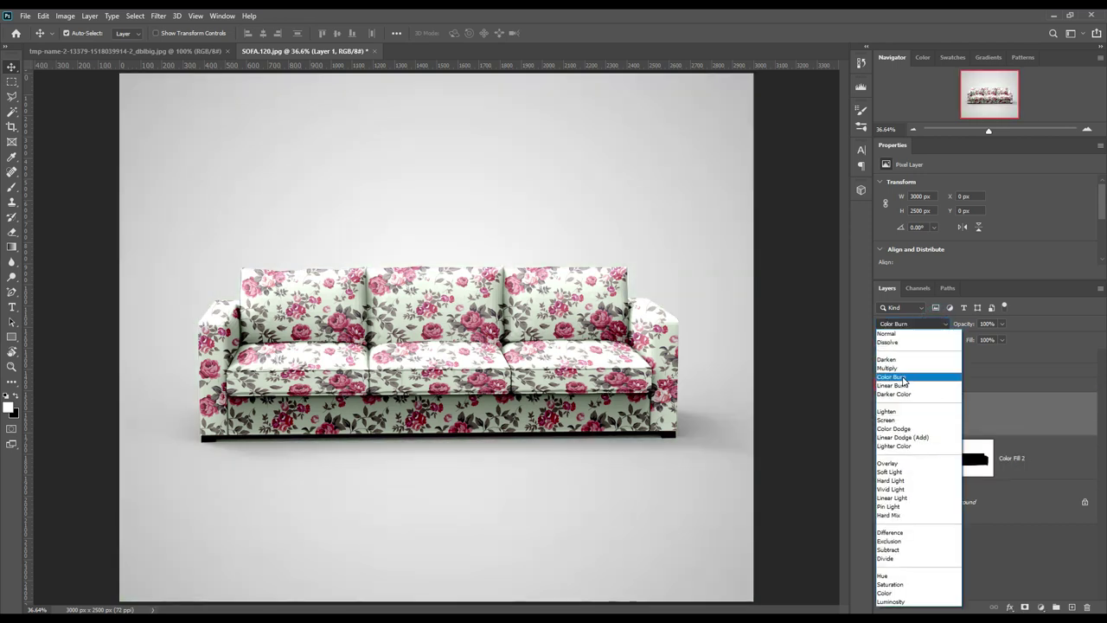
left_click(899, 377)
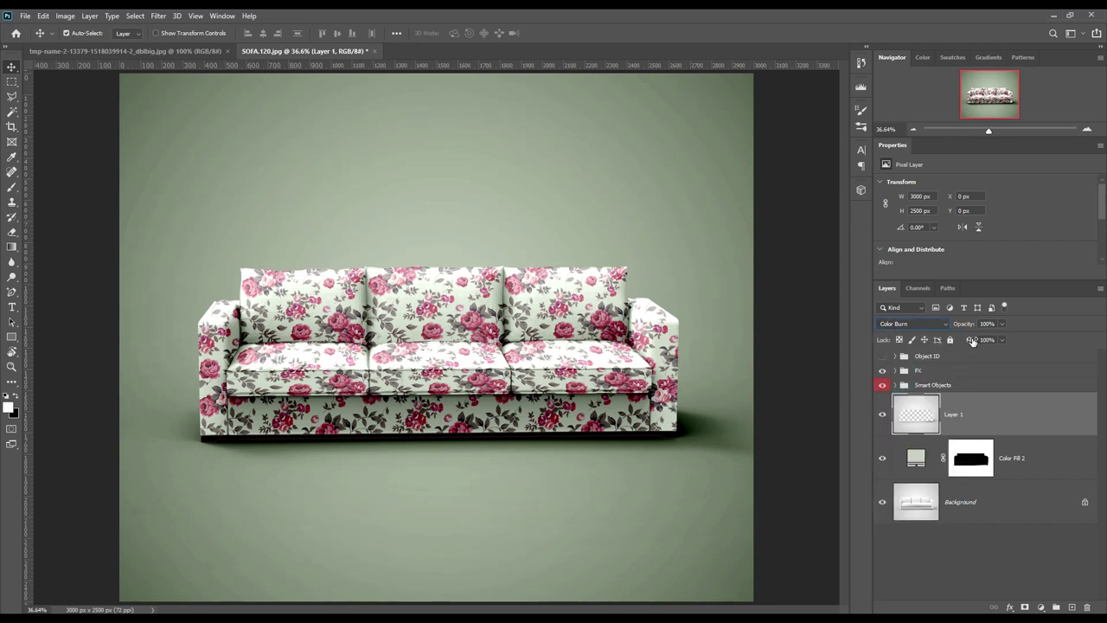
left_click_drag(972, 340, 960, 338)
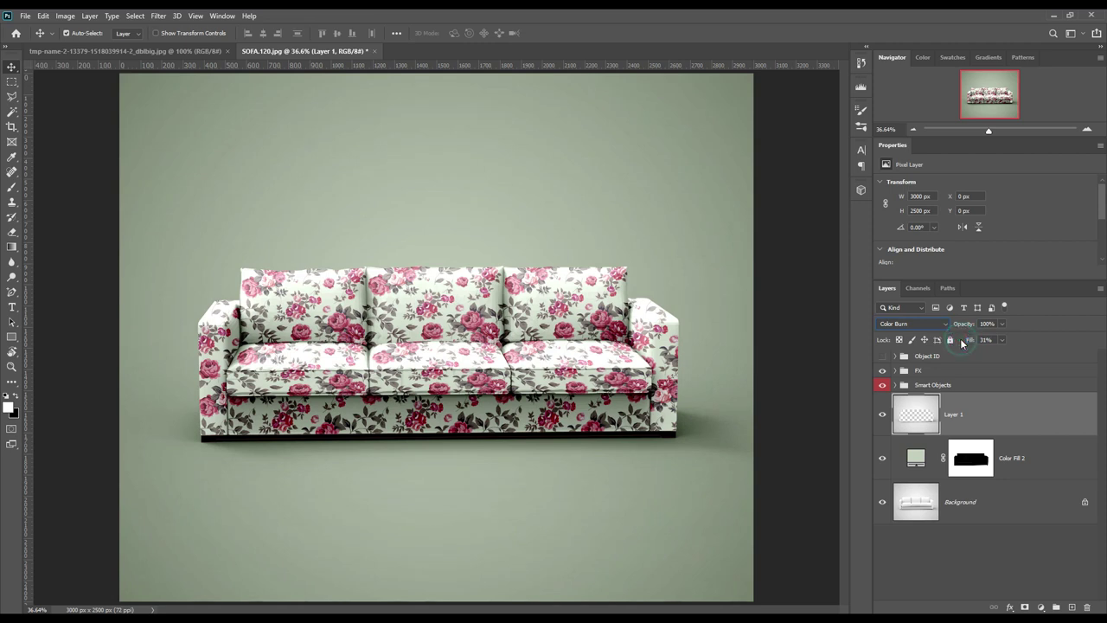
Step: Group Layer 1 with Color Fill 2 as BG, then toggle Smart Objects to check the pattern
left_click(1027, 457, "shift")
left_click_drag(1027, 457, 1055, 606)
double_click(928, 400)
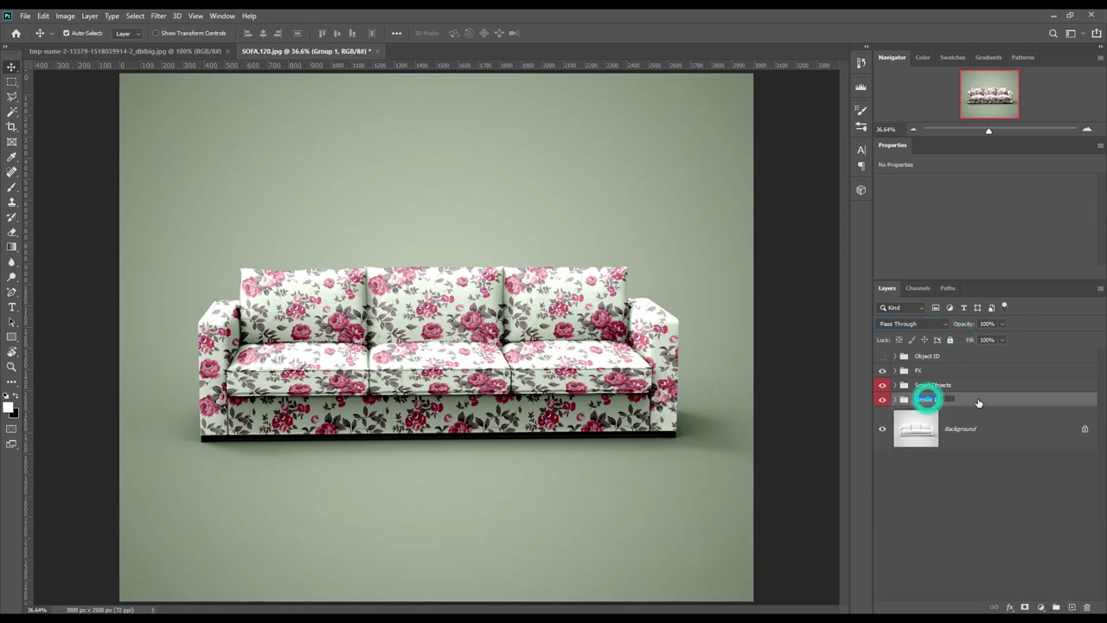
type("BG")
key("Return")
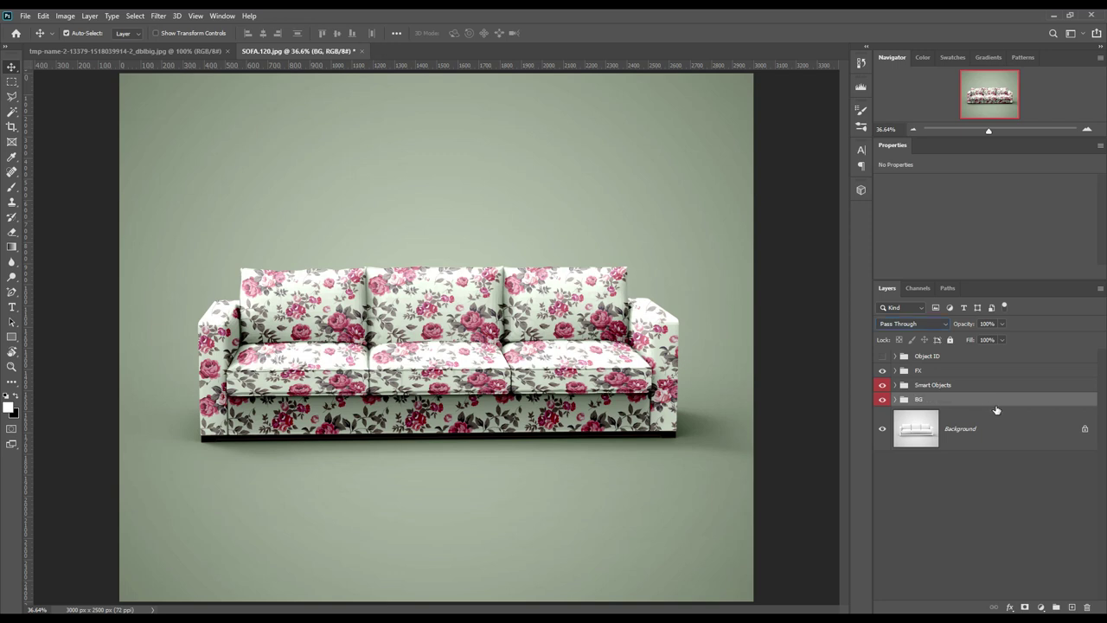
left_click(999, 490)
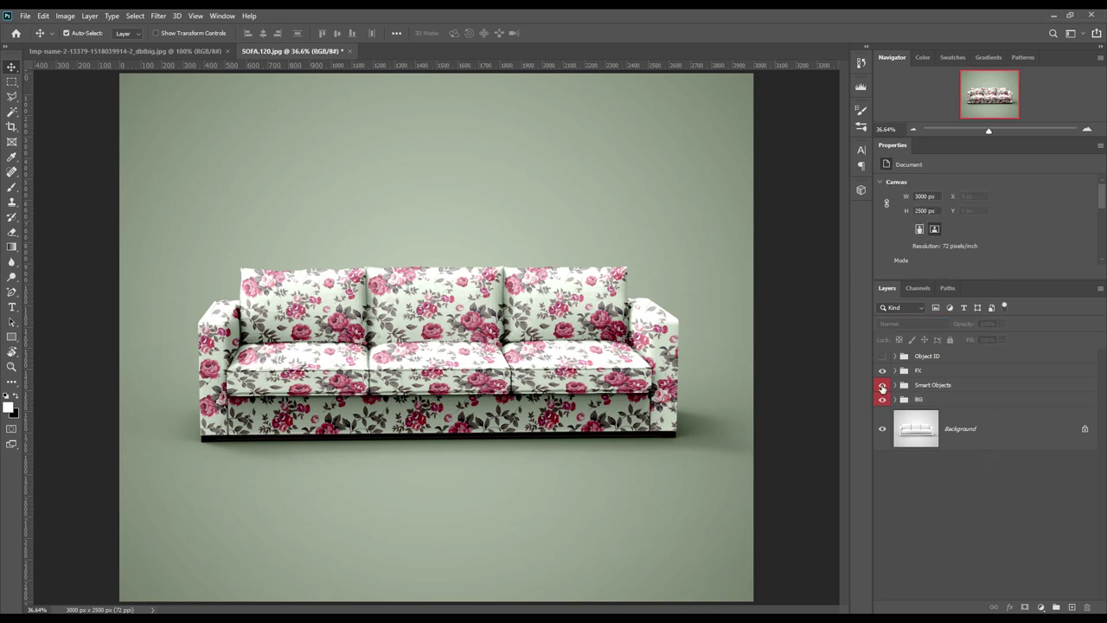
left_click(882, 385)
left_click(882, 386)
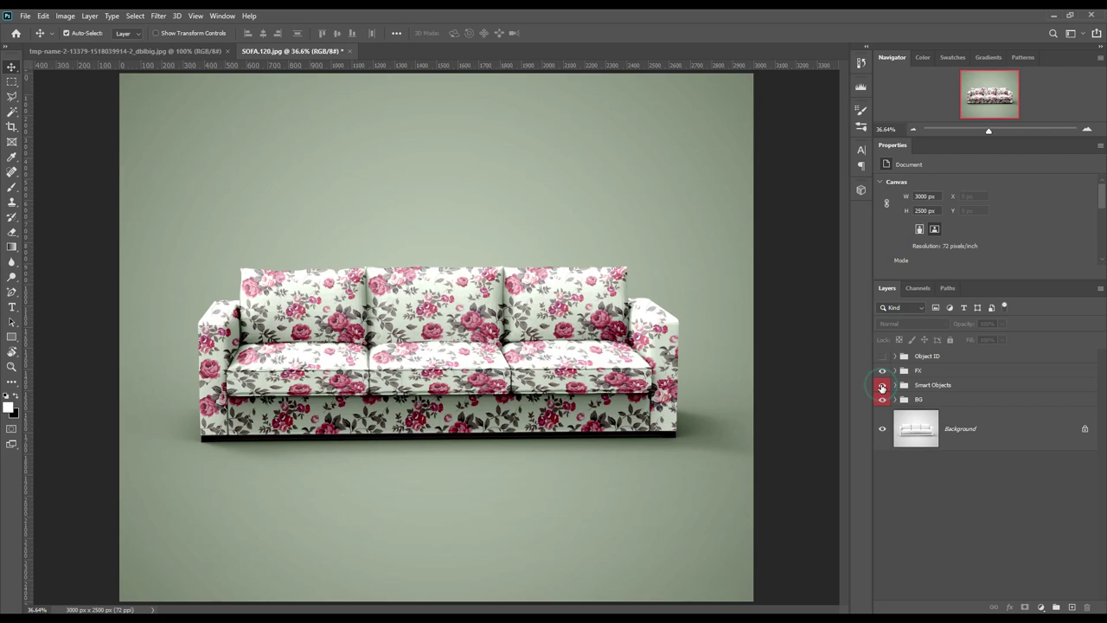